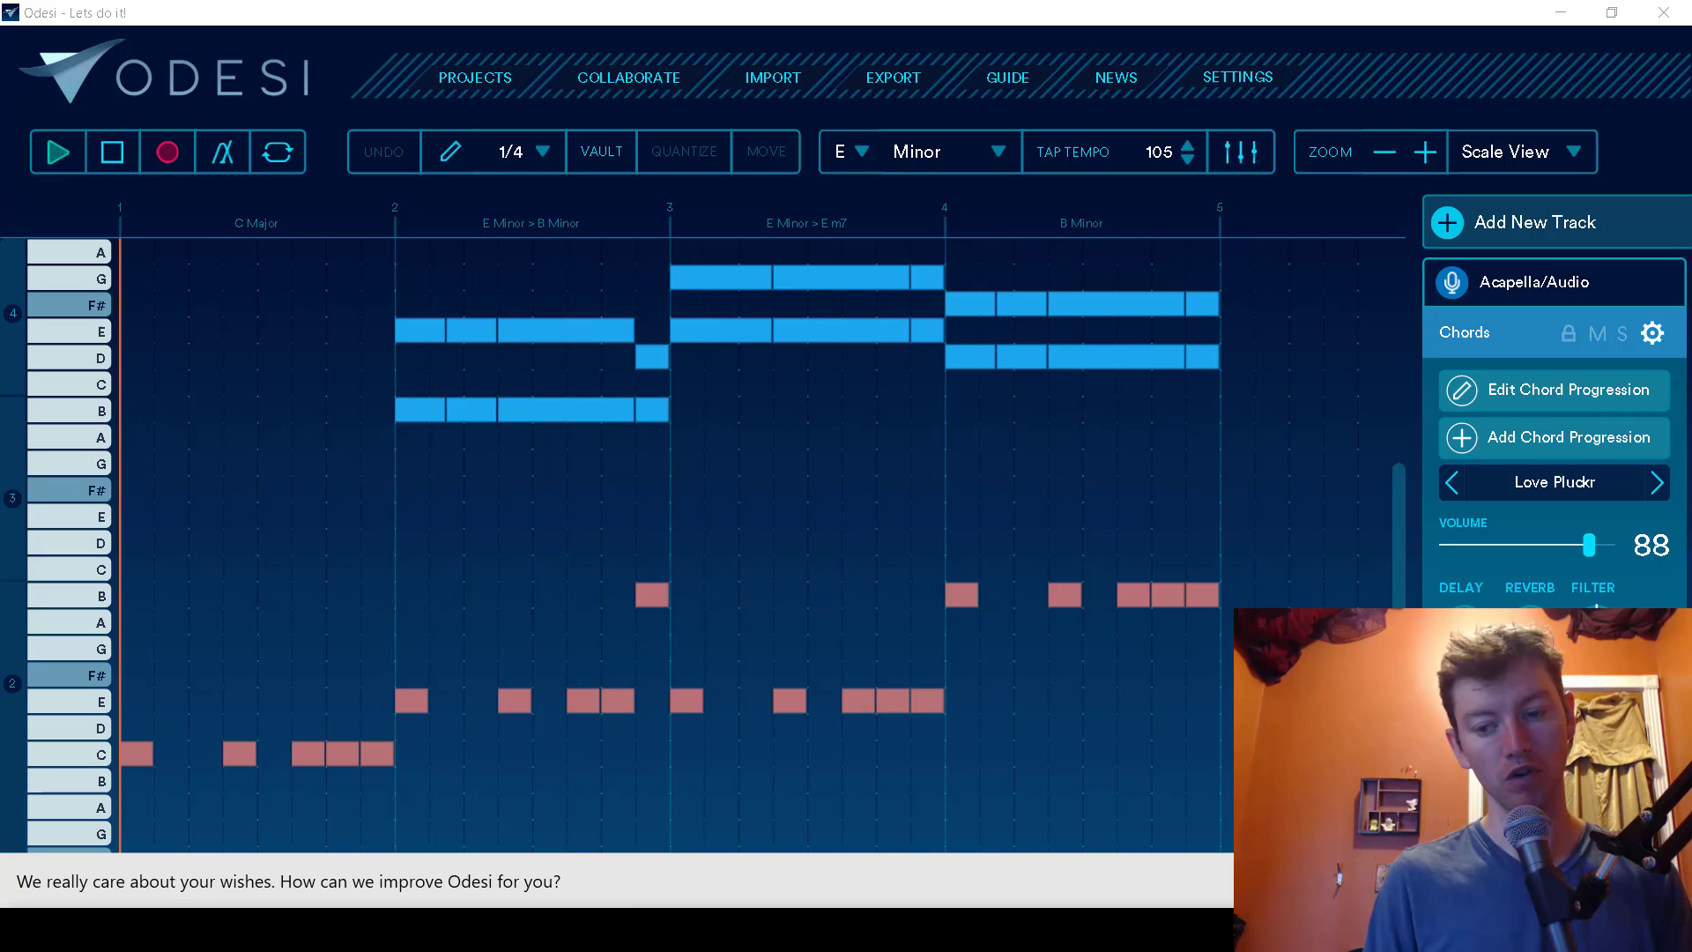
Step: Play the existing sketch and scroll through its notes
{"action": "scroll", "coordinate": [1225, 543], "scroll_direction": "up", "scroll_amount": 3}
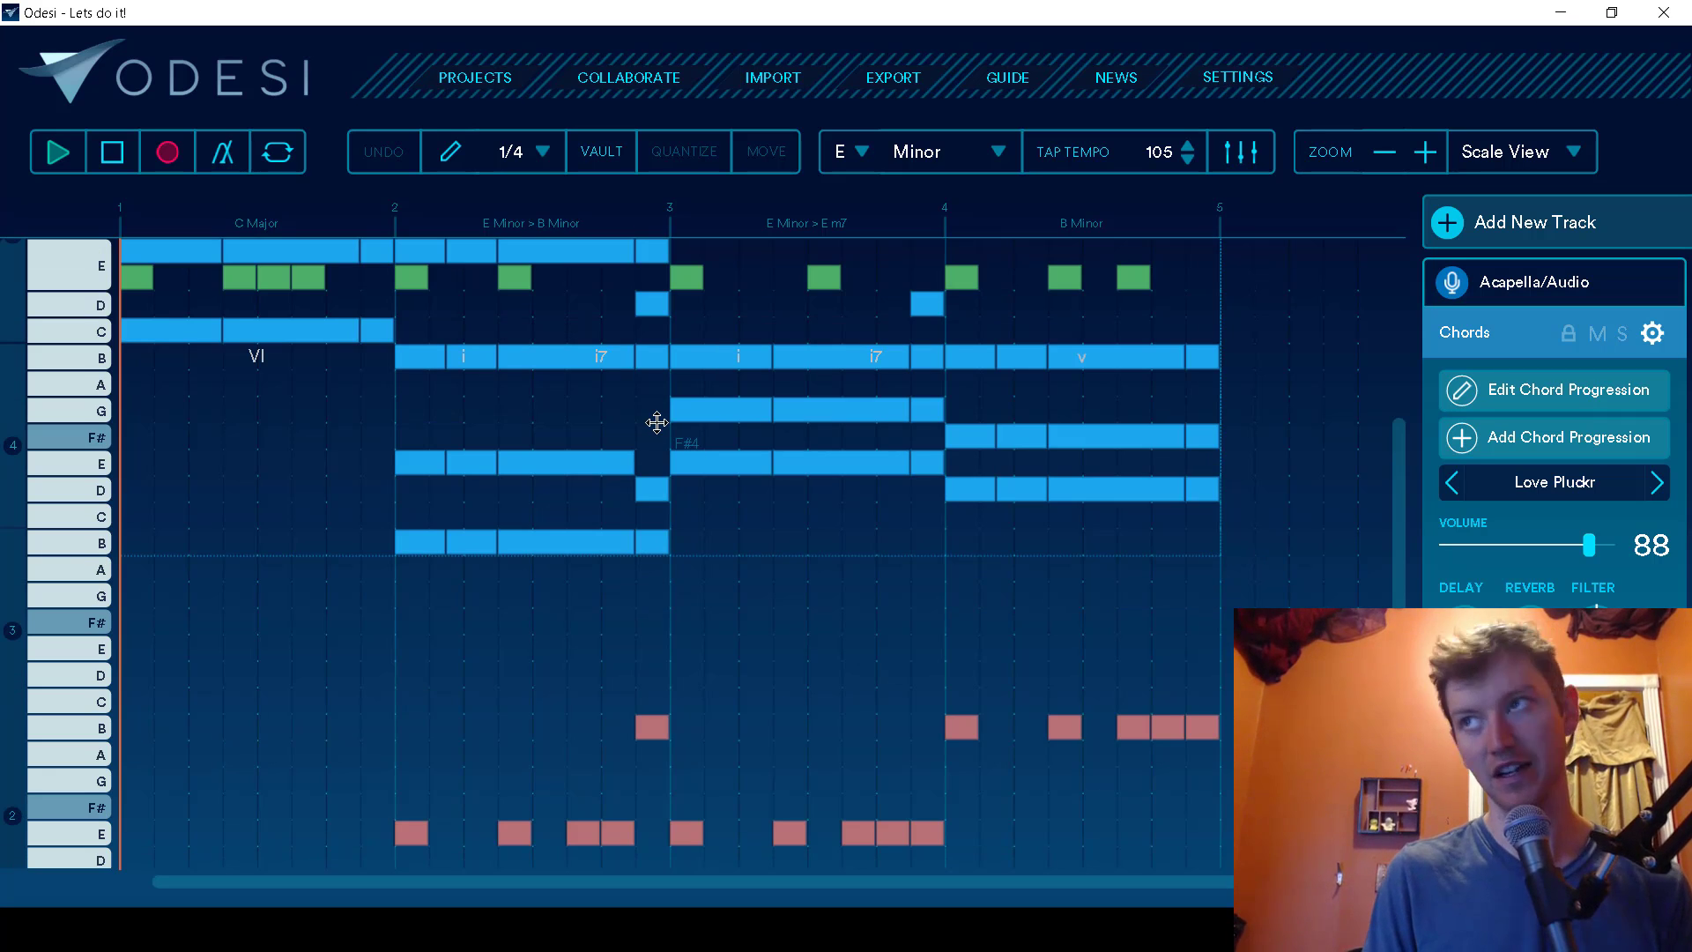
{"action": "left_click", "coordinate": [53, 152]}
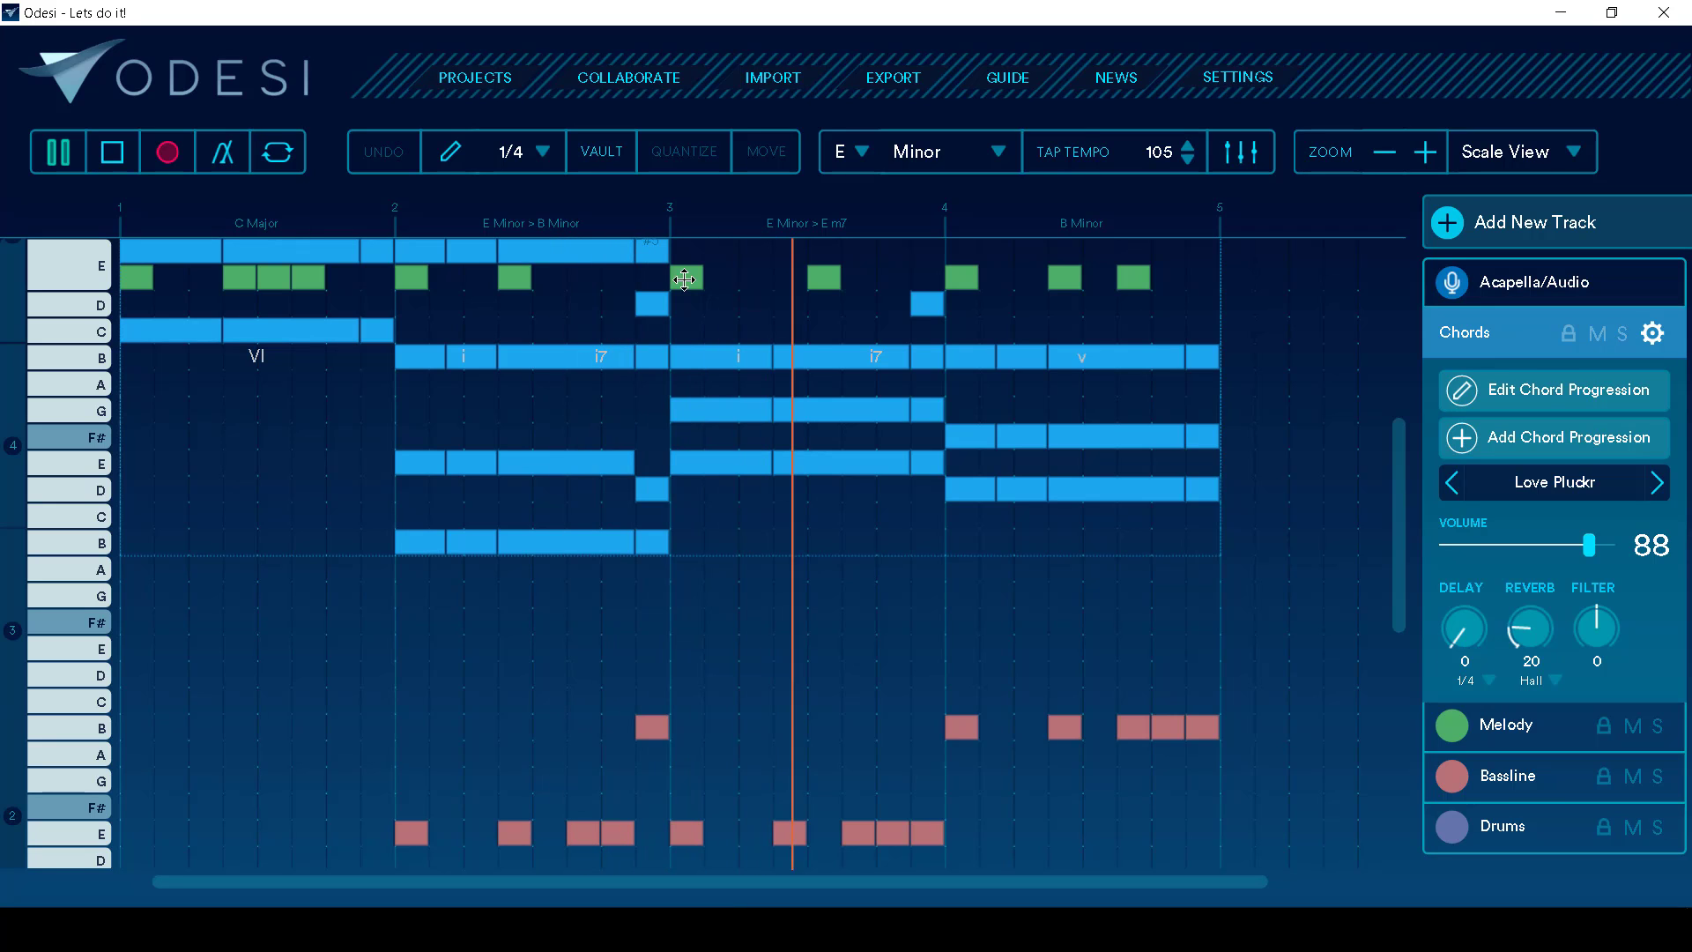
{"action": "scroll", "coordinate": [754, 343], "scroll_direction": "up", "scroll_amount": 2}
{"action": "scroll", "coordinate": [755, 344], "scroll_direction": "down", "scroll_amount": 1}
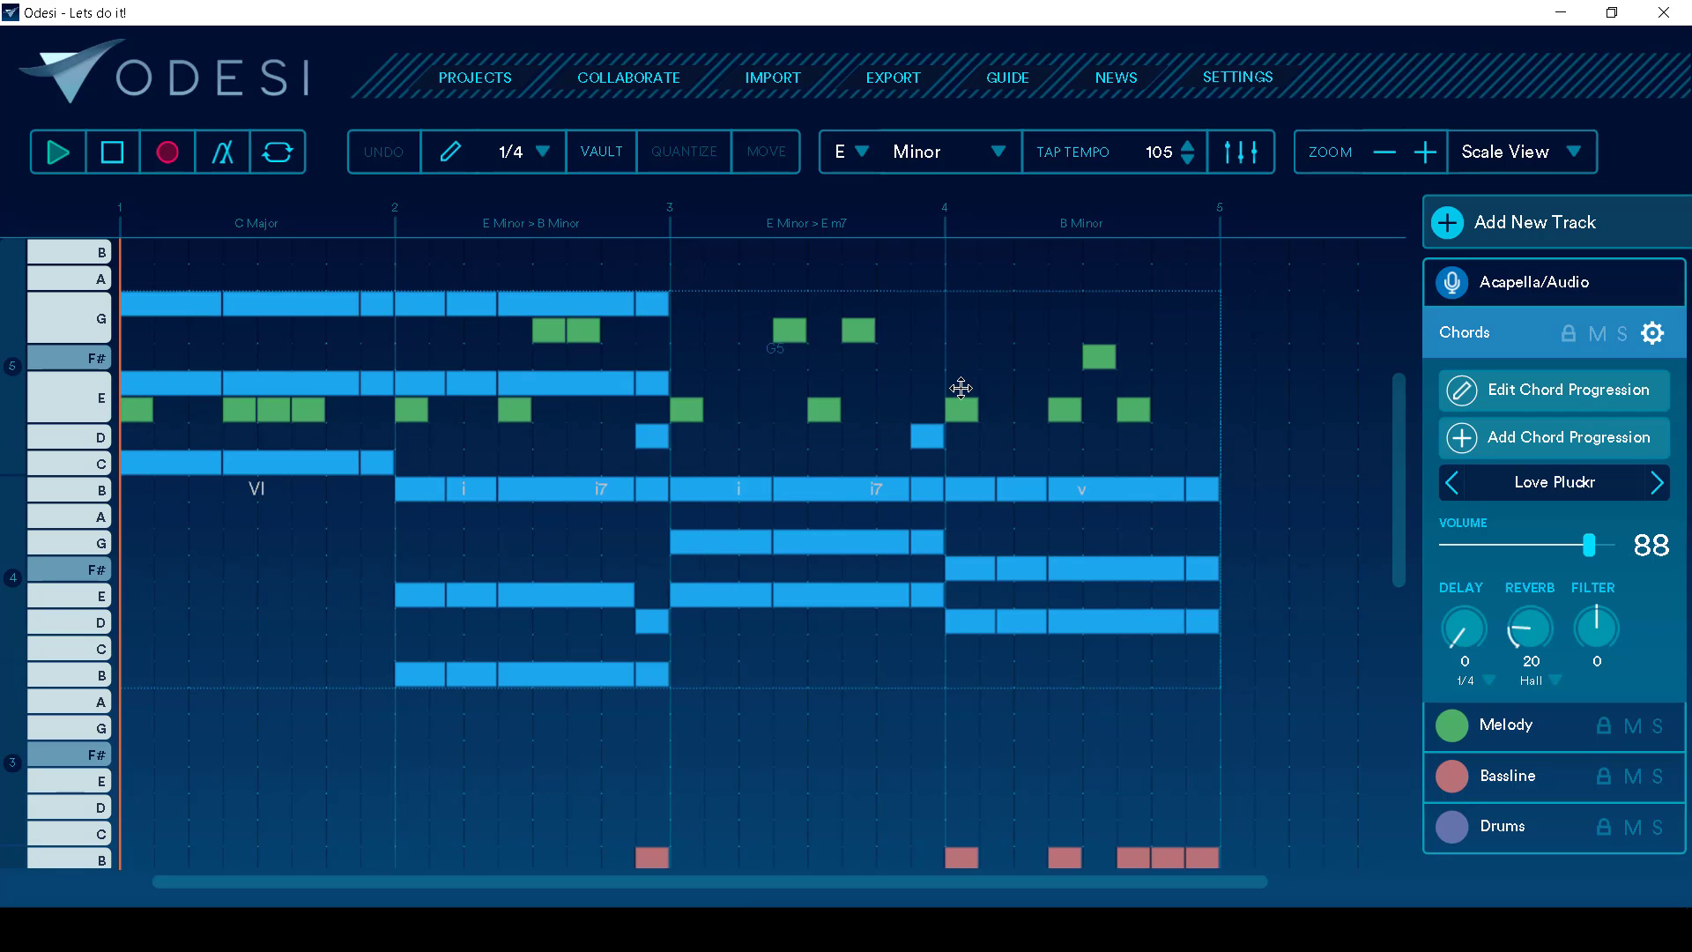
{"action": "scroll", "coordinate": [959, 423], "scroll_direction": "down", "scroll_amount": 2}
{"action": "scroll", "coordinate": [770, 751], "scroll_direction": "down", "scroll_amount": 8}
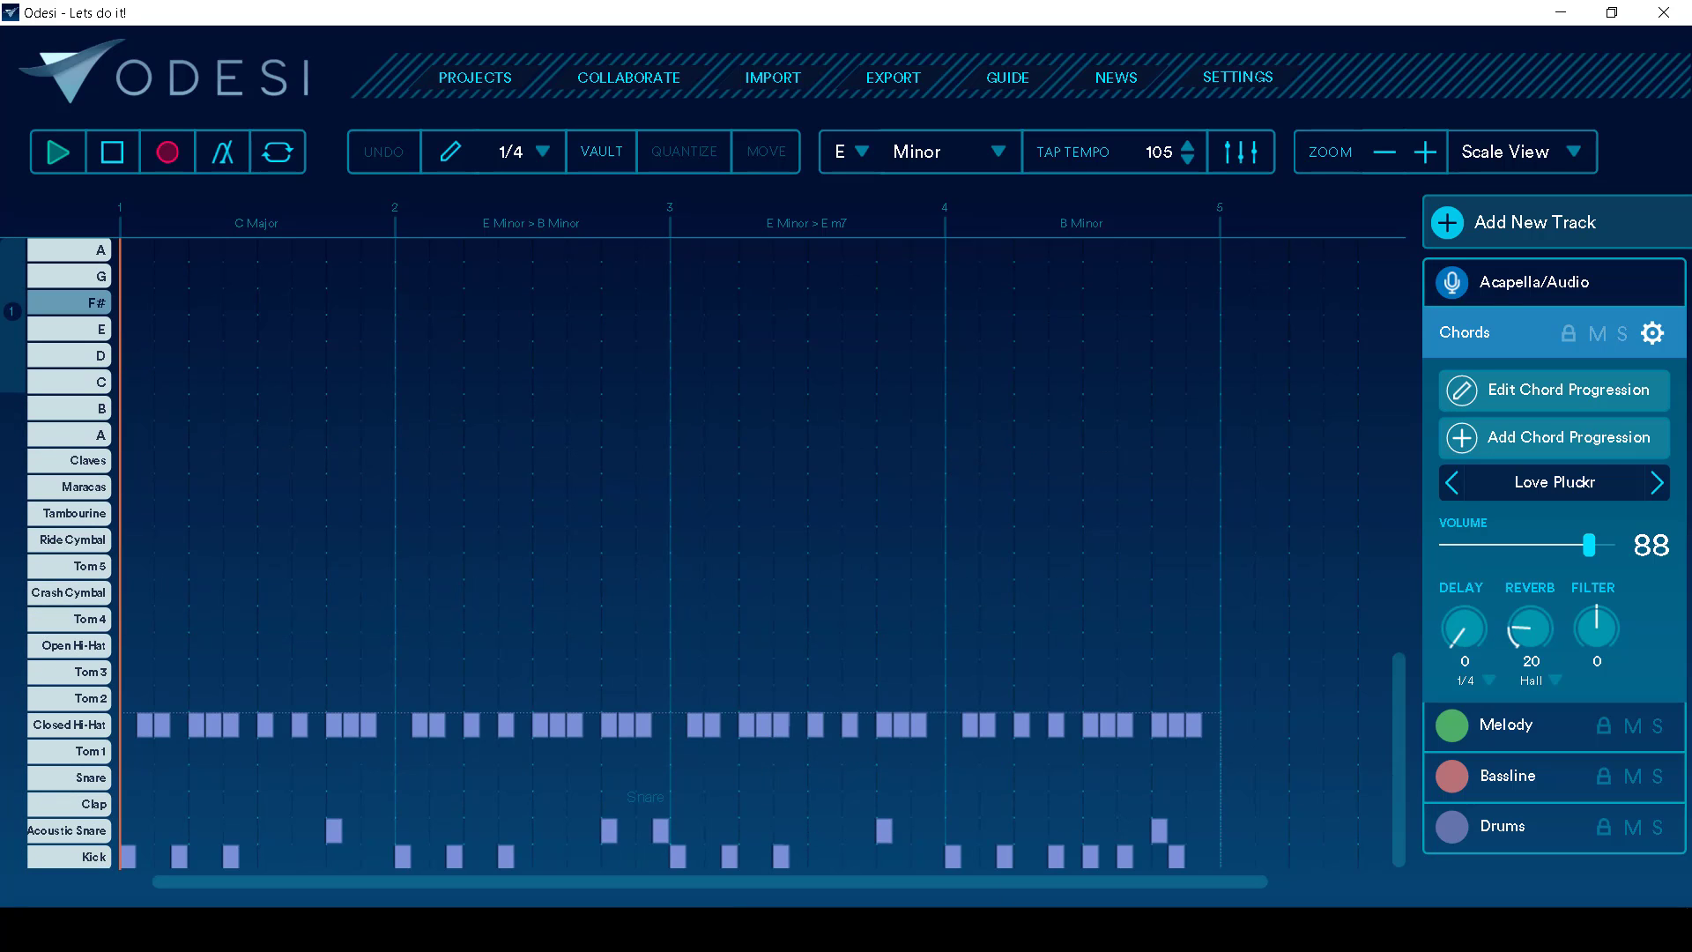
{"action": "scroll", "coordinate": [644, 573], "scroll_direction": "up", "scroll_amount": 10}
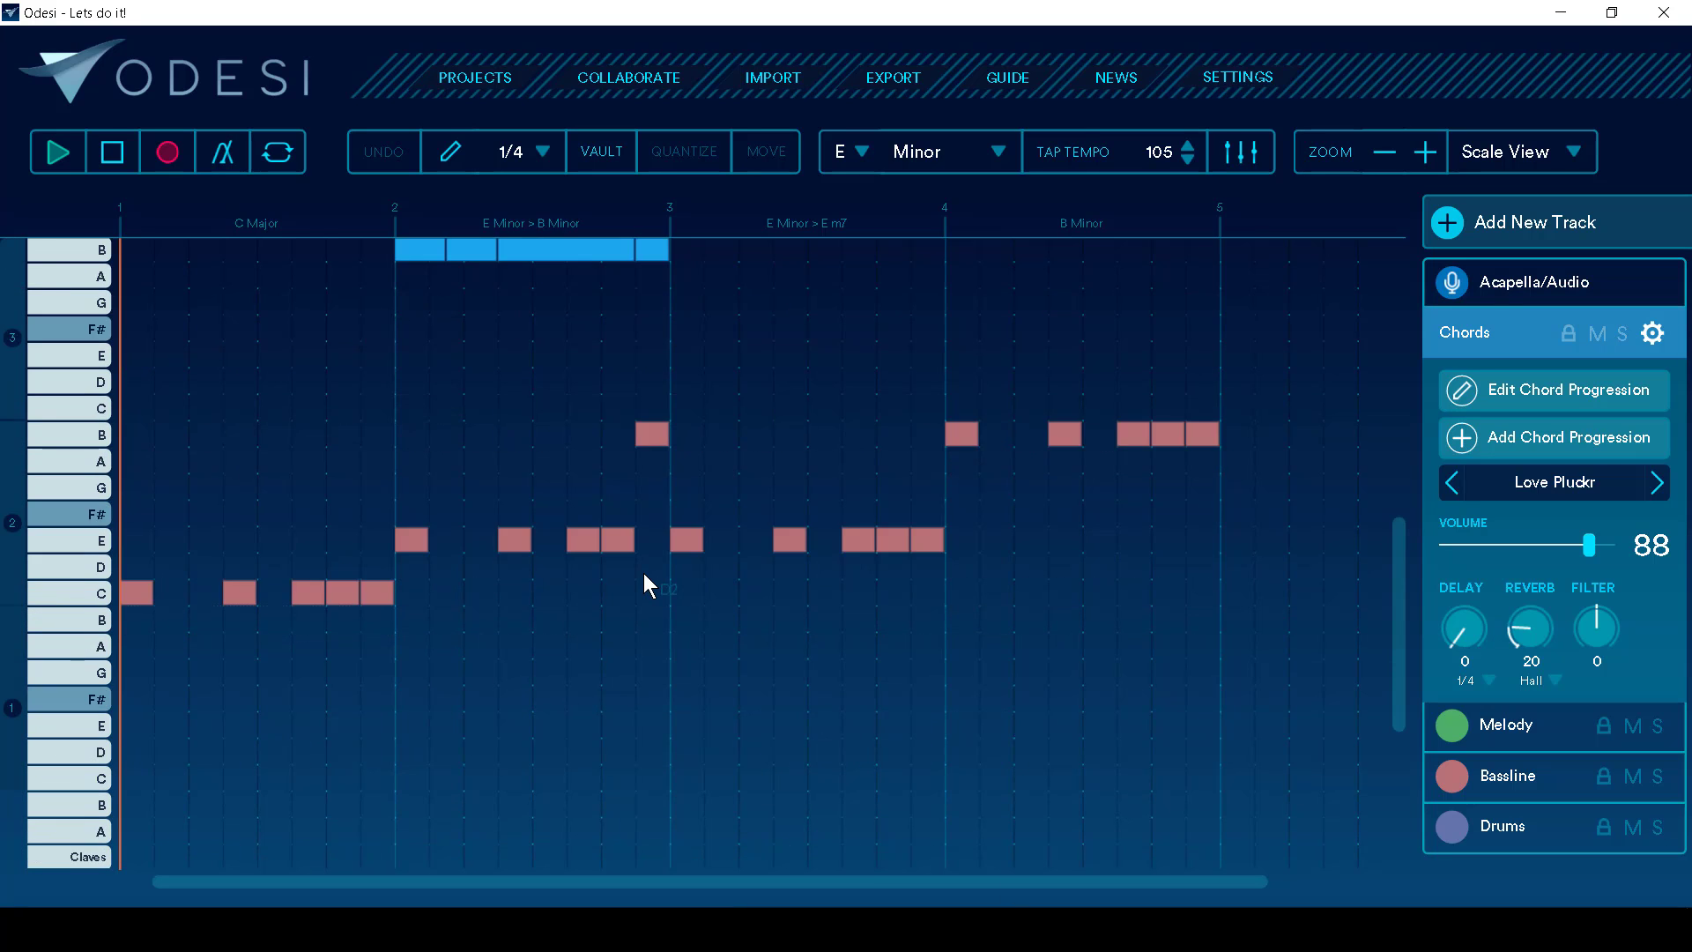
{"action": "scroll", "coordinate": [644, 573], "scroll_direction": "up", "scroll_amount": 3}
{"action": "scroll", "coordinate": [644, 573], "scroll_direction": "up", "scroll_amount": 2}
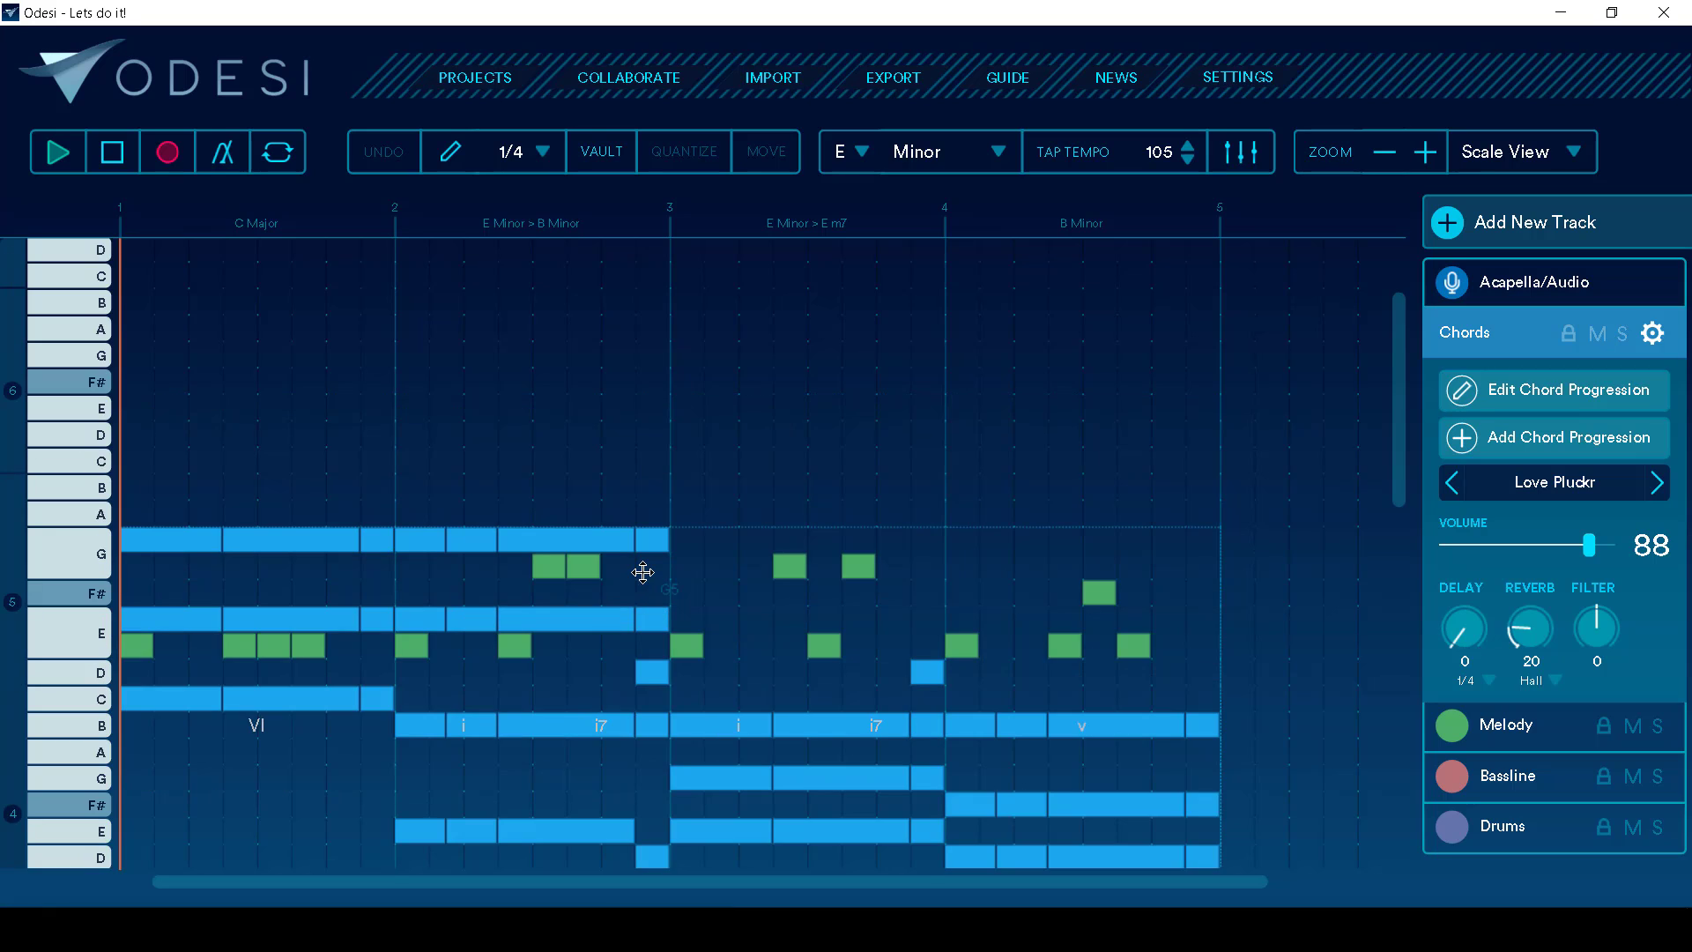
{"action": "scroll", "coordinate": [643, 573], "scroll_direction": "down", "scroll_amount": 2}
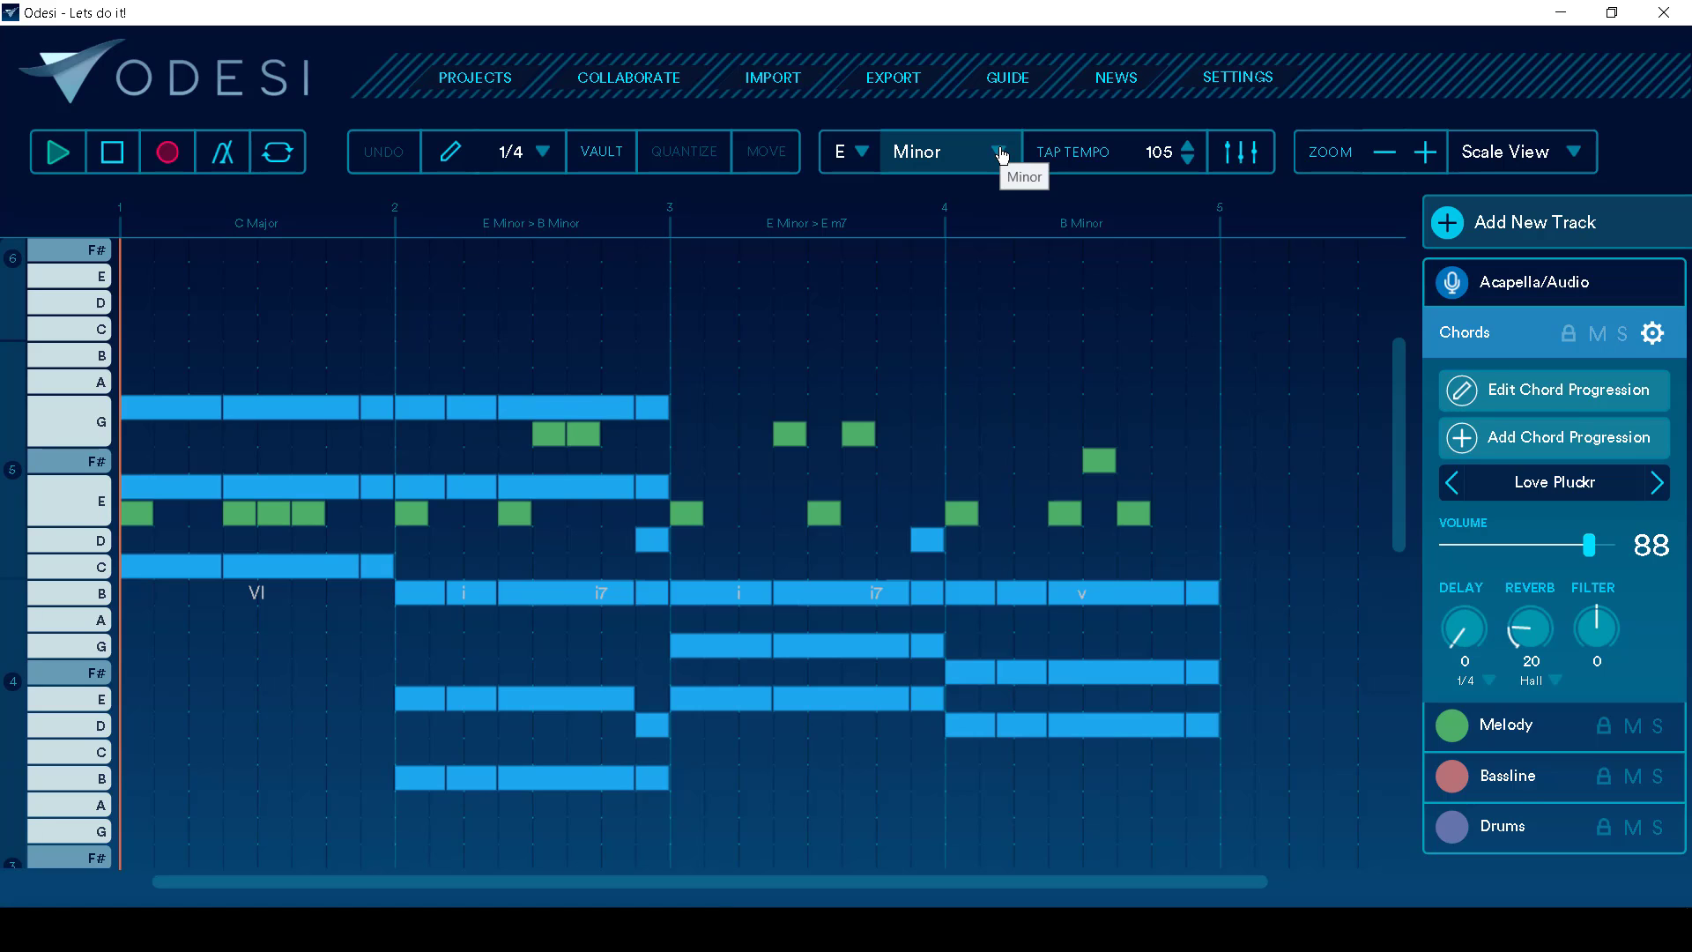
Step: Audition the sketch in D Blues Minor, then undo the key and scale change
{"action": "left_click", "coordinate": [842, 155]}
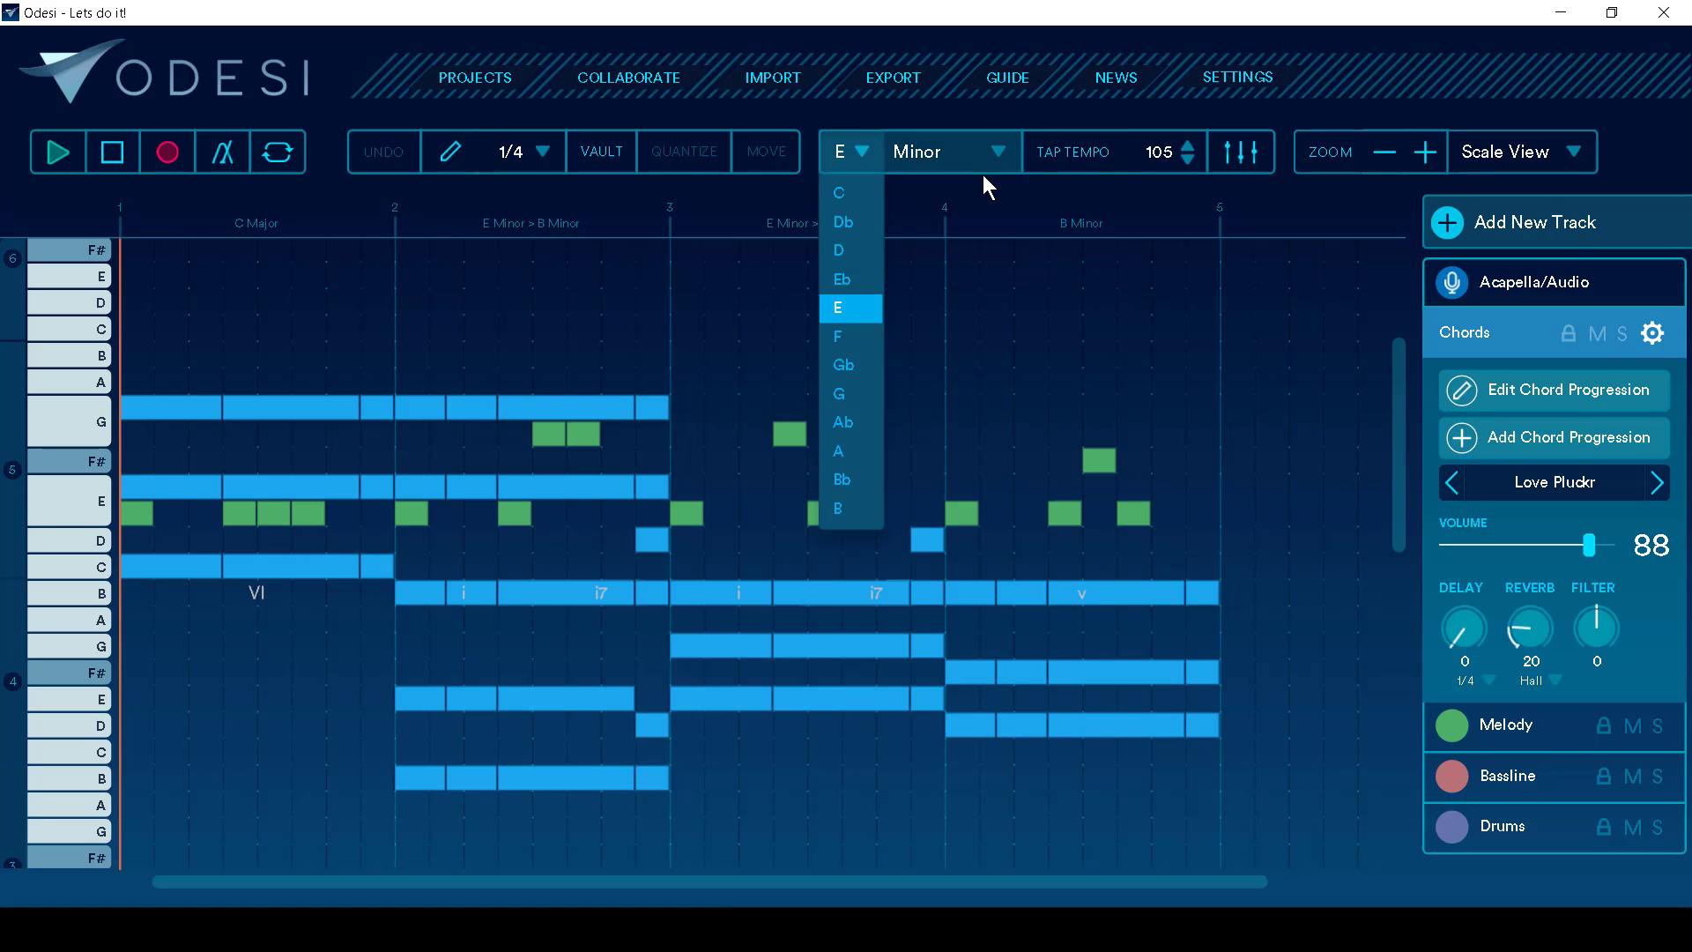
{"action": "left_click", "coordinate": [862, 251]}
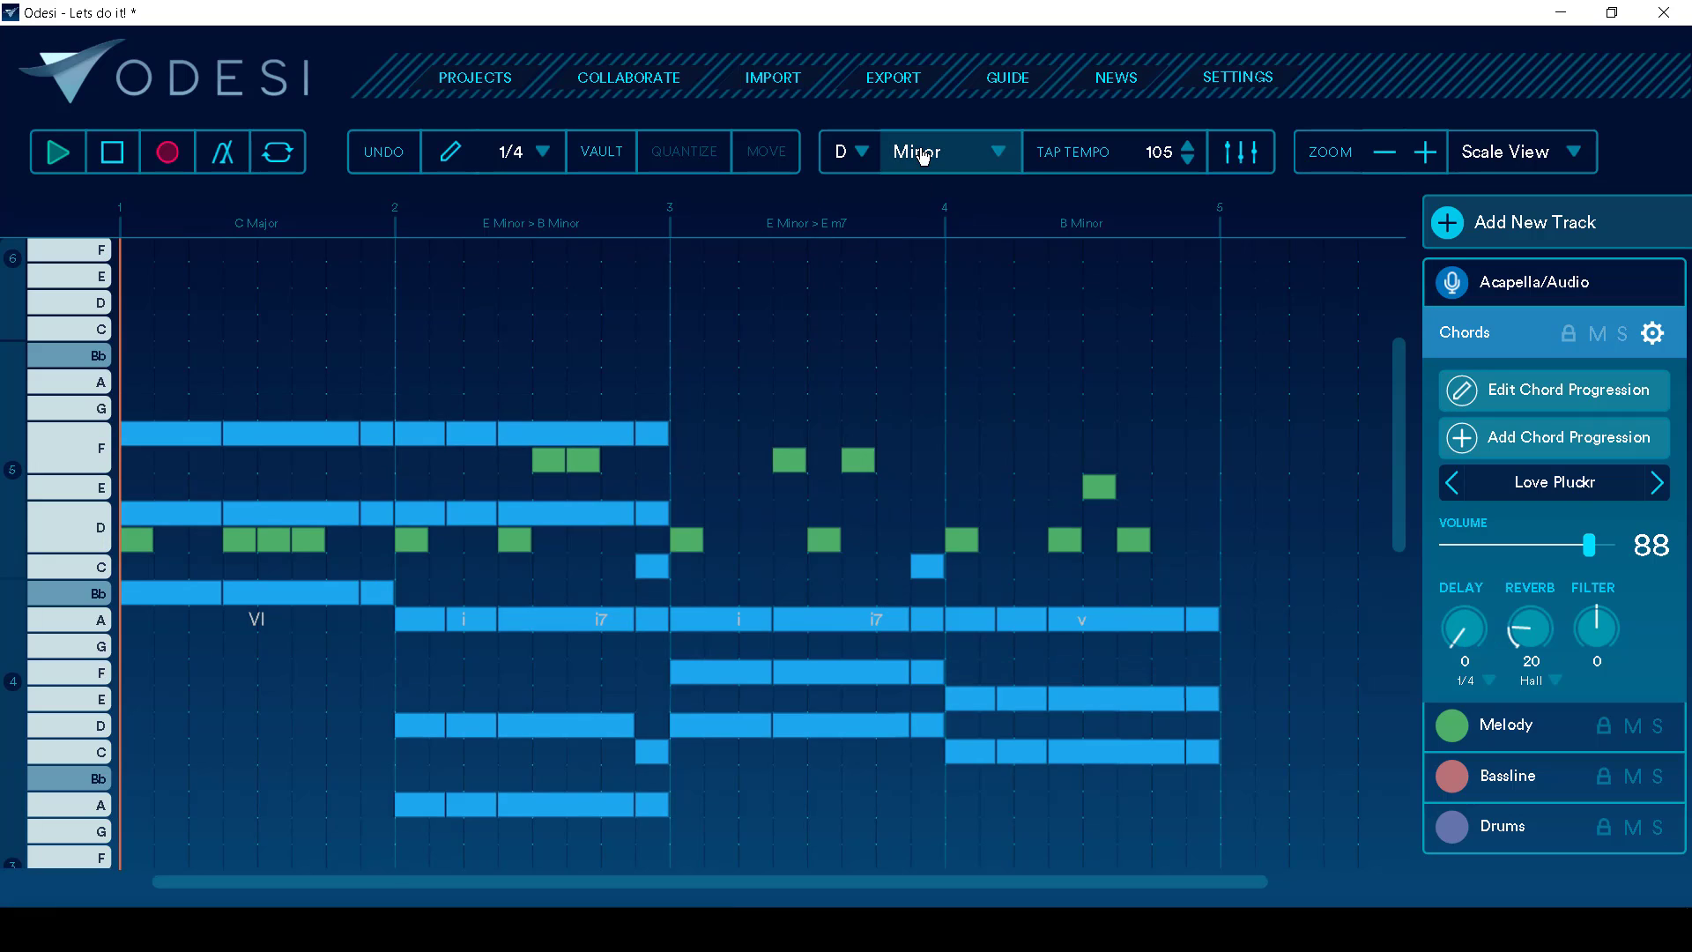
{"action": "left_click", "coordinate": [921, 154]}
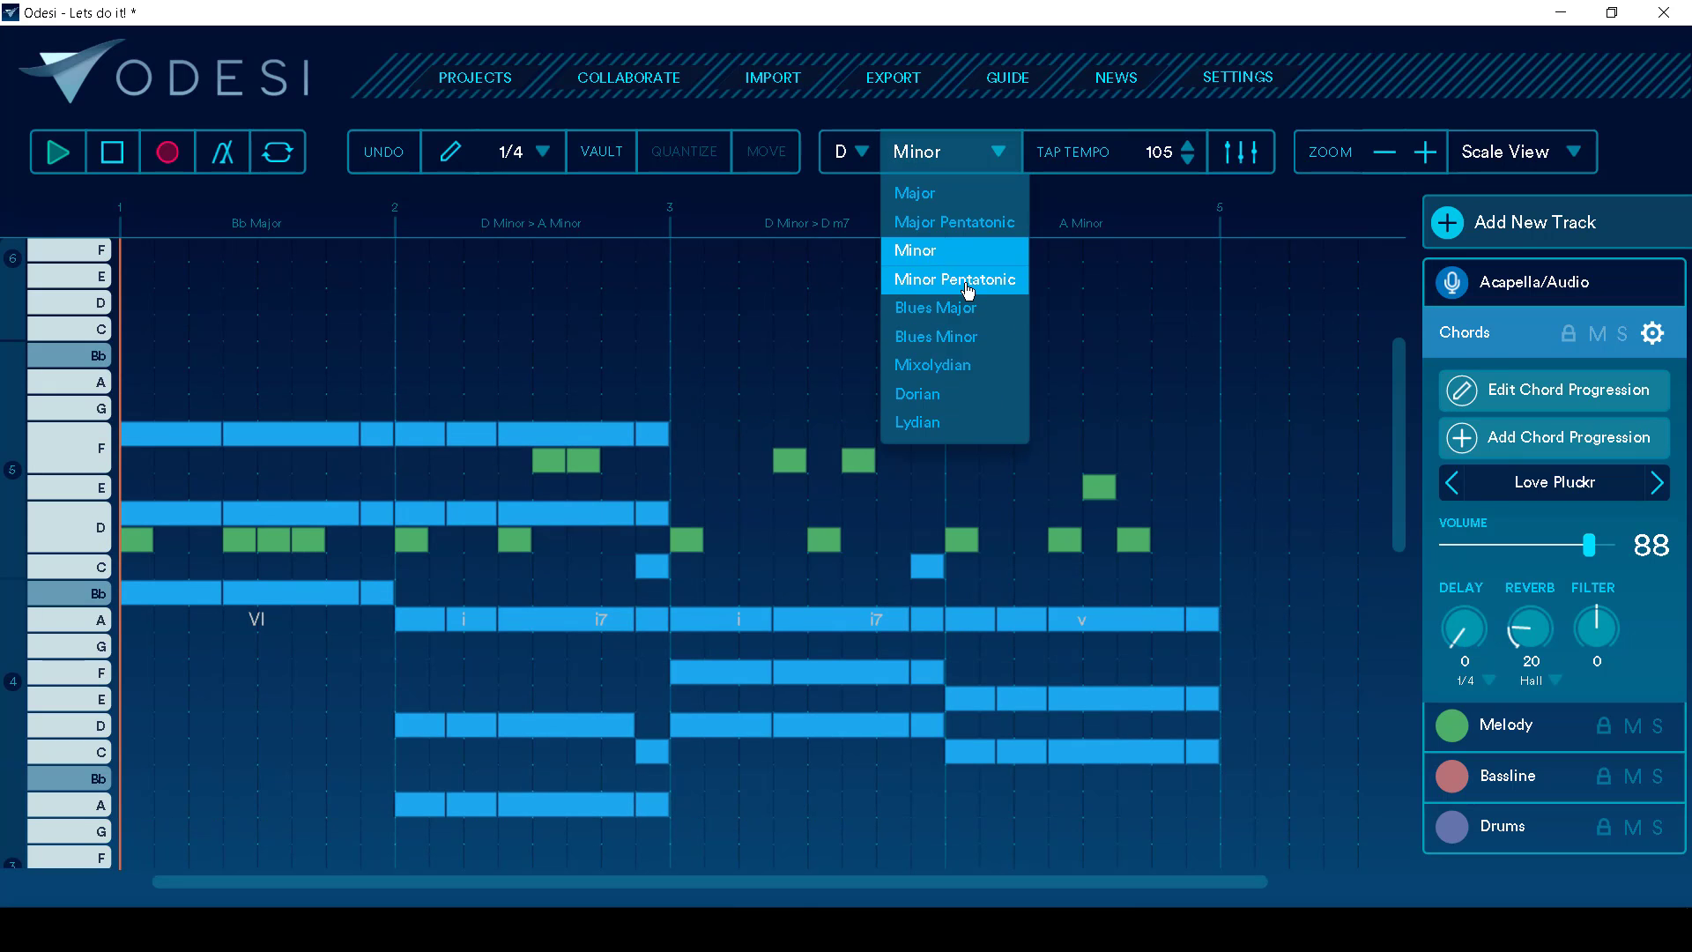
{"action": "left_click", "coordinate": [987, 336]}
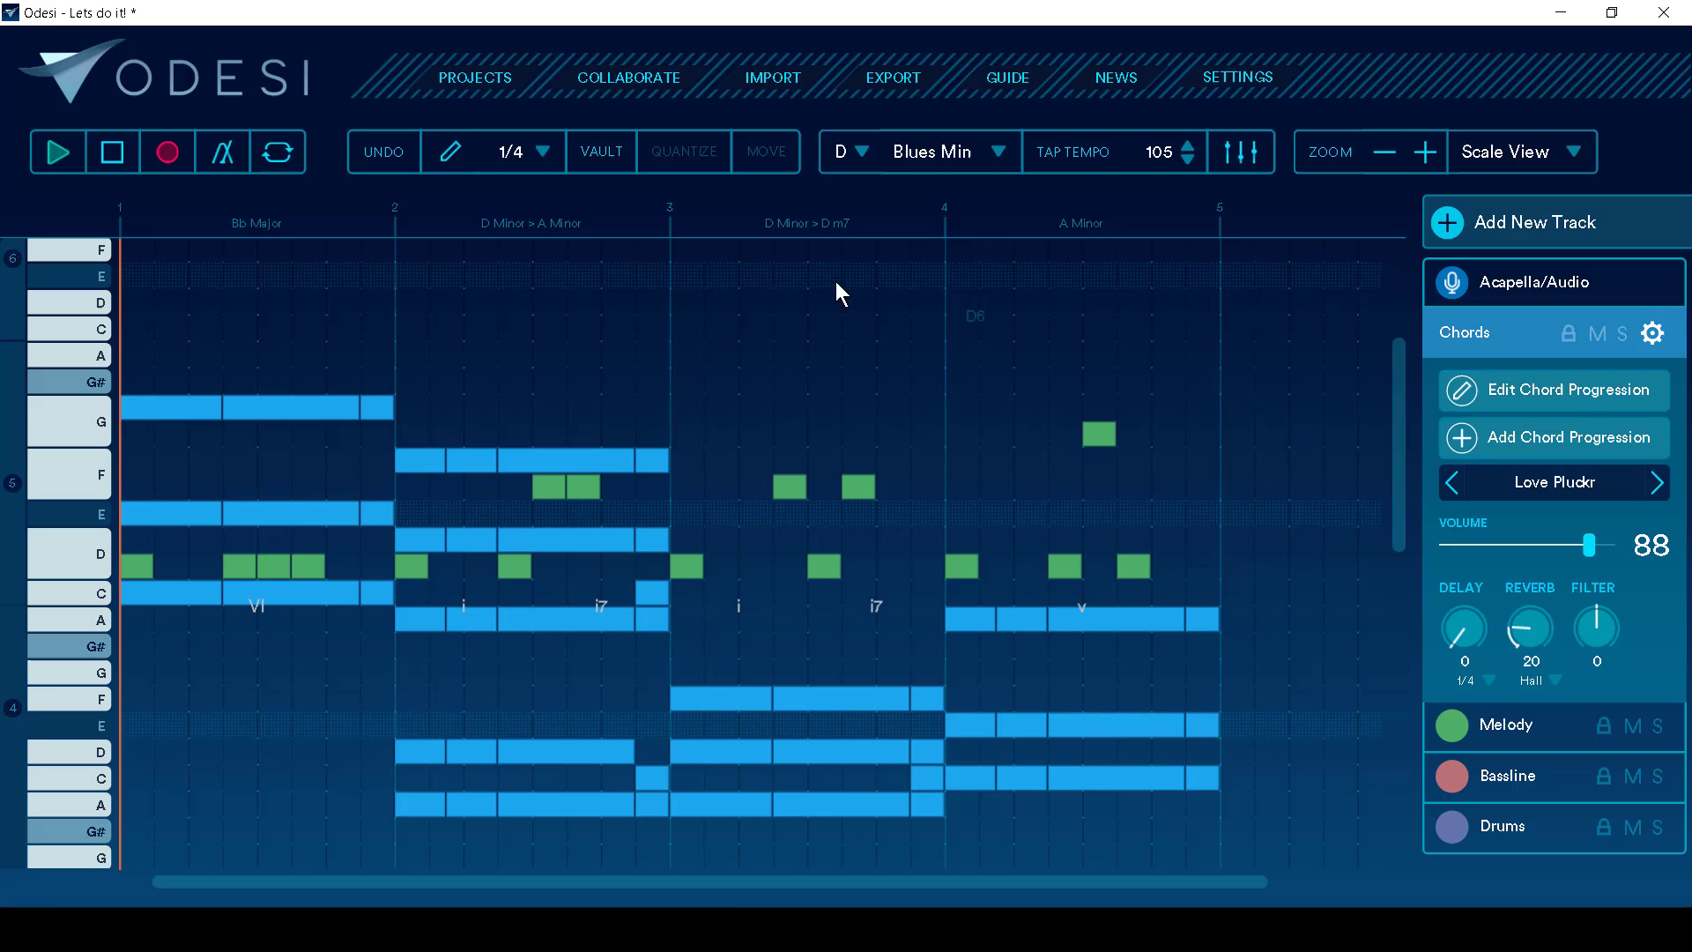
{"action": "key", "text": "space"}
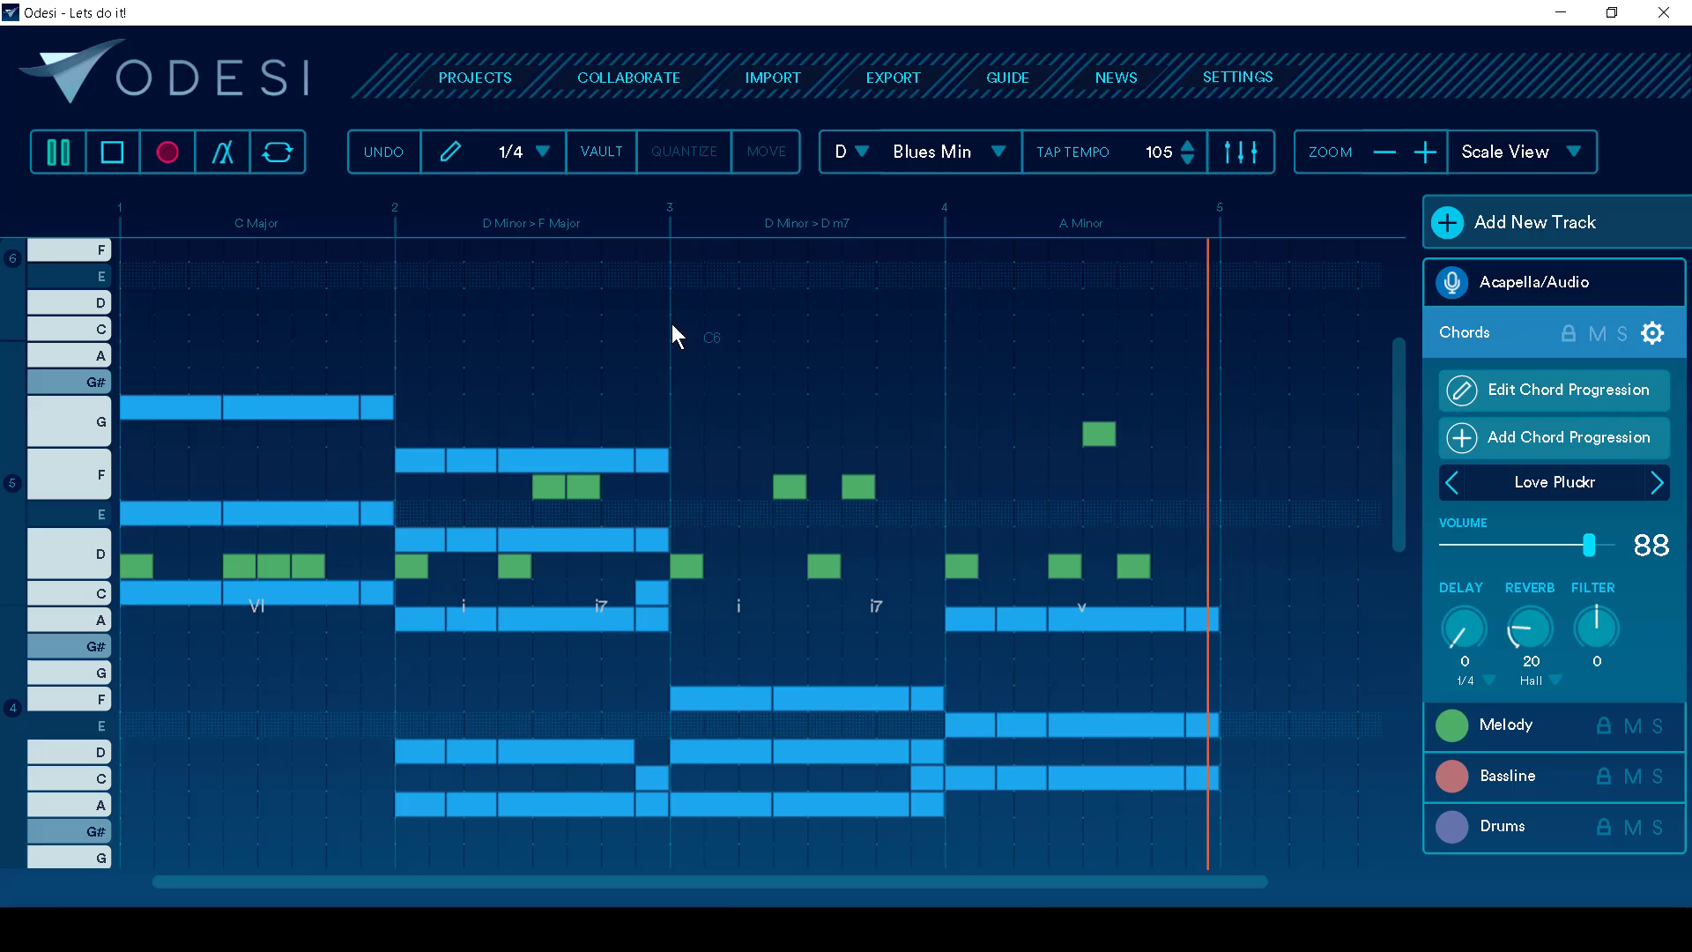
{"action": "key", "text": "ctrl+z"}
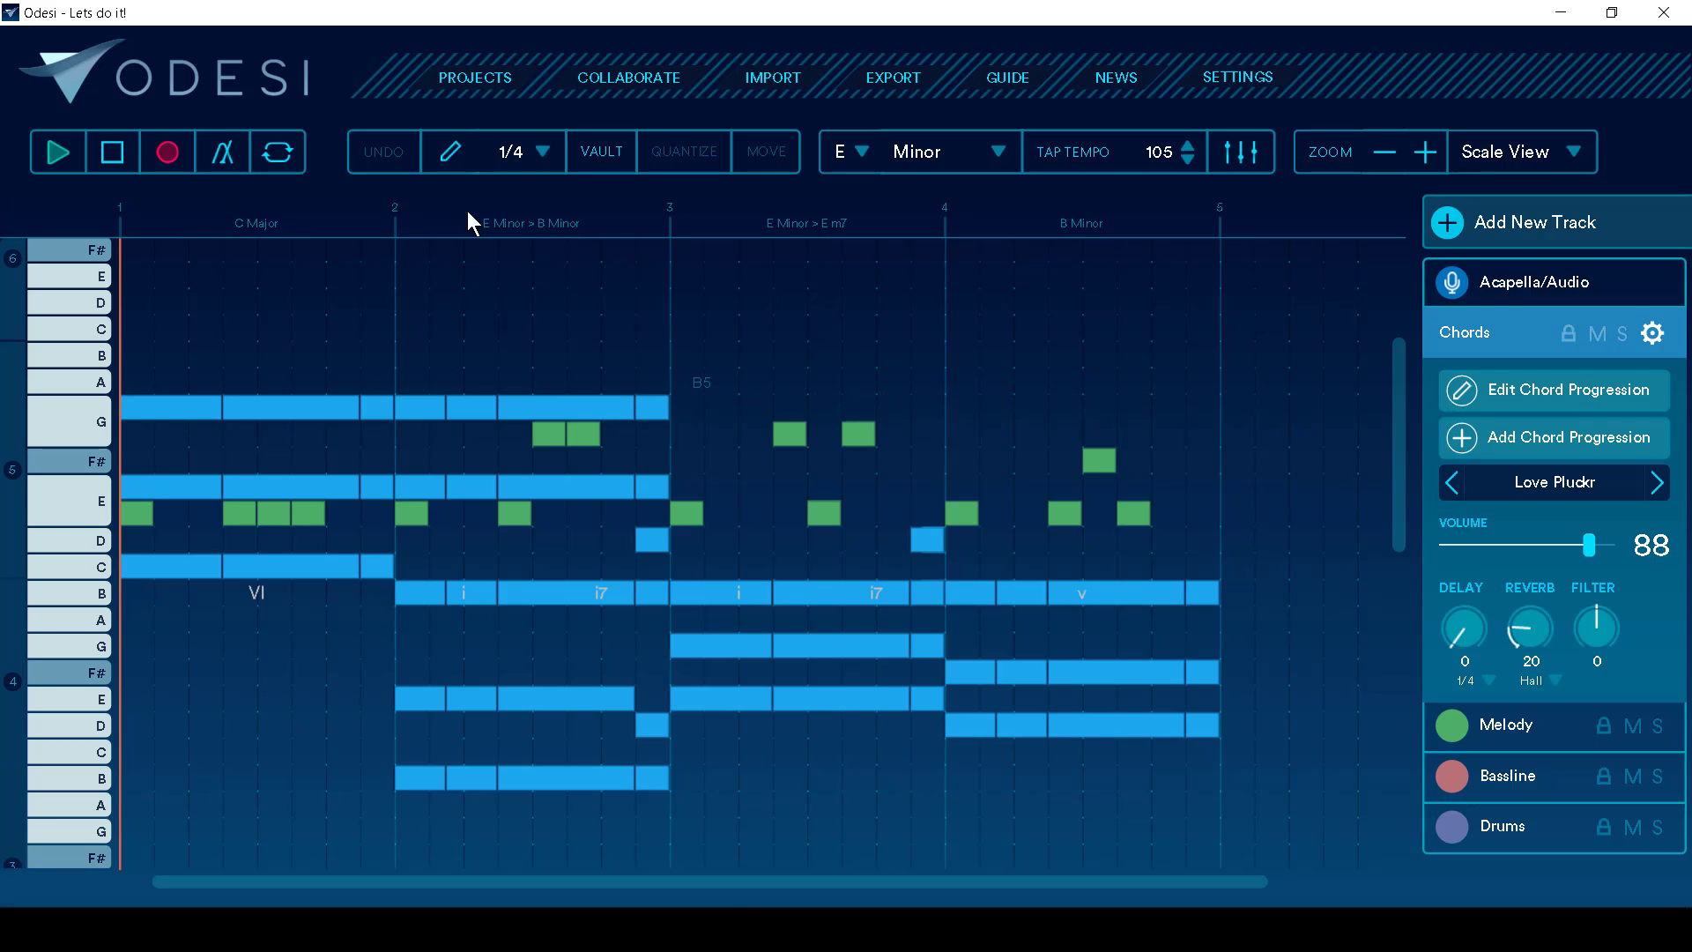
Step: Create a new project named 'New one'
{"action": "left_click", "coordinate": [521, 79]}
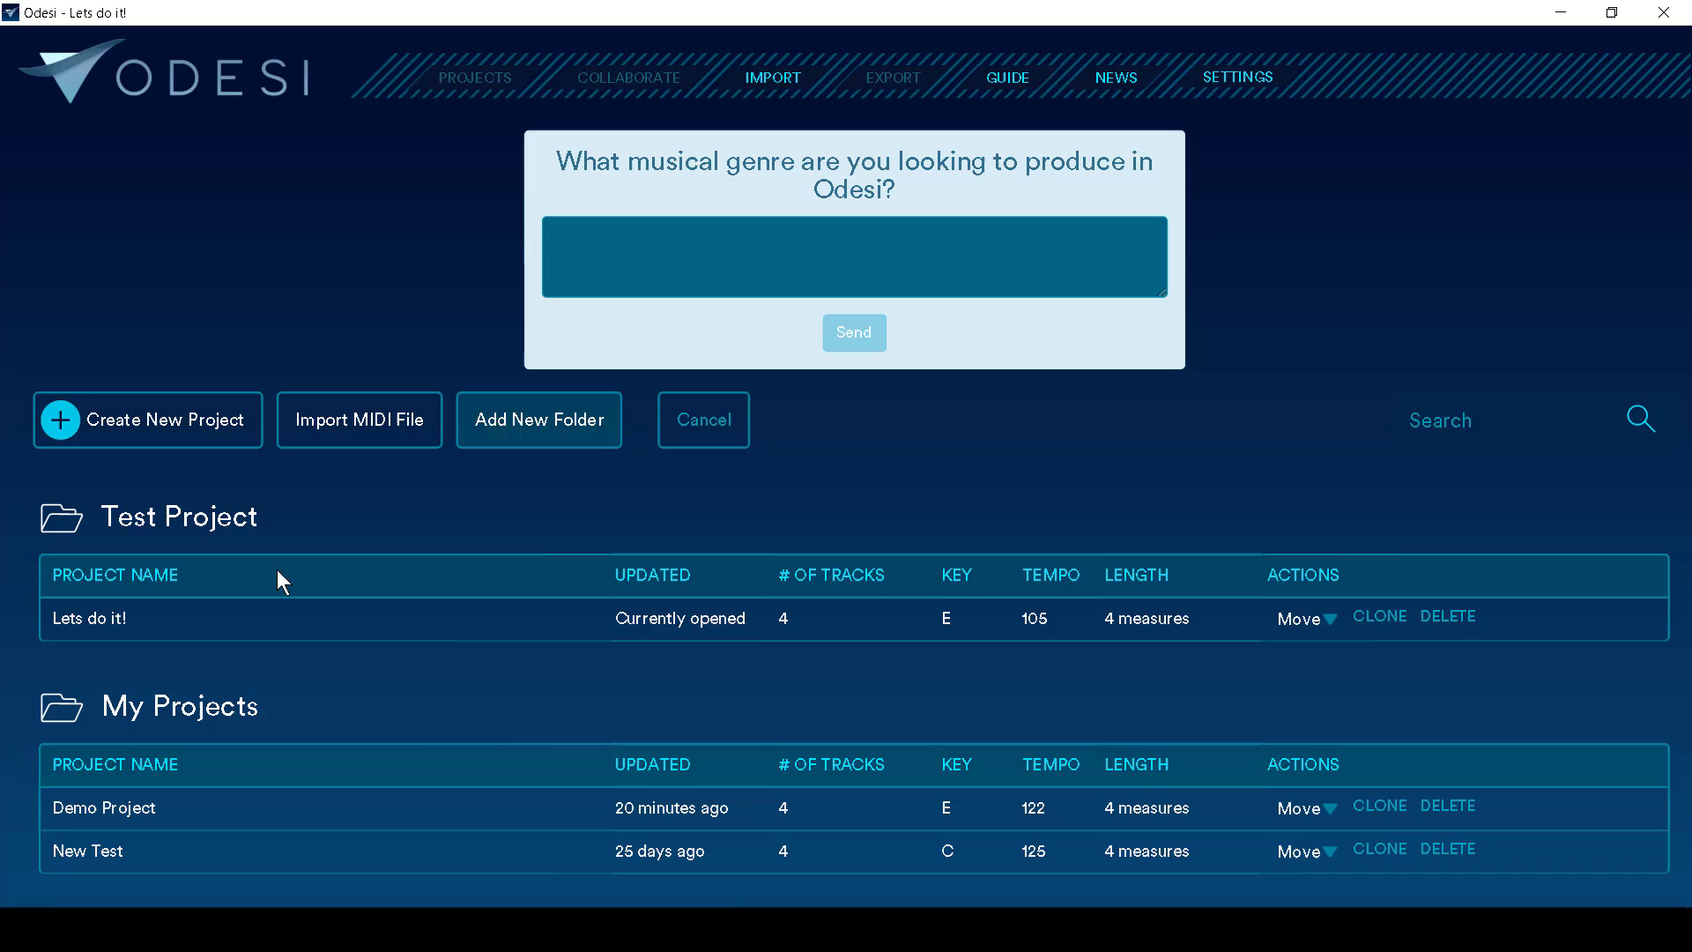
{"action": "left_click", "coordinate": [152, 439]}
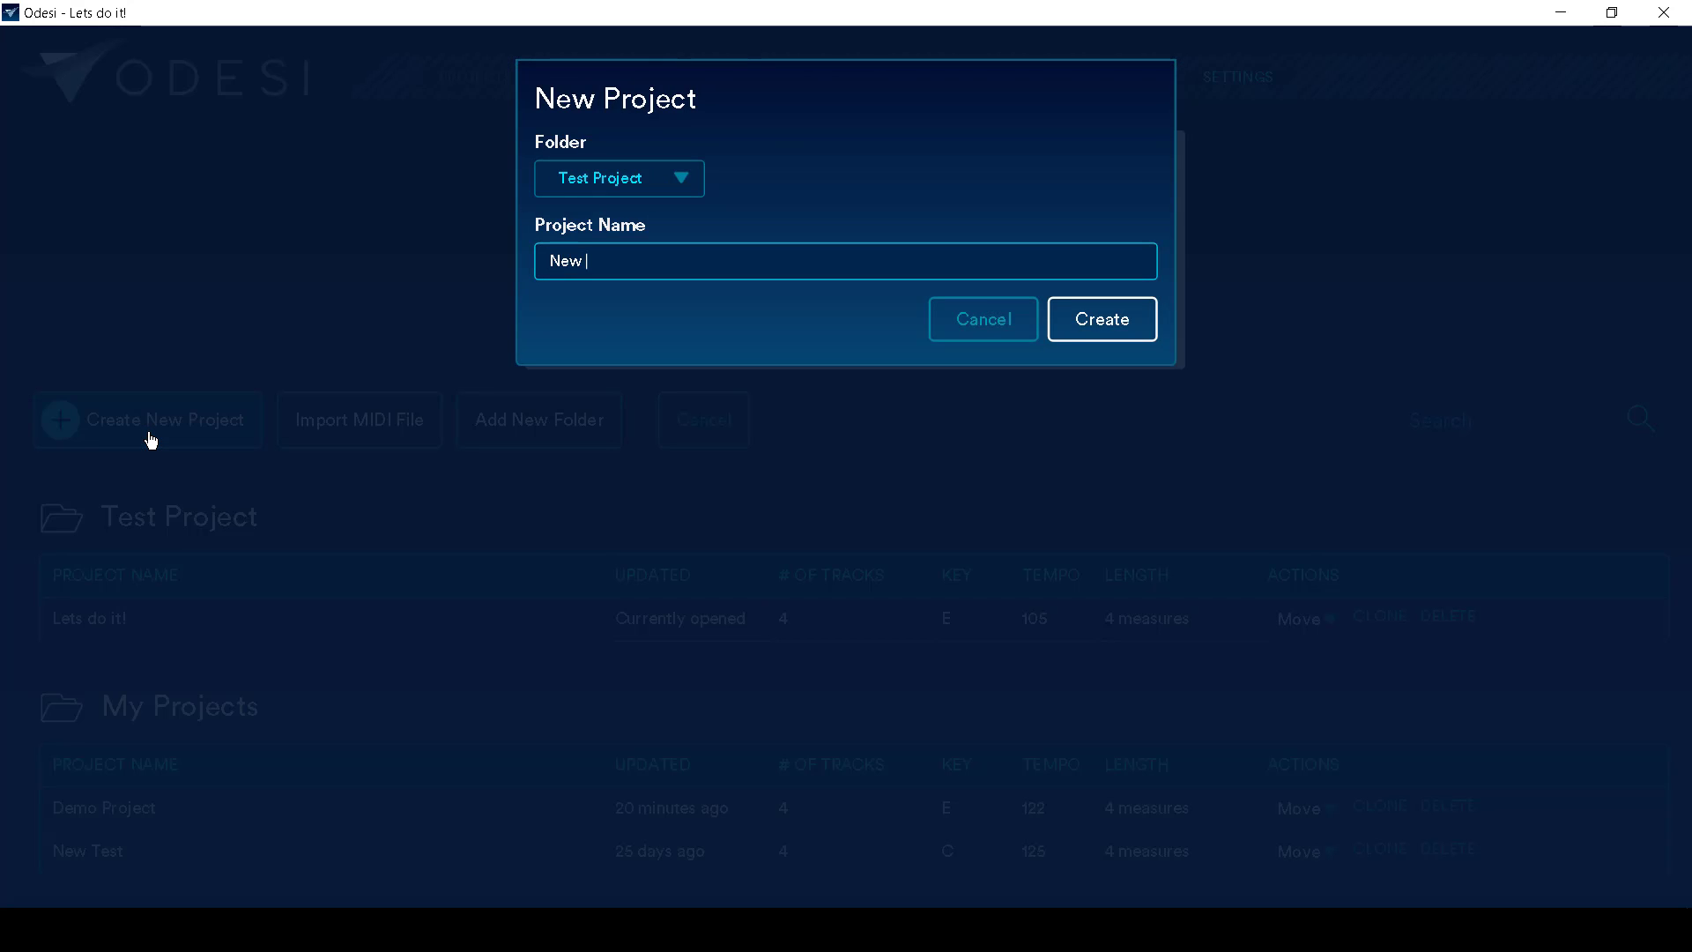
{"action": "key", "text": "Return"}
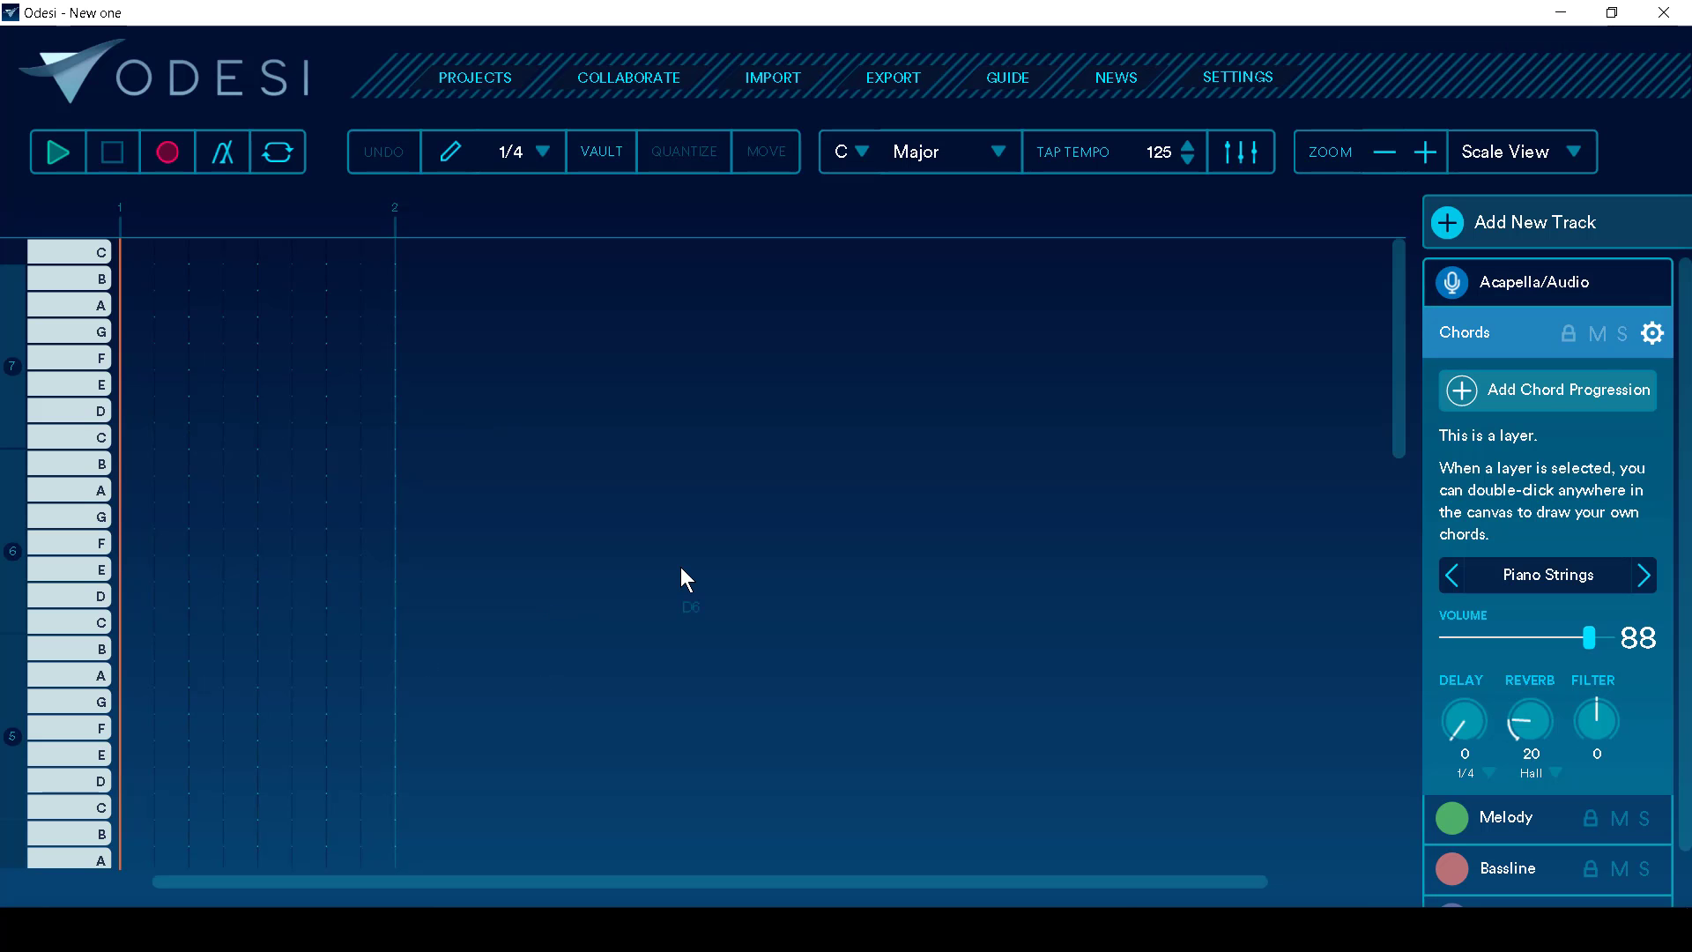
Step: Set the new project's key to D and its scale to Dorian
{"action": "left_click", "coordinate": [1481, 342]}
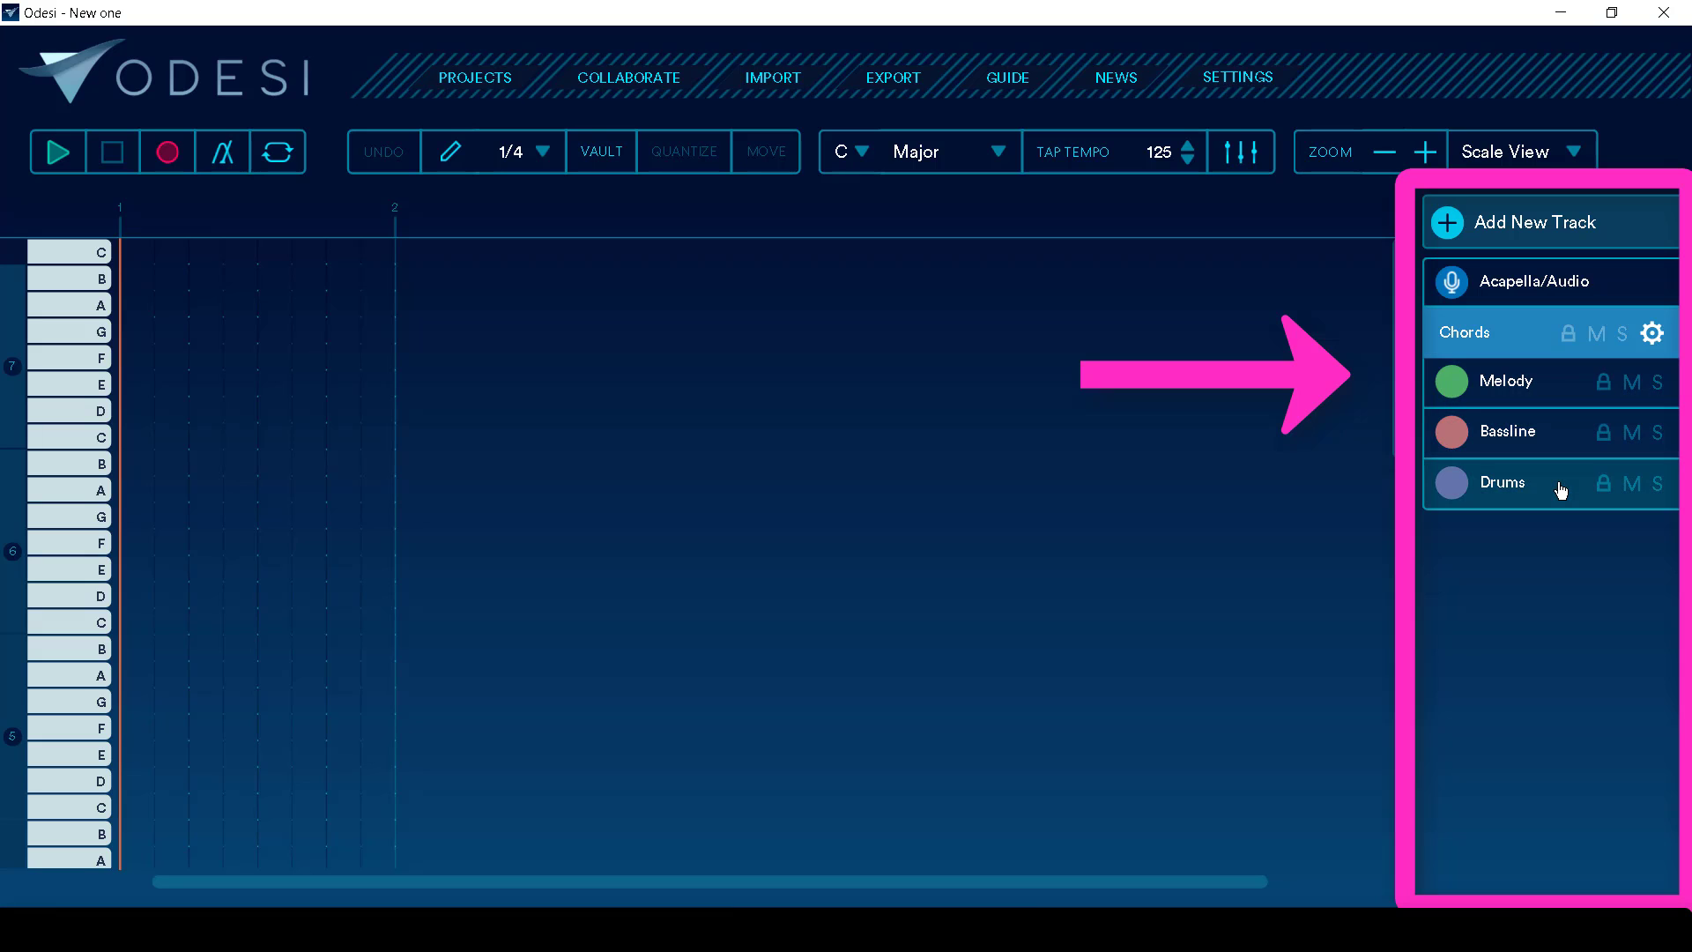
{"action": "left_click", "coordinate": [1472, 328]}
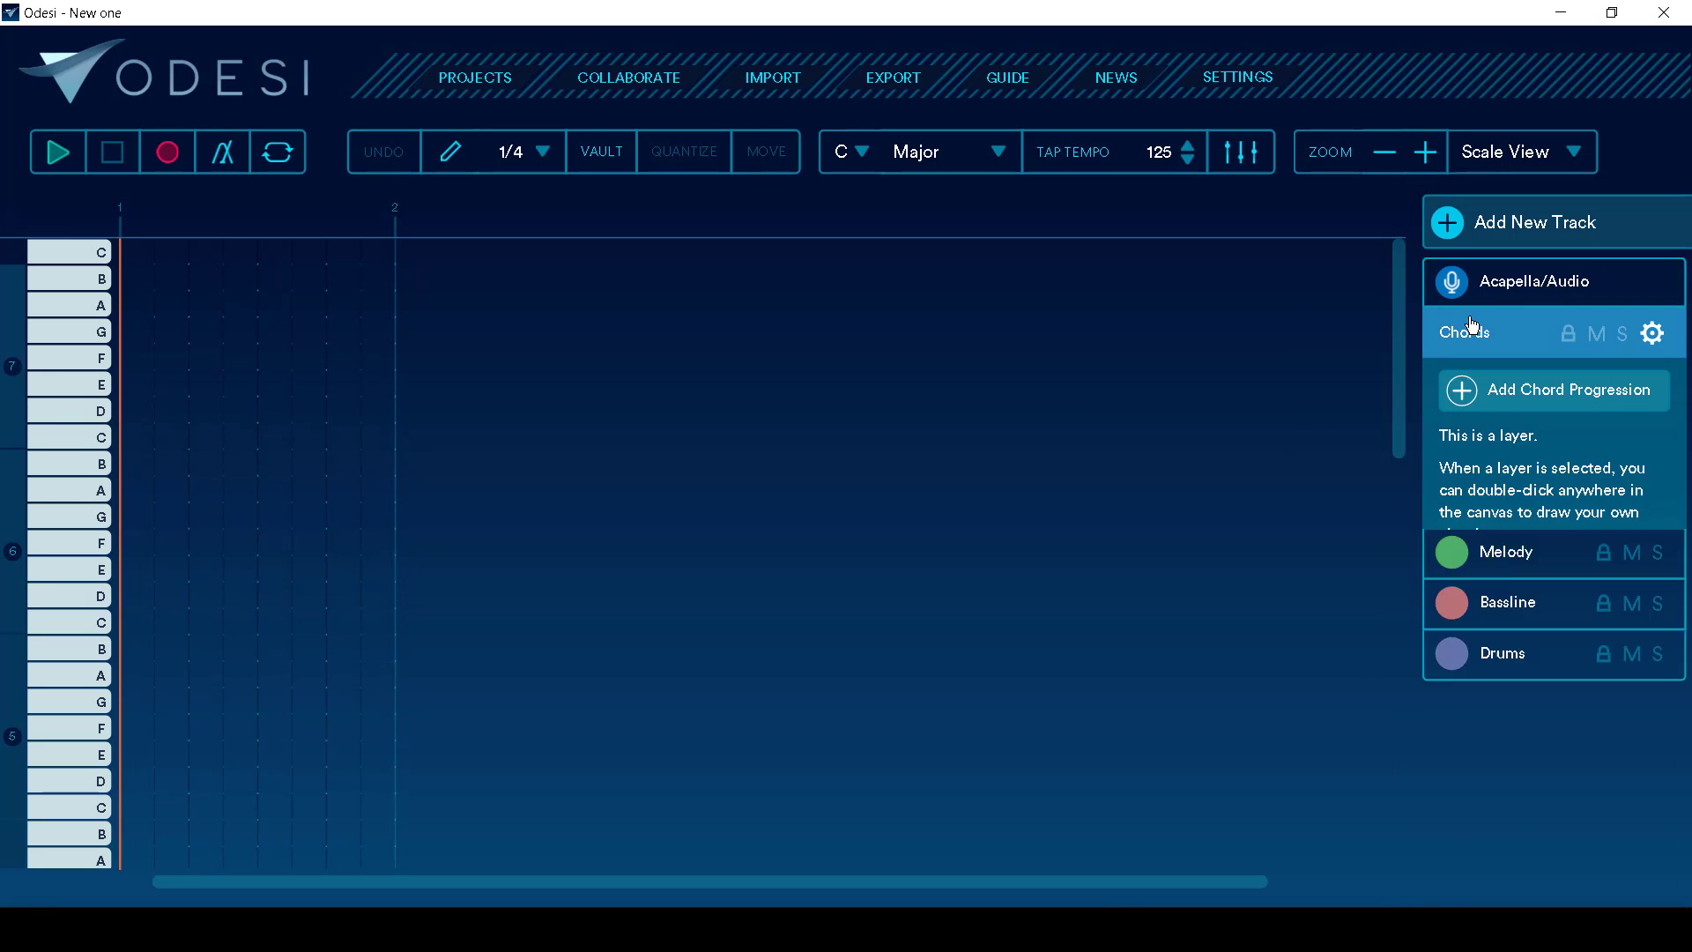
{"action": "left_click", "coordinate": [861, 152]}
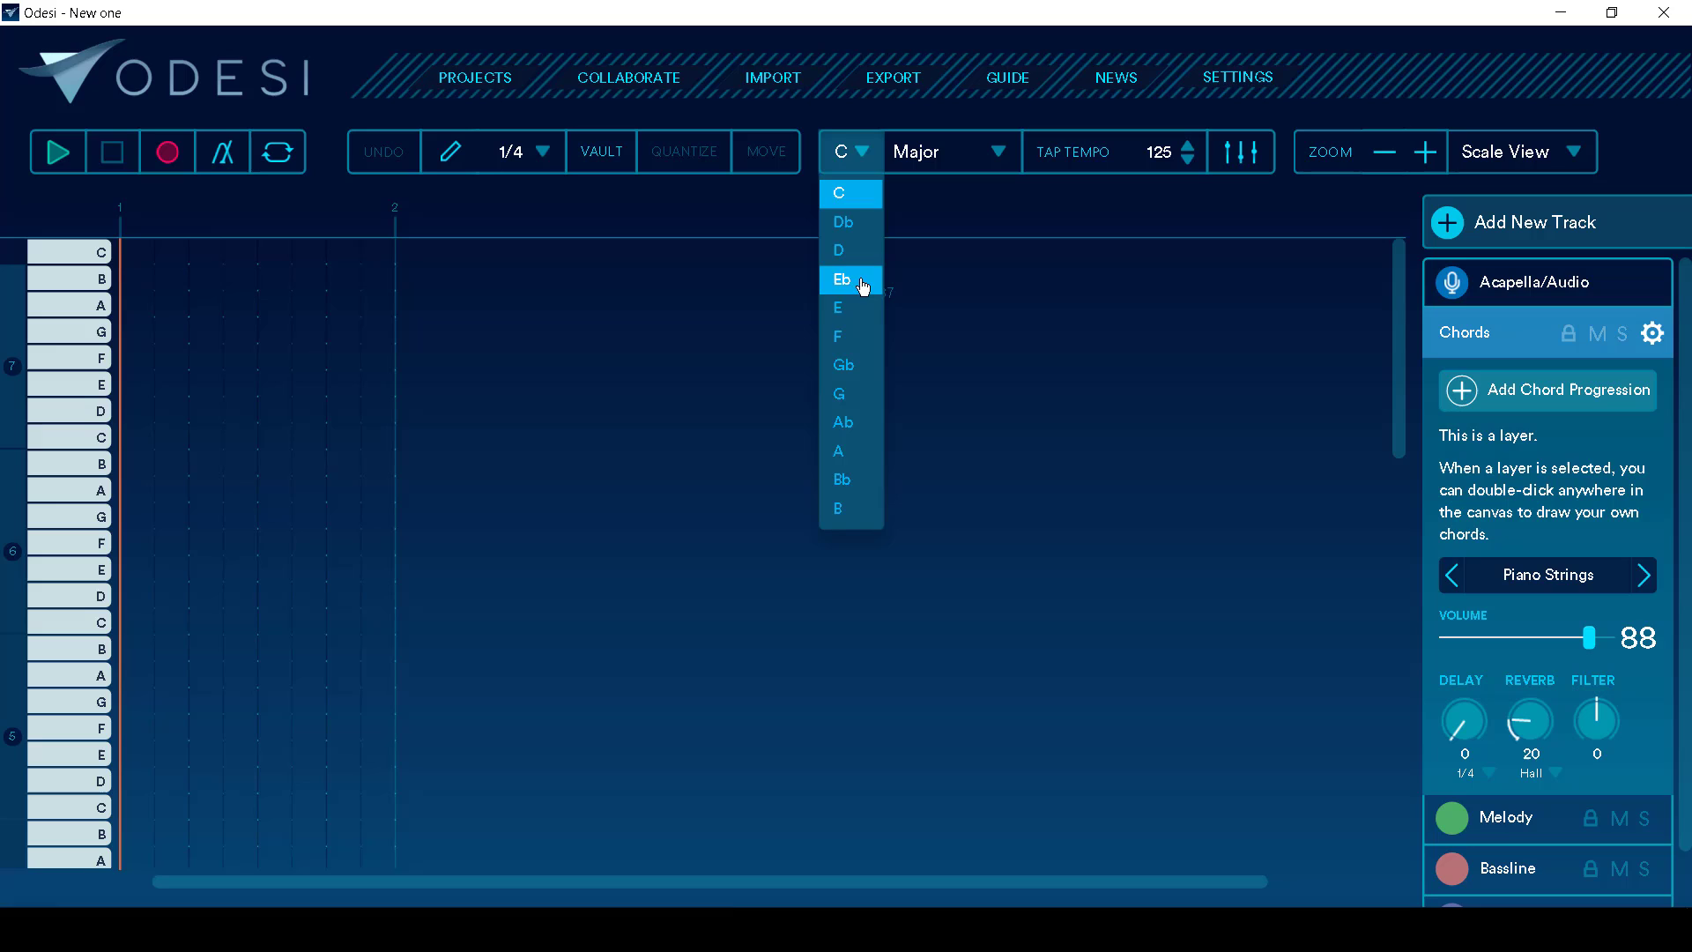
{"action": "left_click", "coordinate": [845, 250]}
{"action": "left_click", "coordinate": [977, 157]}
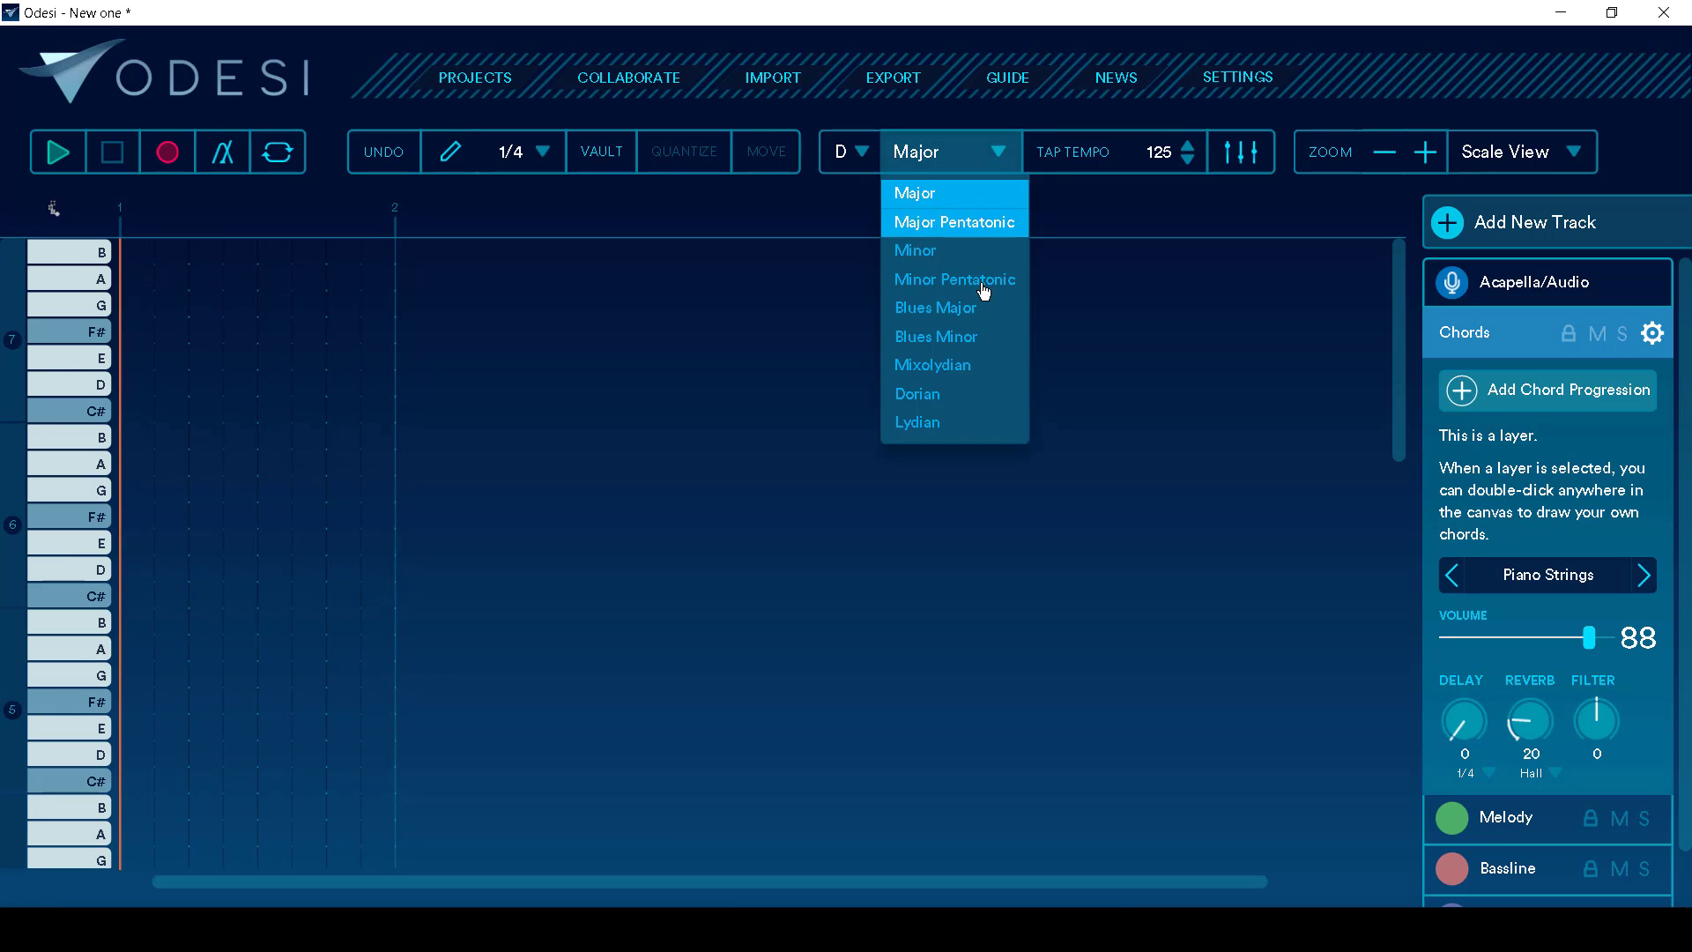
{"action": "left_click", "coordinate": [993, 395]}
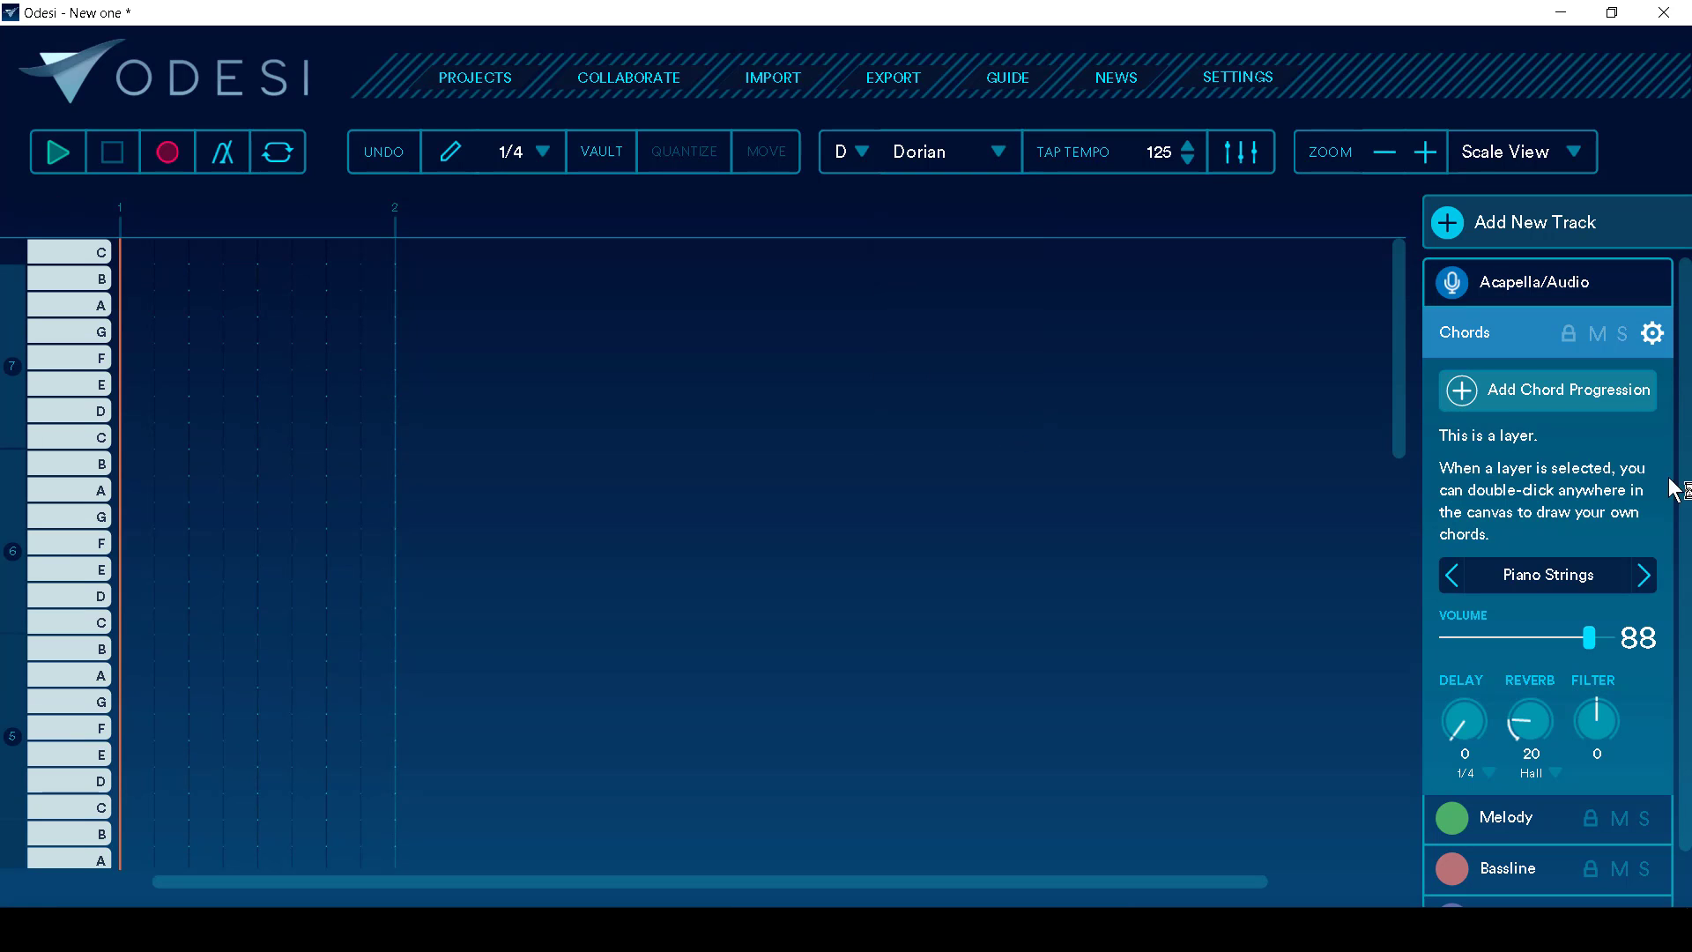
Step: Add the i - VII - VII - VI progression (D Minor, C Major, C Major, B Major) and play it
{"action": "left_click", "coordinate": [1501, 391]}
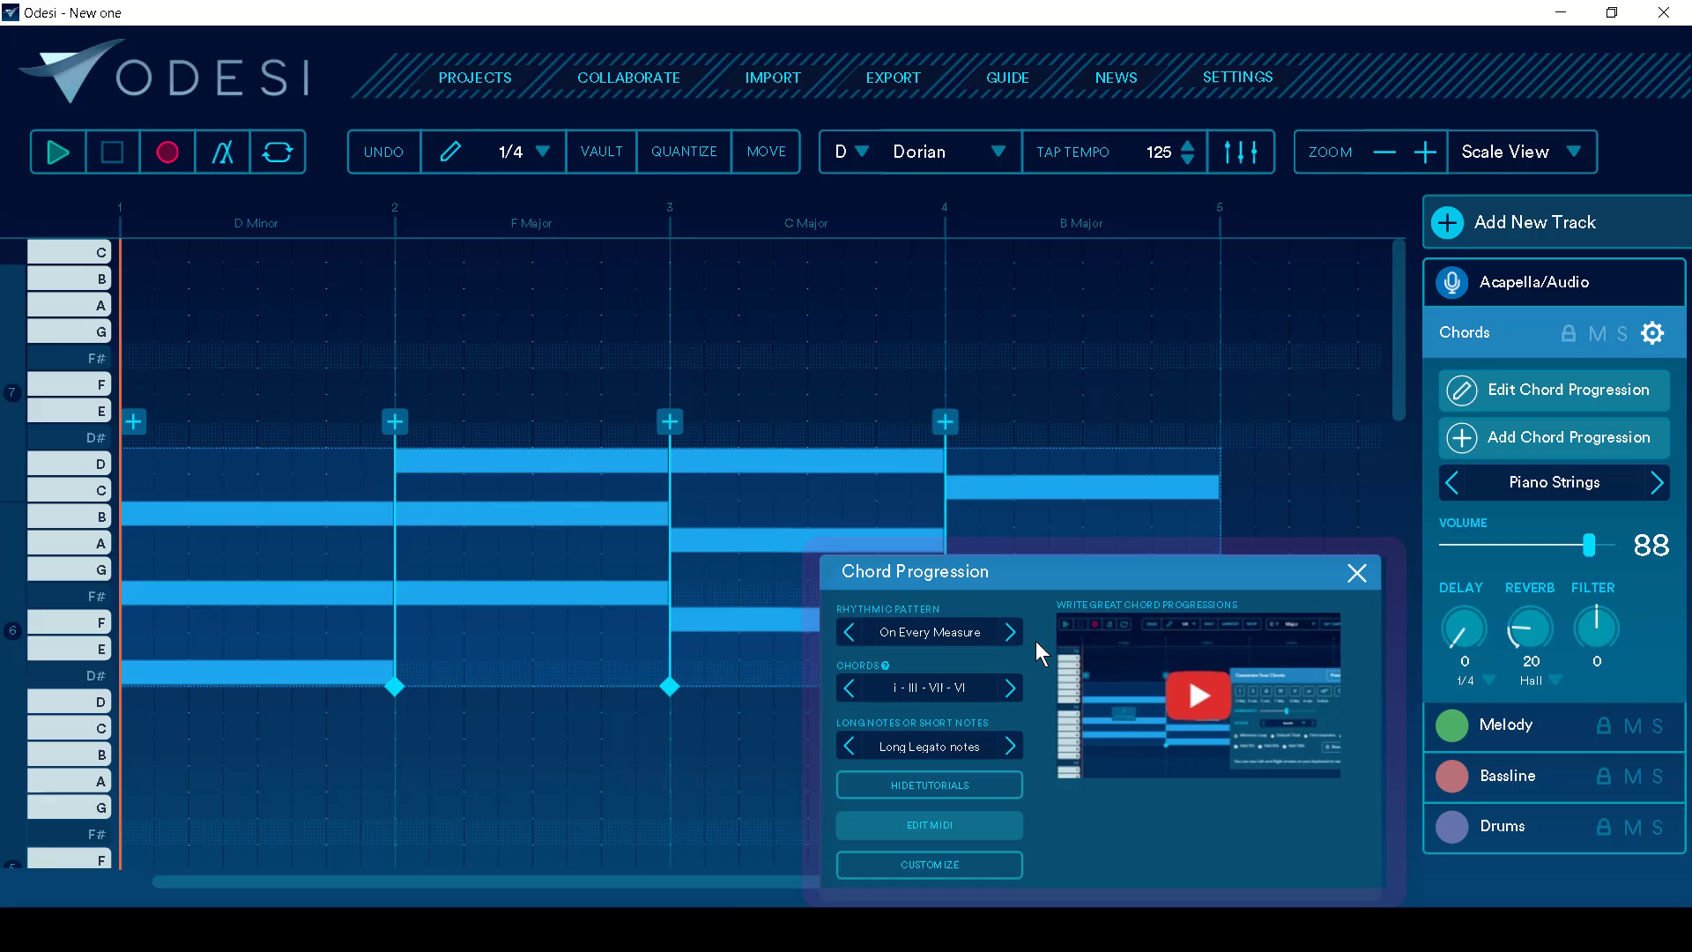
{"action": "left_click", "coordinate": [934, 689]}
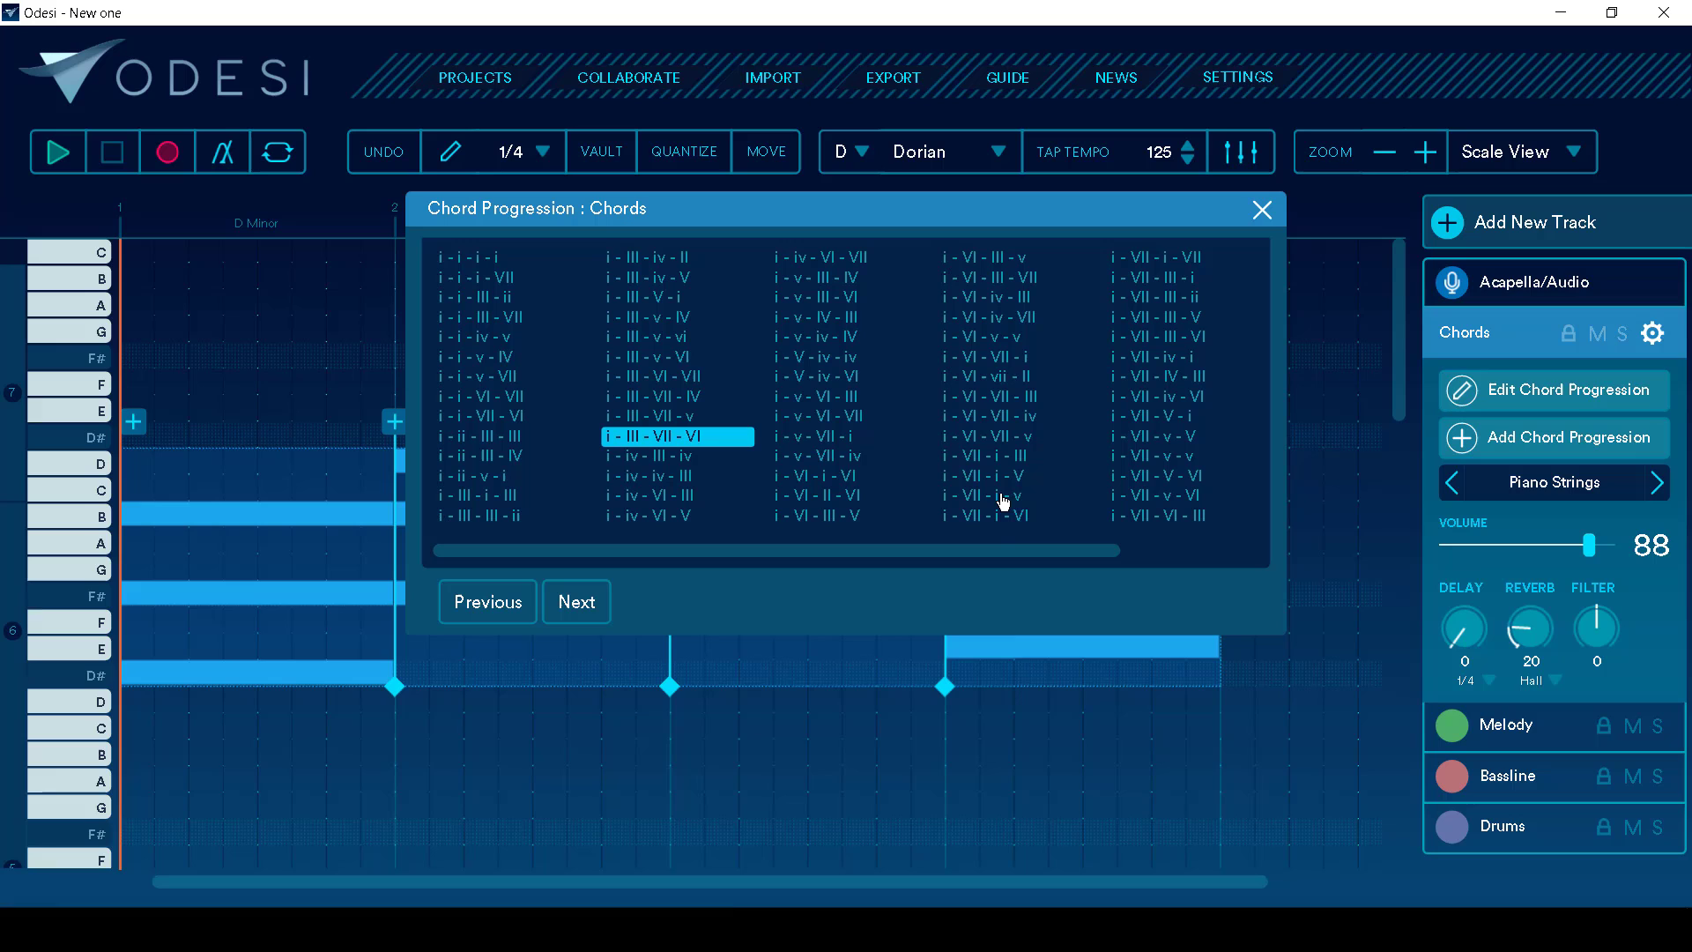
{"action": "left_click_drag", "start_coordinate": [1045, 553], "coordinate": [1203, 553]}
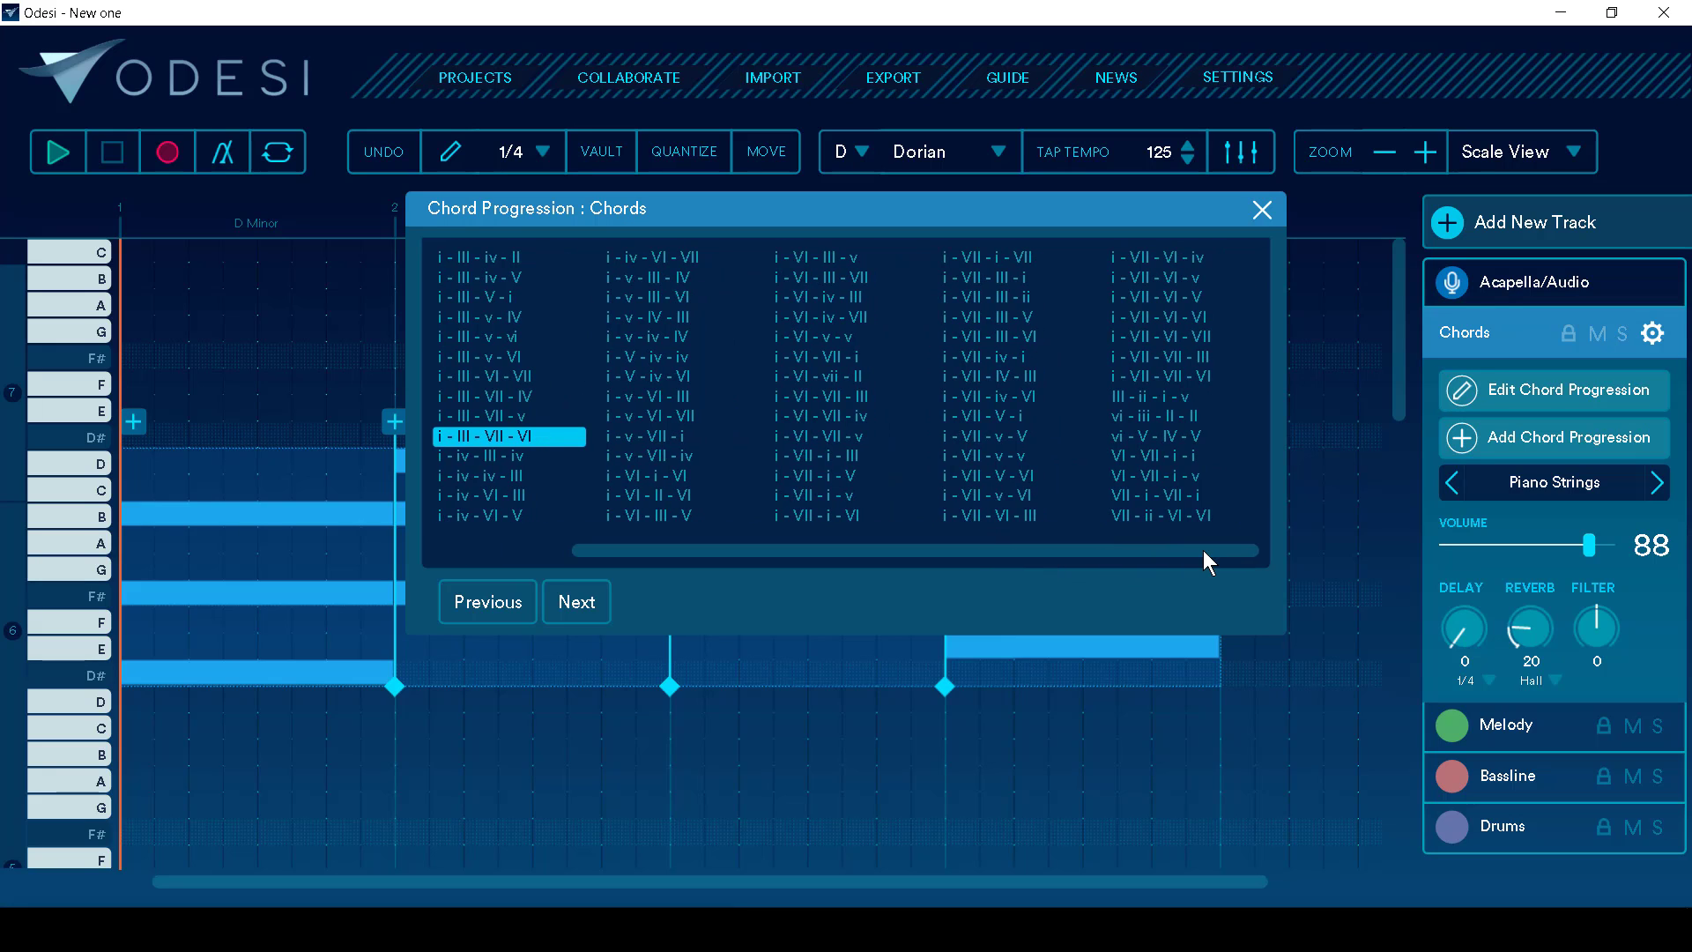
{"action": "left_click", "coordinate": [1193, 381]}
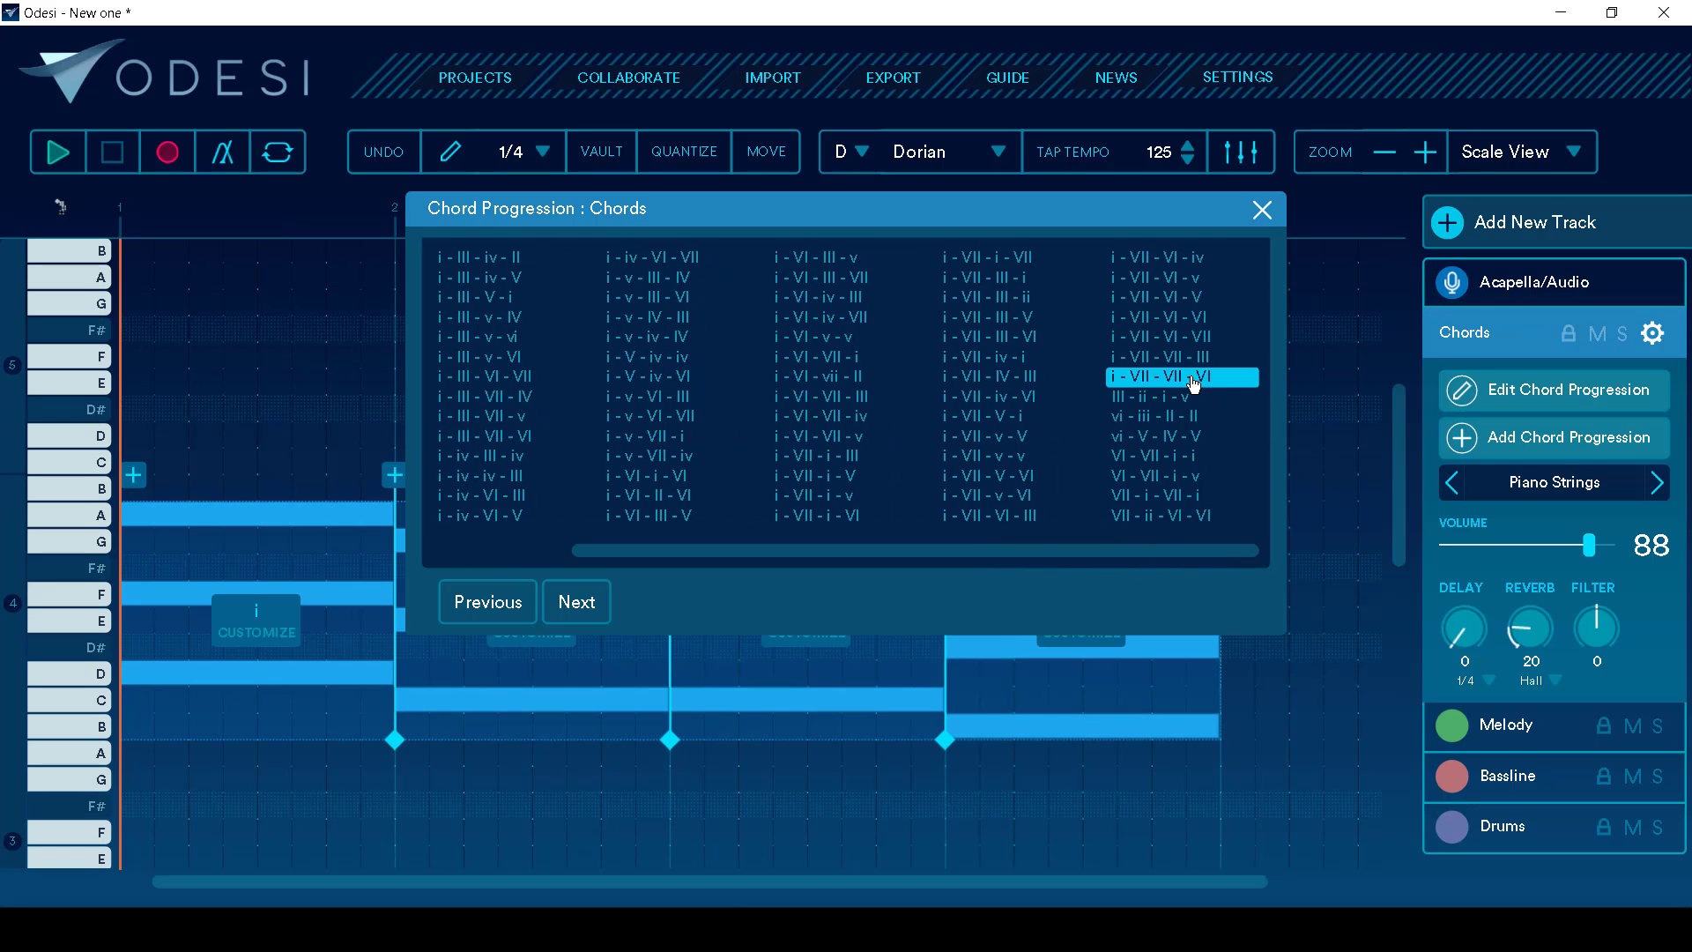
{"action": "left_click", "coordinate": [1262, 210]}
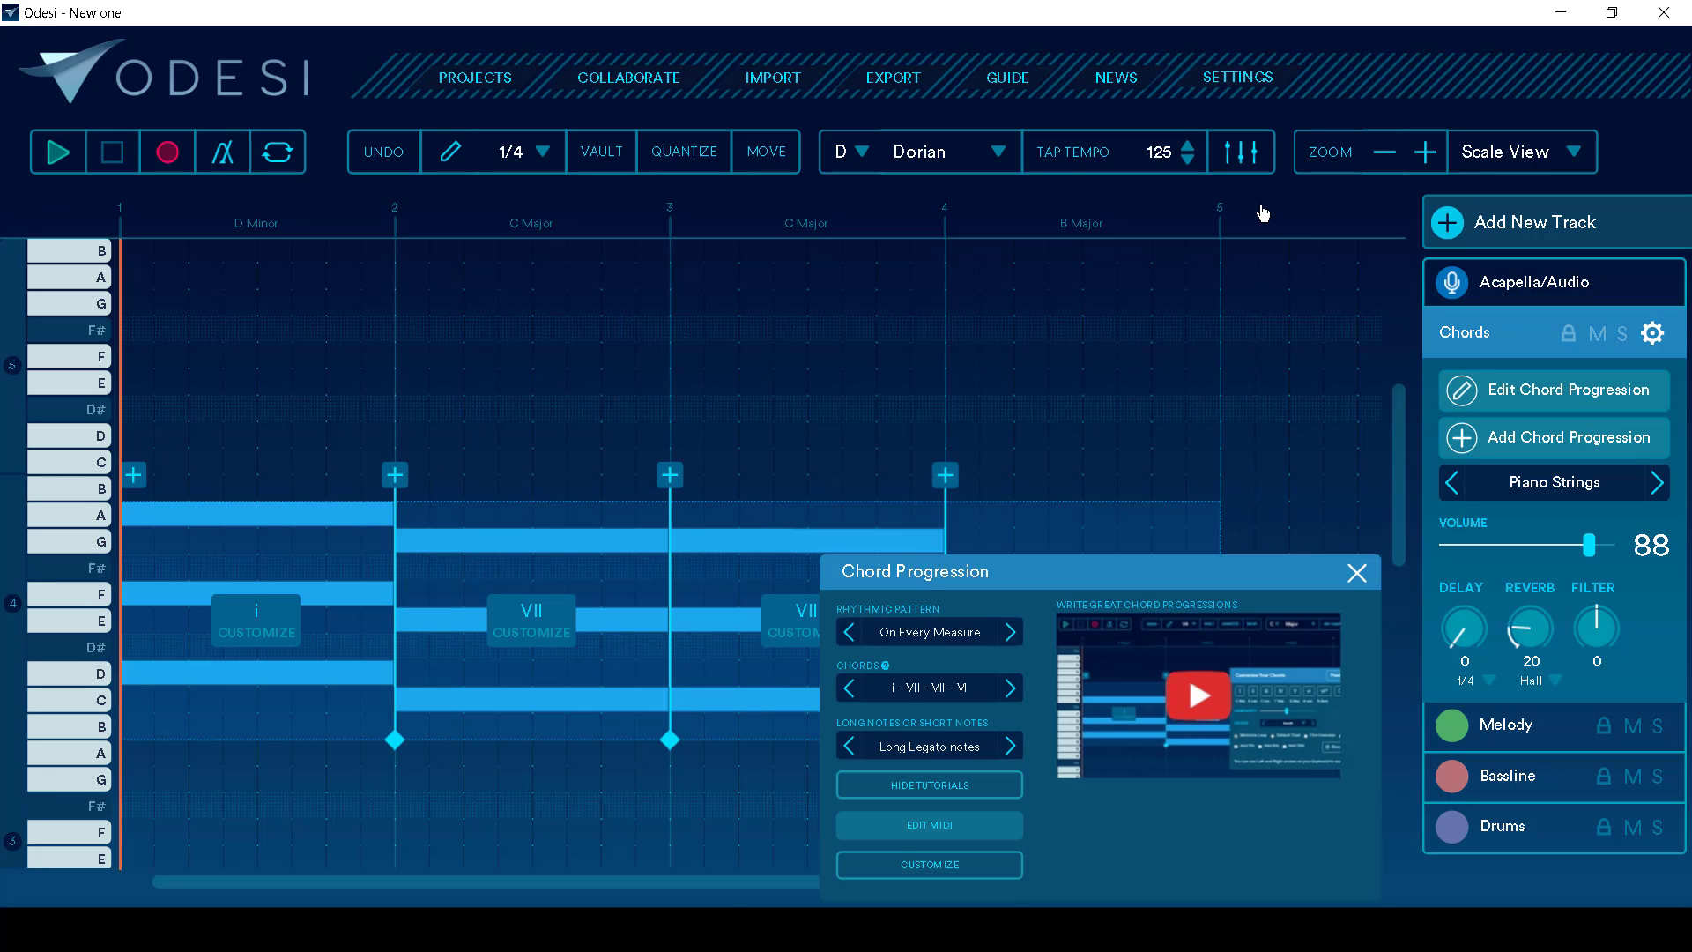
{"action": "scroll", "coordinate": [781, 384], "scroll_direction": "down", "scroll_amount": 1}
{"action": "key", "text": "space"}
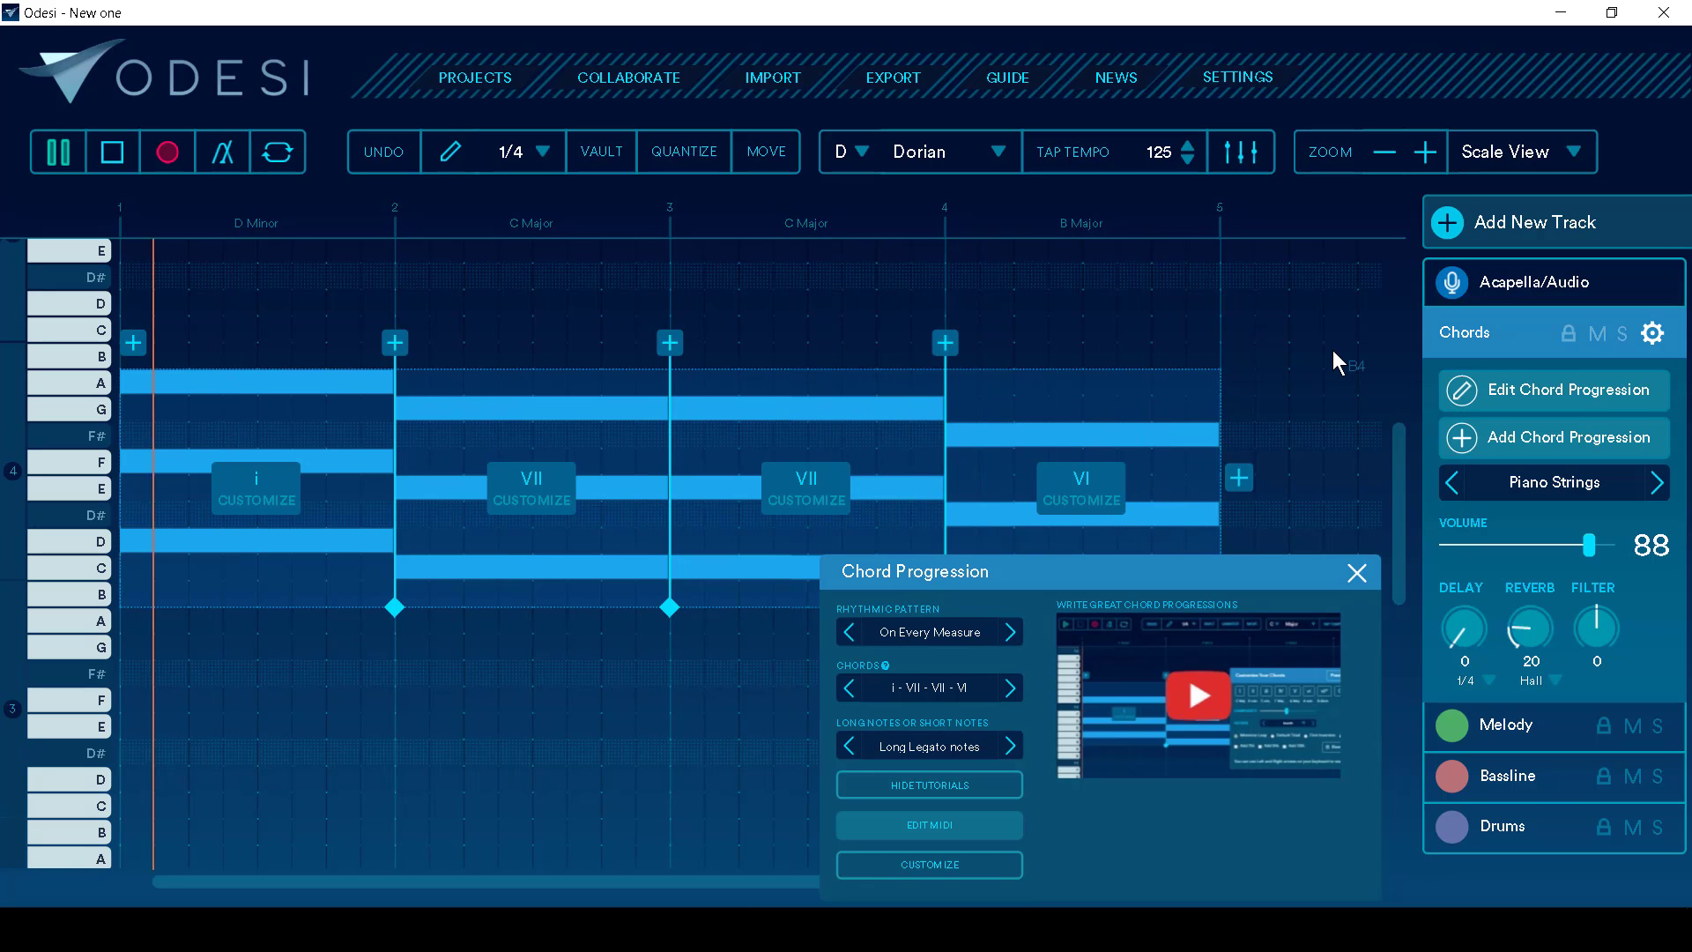
Step: Give the chords the Piano Man rhythmic pattern after trying Piano Chords, and resume playback
{"action": "key", "text": "space"}
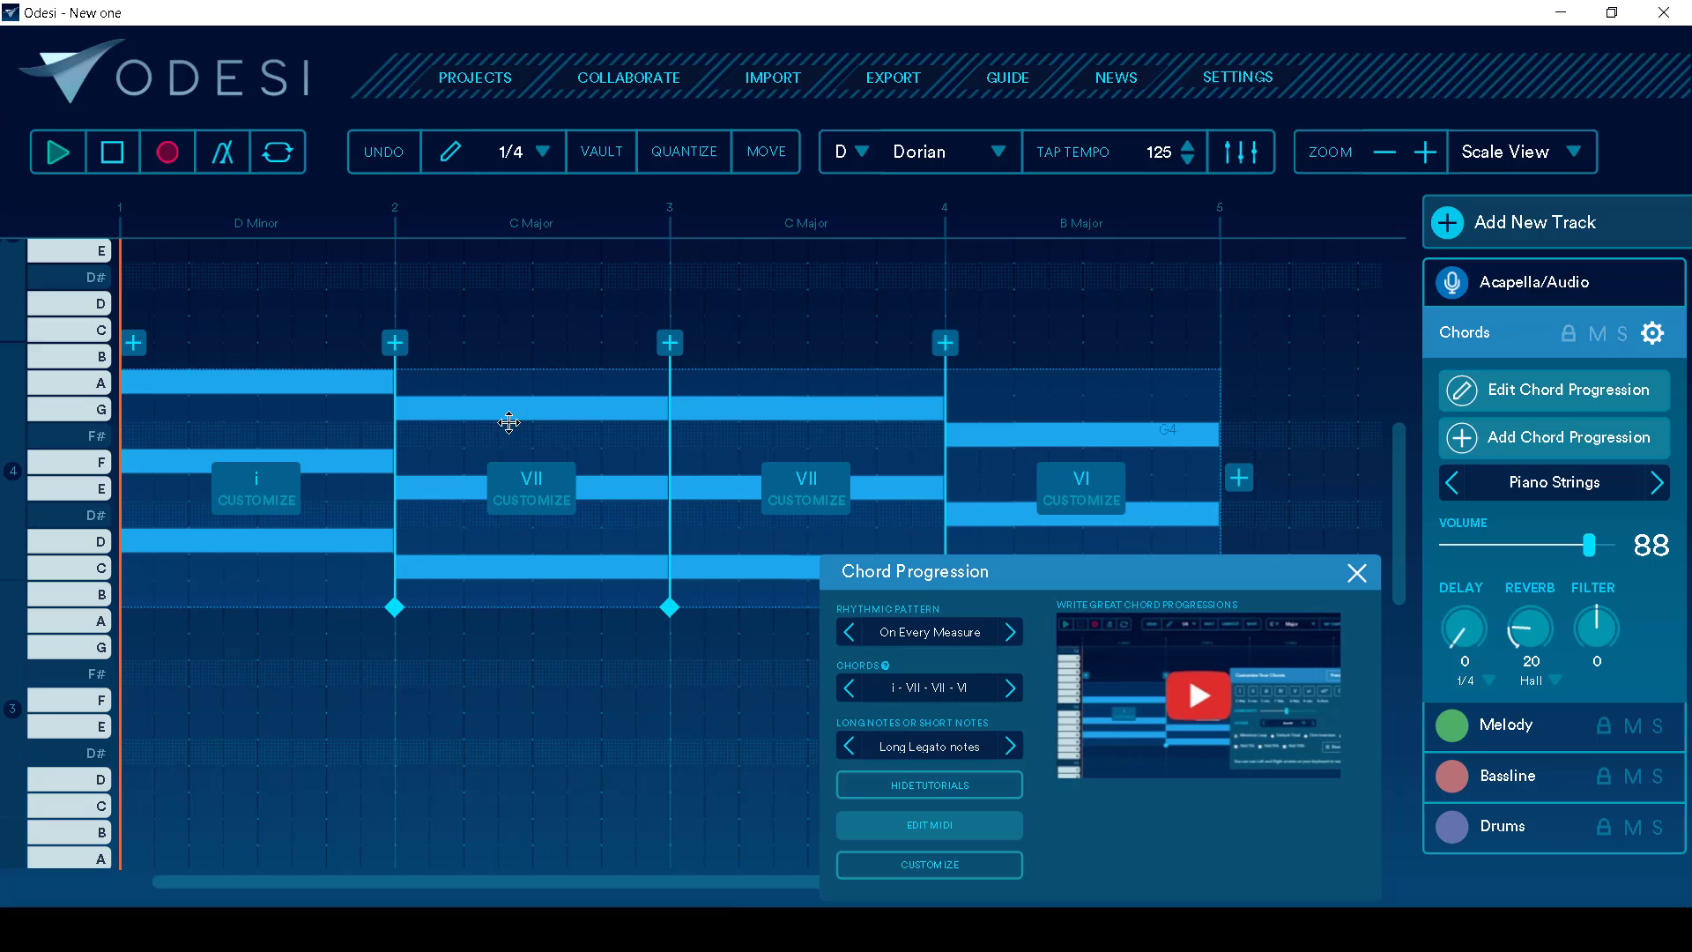
{"action": "left_click", "coordinate": [921, 633]}
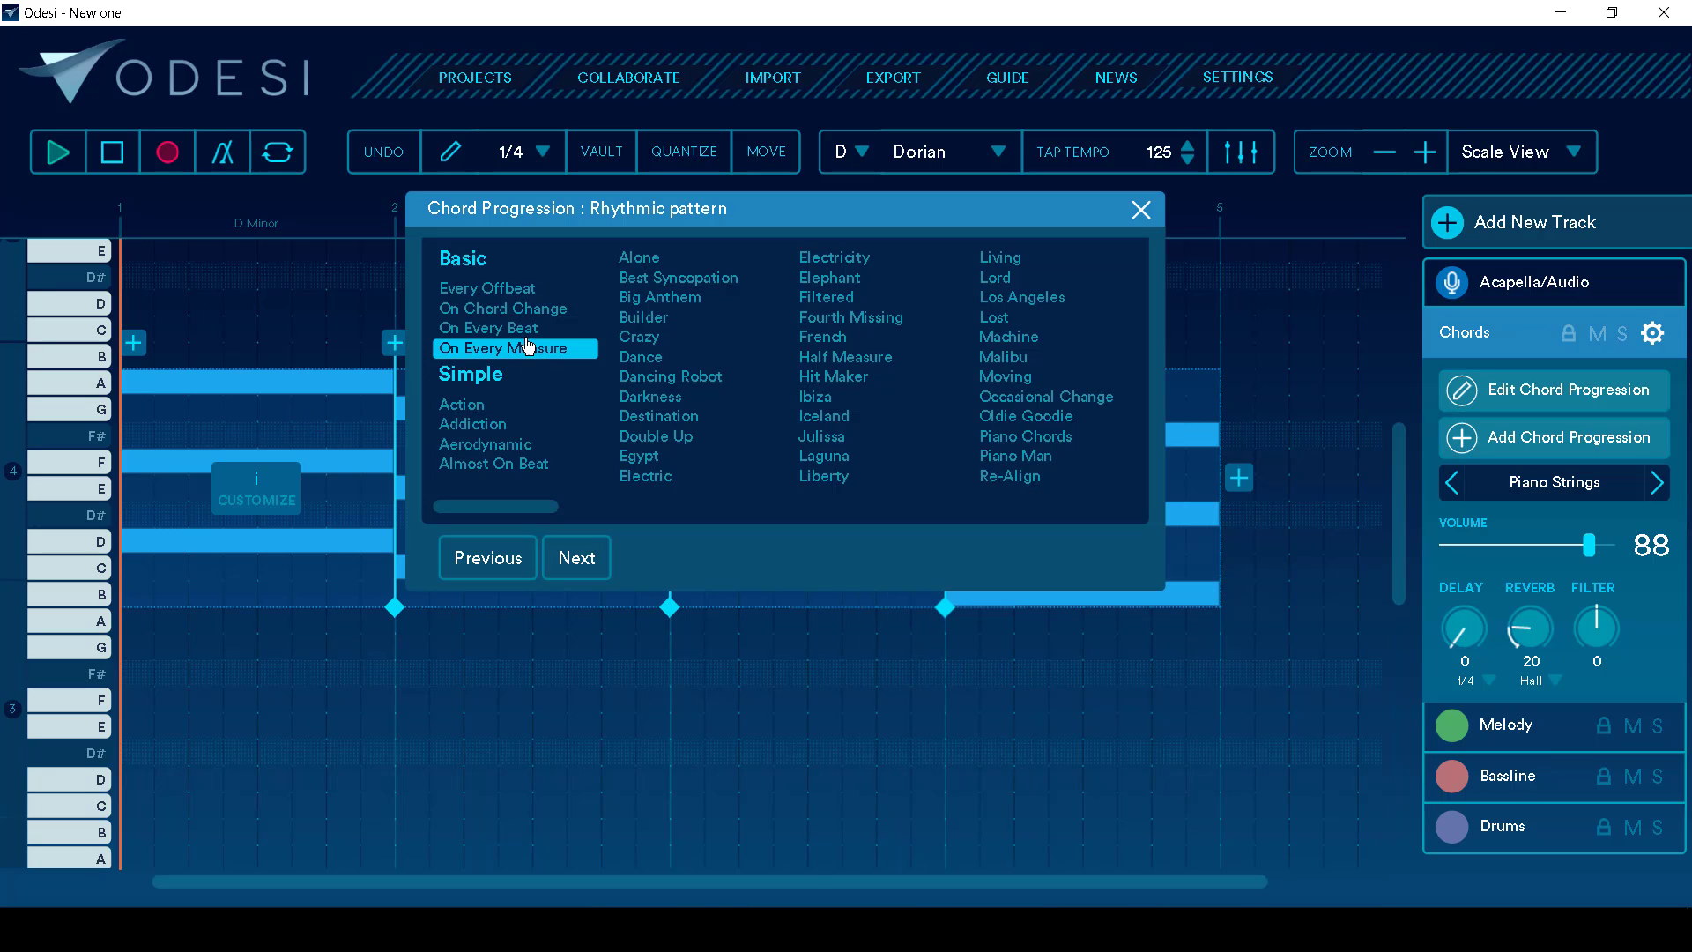
{"action": "left_click", "coordinate": [1050, 438]}
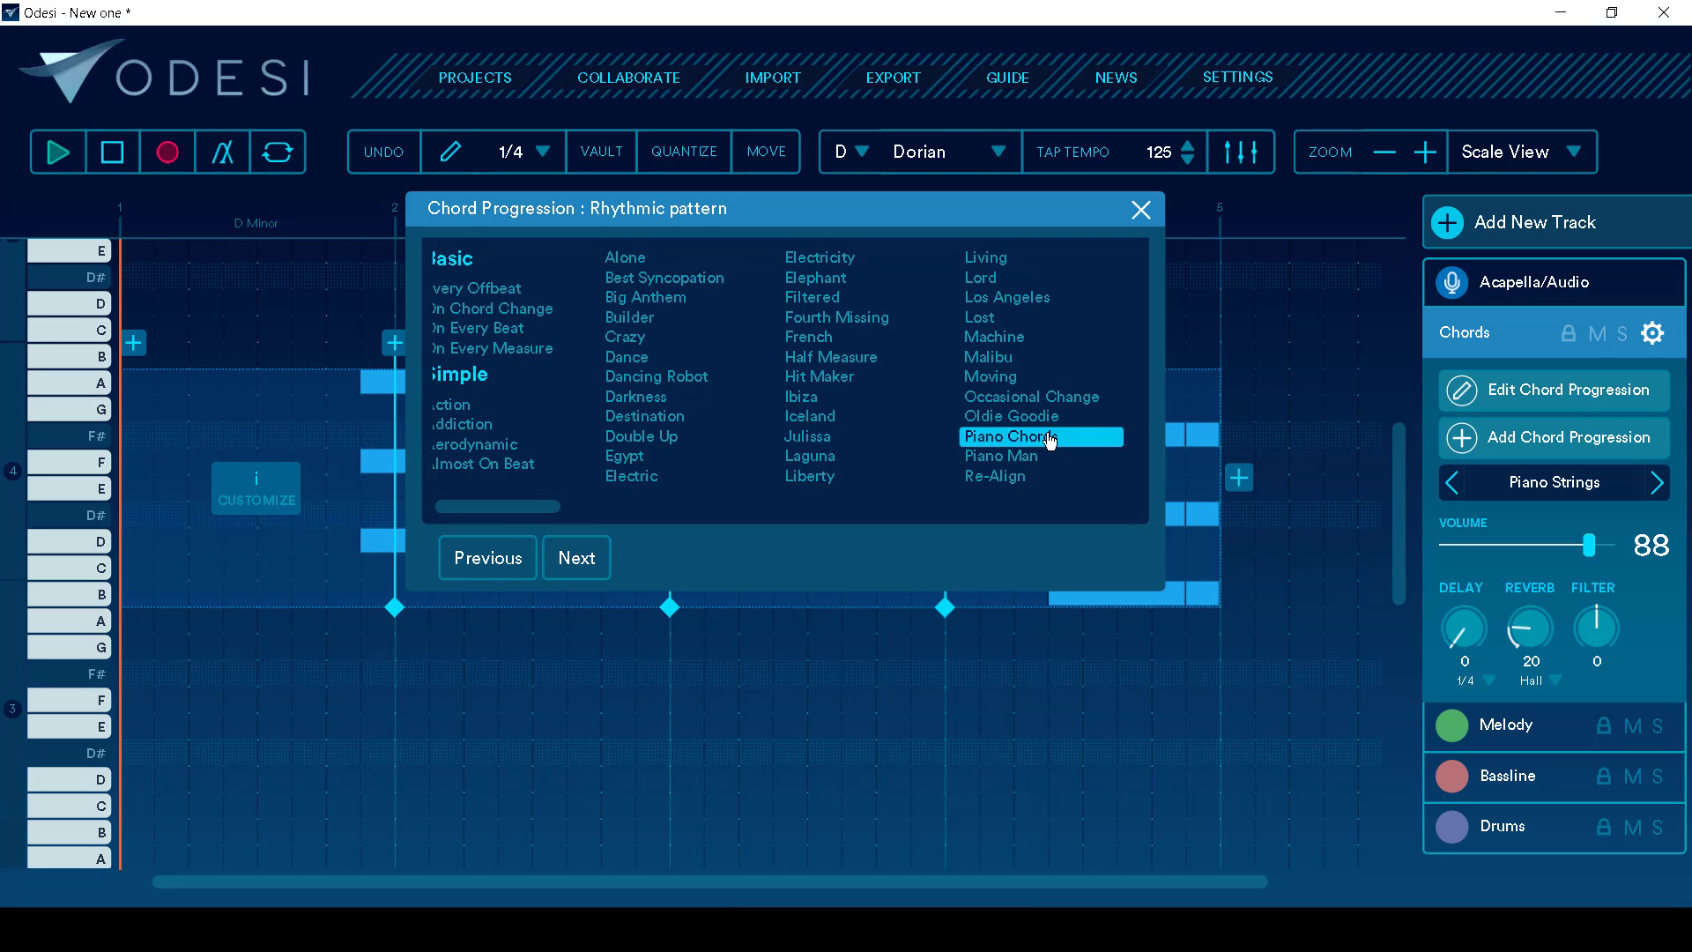
{"action": "left_click", "coordinate": [952, 458]}
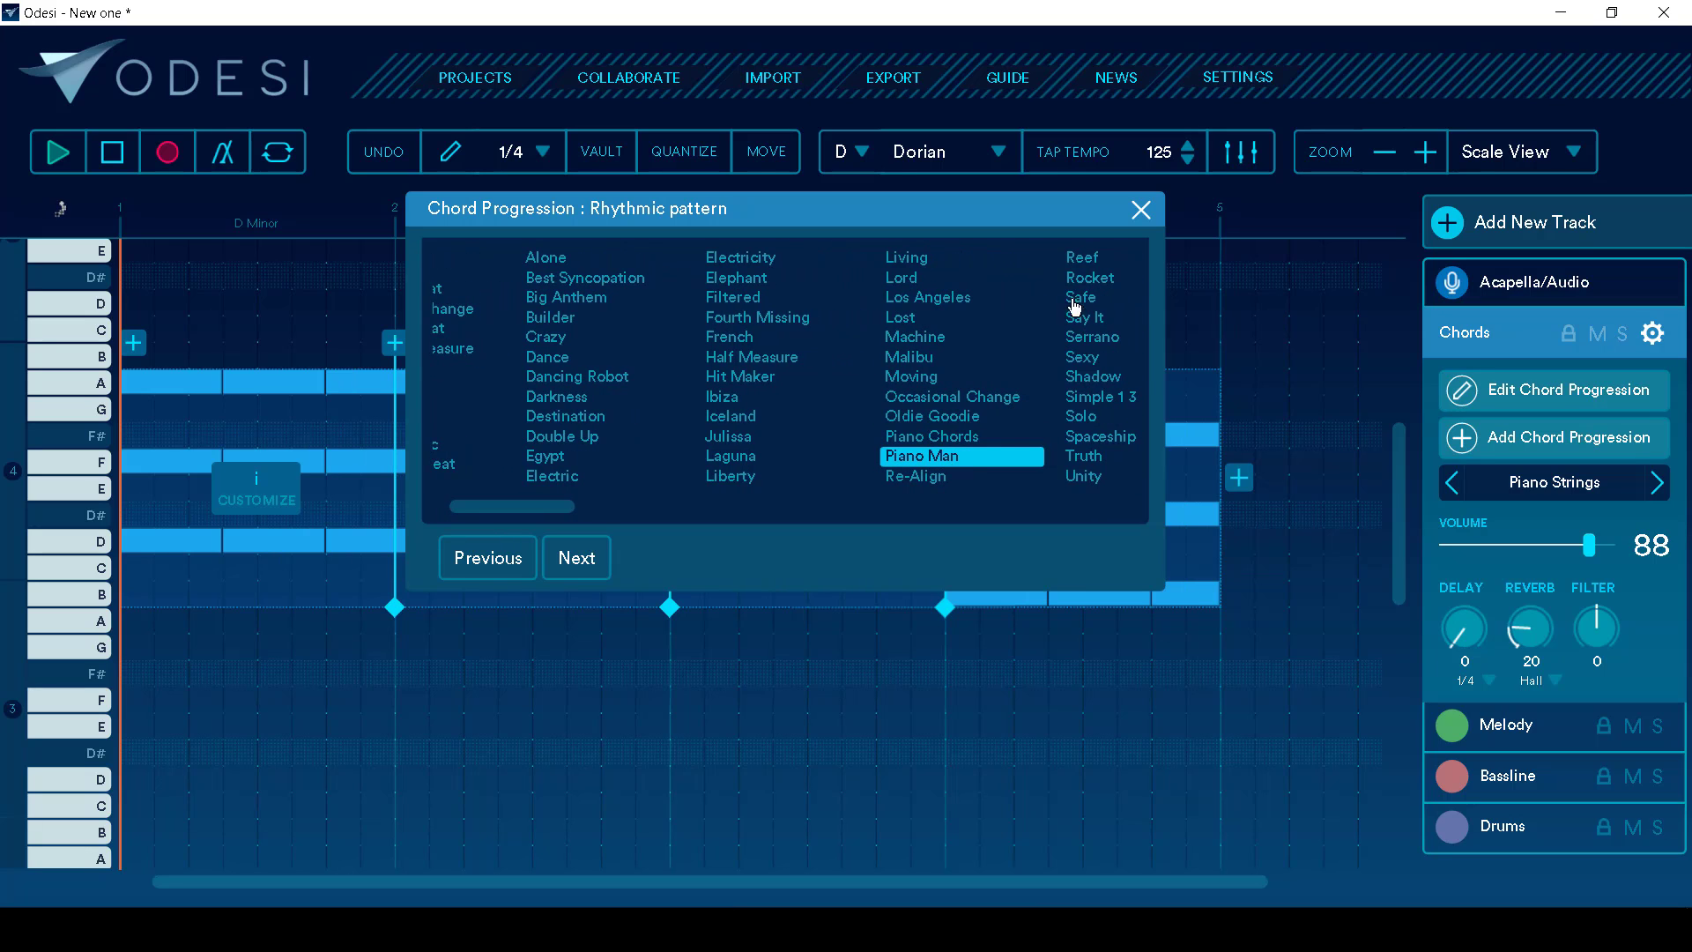
{"action": "key", "text": "space"}
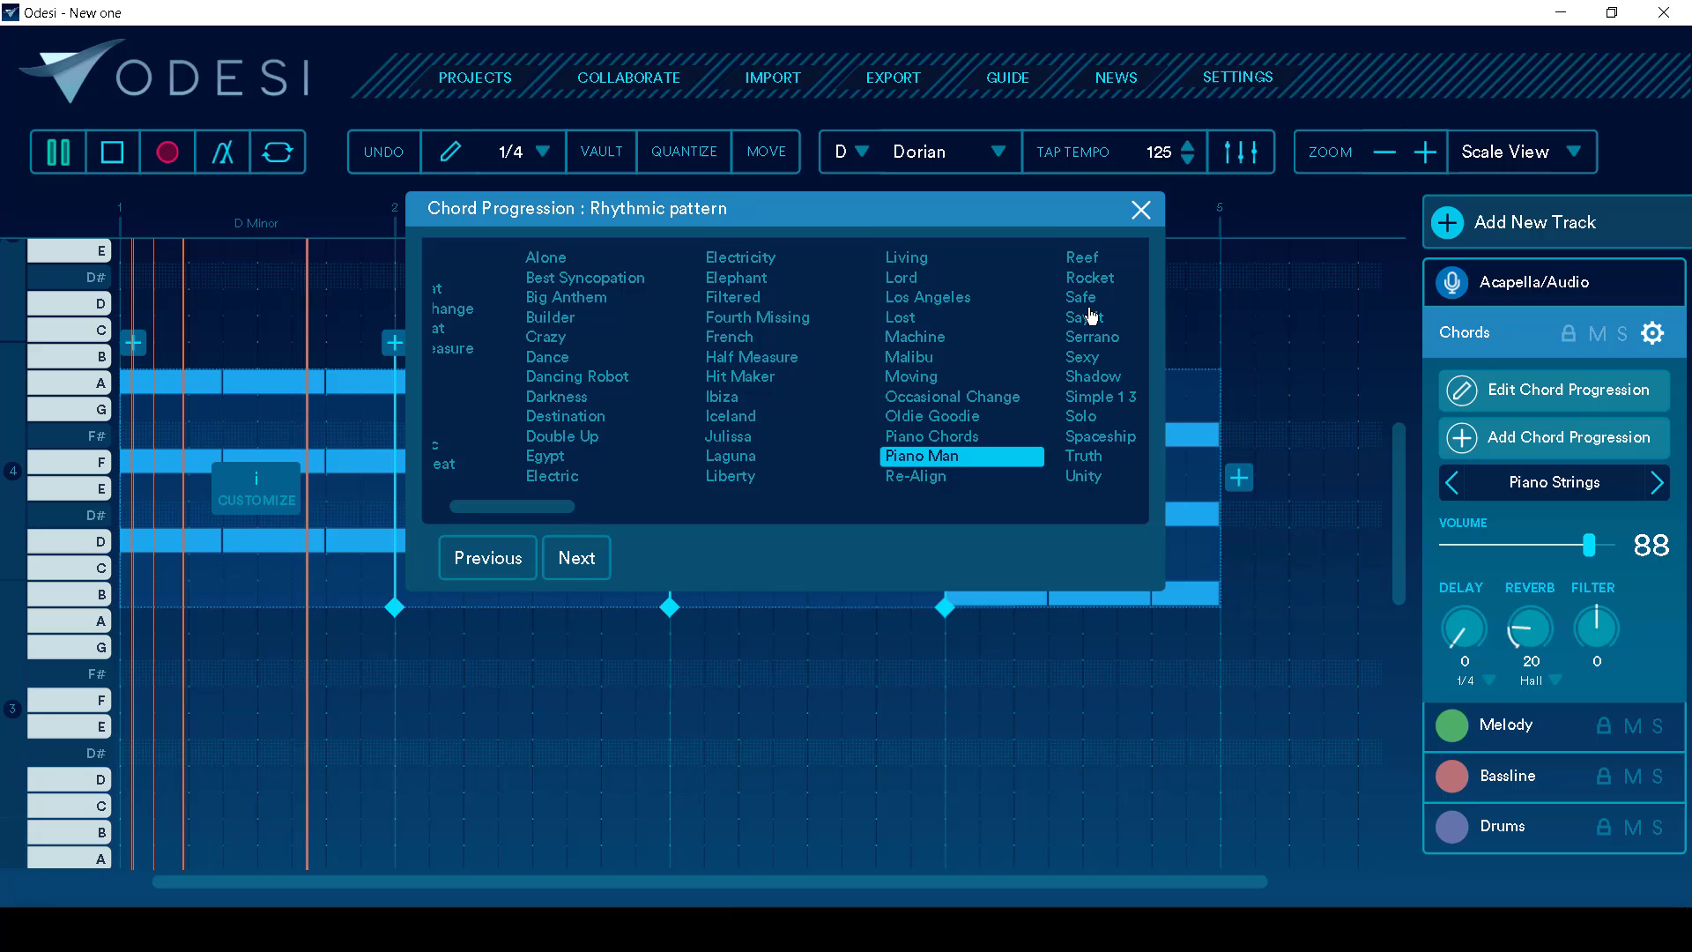
{"action": "left_click_drag", "start_coordinate": [426, 399], "coordinate": [397, 164]}
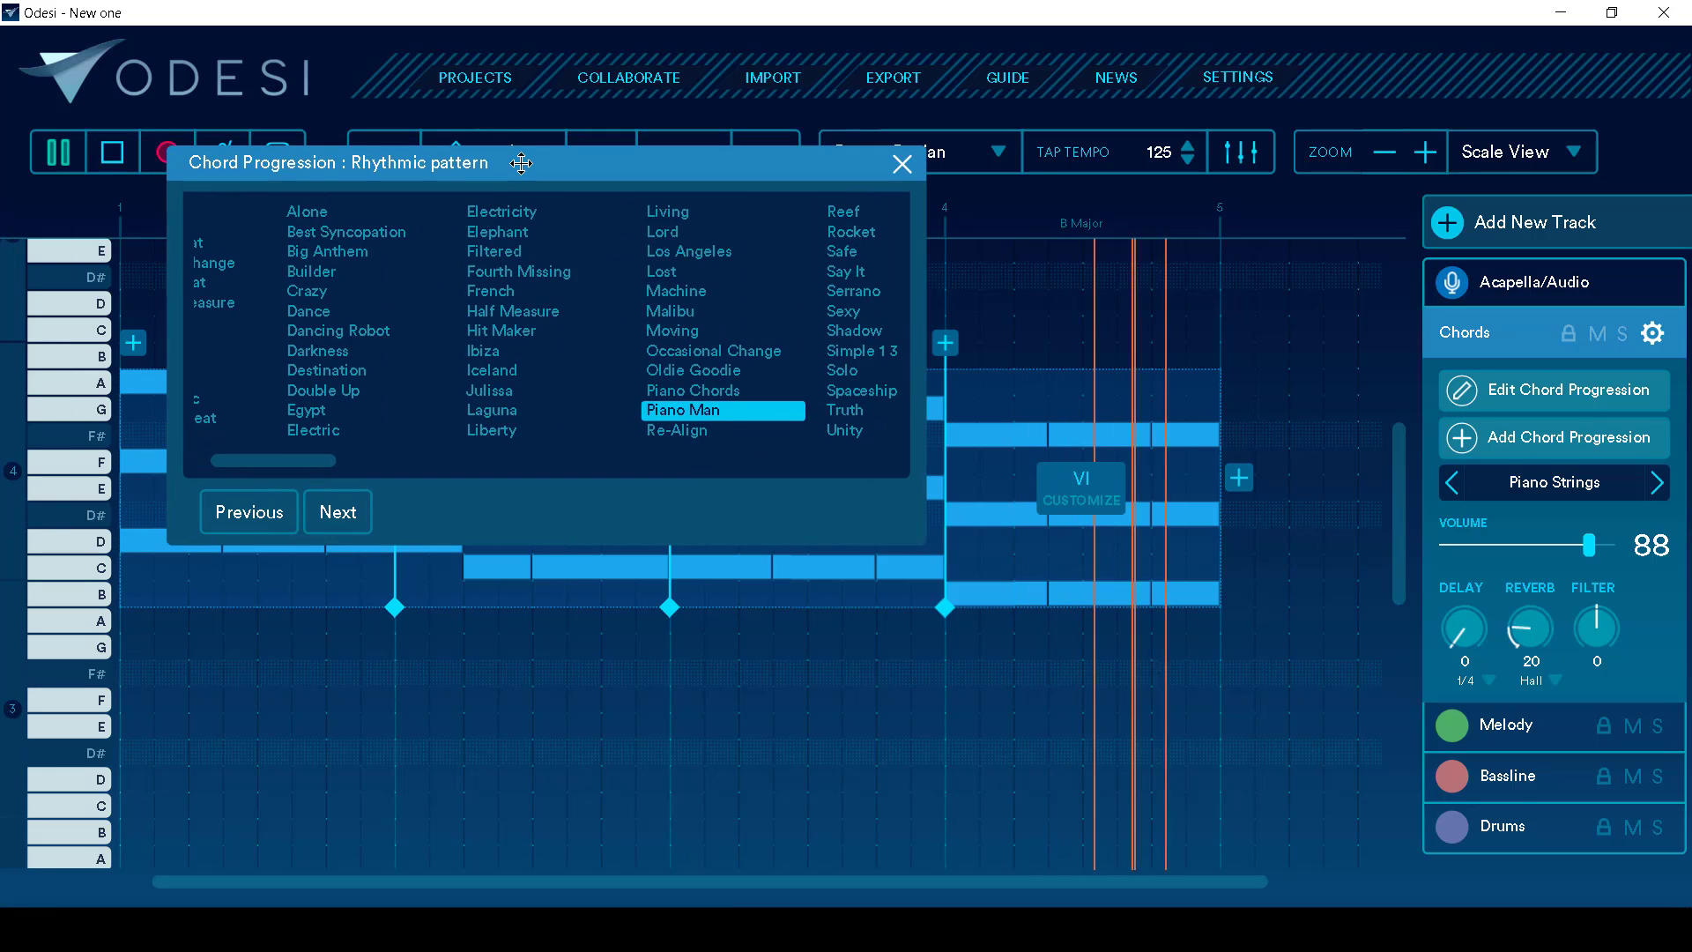
Step: Audition Spaceship, Big Room One, Dreams, Glide, Island, Neither and Egypt, then keep Piano Man and stop
{"action": "left_click", "coordinate": [837, 389]}
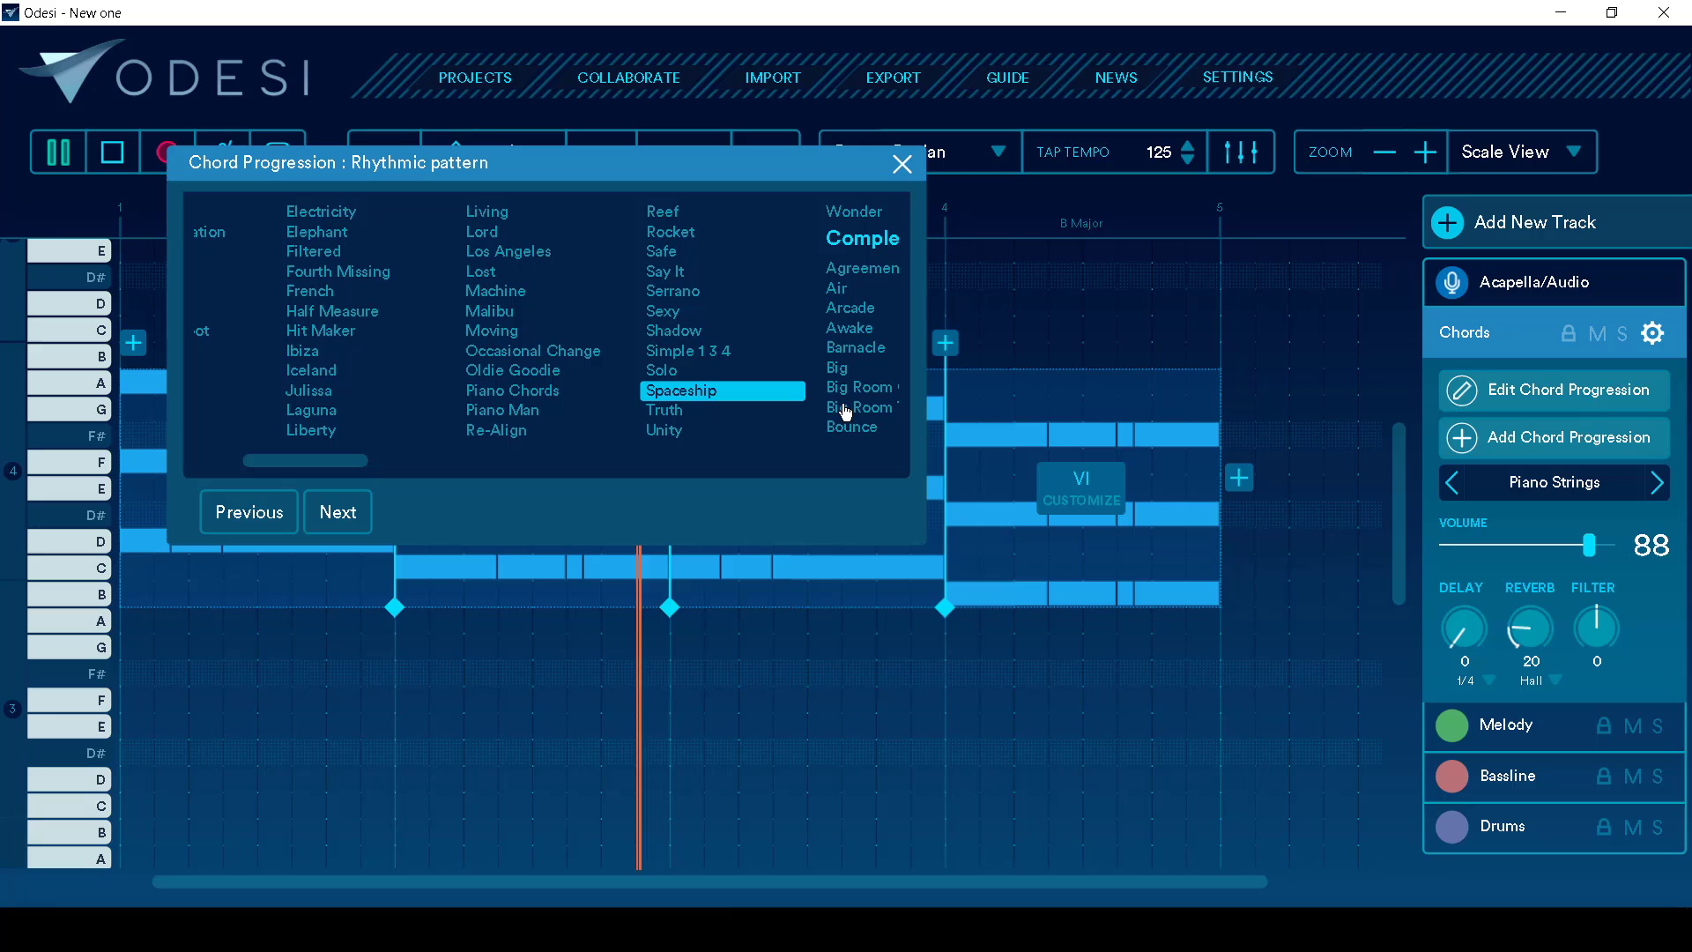
{"action": "left_click", "coordinate": [843, 397]}
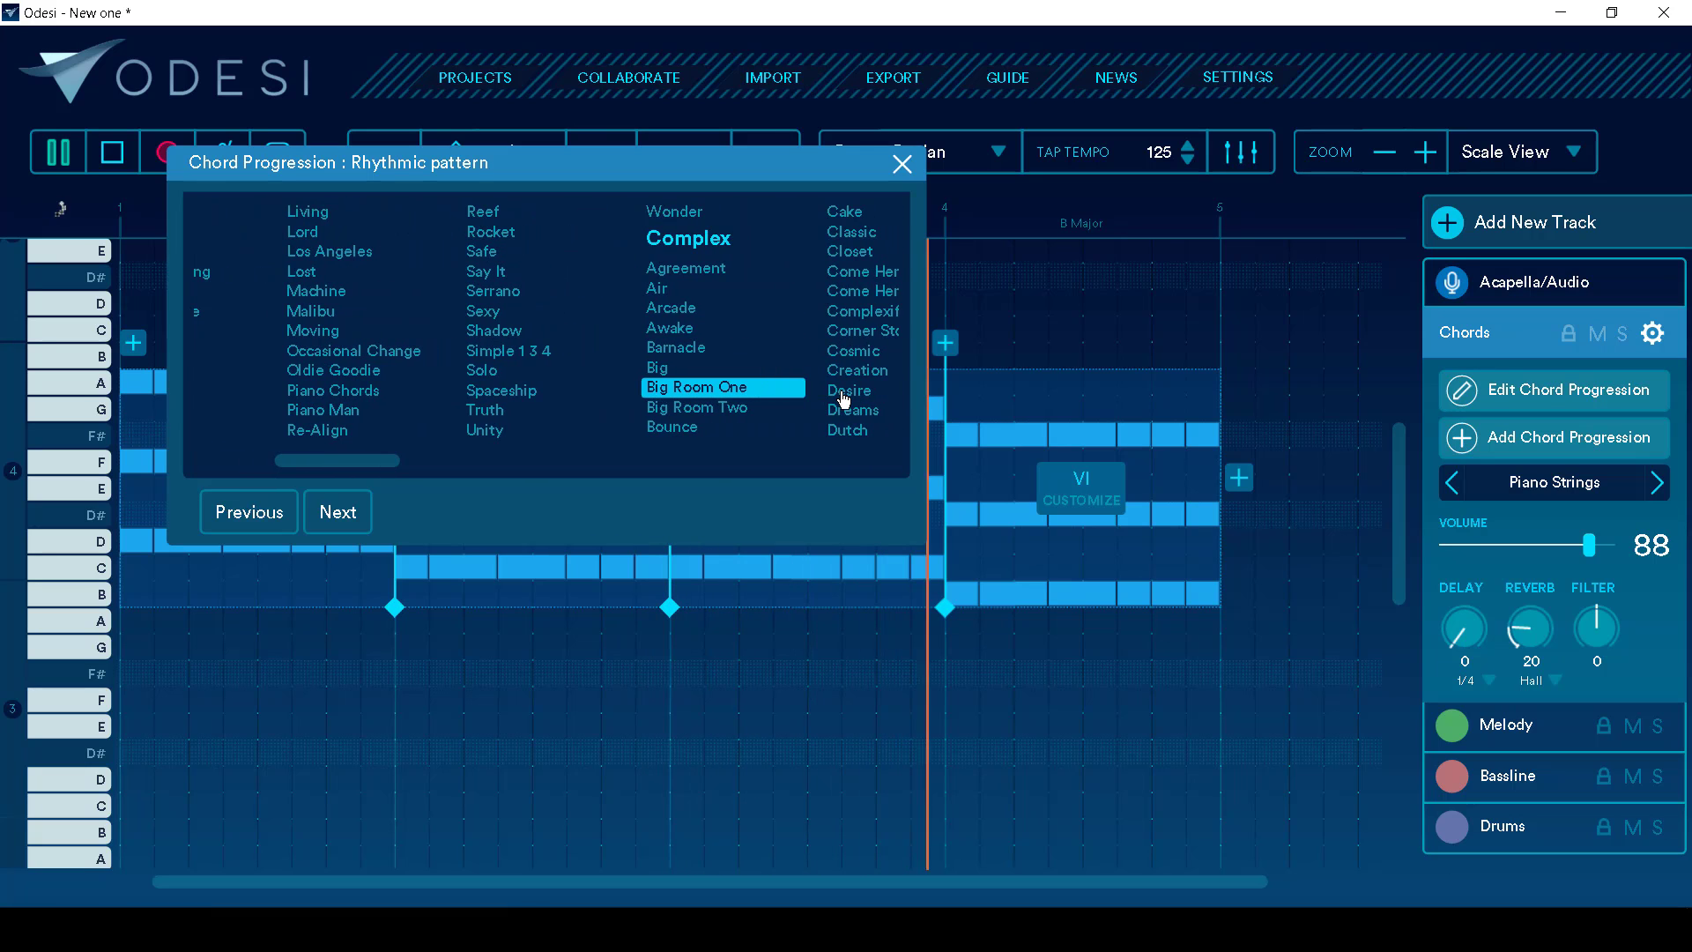
{"action": "left_click", "coordinate": [842, 406]}
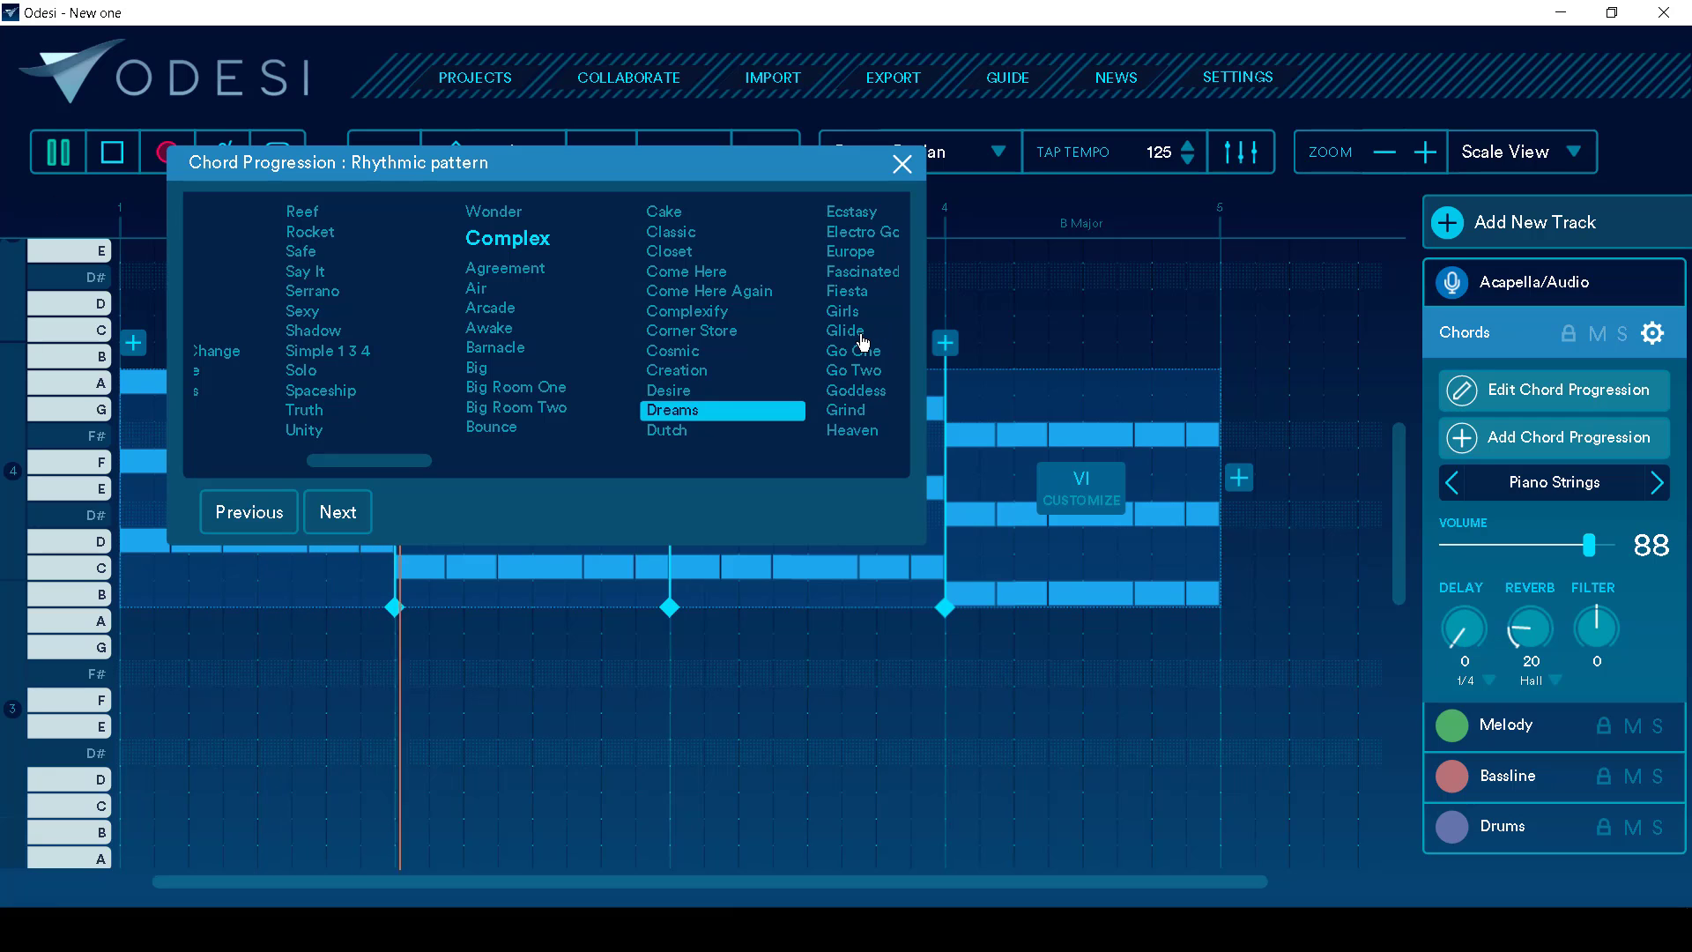
{"action": "left_click", "coordinate": [862, 340]}
{"action": "left_click", "coordinate": [862, 339]}
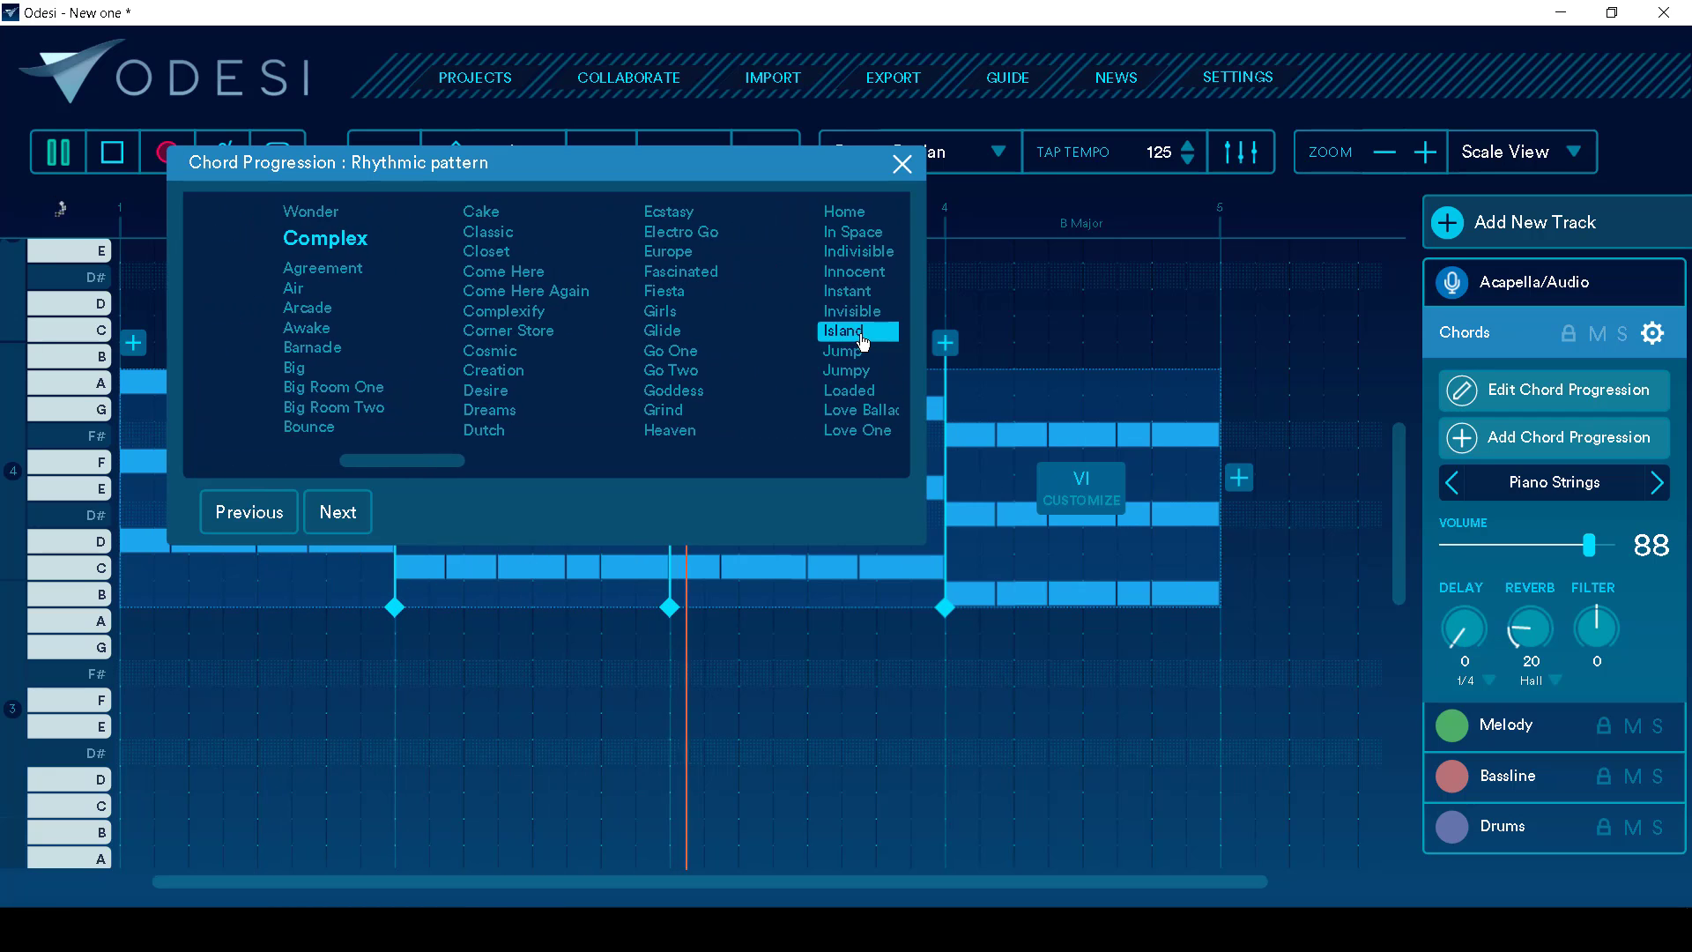
{"action": "left_click", "coordinate": [862, 339]}
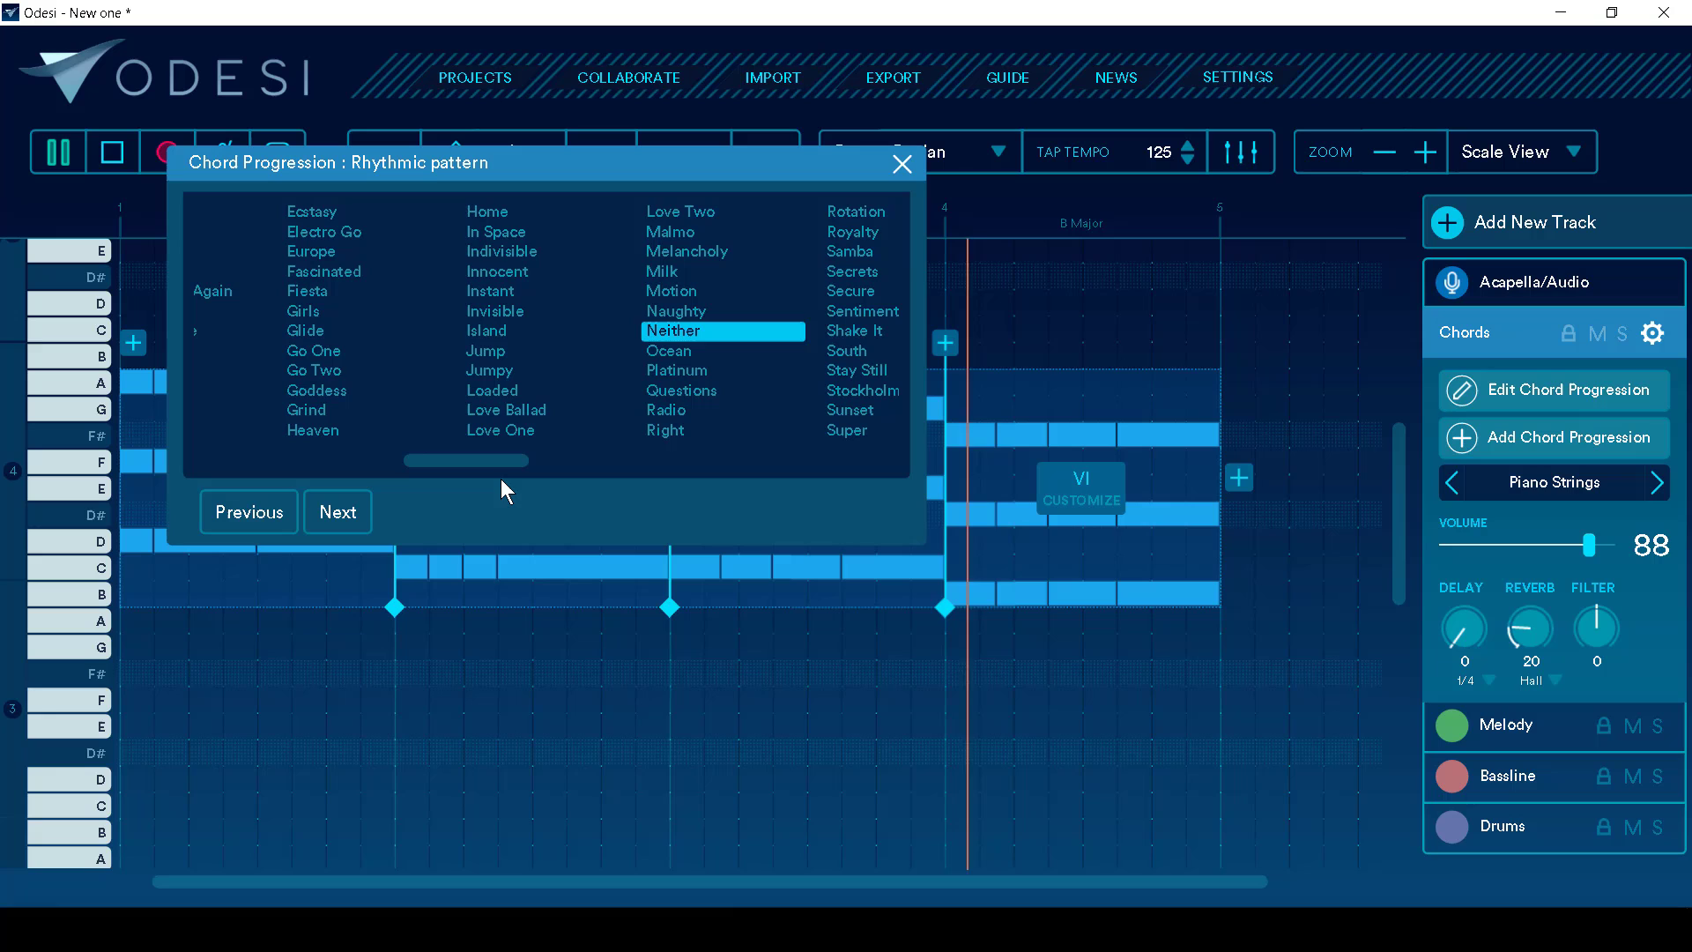
{"action": "left_click_drag", "start_coordinate": [494, 468], "coordinate": [279, 467]}
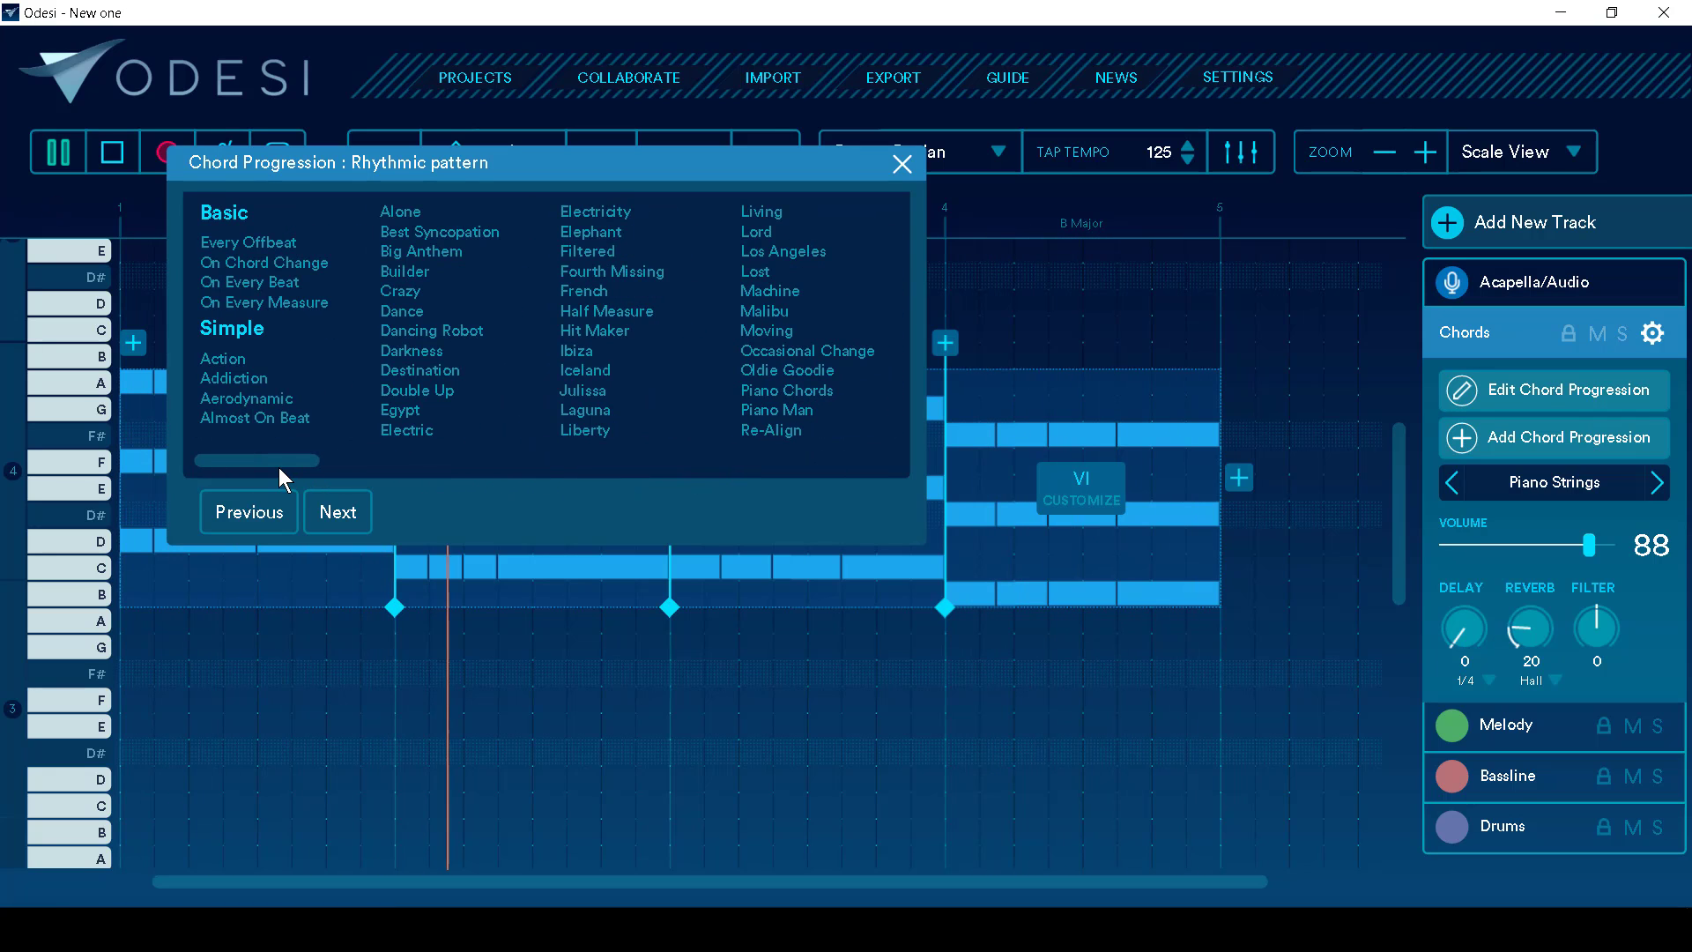
{"action": "left_click", "coordinate": [393, 412]}
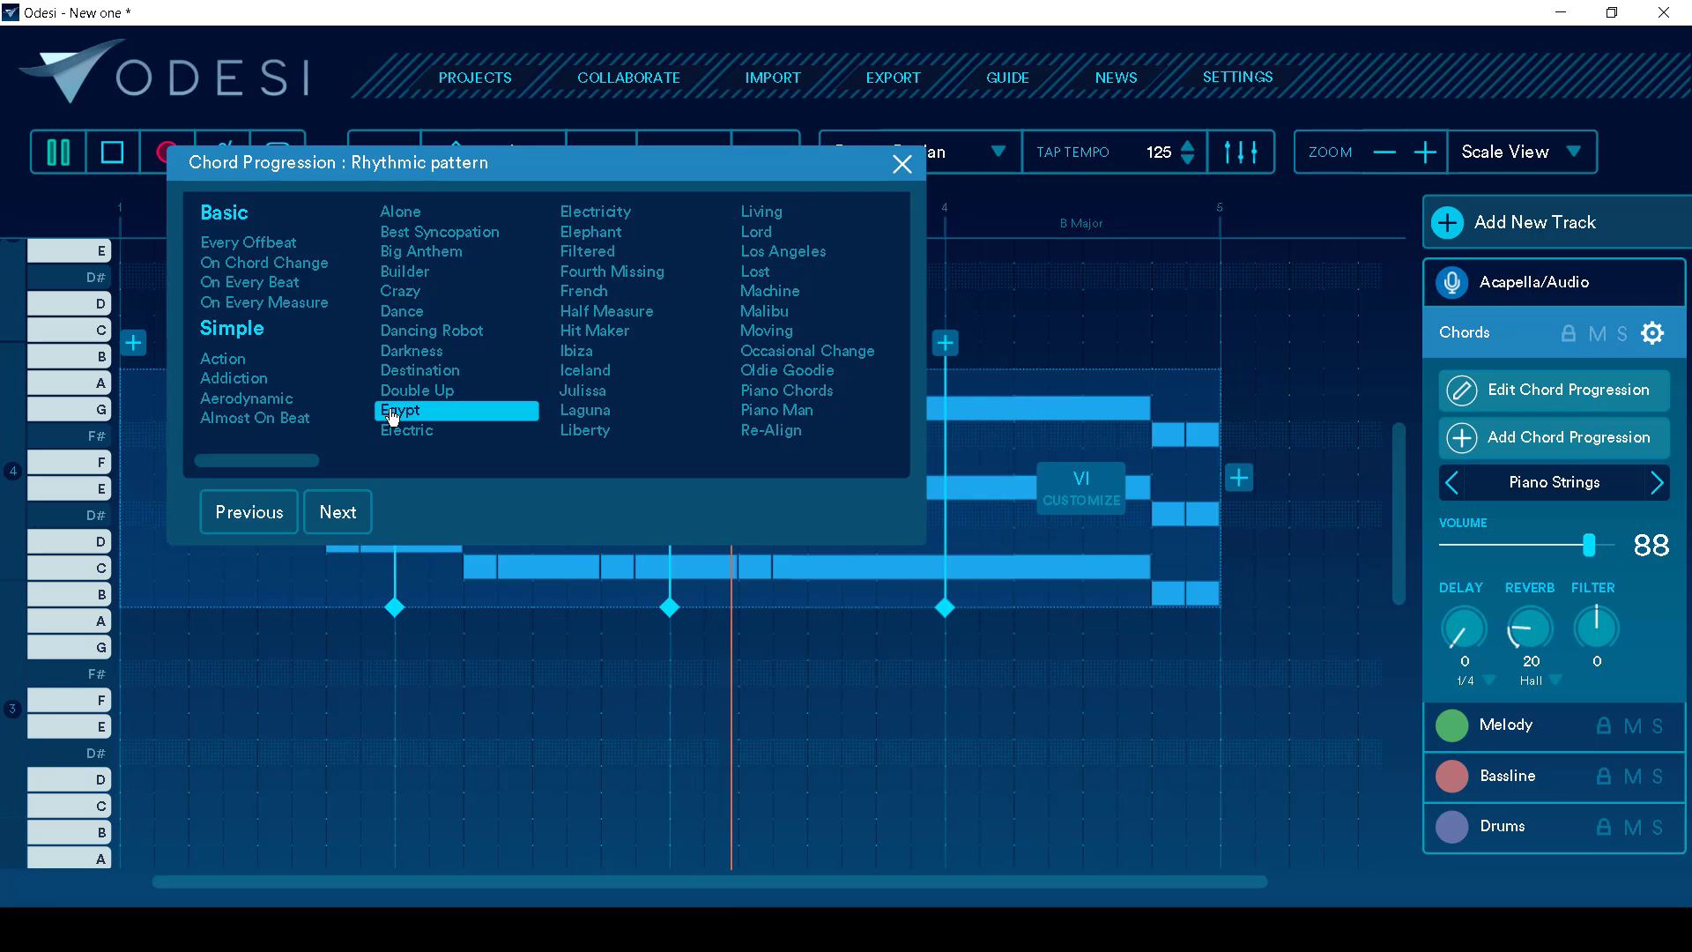
{"action": "scroll", "coordinate": [650, 468], "scroll_direction": "right", "scroll_amount": 2}
{"action": "left_click", "coordinate": [679, 390]}
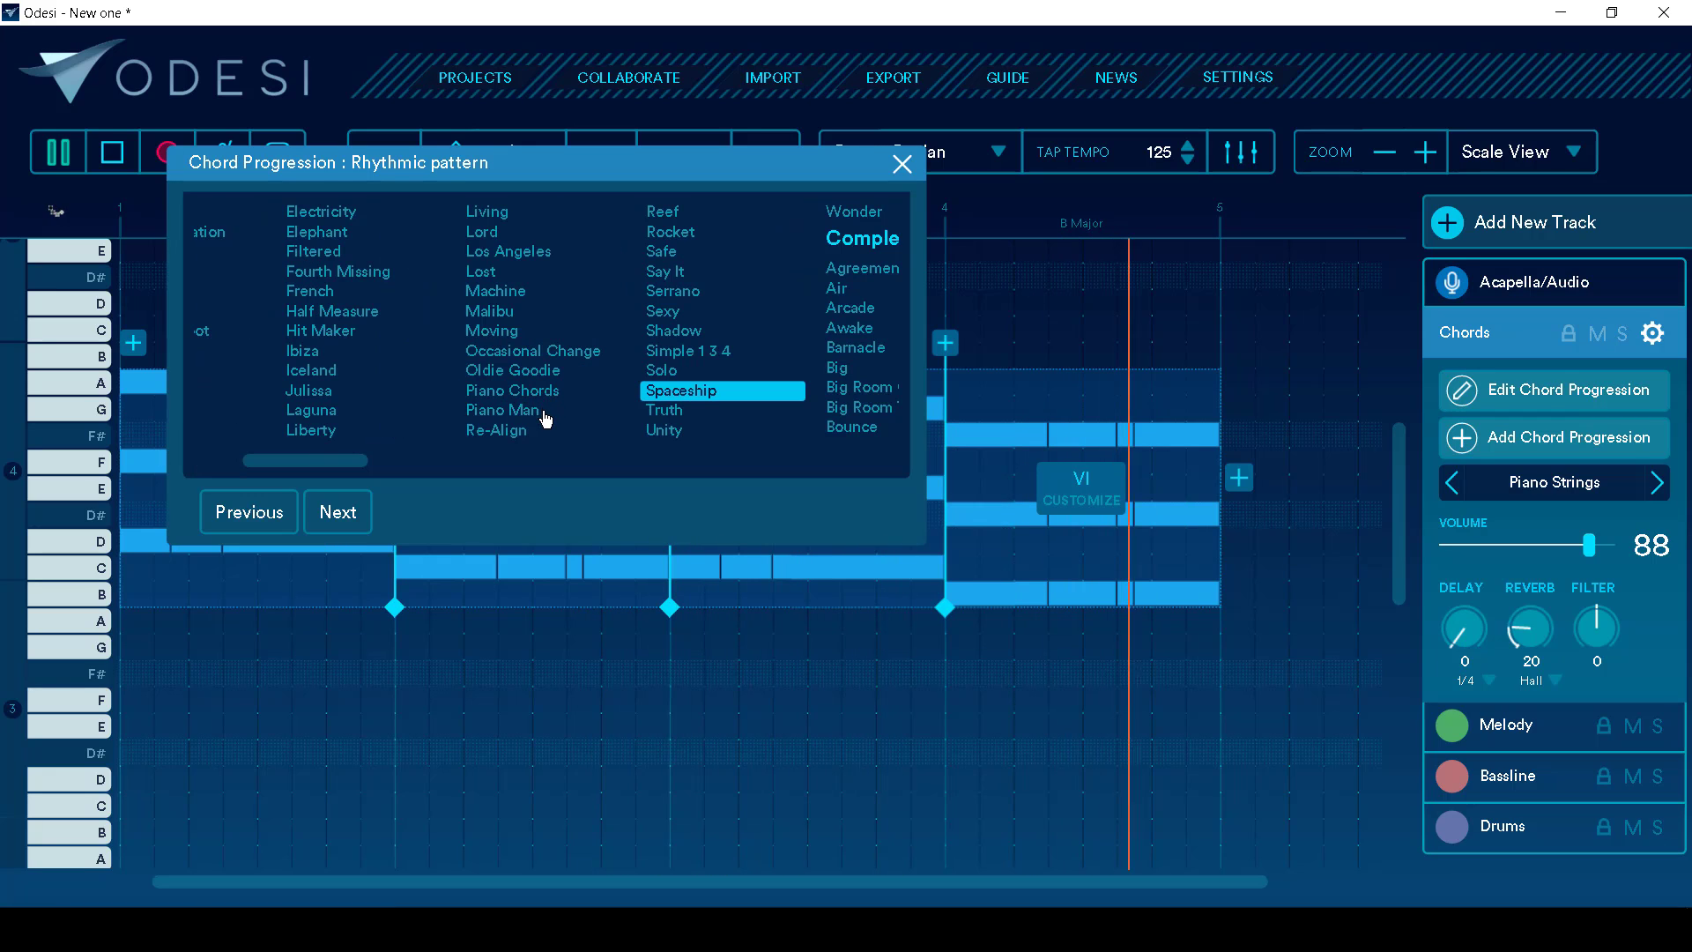
{"action": "left_click", "coordinate": [544, 413]}
{"action": "left_click", "coordinate": [902, 163]}
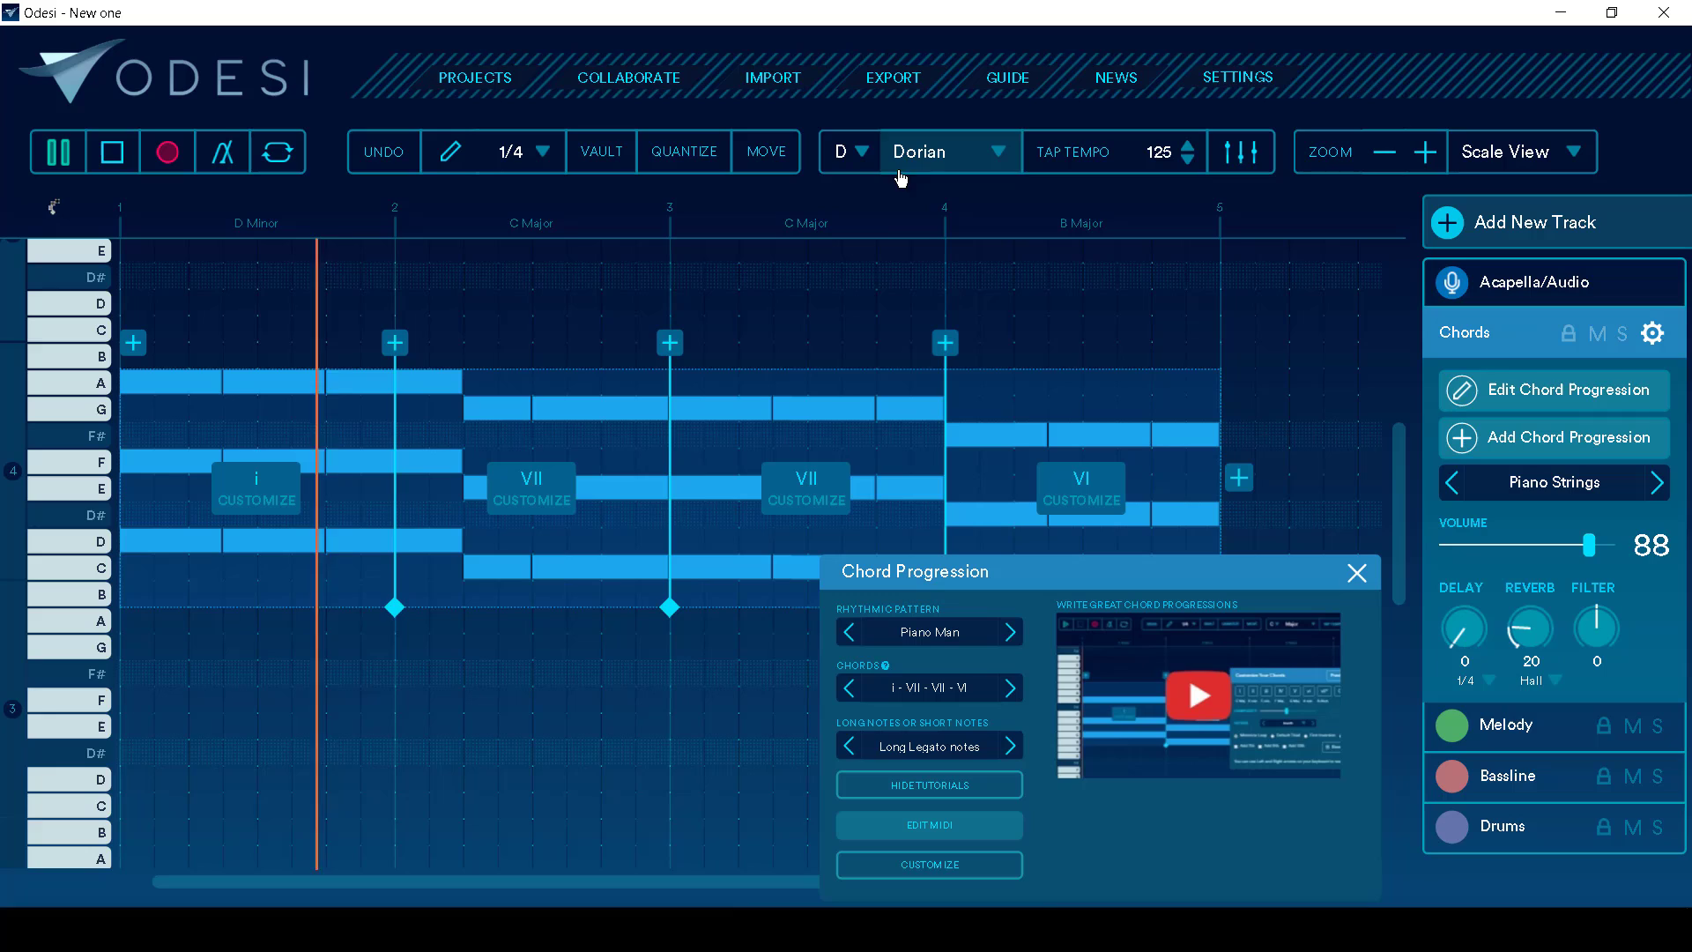
{"action": "key", "text": "space"}
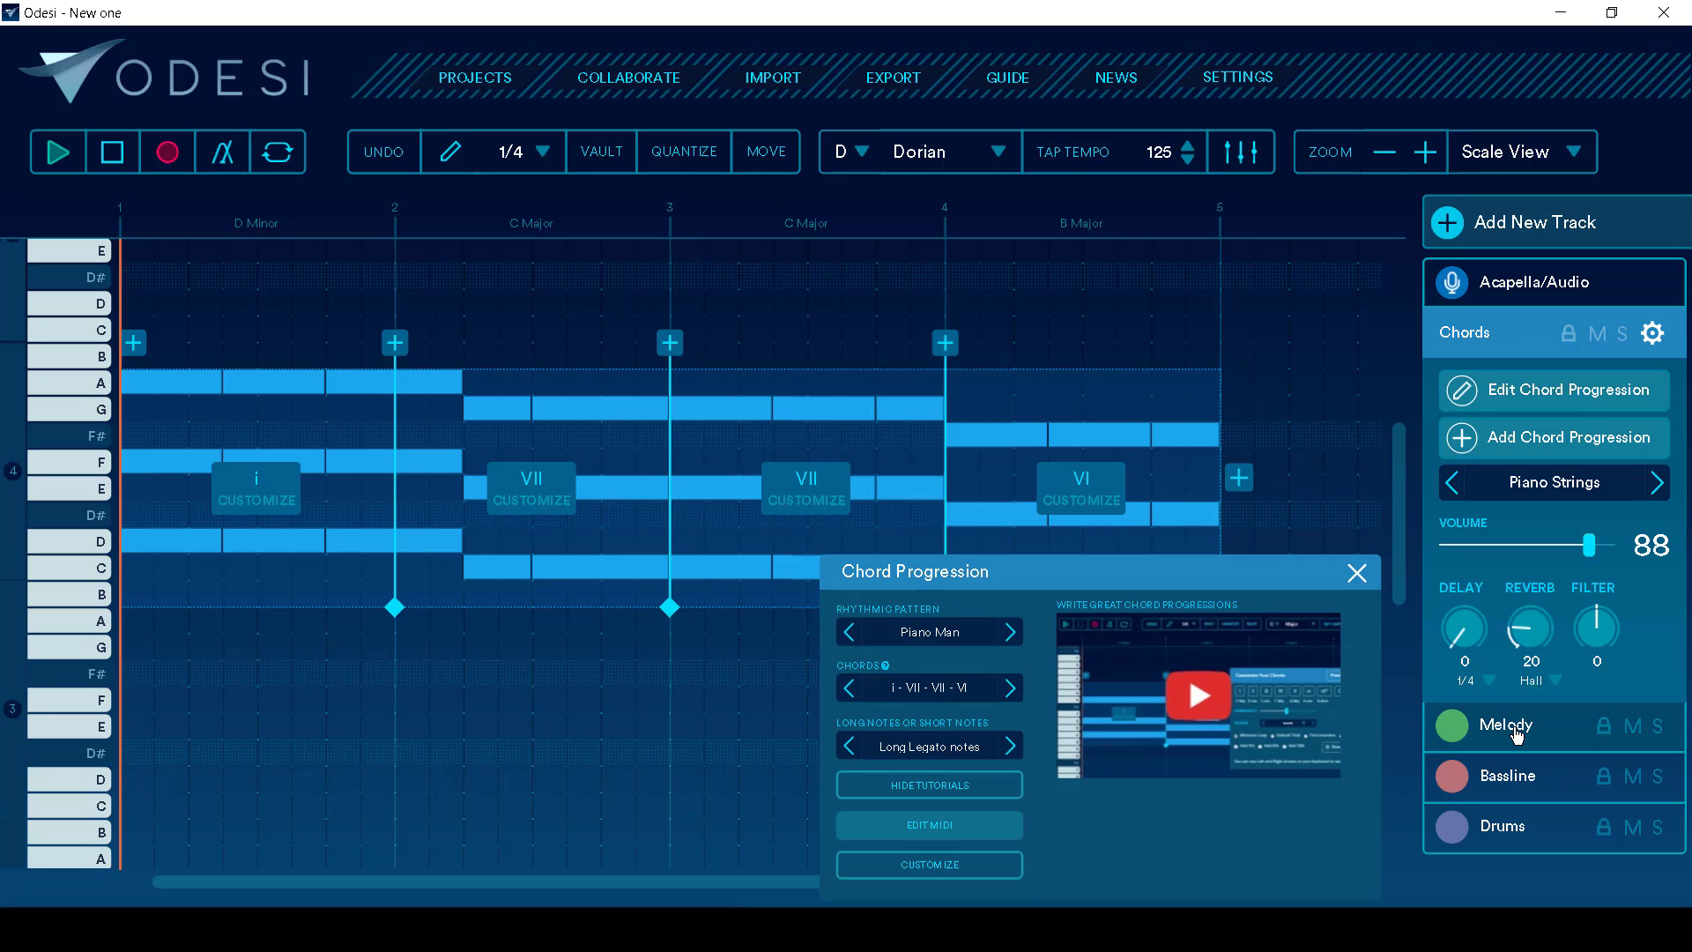
Step: Generate an Every Offbeat Ollie Bass bassline in the second octave and play it
{"action": "left_click", "coordinate": [1507, 777]}
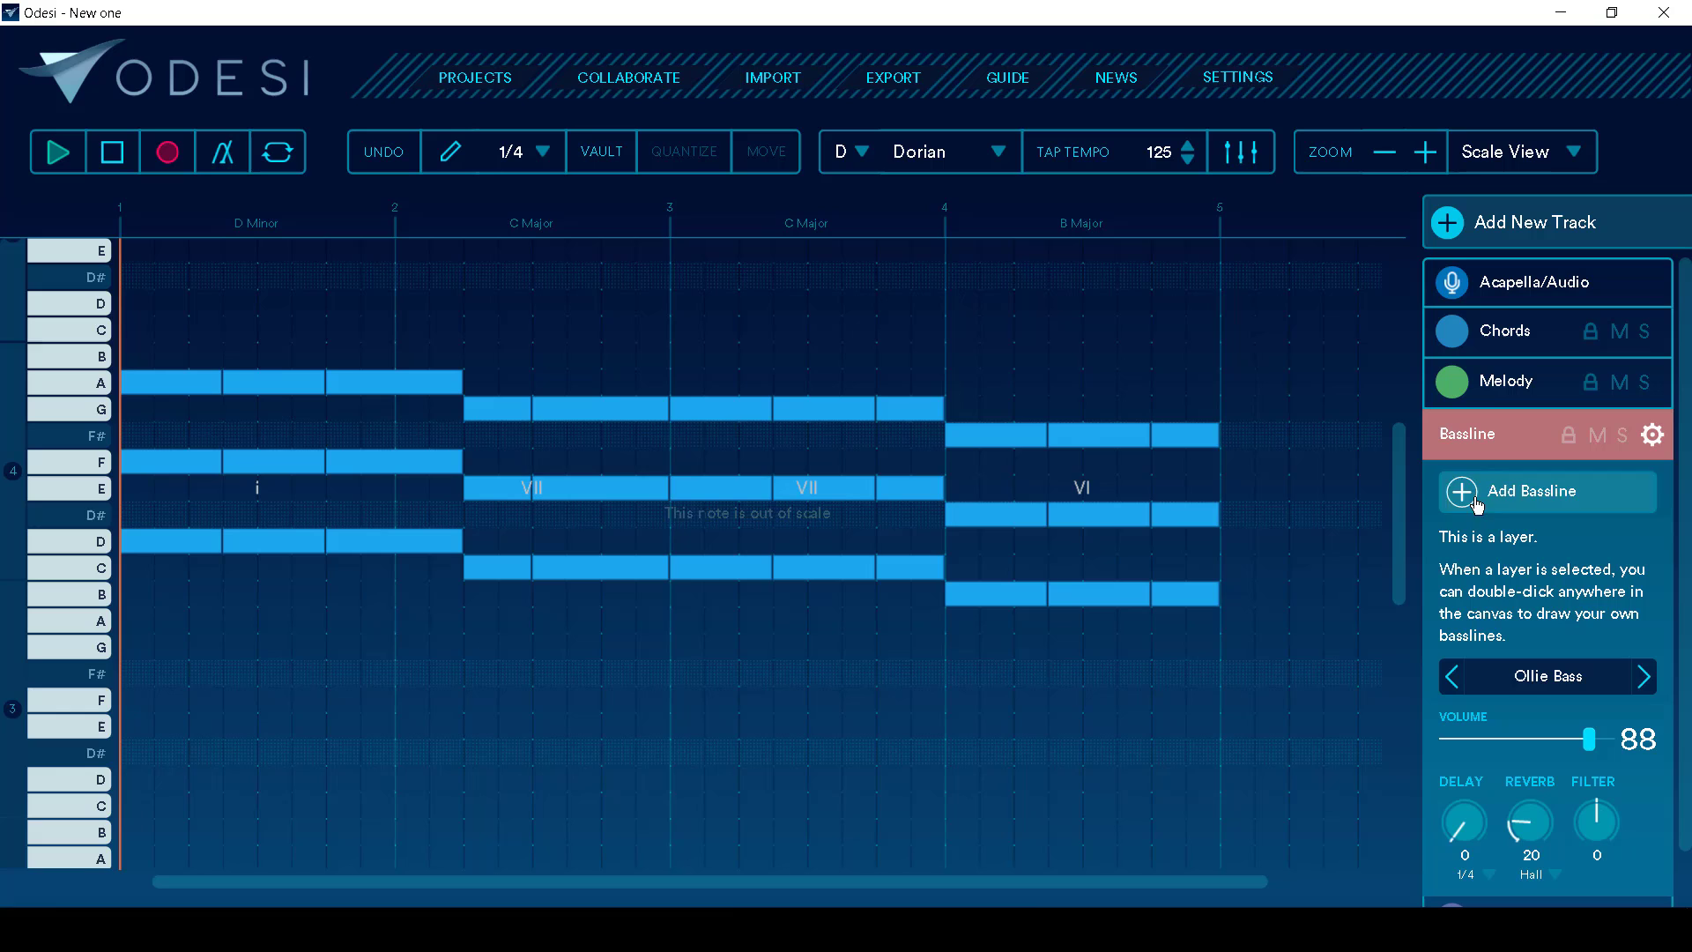
{"action": "left_click", "coordinate": [1538, 510]}
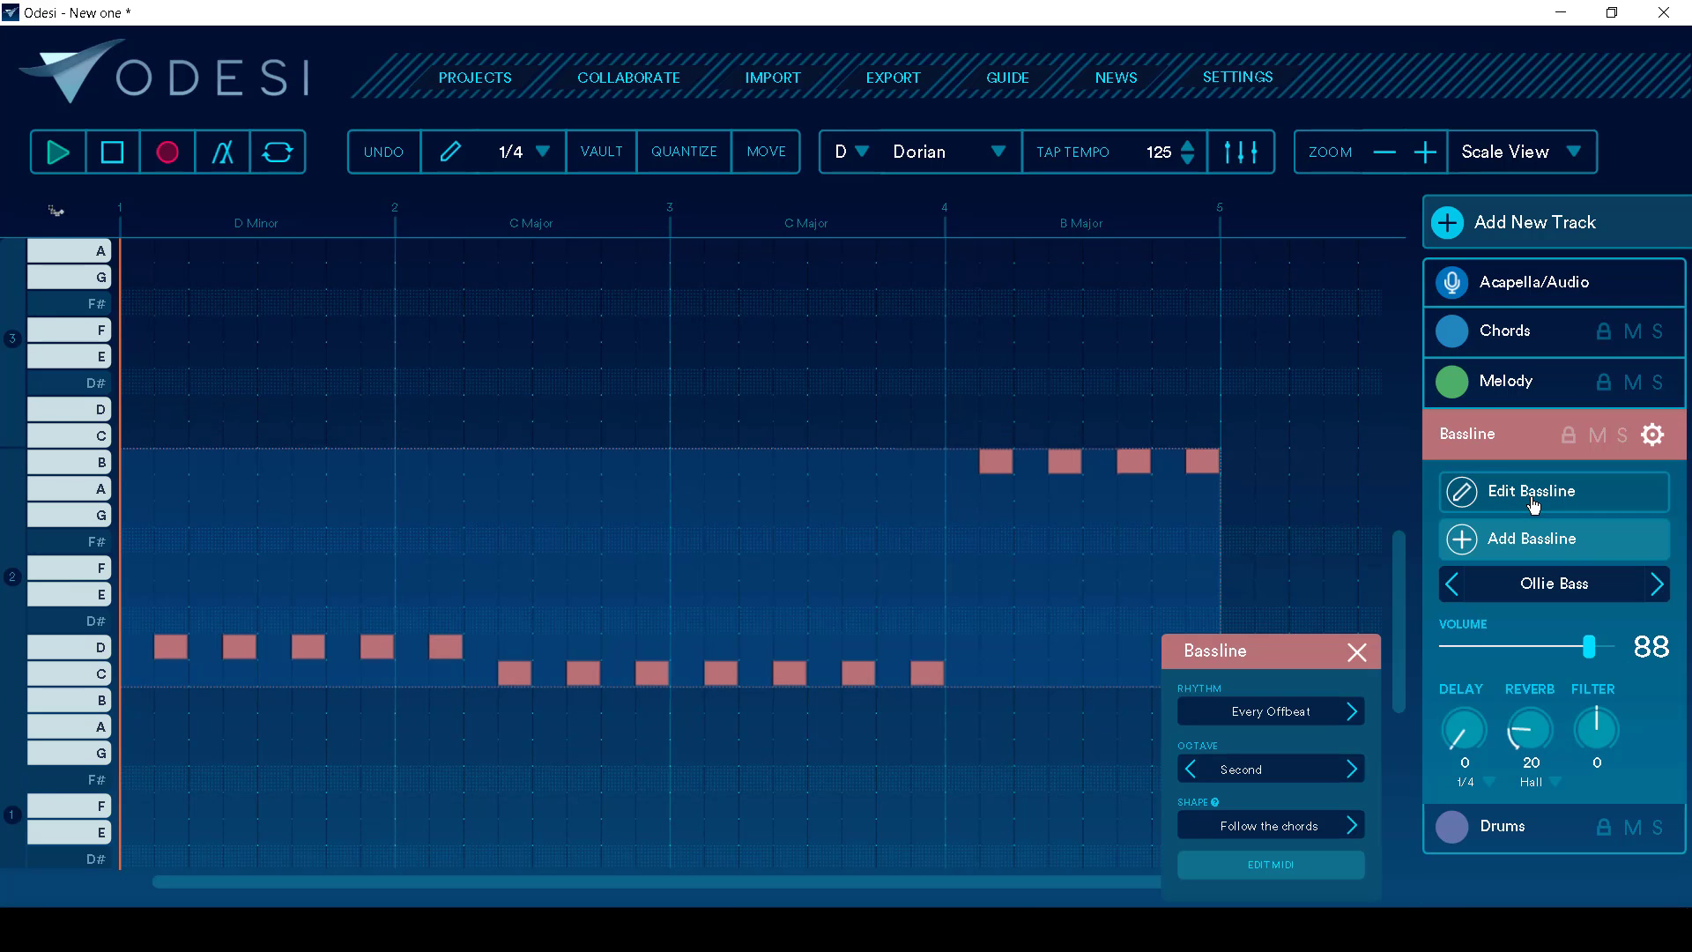
{"action": "scroll", "coordinate": [754, 485], "scroll_direction": "up", "scroll_amount": 5}
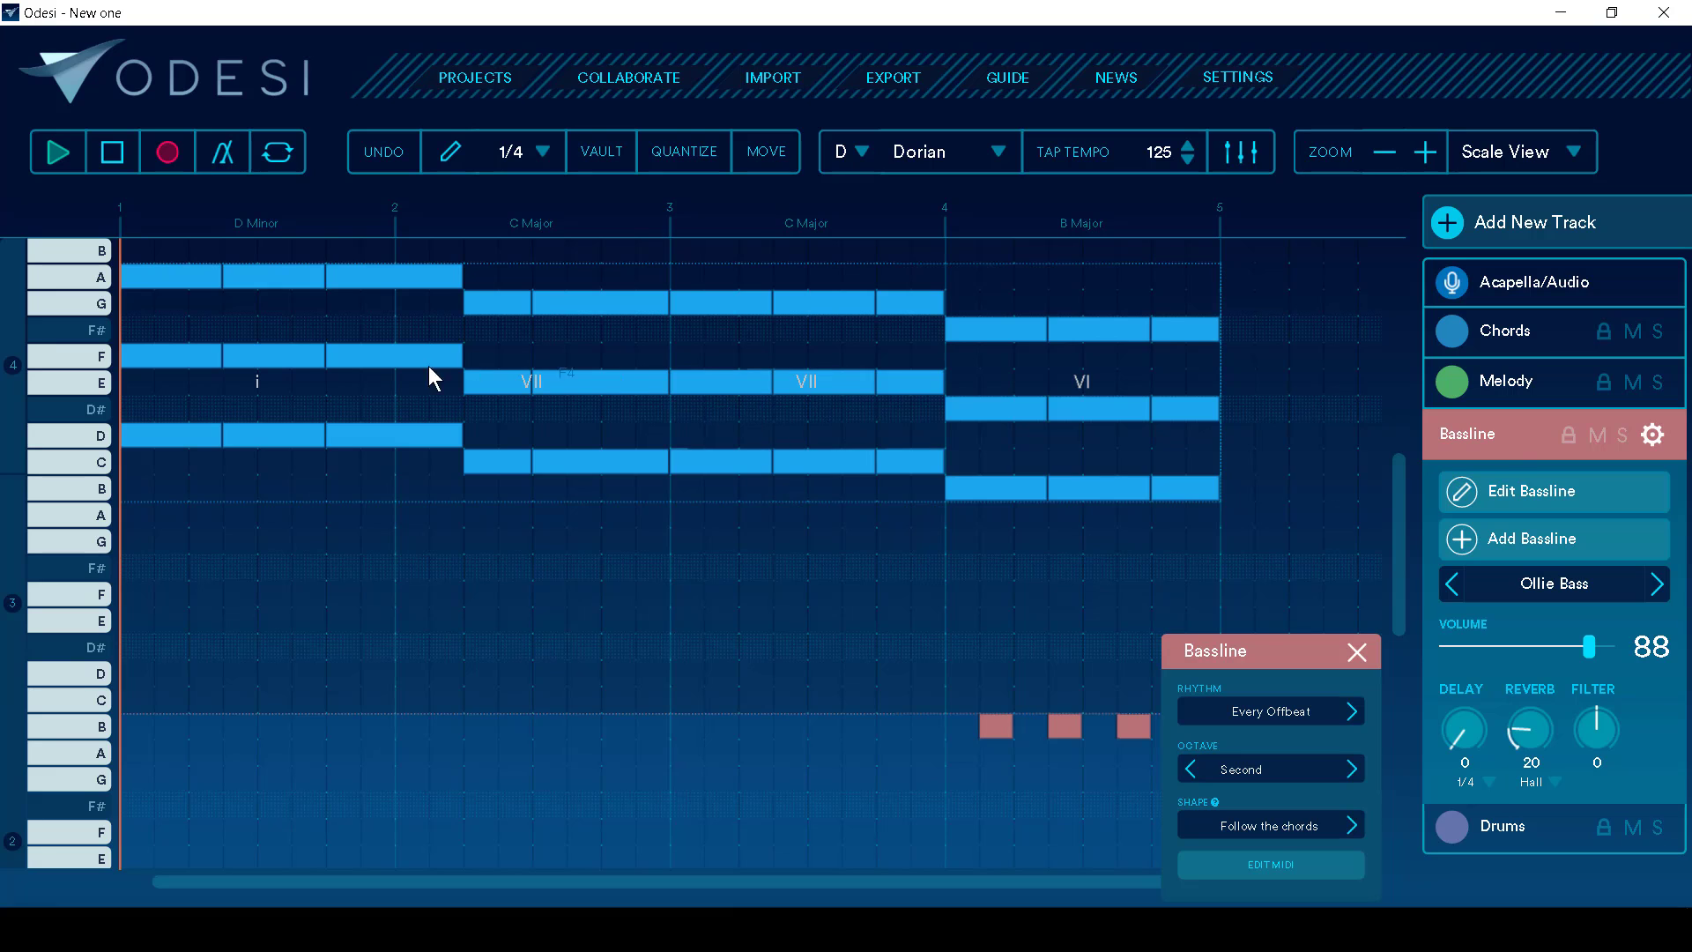
{"action": "scroll", "coordinate": [658, 410], "scroll_direction": "up", "scroll_amount": 3}
{"action": "scroll", "coordinate": [658, 410], "scroll_direction": "up", "scroll_amount": 3}
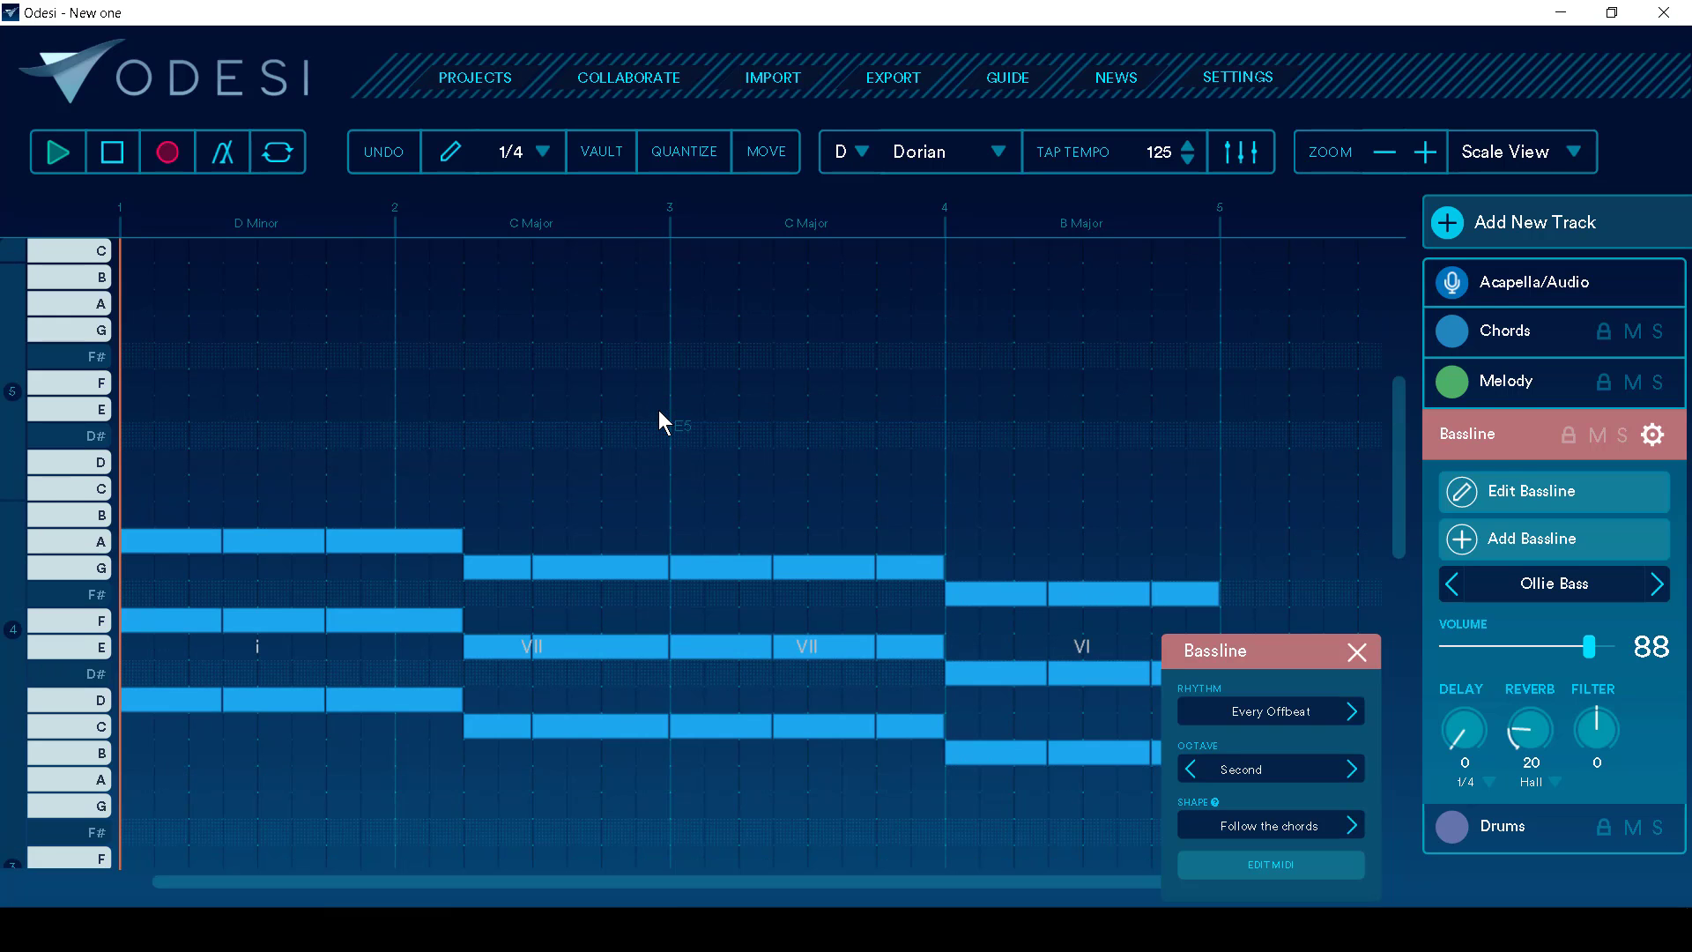
{"action": "scroll", "coordinate": [659, 410], "scroll_direction": "down", "scroll_amount": 5}
{"action": "scroll", "coordinate": [658, 410], "scroll_direction": "down", "scroll_amount": 5}
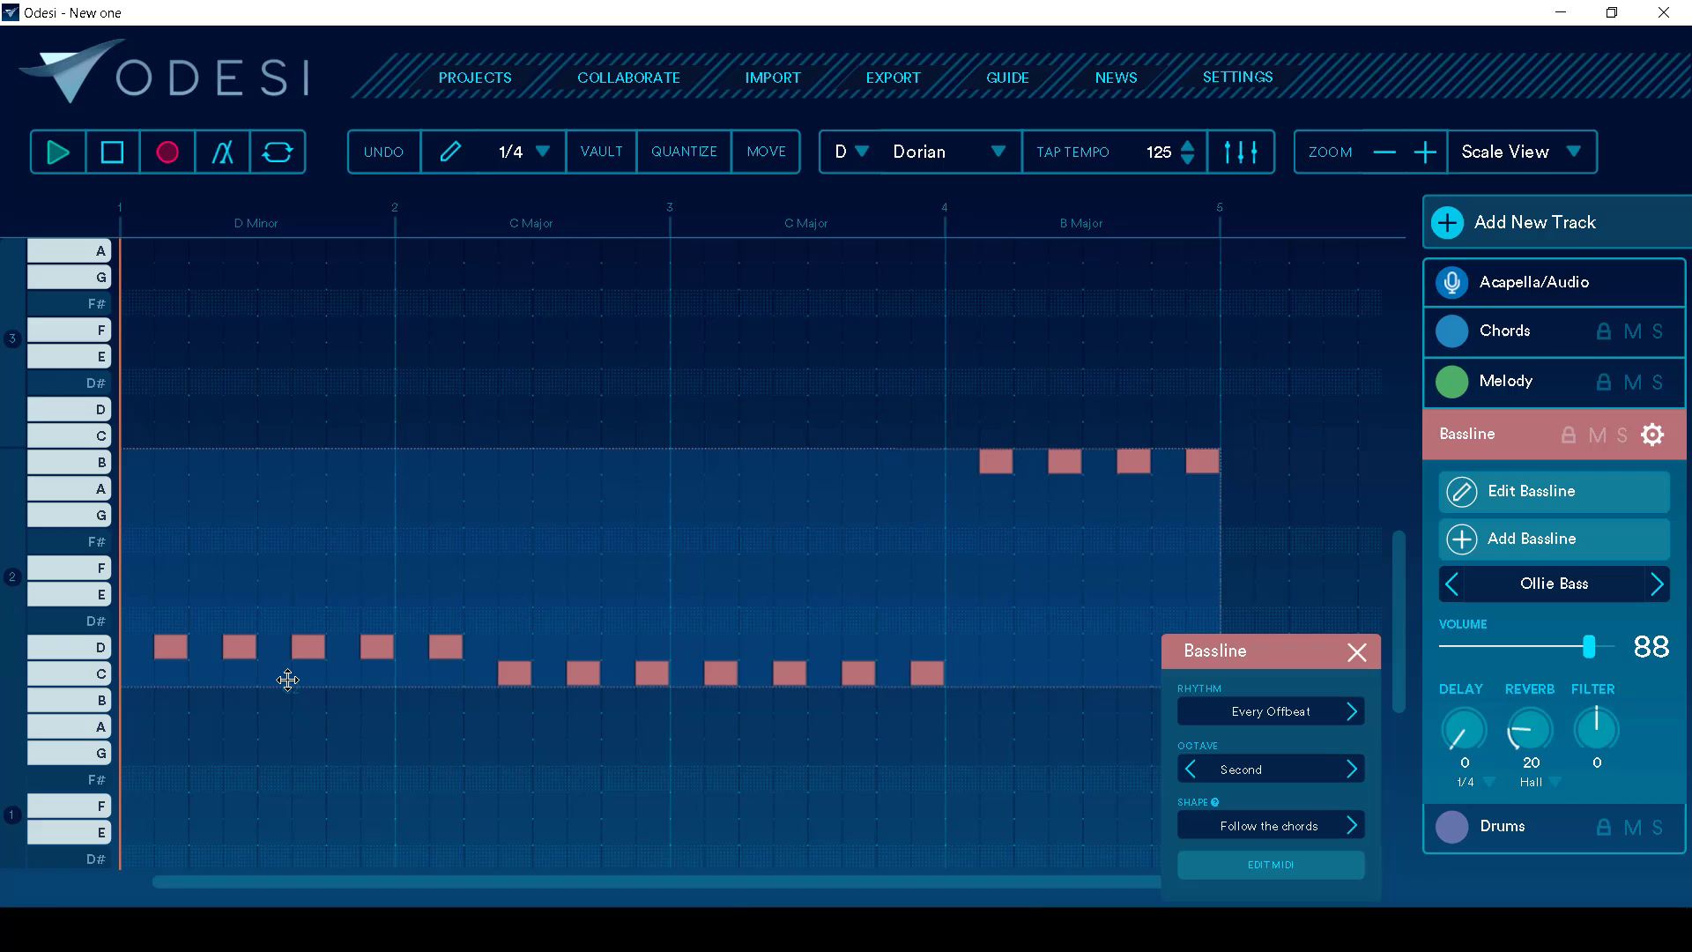
{"action": "key", "text": "space"}
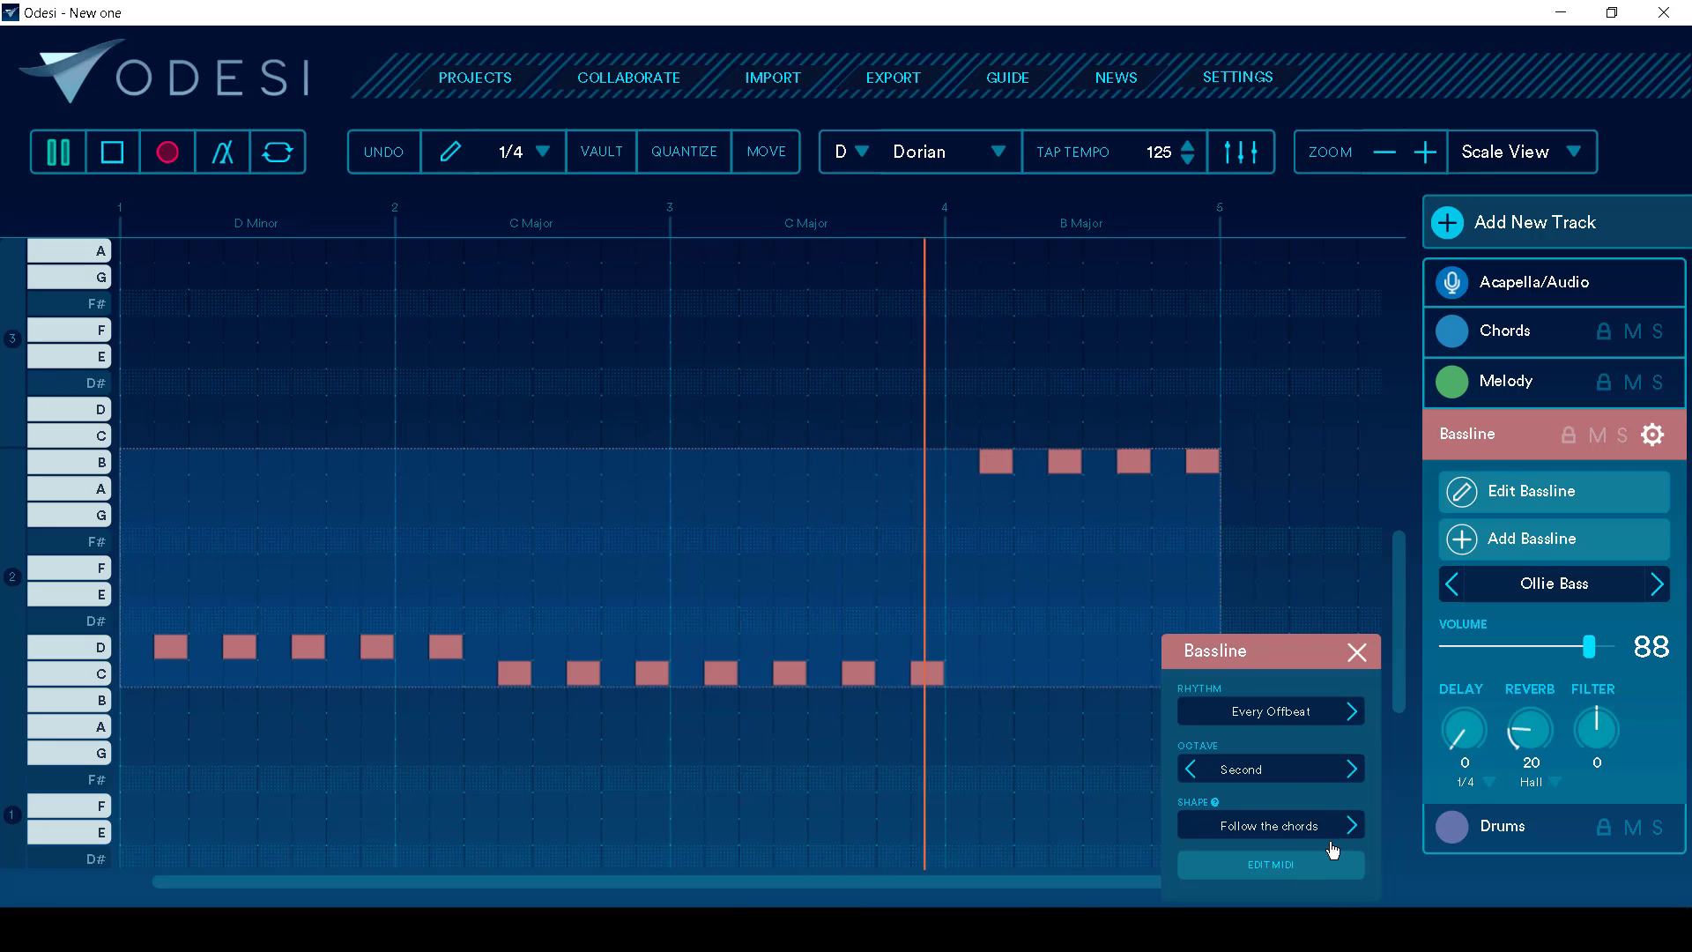
Step: Try the Aerodynamic, Egypt and Piano Man bassline rhythms, then settle on Laguna
{"action": "left_click", "coordinate": [1291, 719]}
{"action": "left_click", "coordinate": [498, 445]}
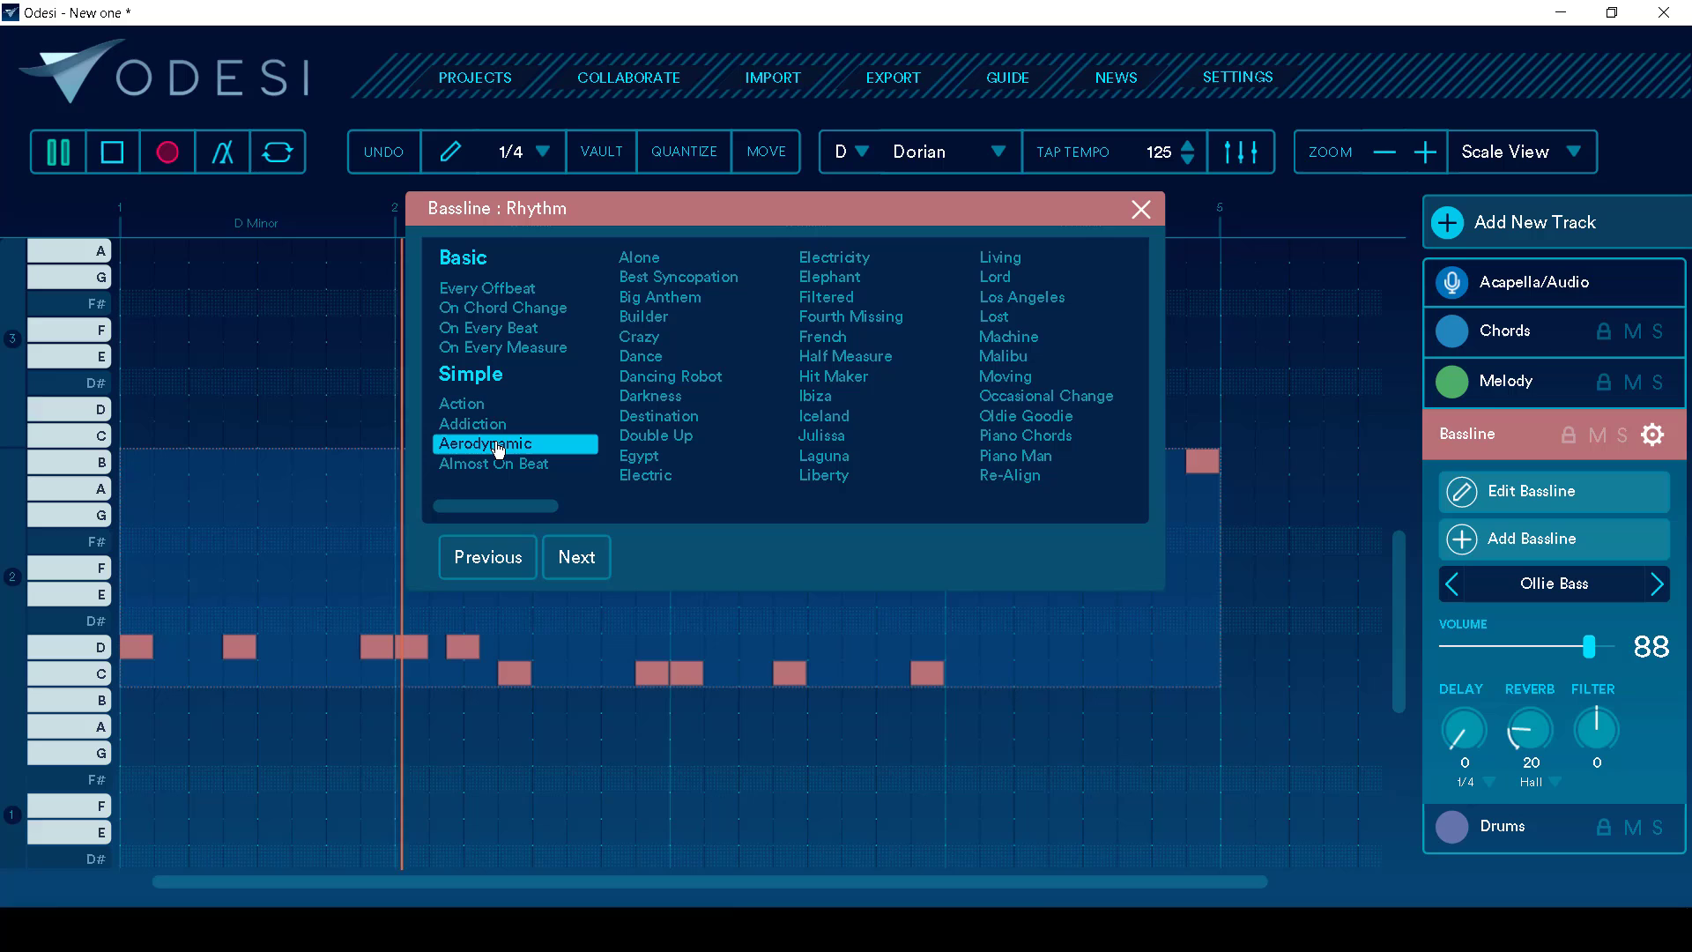
{"action": "left_click", "coordinate": [644, 465]}
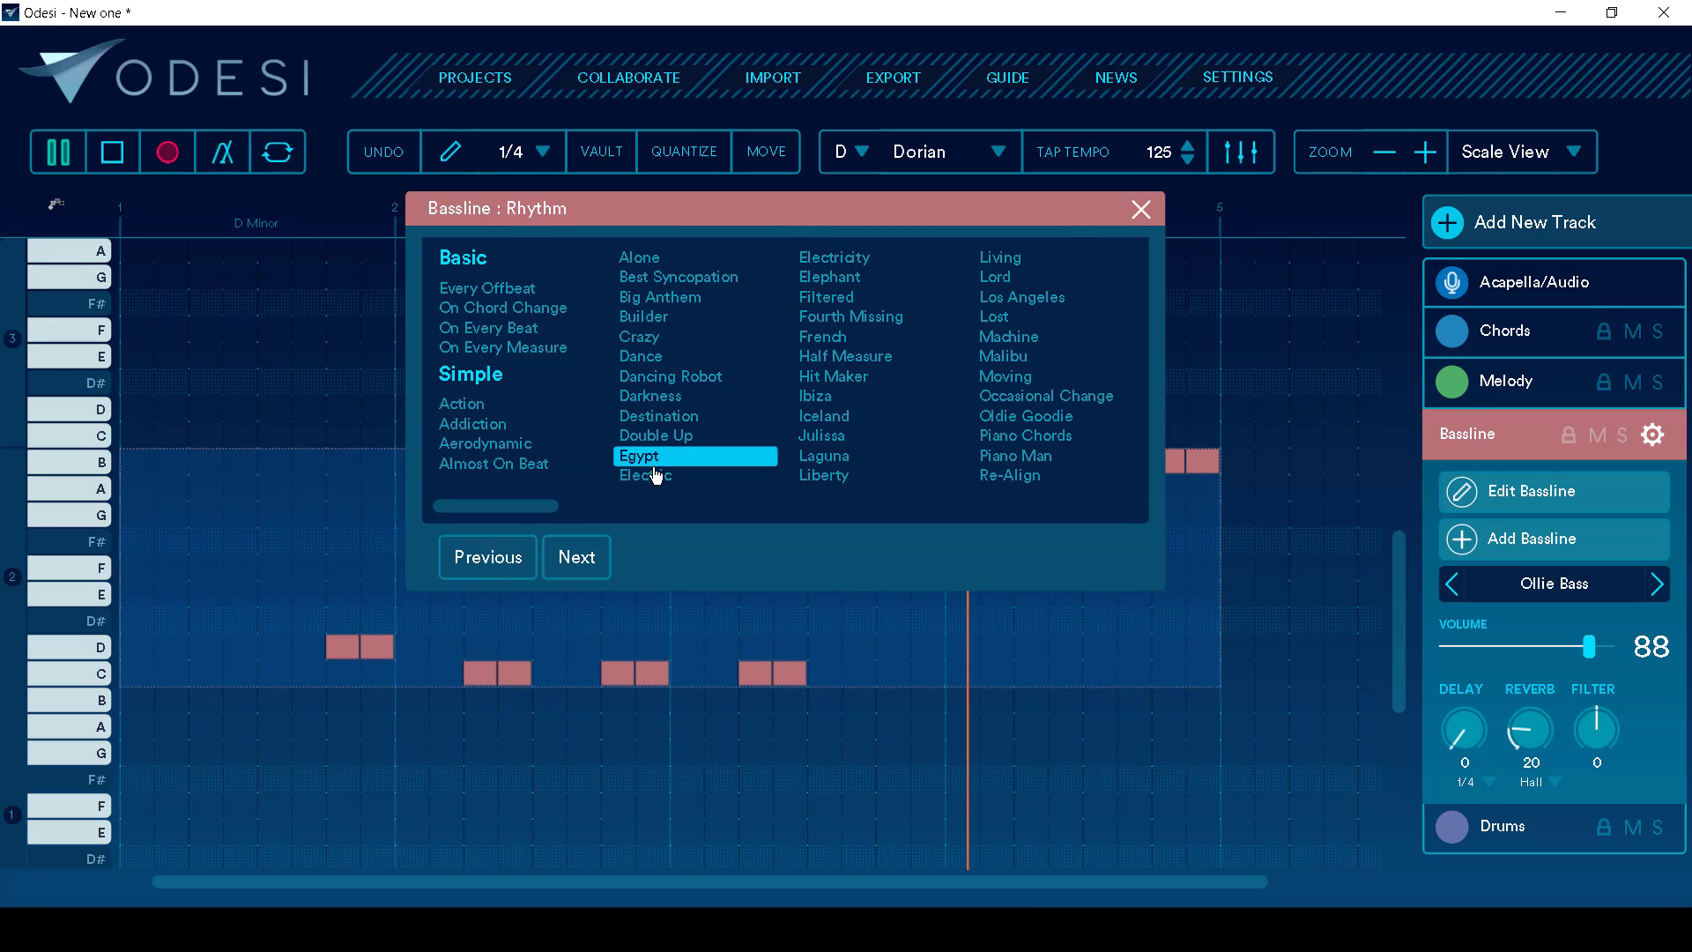
{"action": "left_click", "coordinate": [1047, 469]}
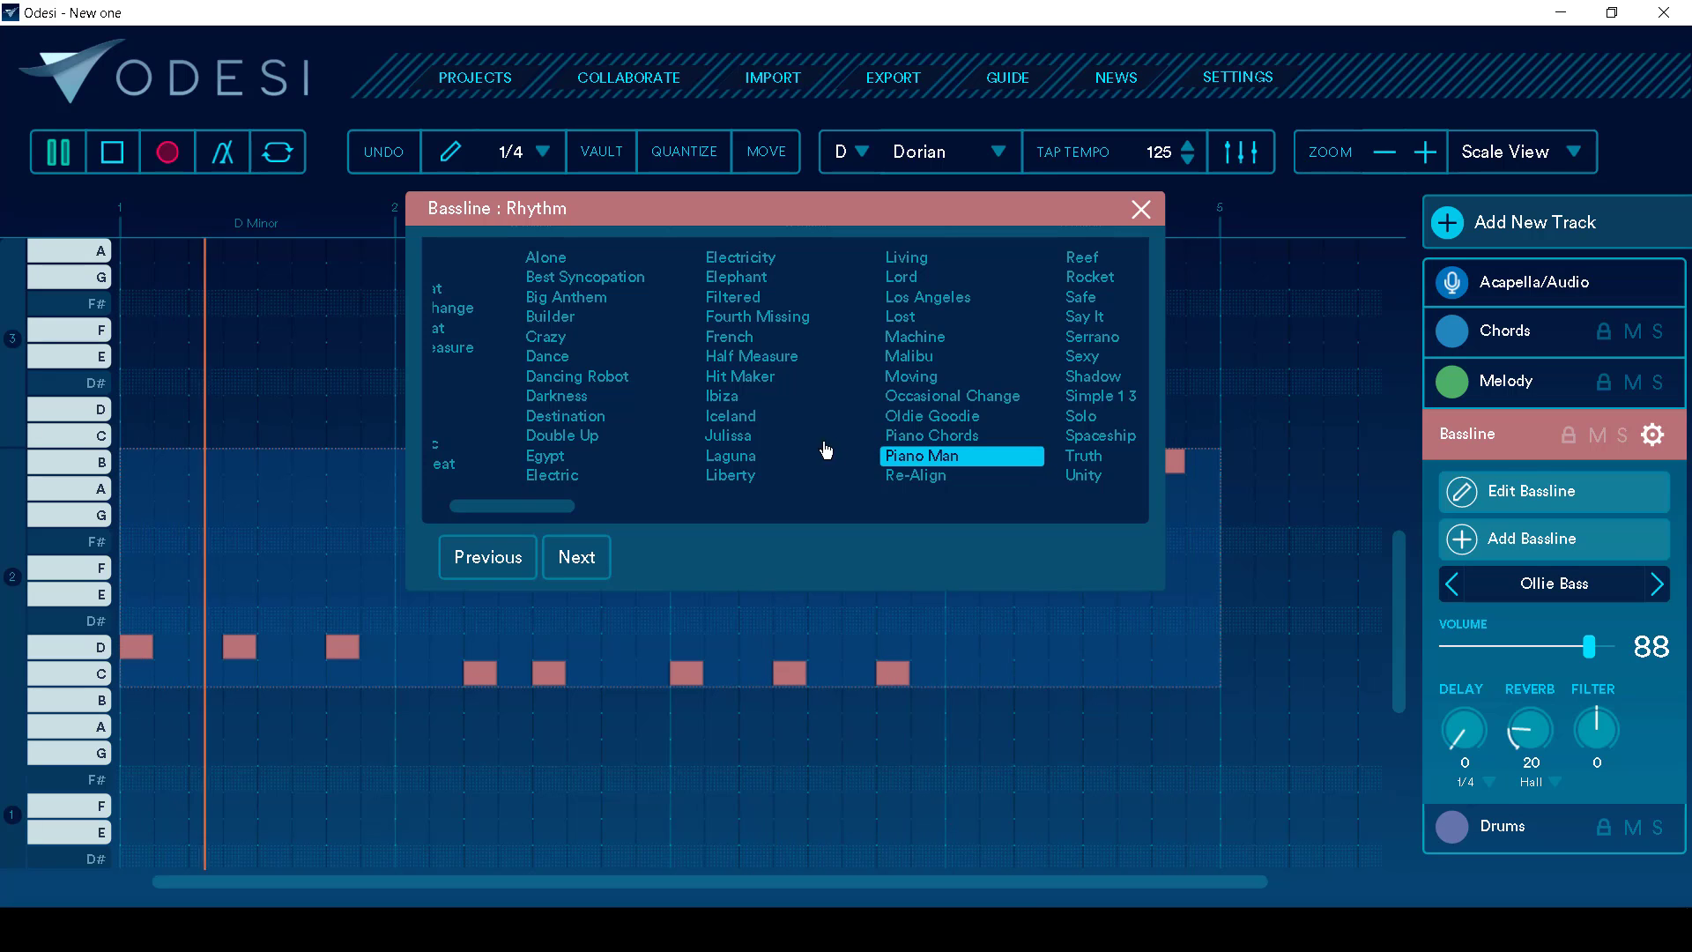
{"action": "left_click", "coordinate": [730, 456]}
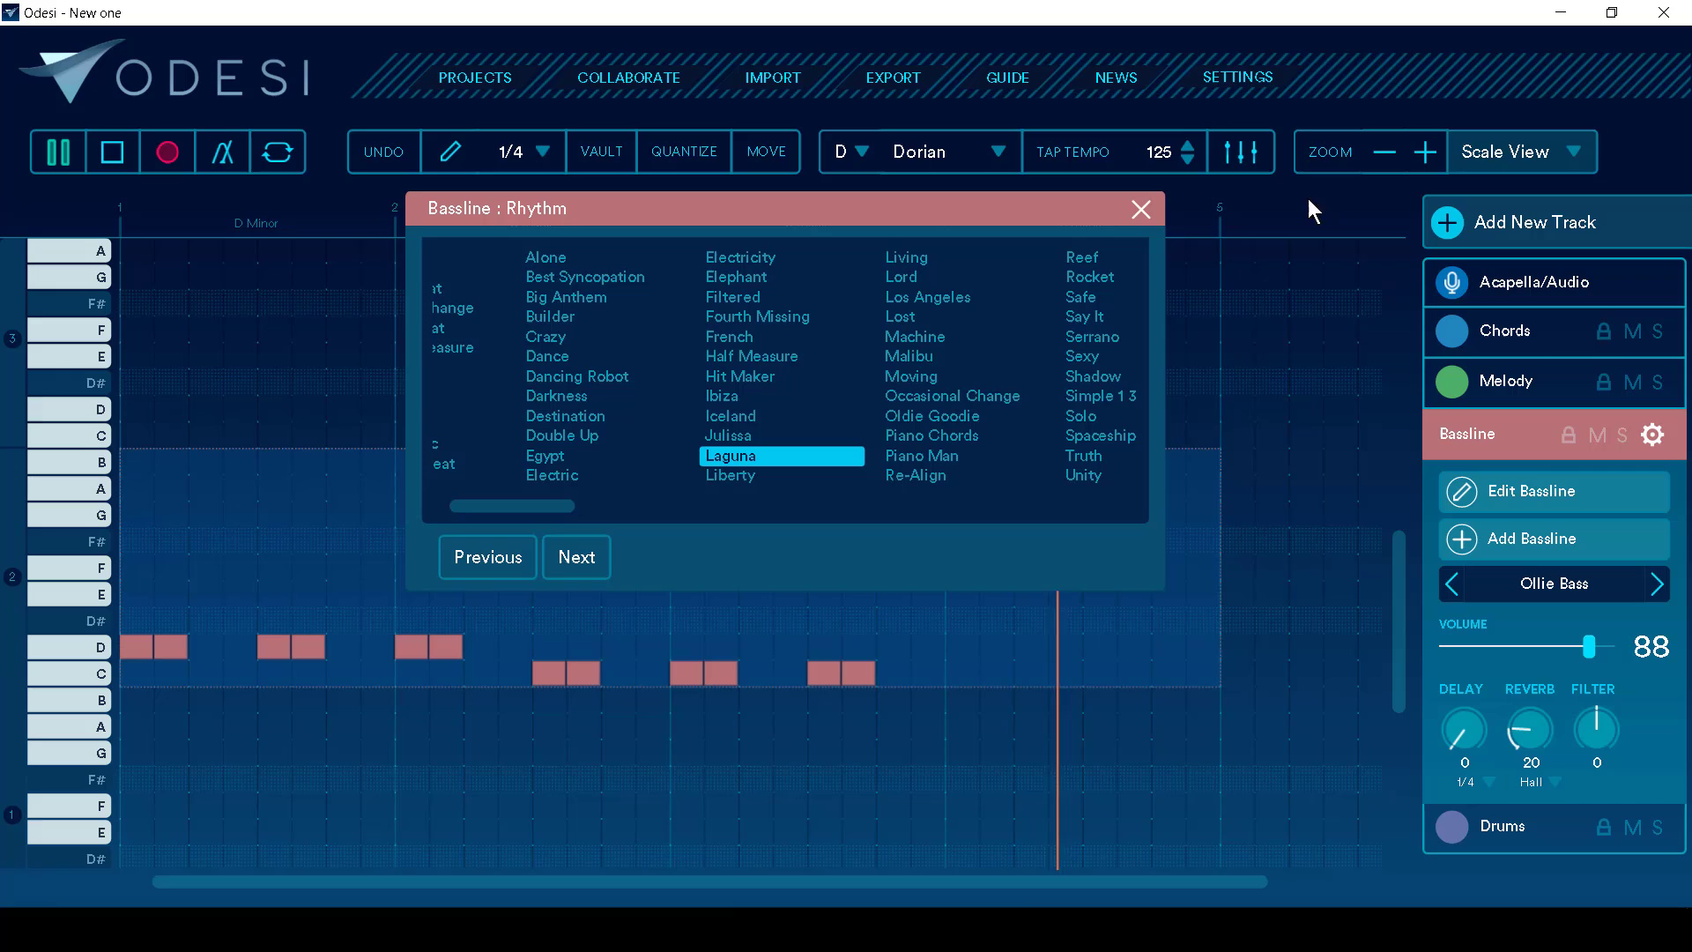
{"action": "left_click", "coordinate": [1142, 208]}
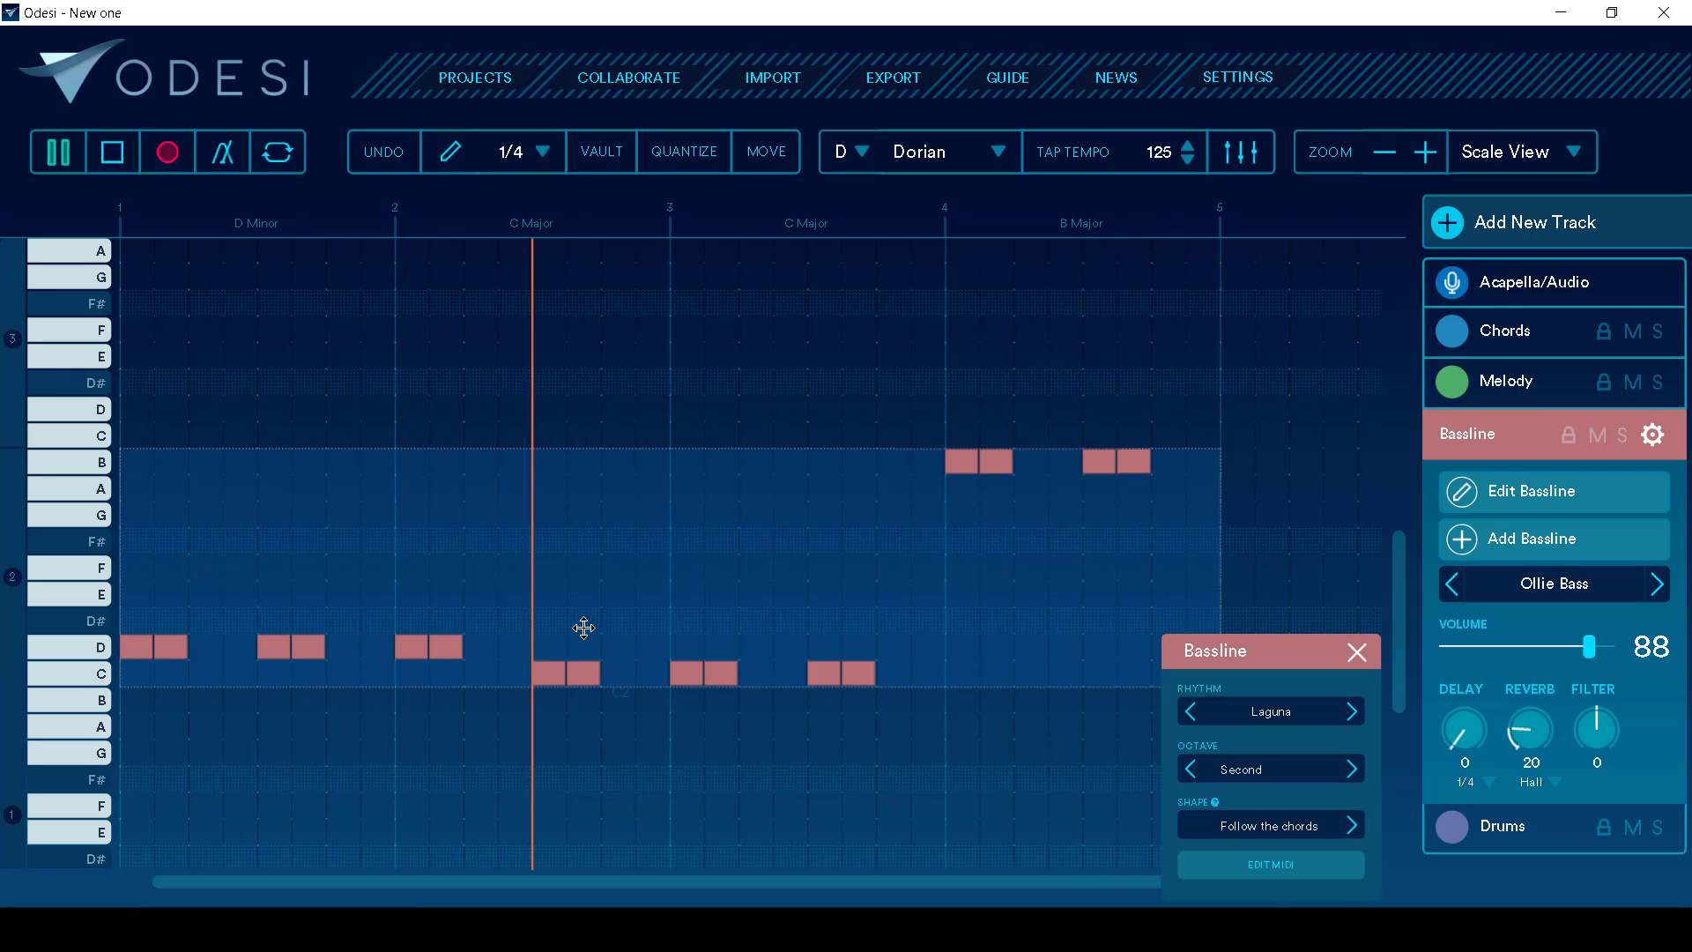
Step: Add two C2 bass notes to fill the gap in bars 2–3
{"action": "left_click", "coordinate": [619, 437]}
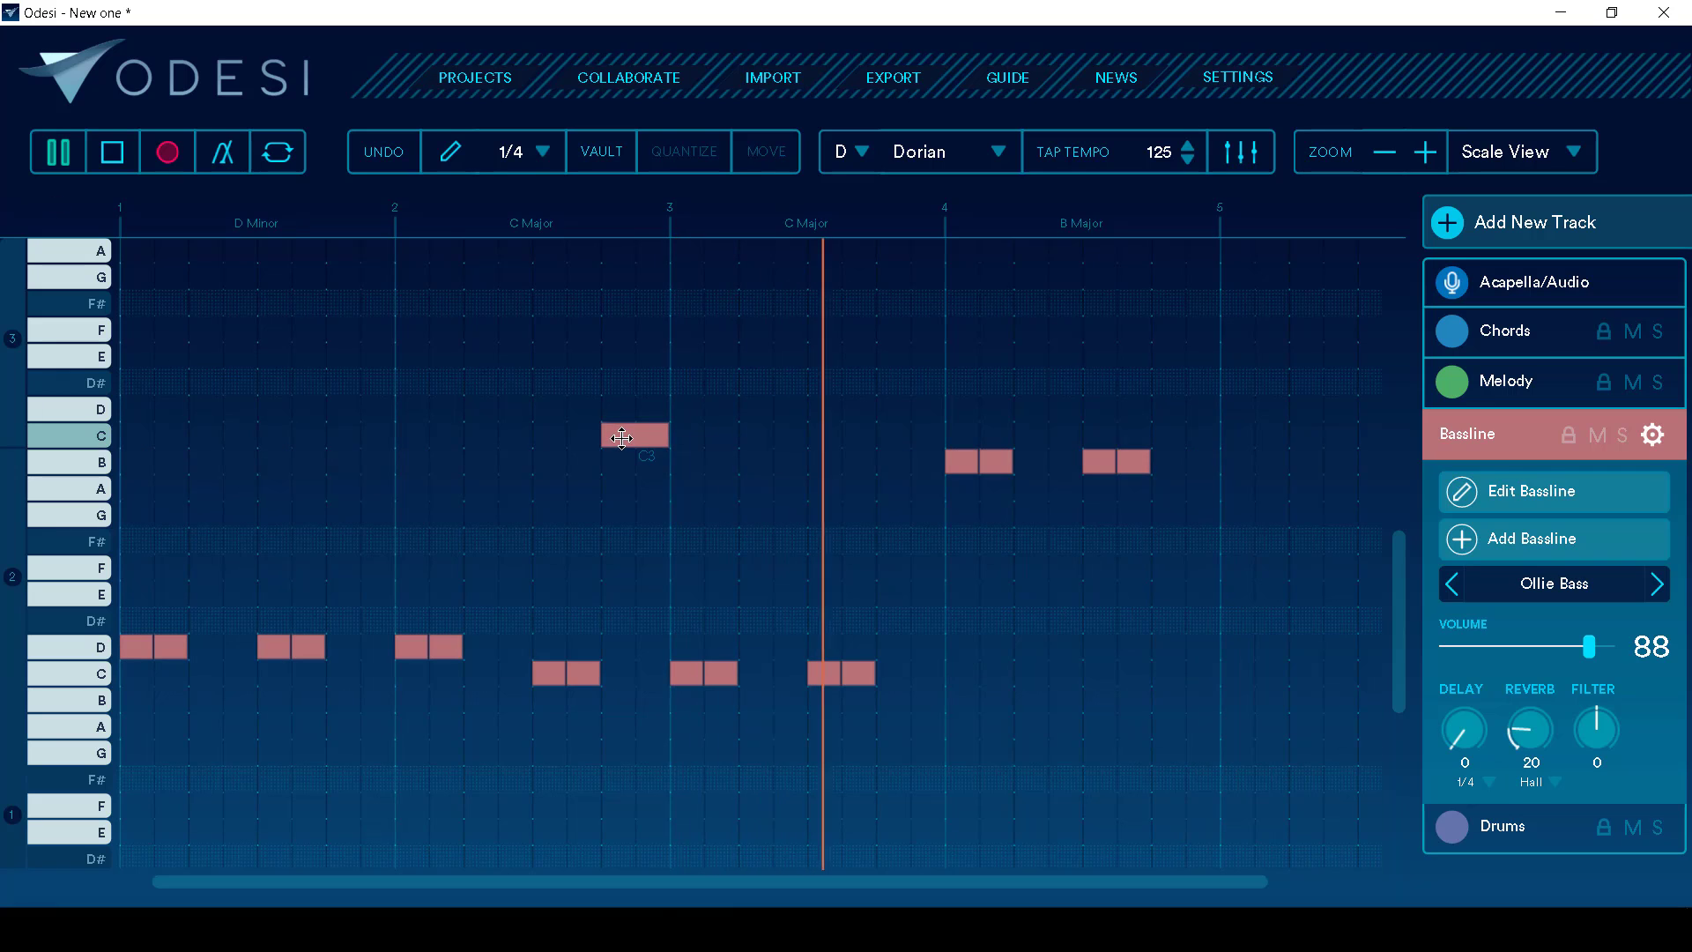
{"action": "left_click_drag", "start_coordinate": [621, 438], "coordinate": [607, 667]}
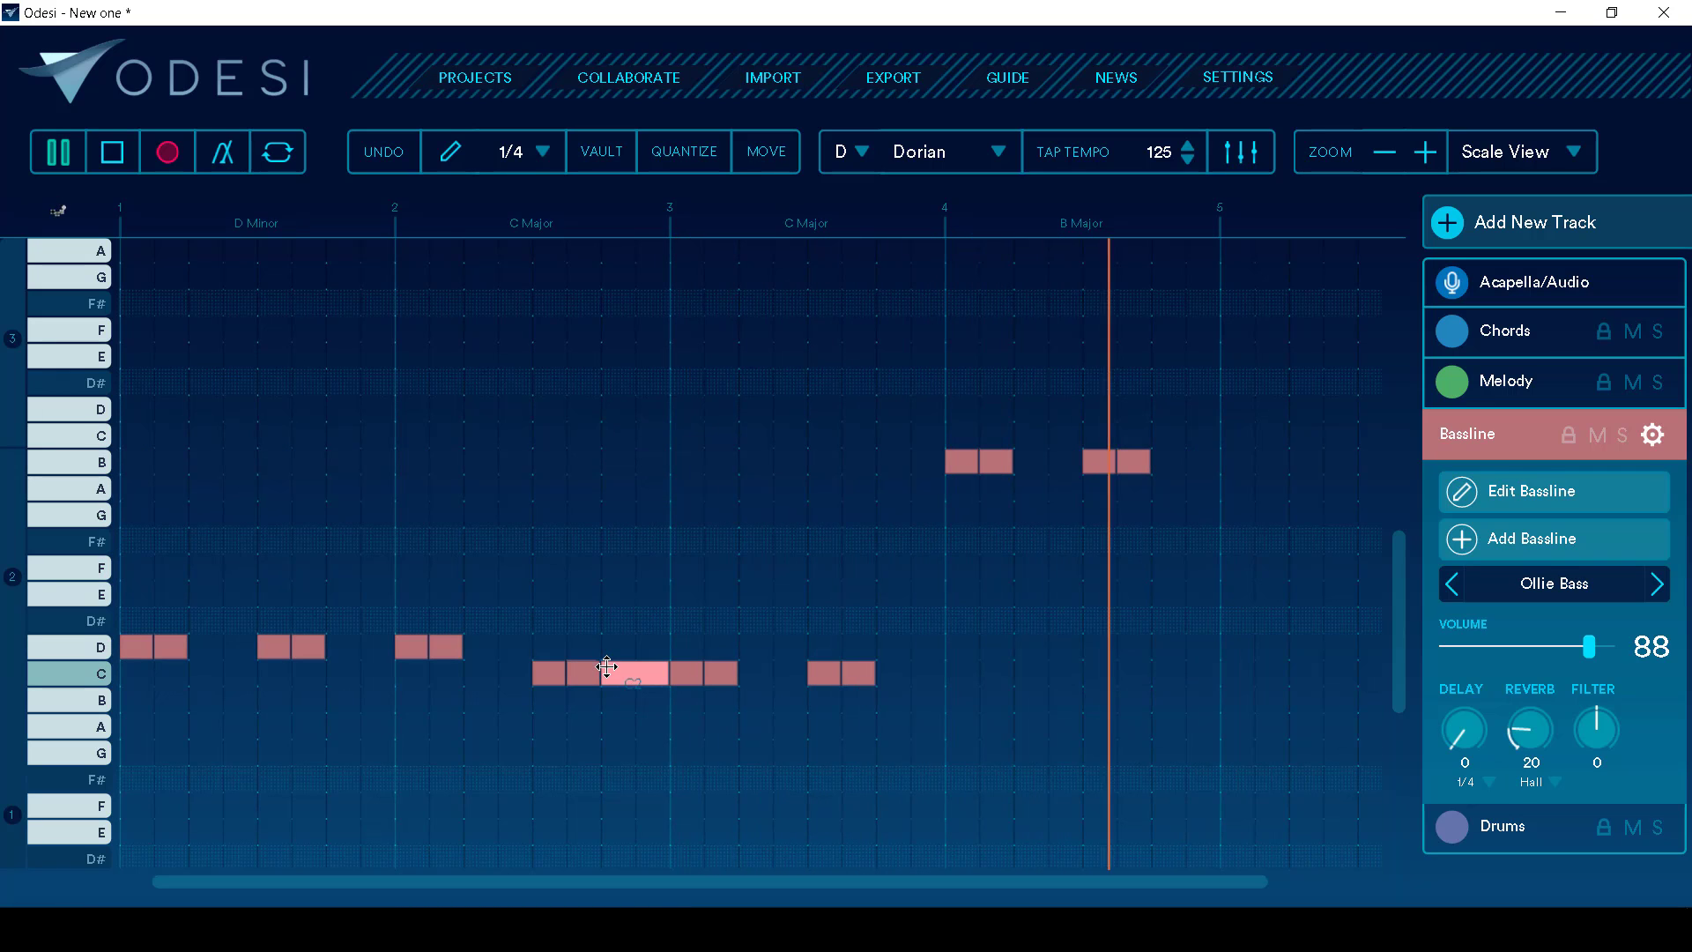
{"action": "left_click", "coordinate": [476, 439]}
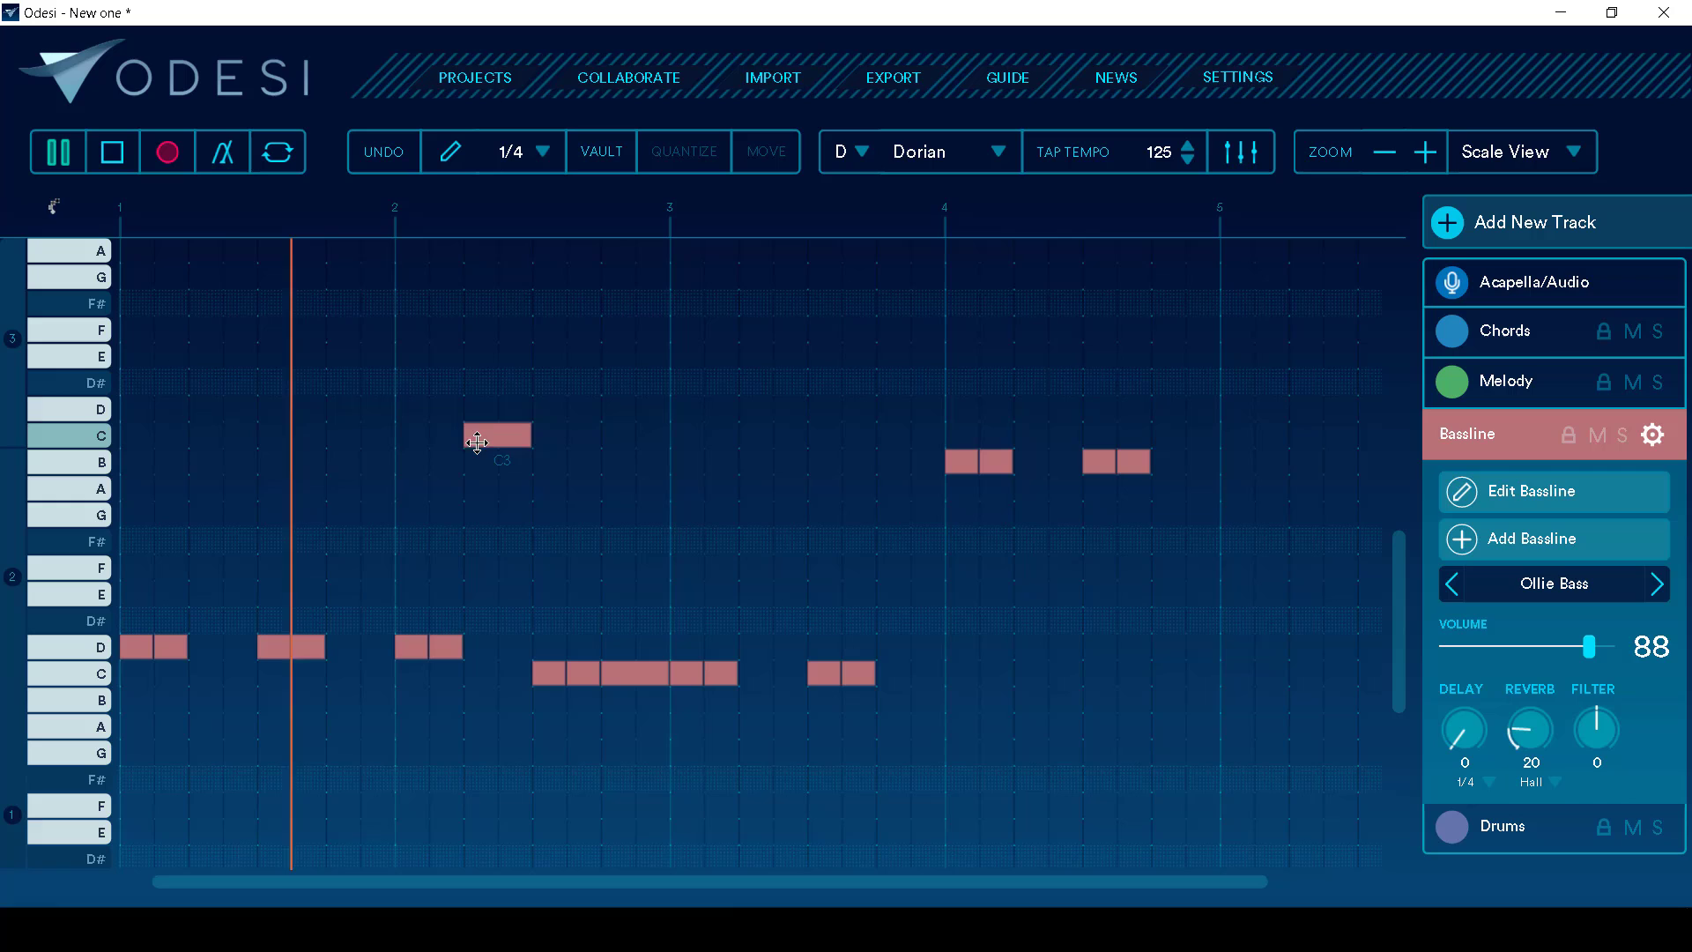
{"action": "left_click_drag", "start_coordinate": [476, 442], "coordinate": [469, 673]}
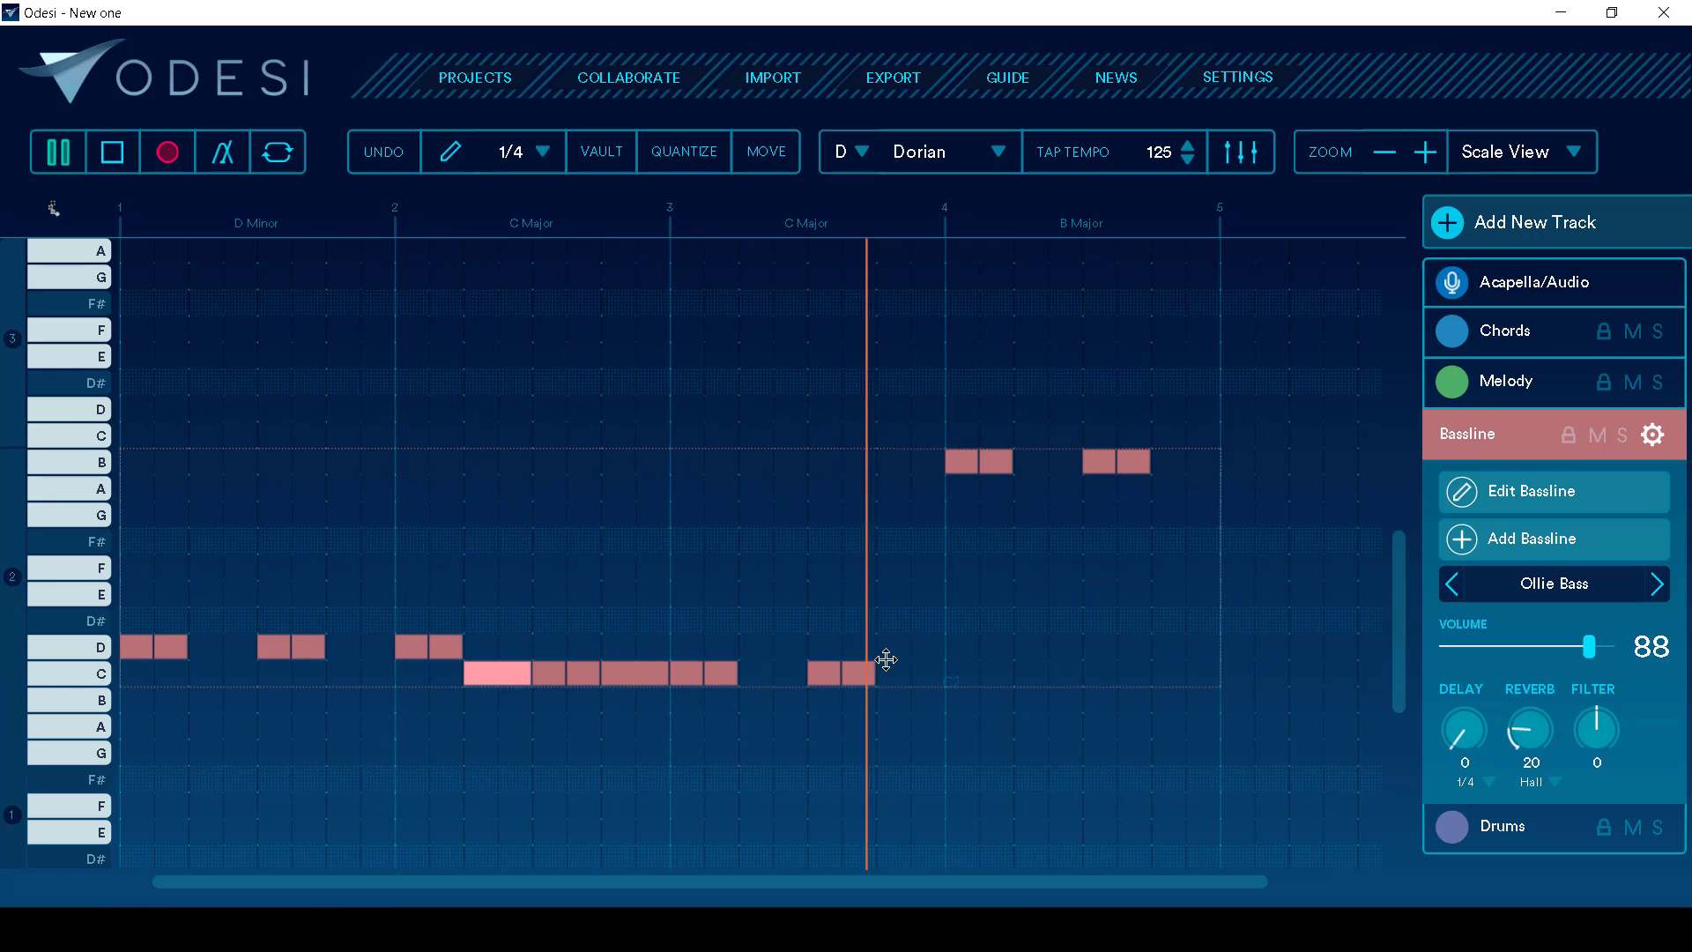
{"action": "left_click", "coordinate": [886, 661]}
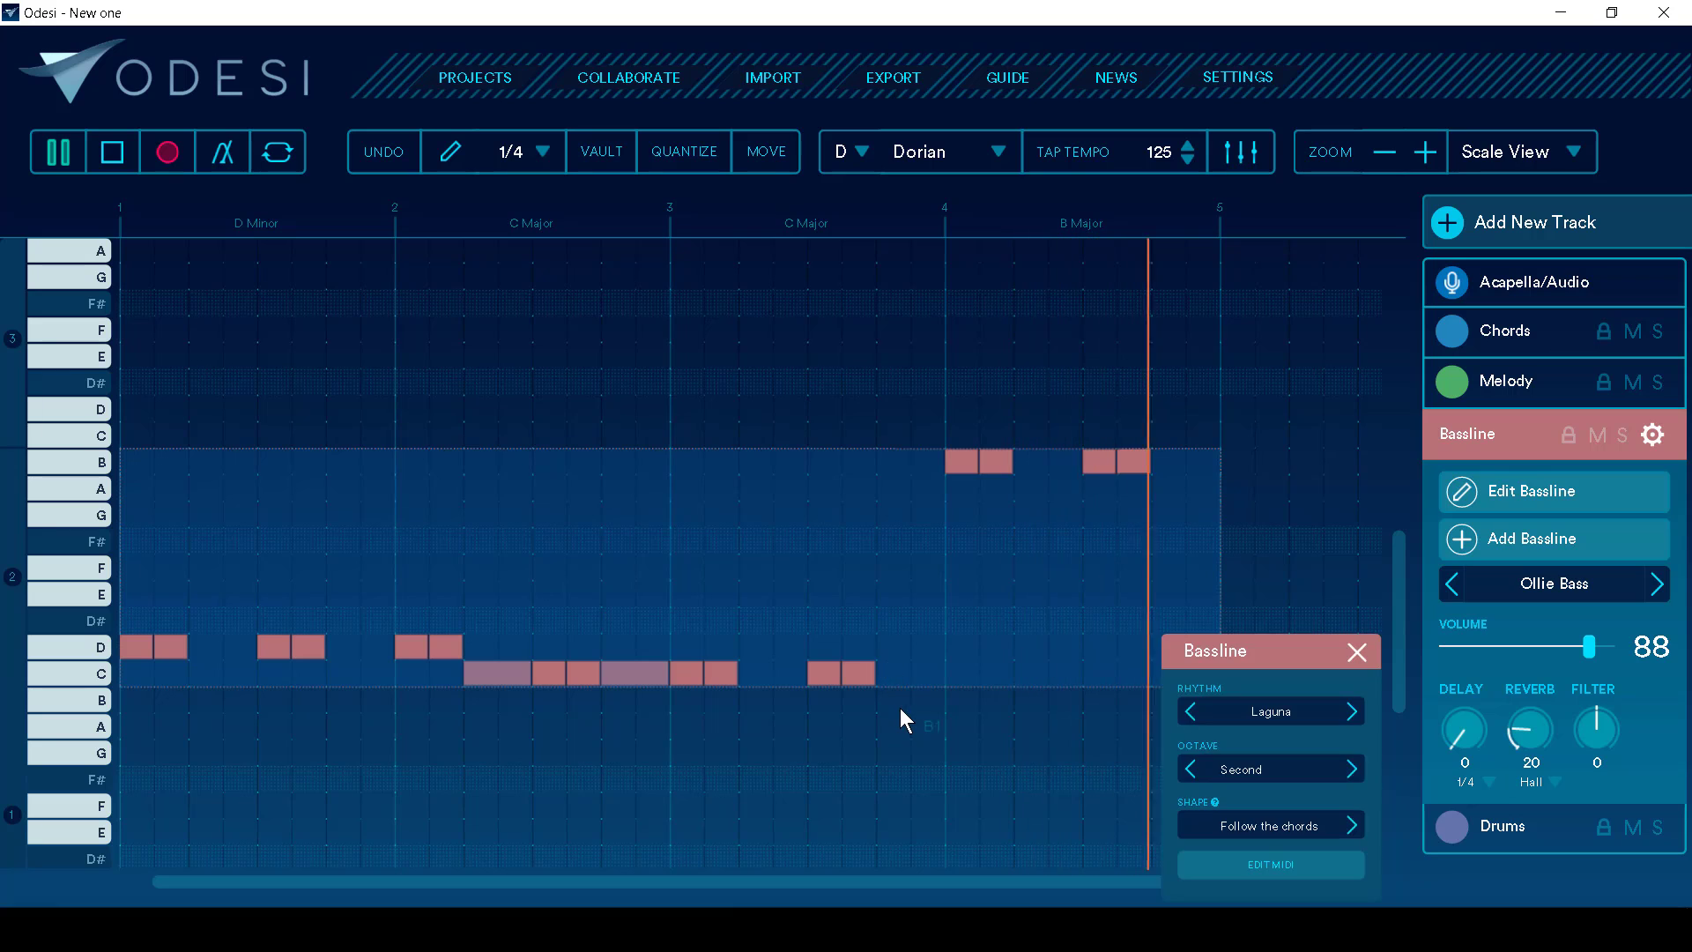
Step: Add an E2 bass note just before bar 4, save the sketch and stop playback
{"action": "left_click", "coordinate": [901, 707]}
{"action": "left_click_drag", "start_coordinate": [908, 701], "coordinate": [910, 604]}
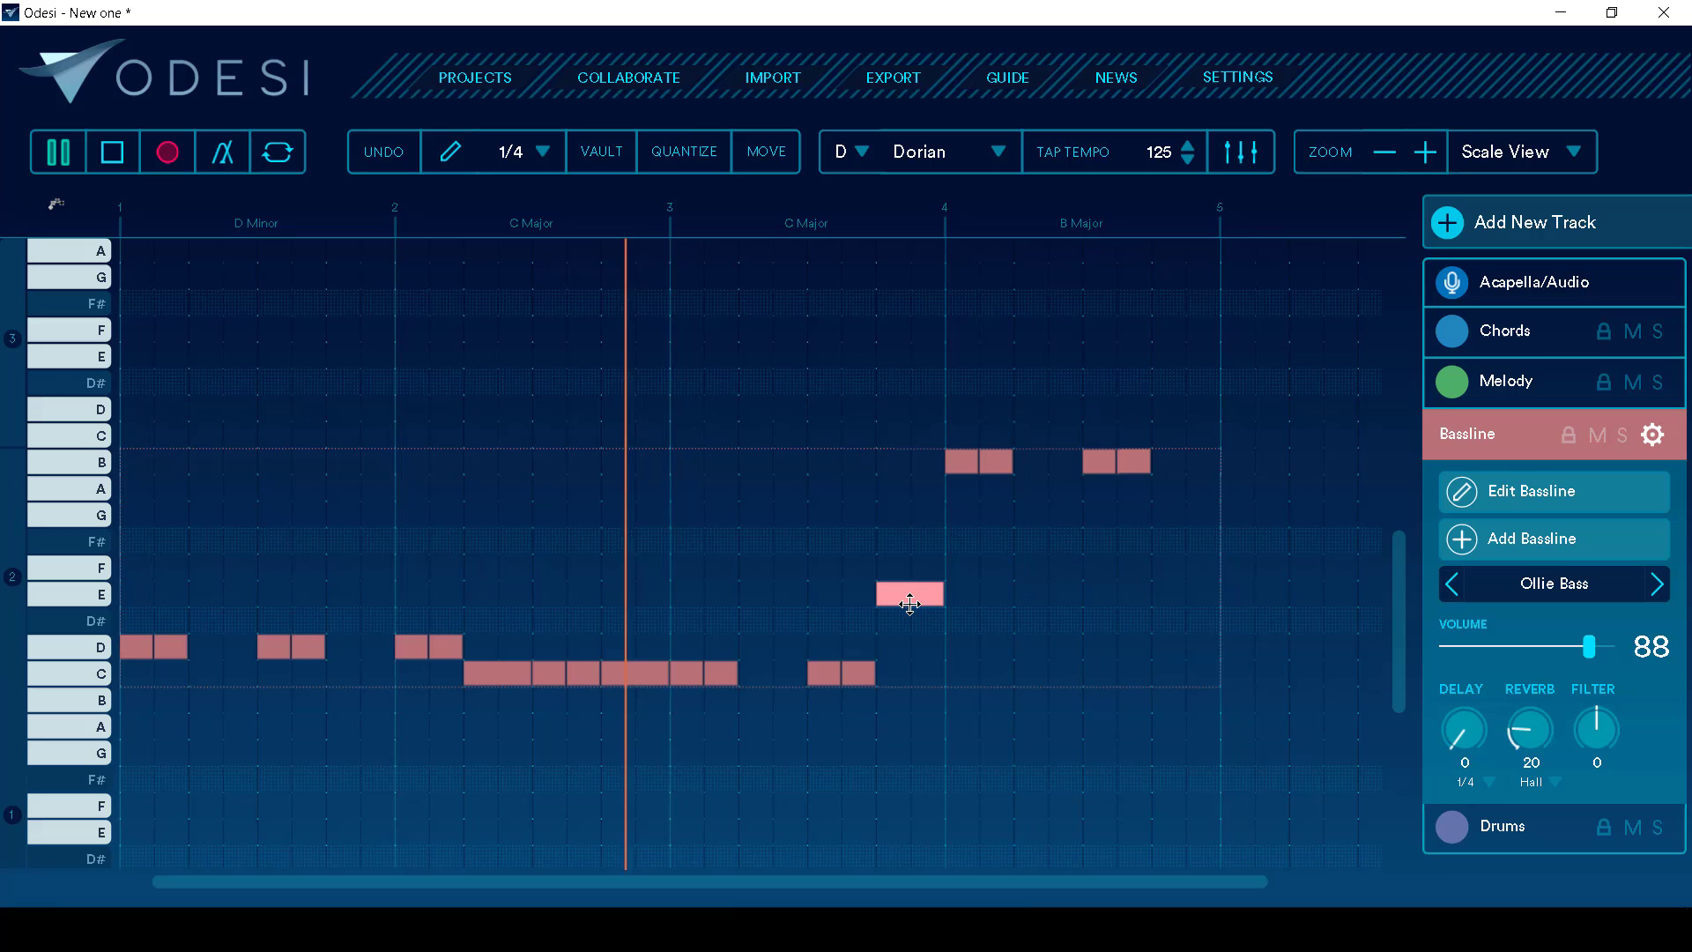
{"action": "key", "text": "ctrl+s"}
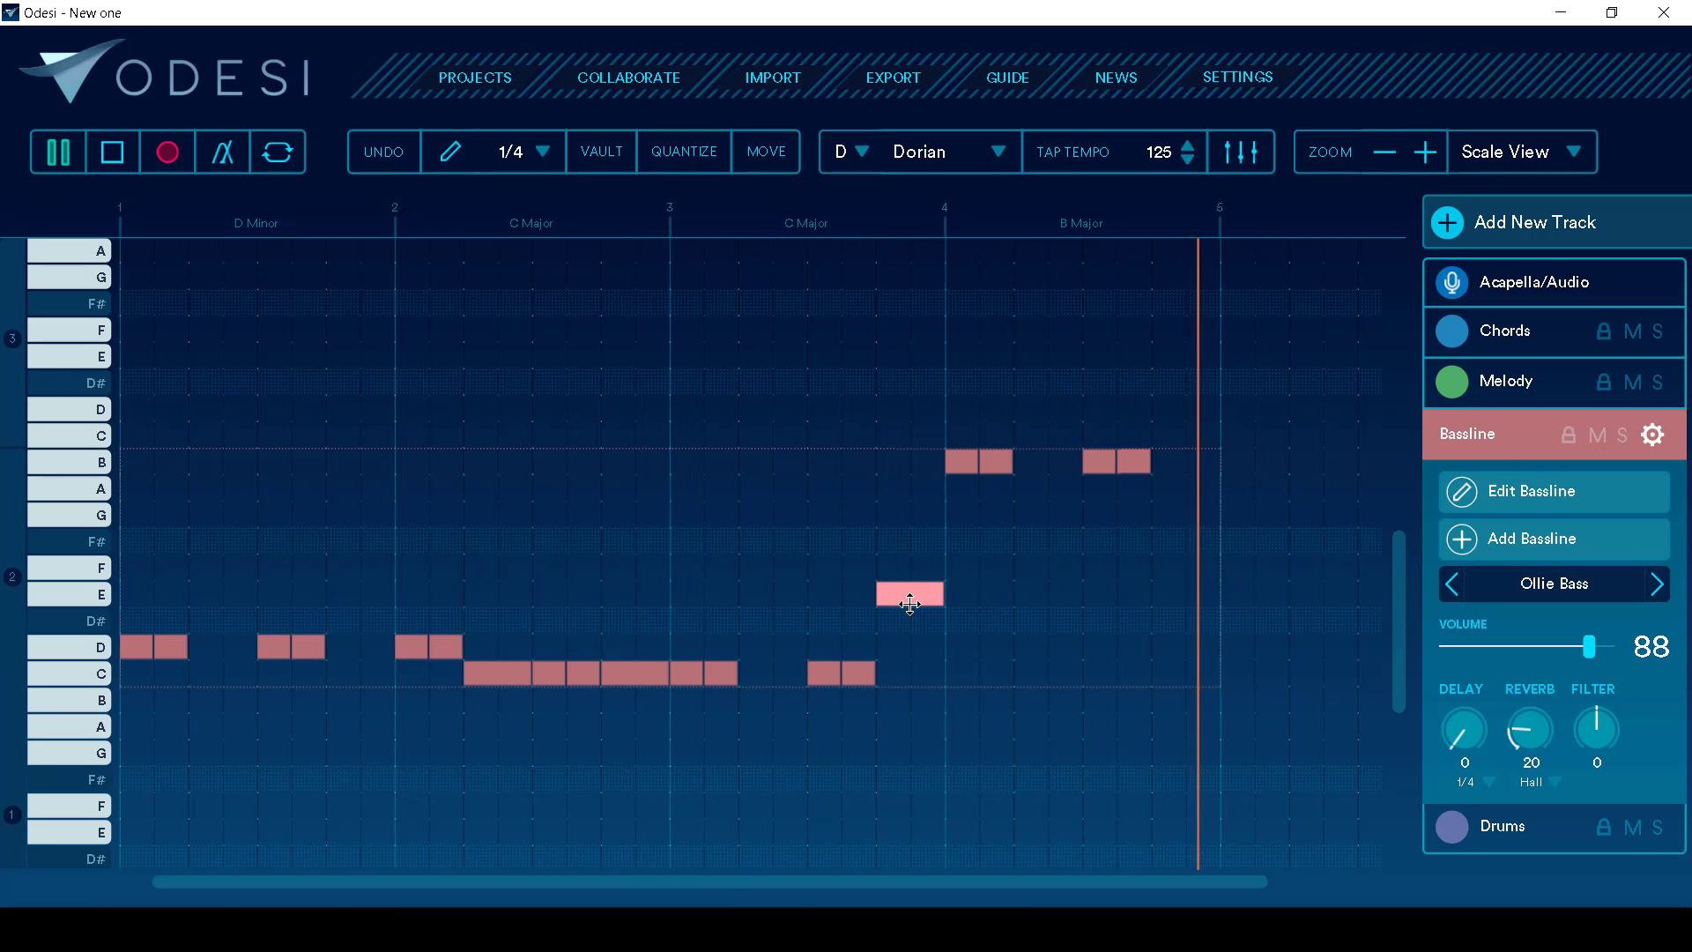
{"action": "scroll", "coordinate": [910, 604], "scroll_direction": "up", "scroll_amount": 2}
{"action": "key", "text": "space"}
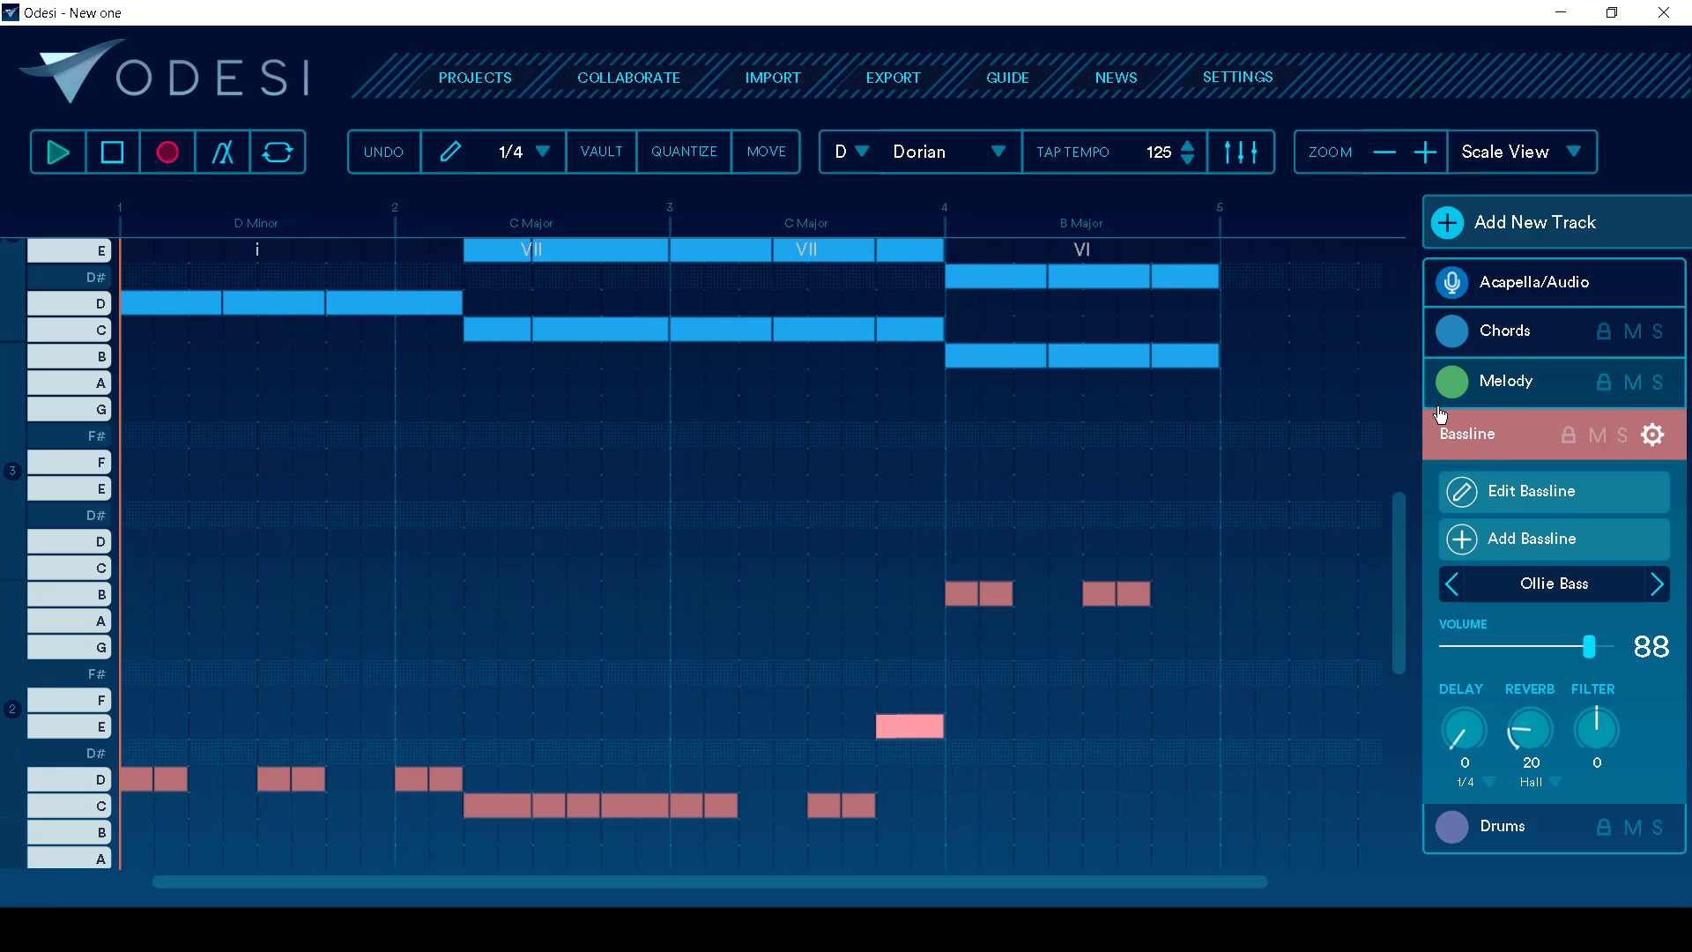
Step: Generate a Heaven Pluck Lead melody on the Melody track
{"action": "left_click", "coordinate": [1471, 436]}
{"action": "left_click", "coordinate": [1470, 398]}
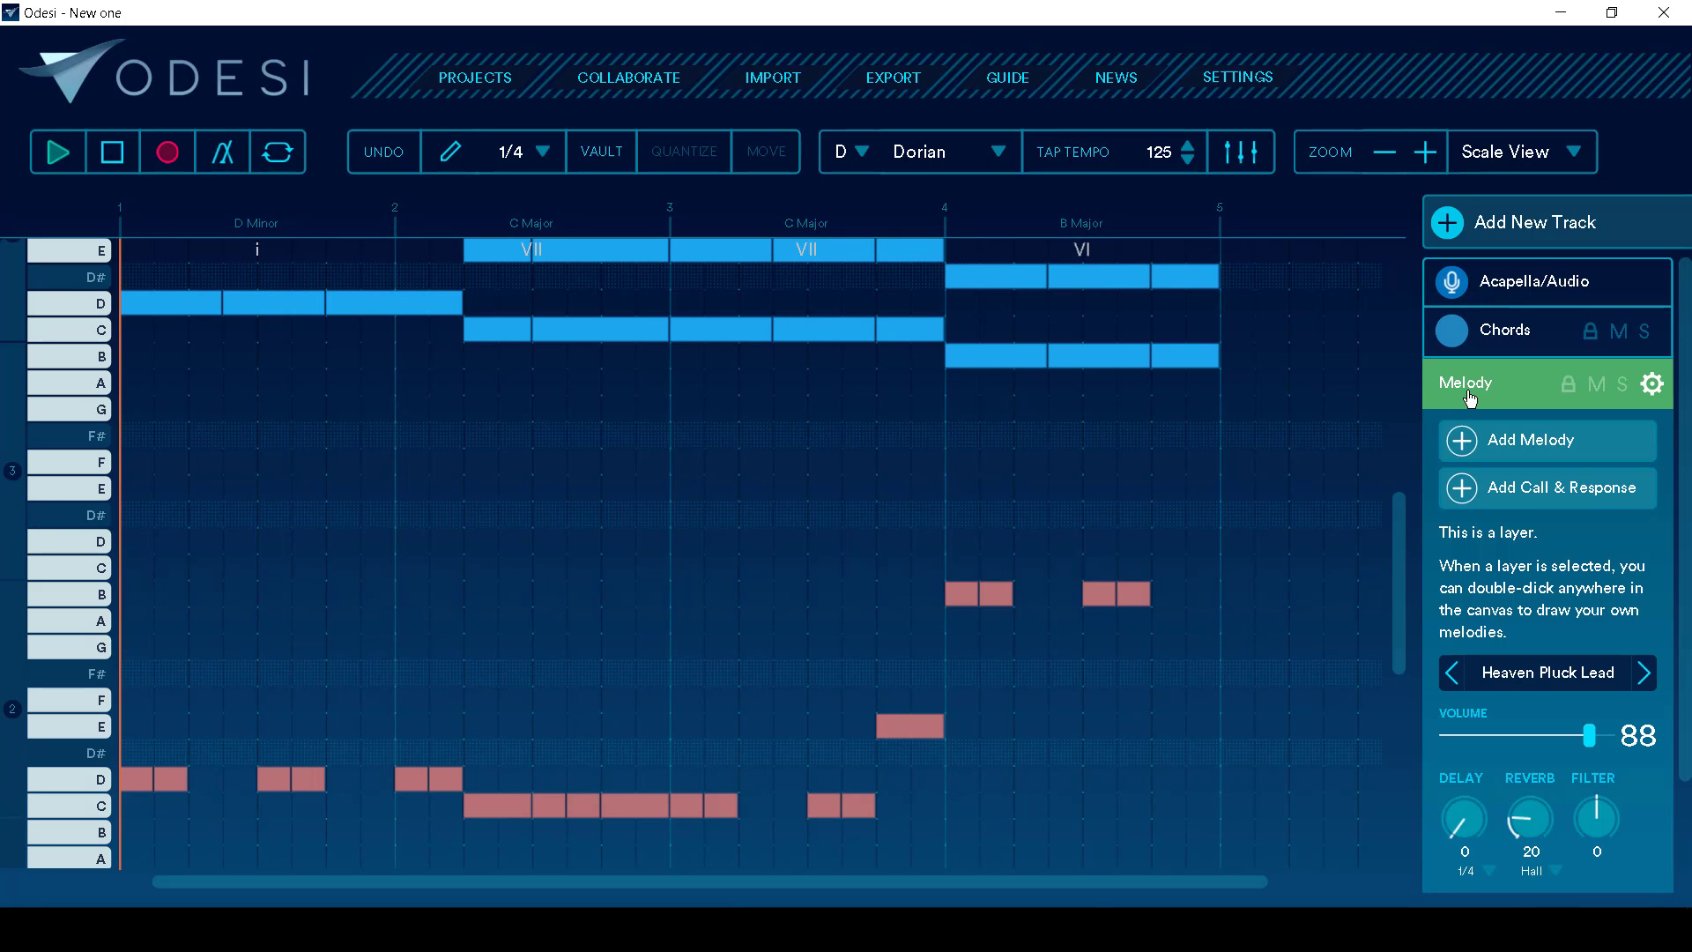
{"action": "left_click", "coordinate": [1496, 444]}
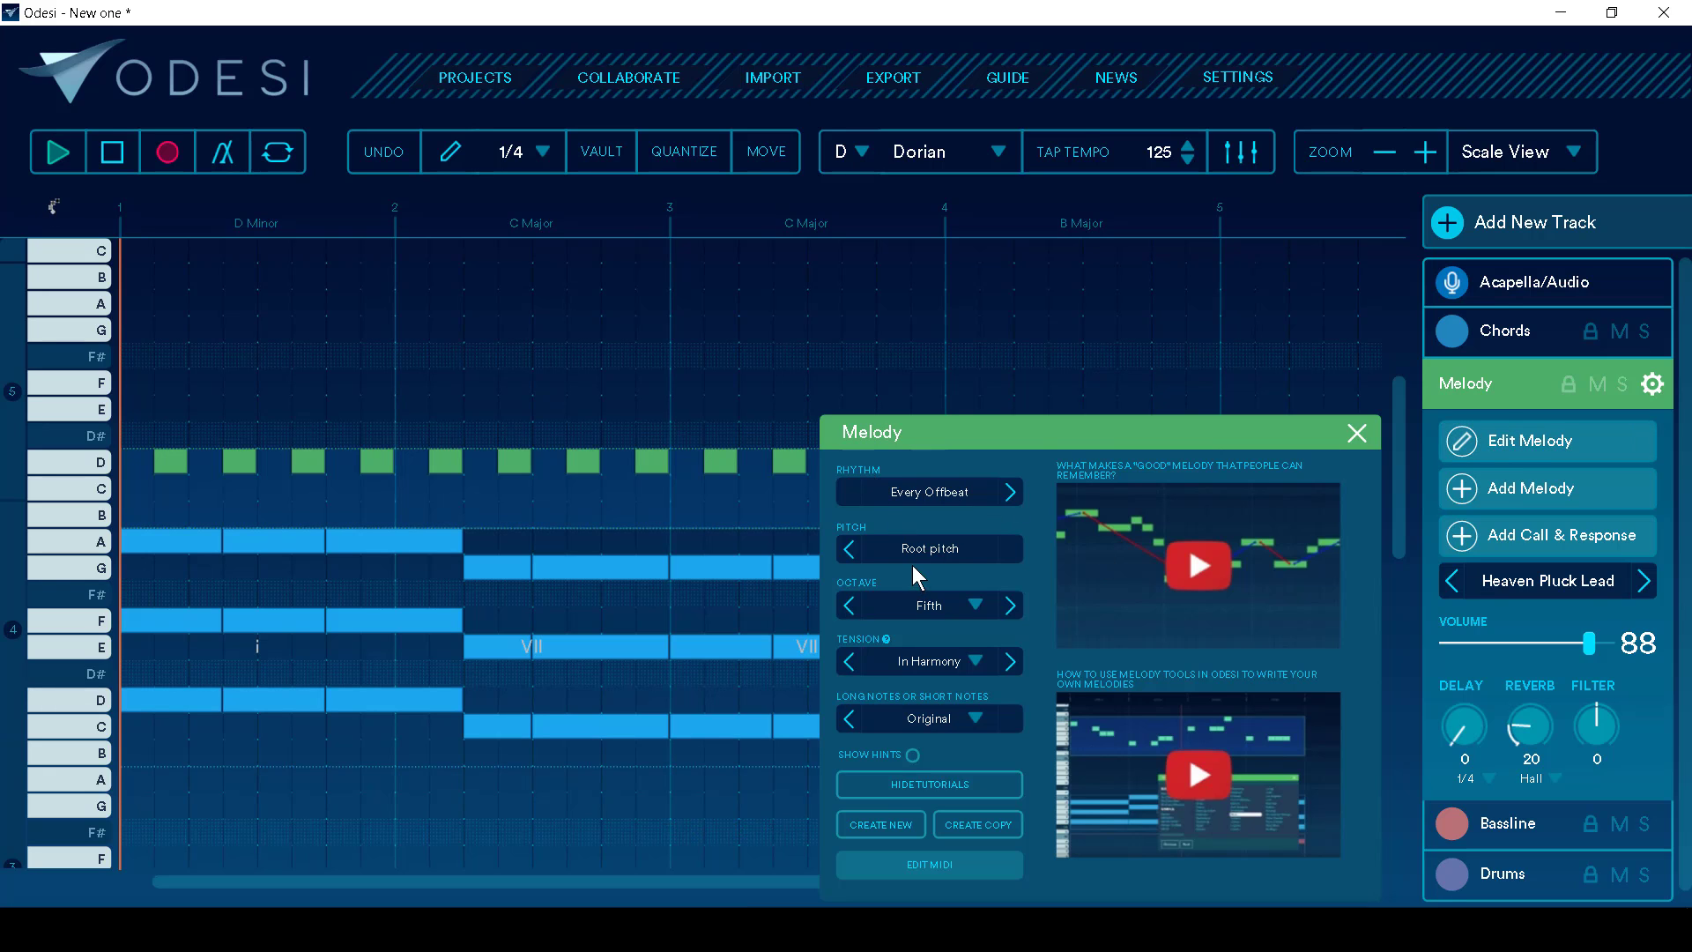
Step: Audition the Arp 2, Pluck 3 and Ride 8 pitch patterns, then settle on Arp 4
{"action": "left_click", "coordinate": [960, 557]}
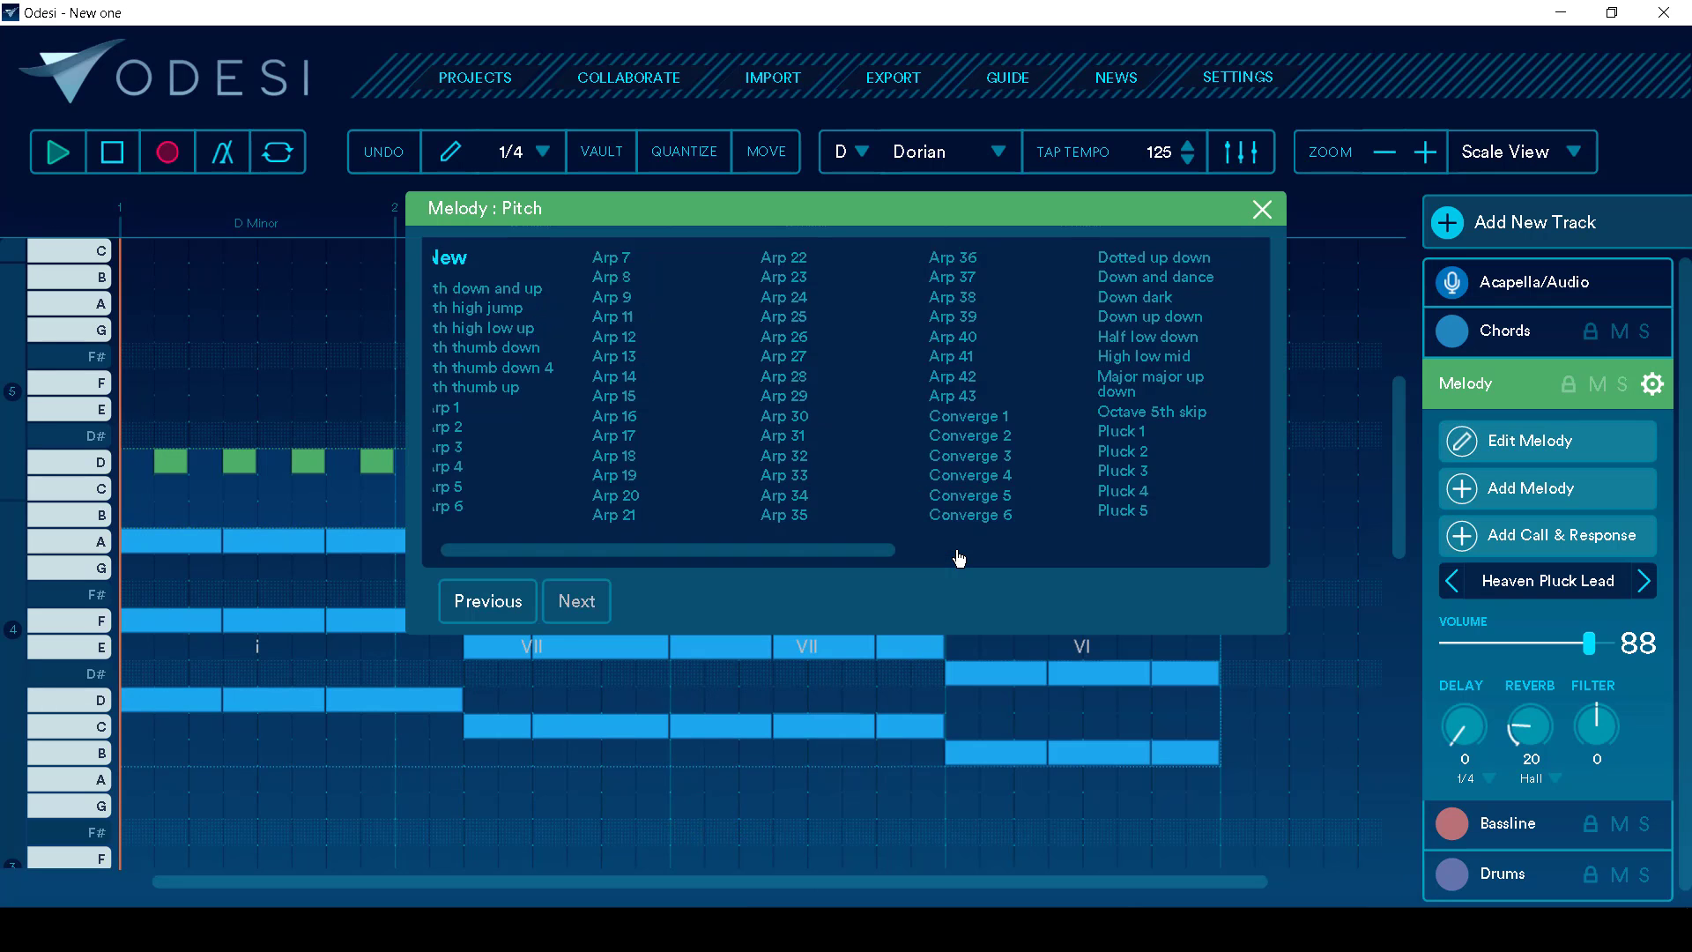
{"action": "left_click_drag", "start_coordinate": [956, 550], "coordinate": [479, 550]}
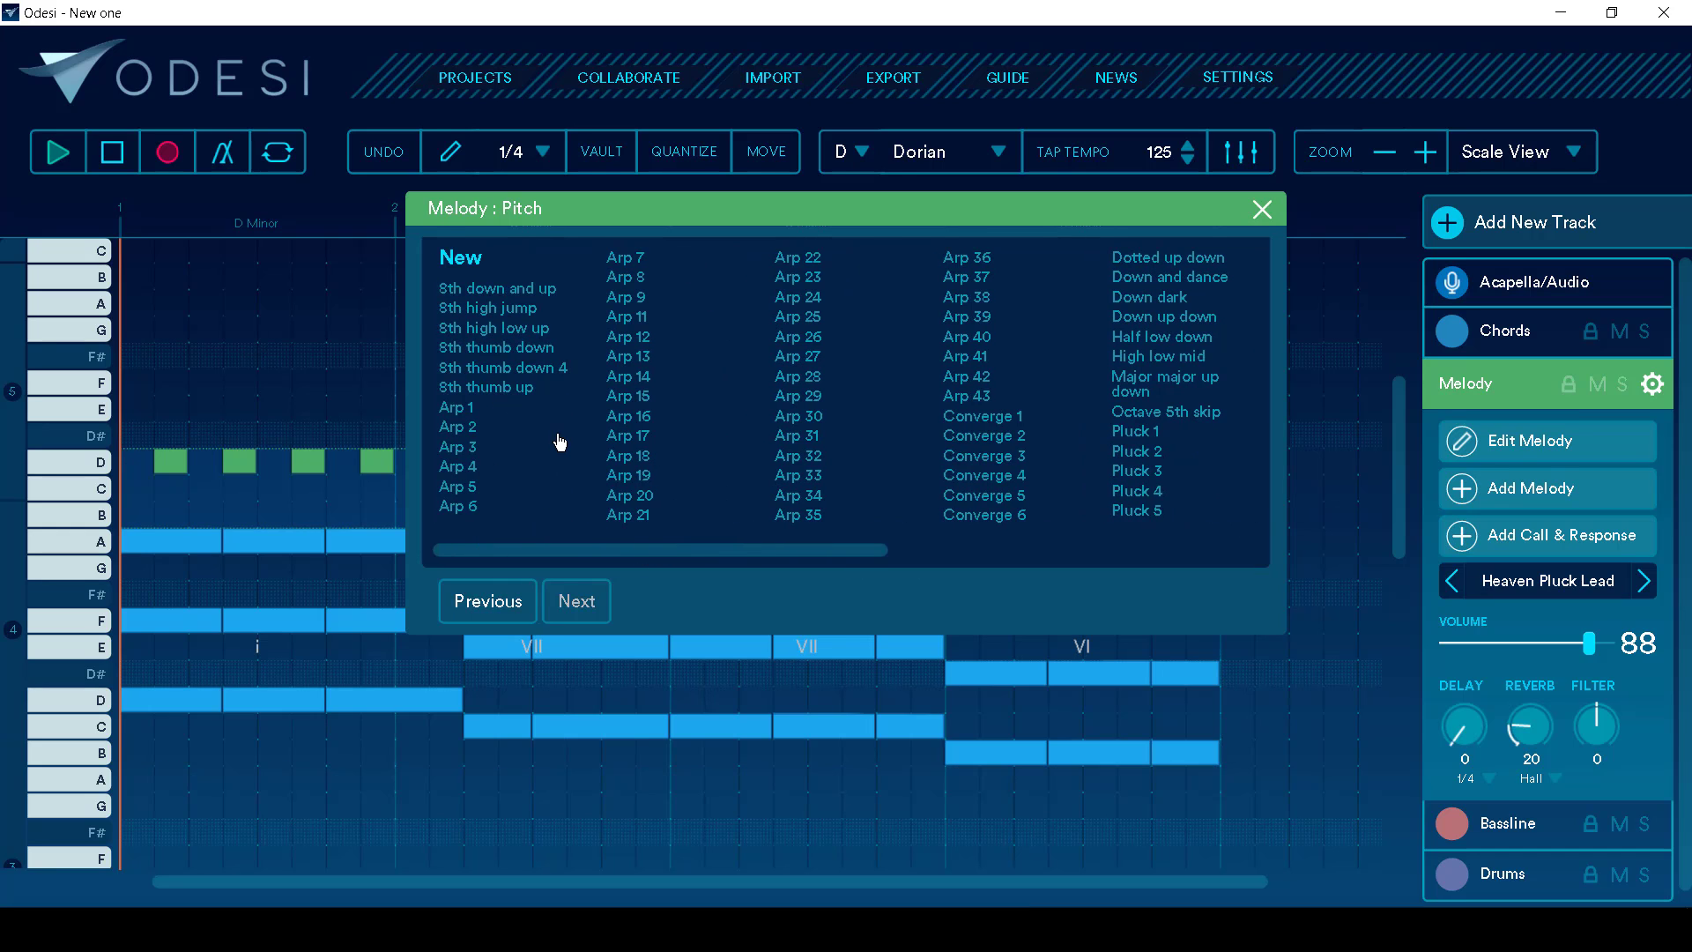
{"action": "left_click", "coordinate": [480, 428]}
{"action": "key", "text": "space"}
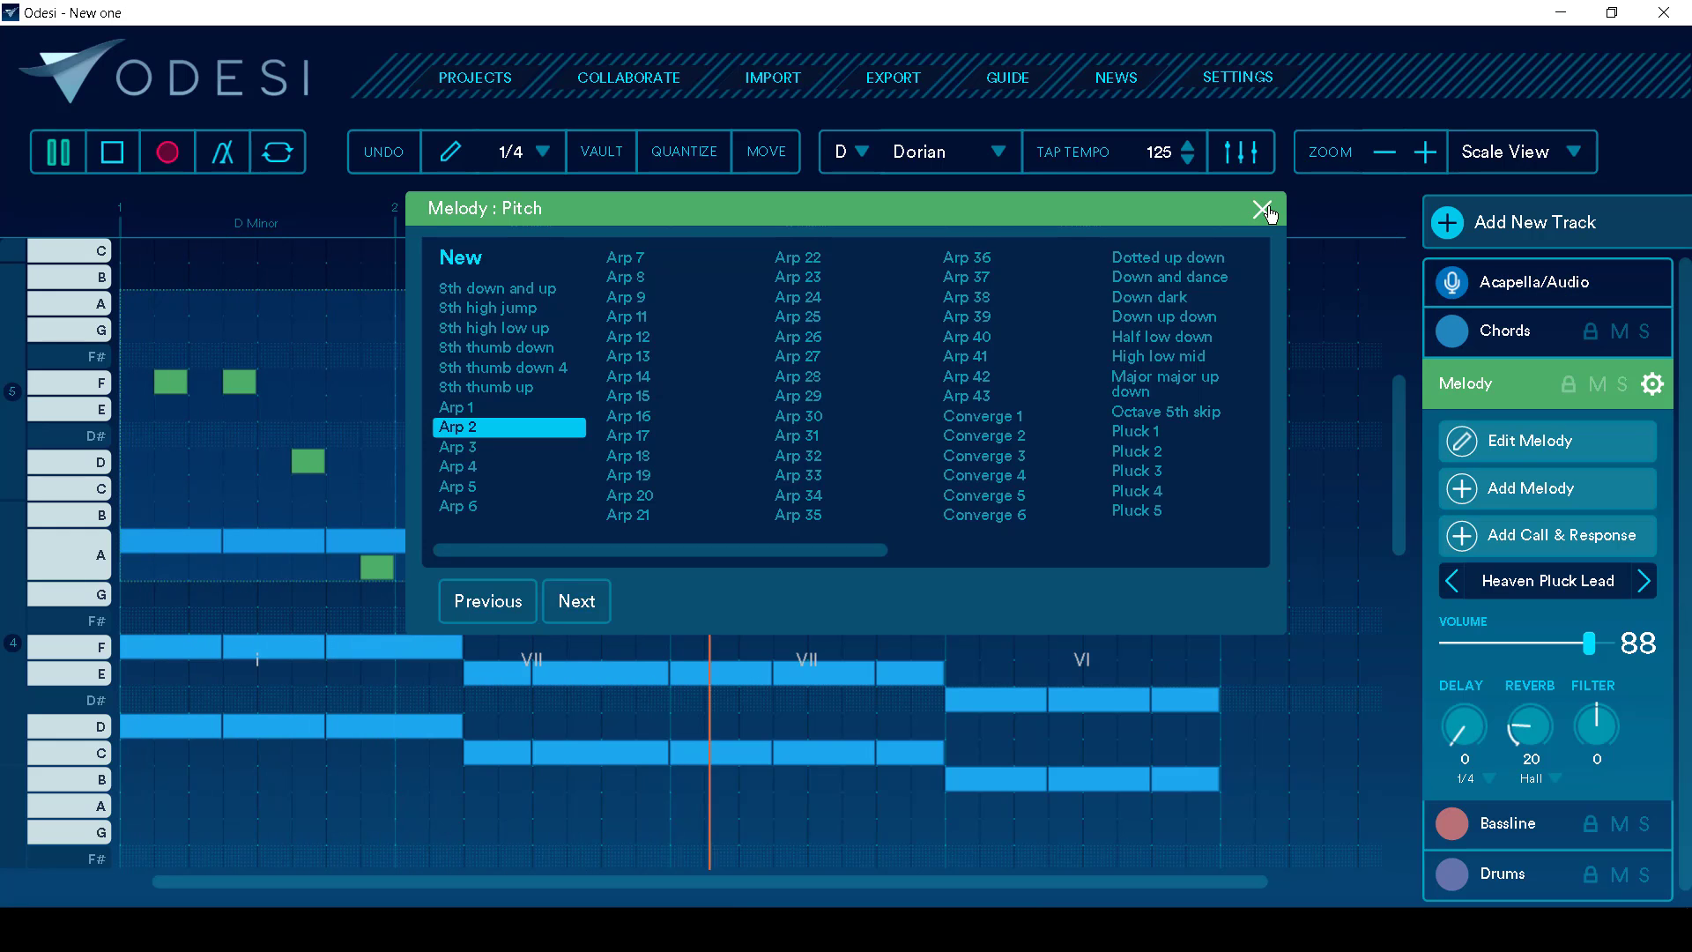
{"action": "left_click", "coordinate": [1121, 476]}
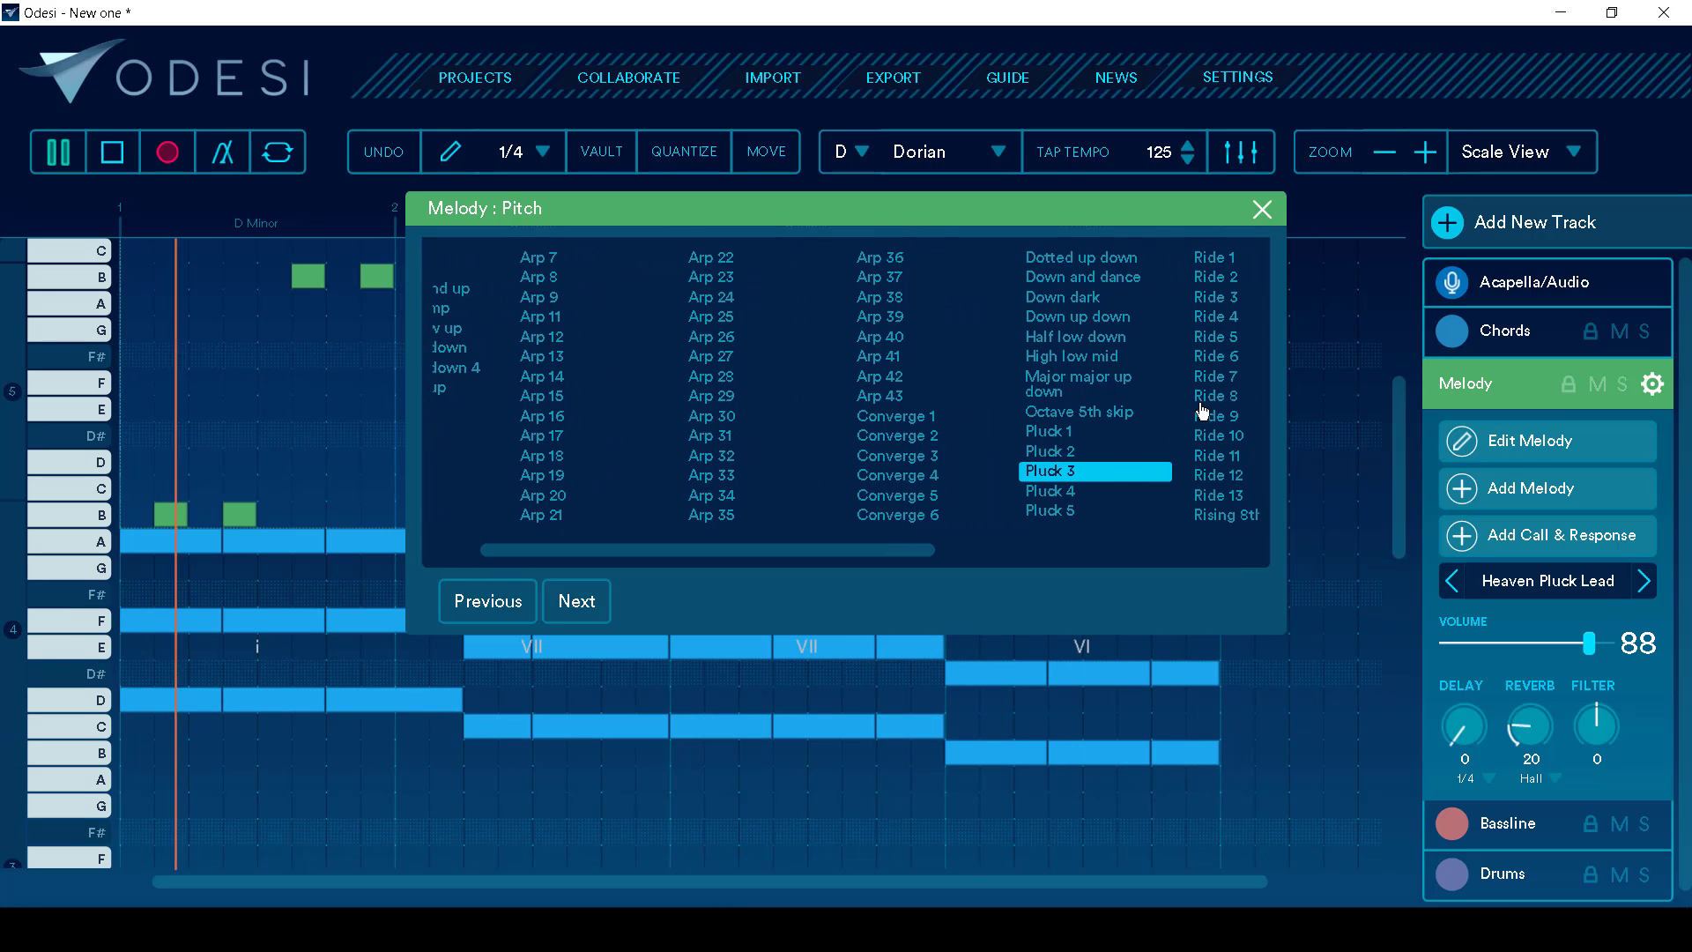
{"action": "left_click", "coordinate": [1203, 399]}
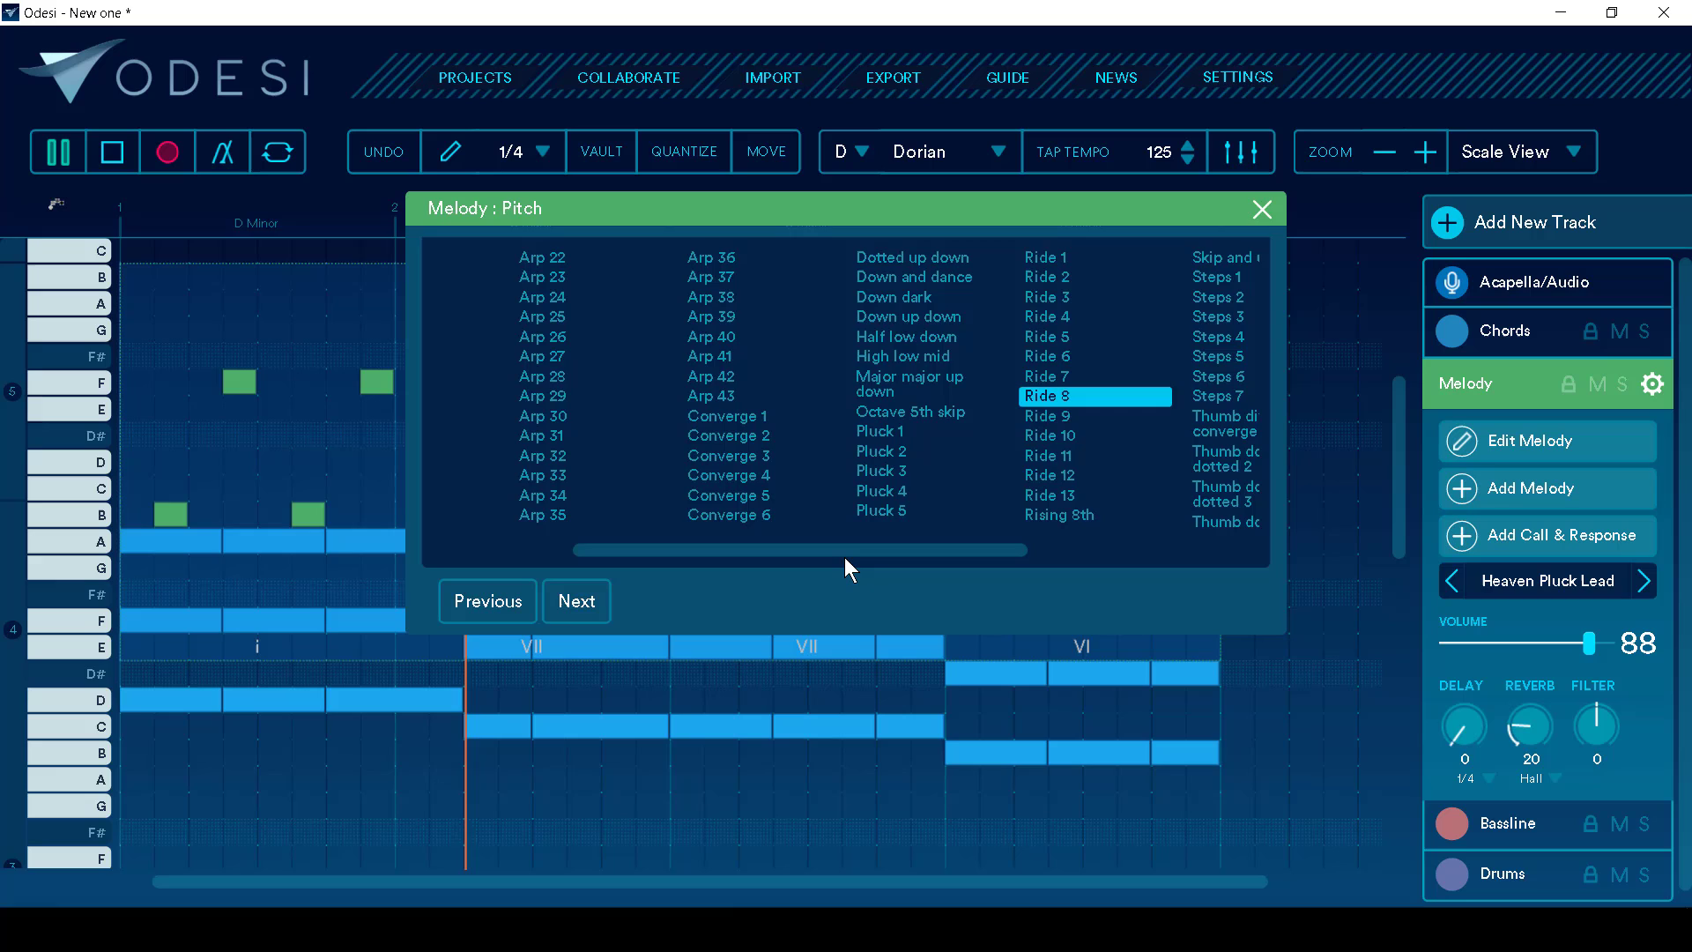
{"action": "left_click_drag", "start_coordinate": [839, 547], "coordinate": [1013, 525]}
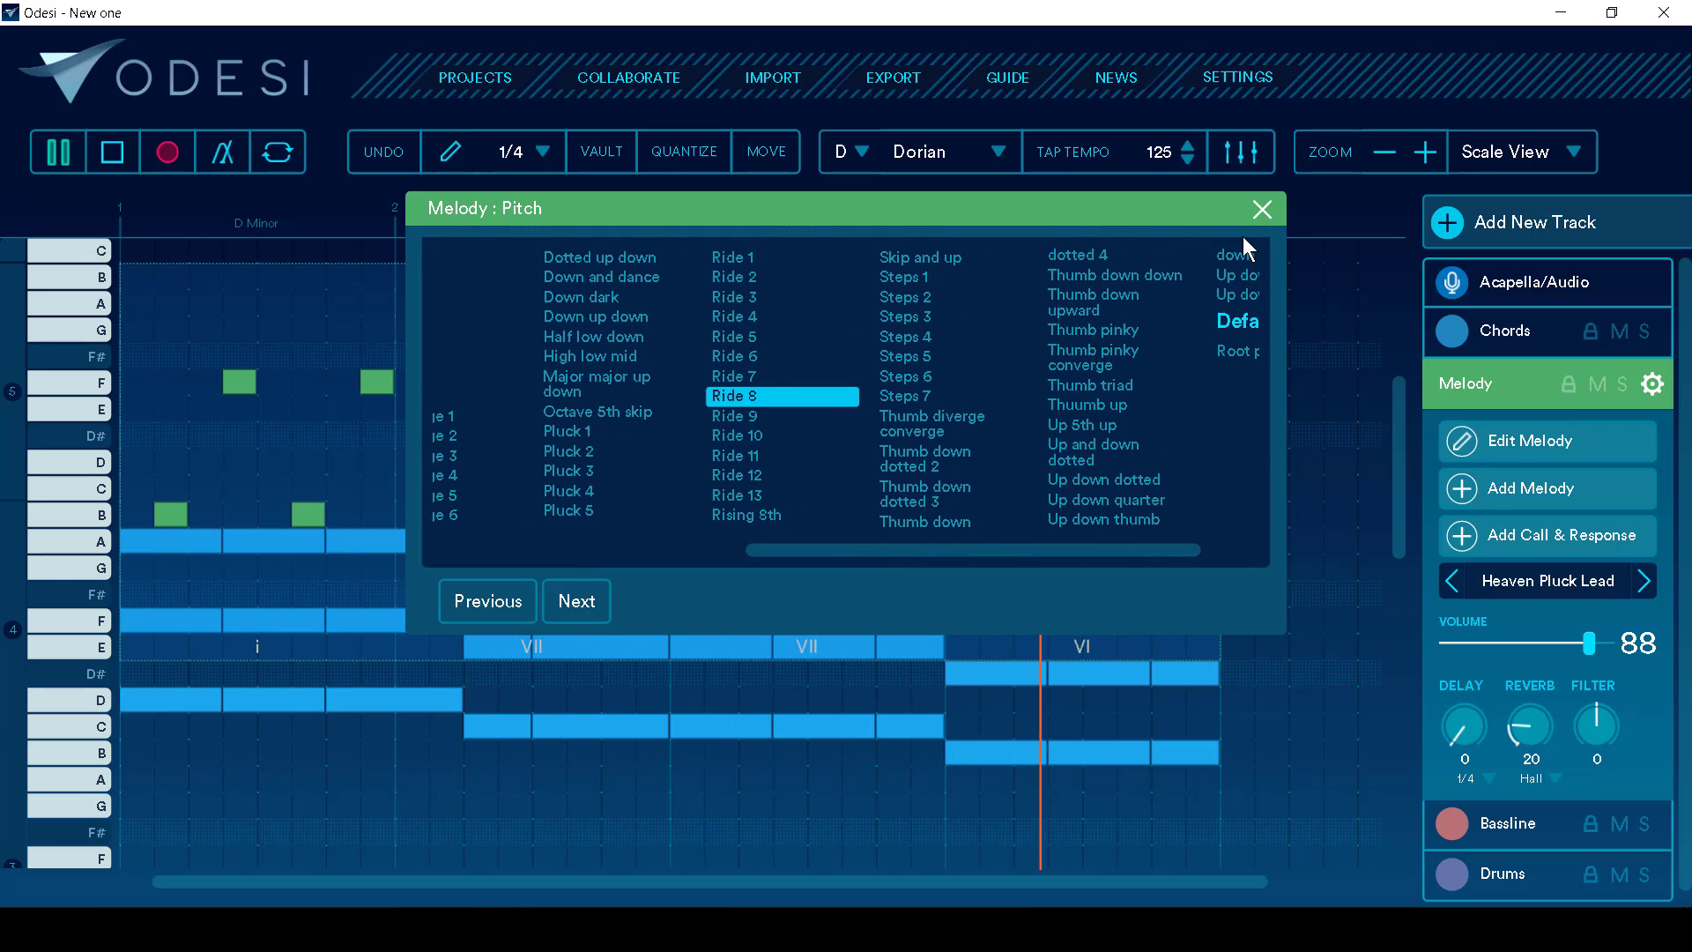
{"action": "left_click_drag", "start_coordinate": [869, 551], "coordinate": [556, 551]}
{"action": "left_click", "coordinate": [486, 469]}
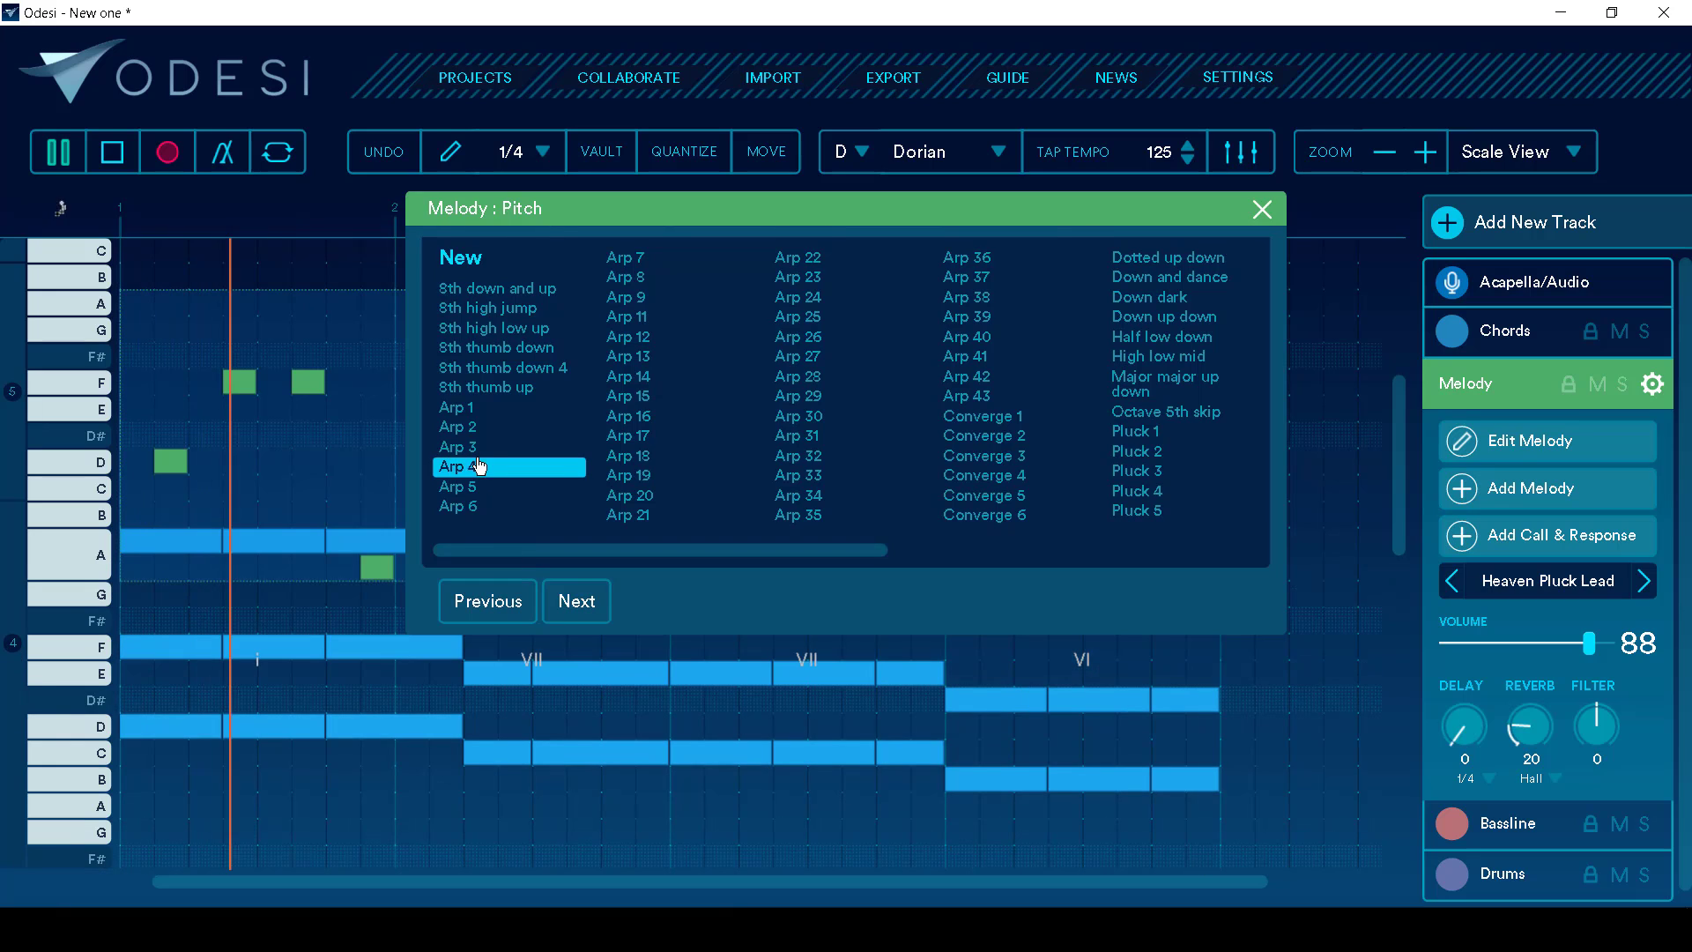
Step: Add a short E5 melody note at the start of bar 3 and collapse the melody settings
{"action": "left_click", "coordinate": [1262, 212]}
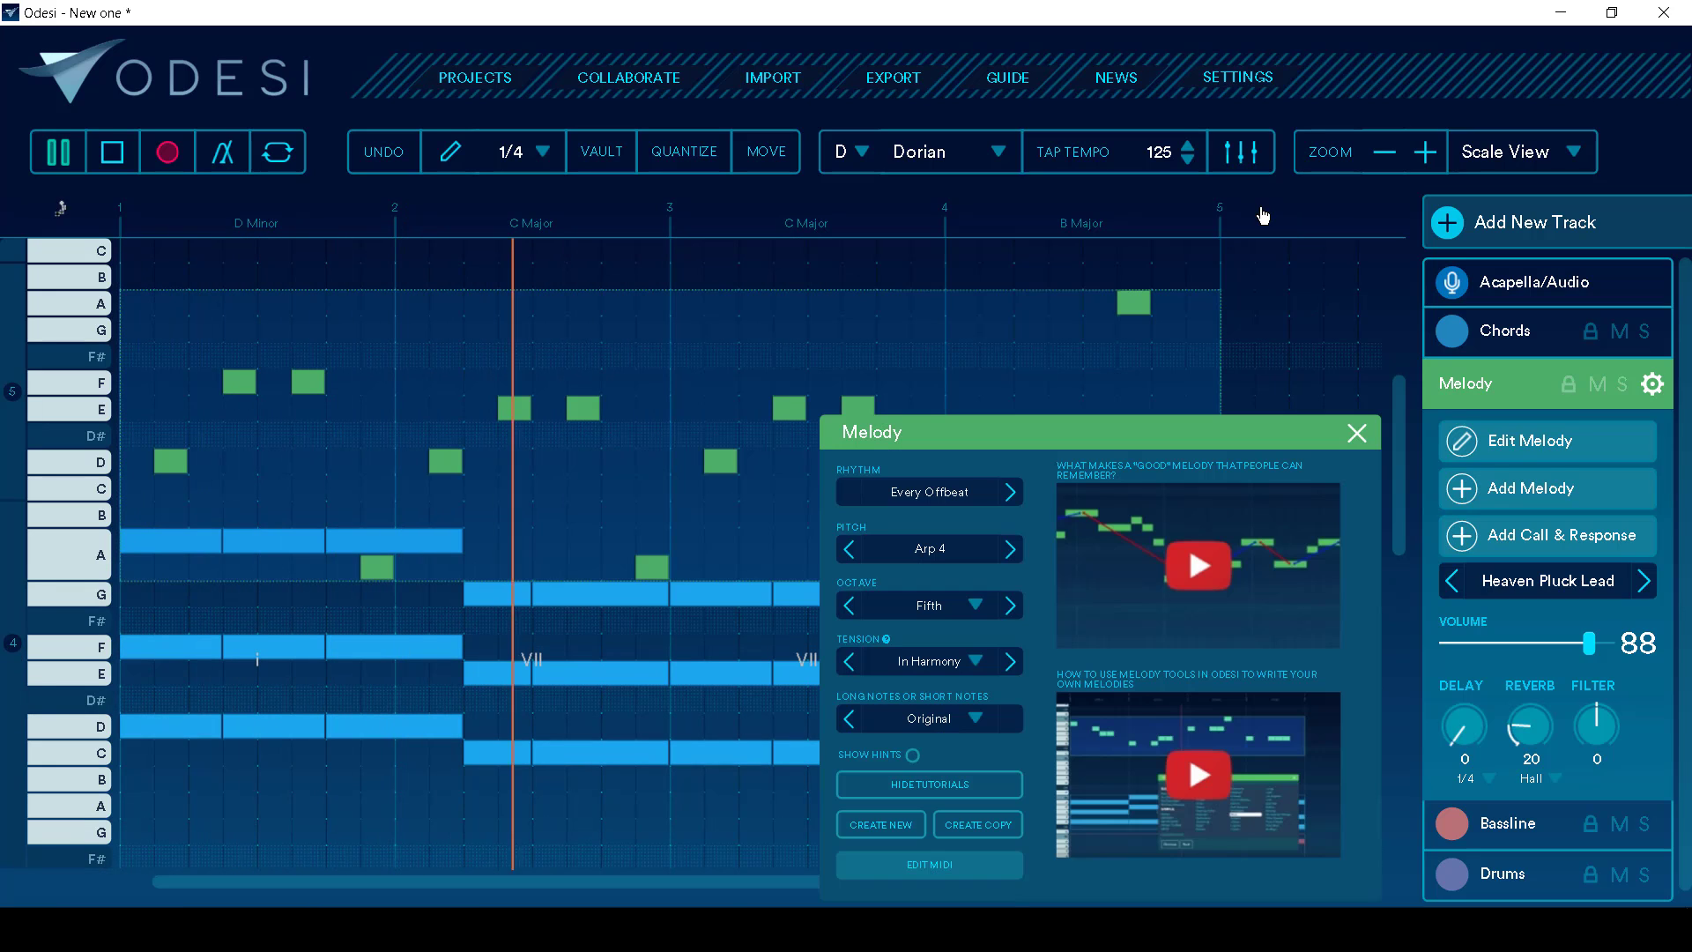
{"action": "left_click", "coordinate": [892, 403]}
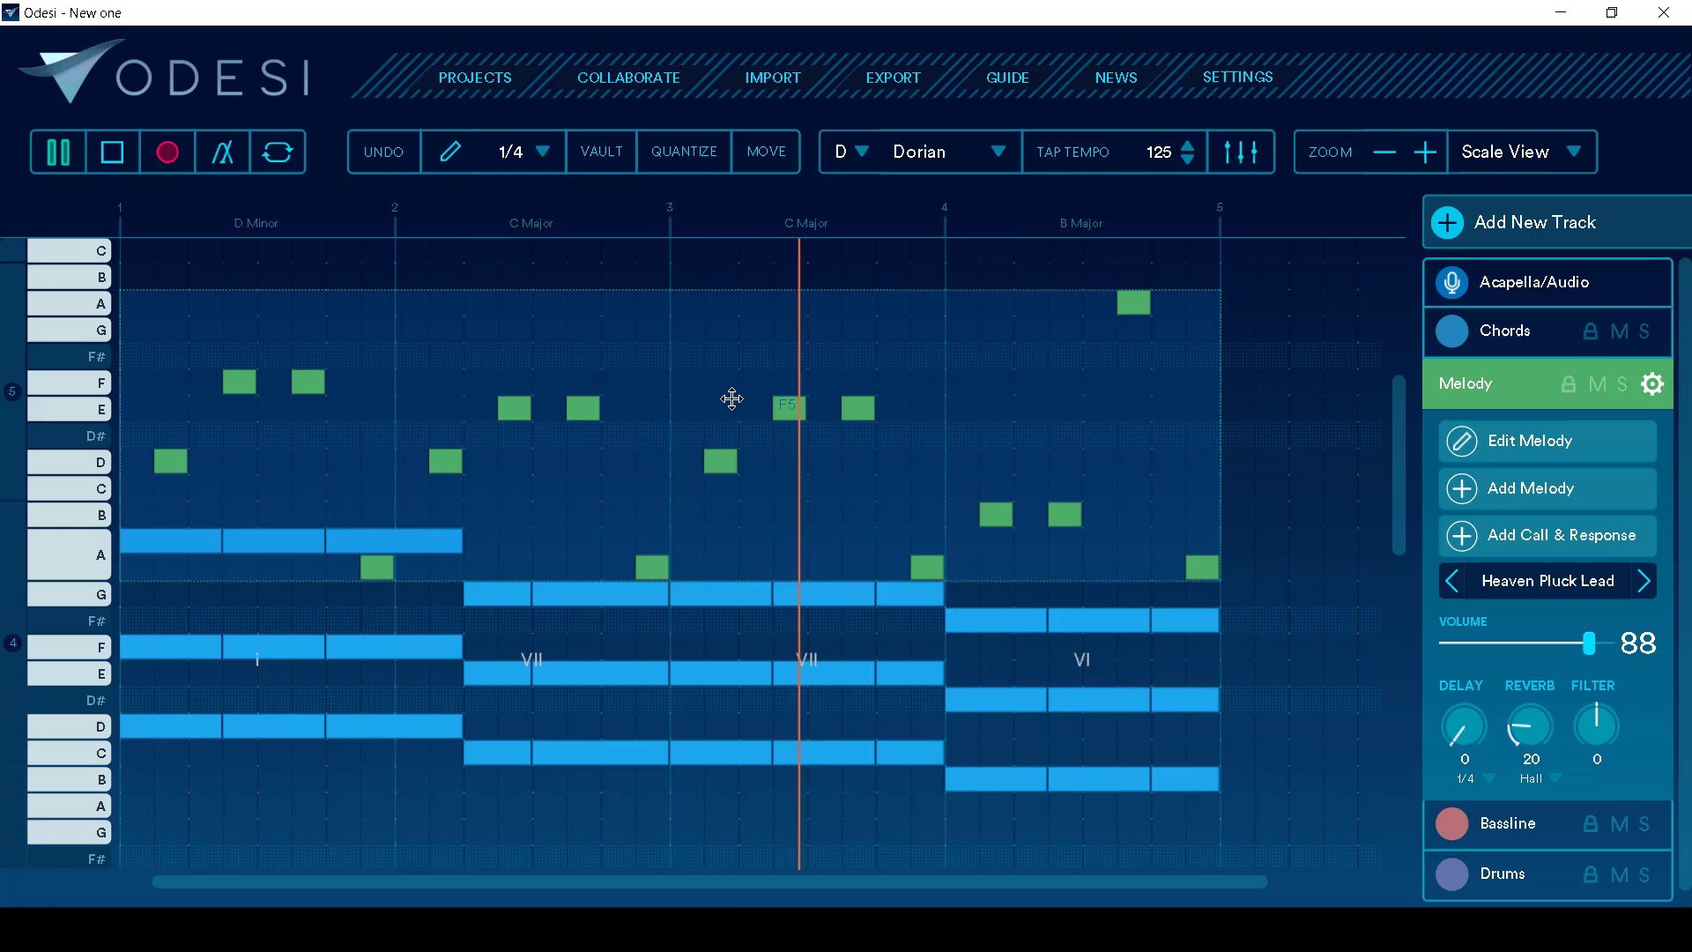
{"action": "left_click", "coordinate": [690, 276]}
{"action": "left_click_drag", "start_coordinate": [690, 276], "coordinate": [698, 415]}
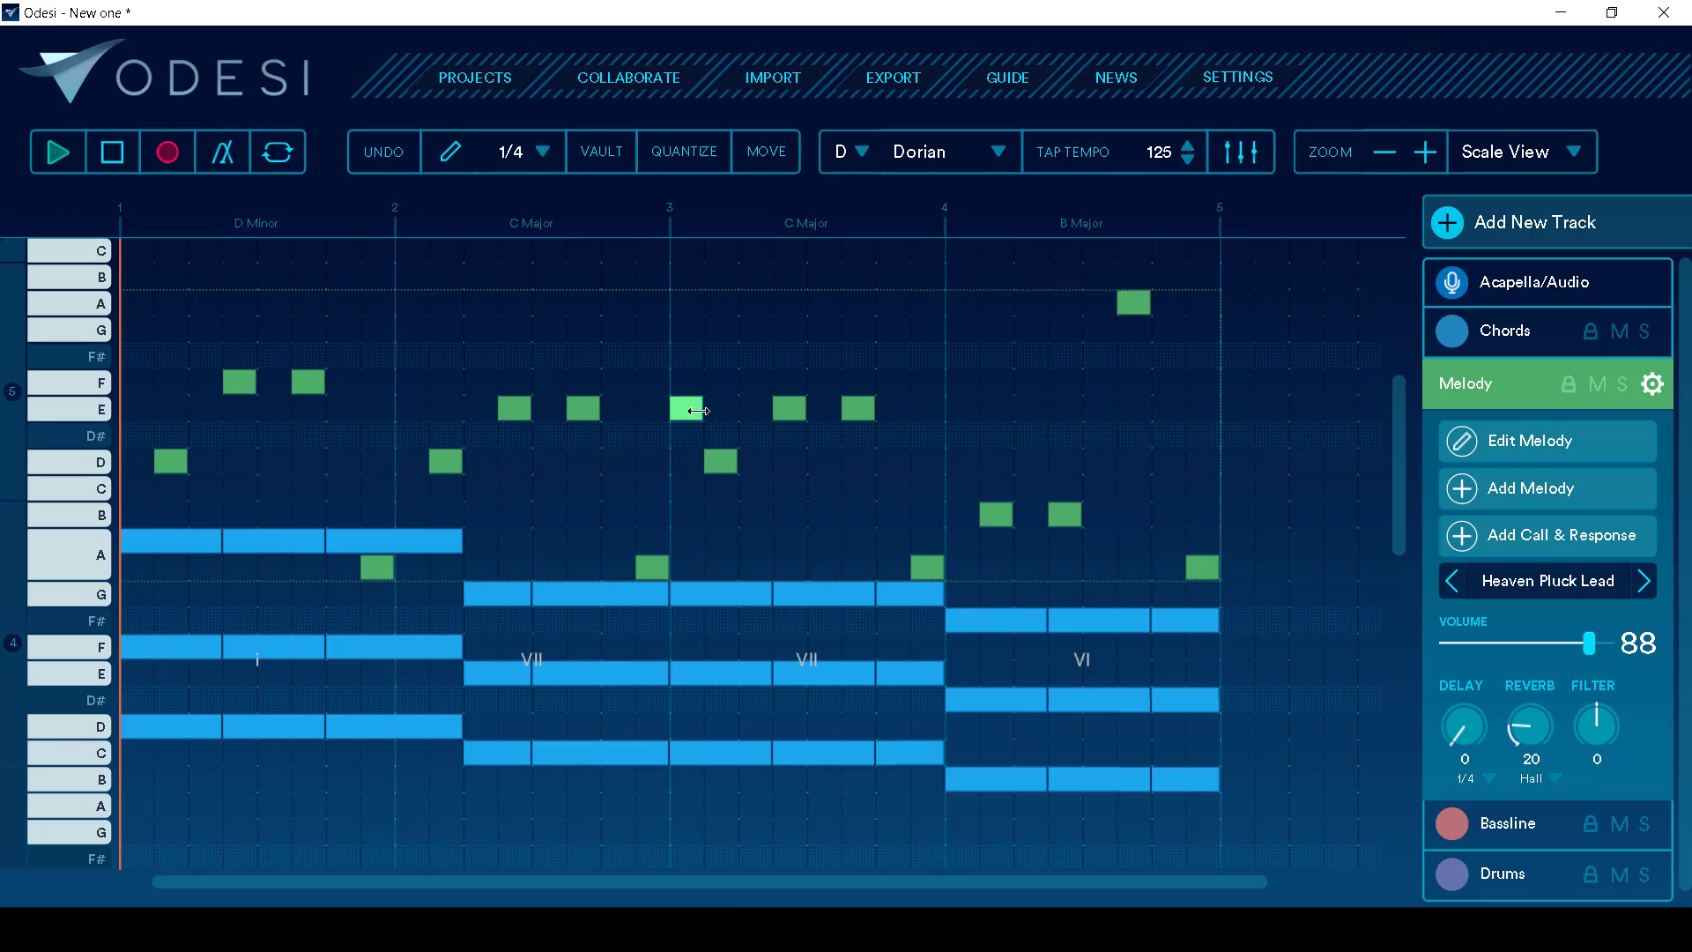
{"action": "scroll", "coordinate": [695, 414], "scroll_direction": "down", "scroll_amount": 2}
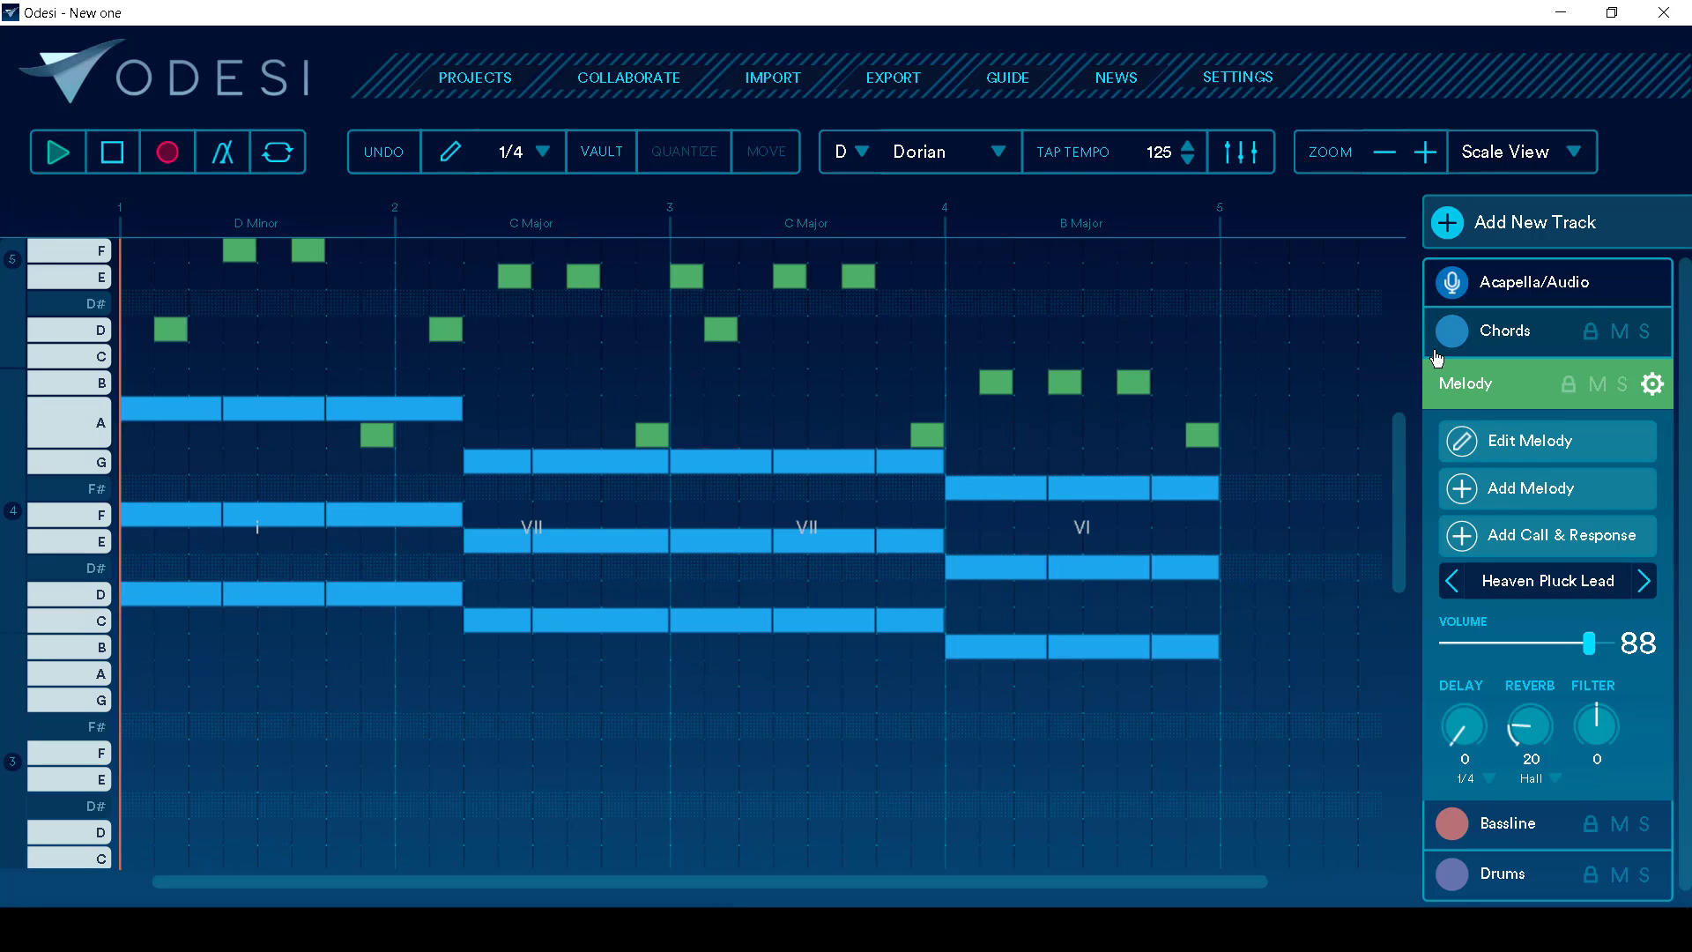
{"action": "left_click", "coordinate": [1459, 381]}
Step: Add drums to the Drums track using the 707 kit
{"action": "left_click", "coordinate": [1501, 492]}
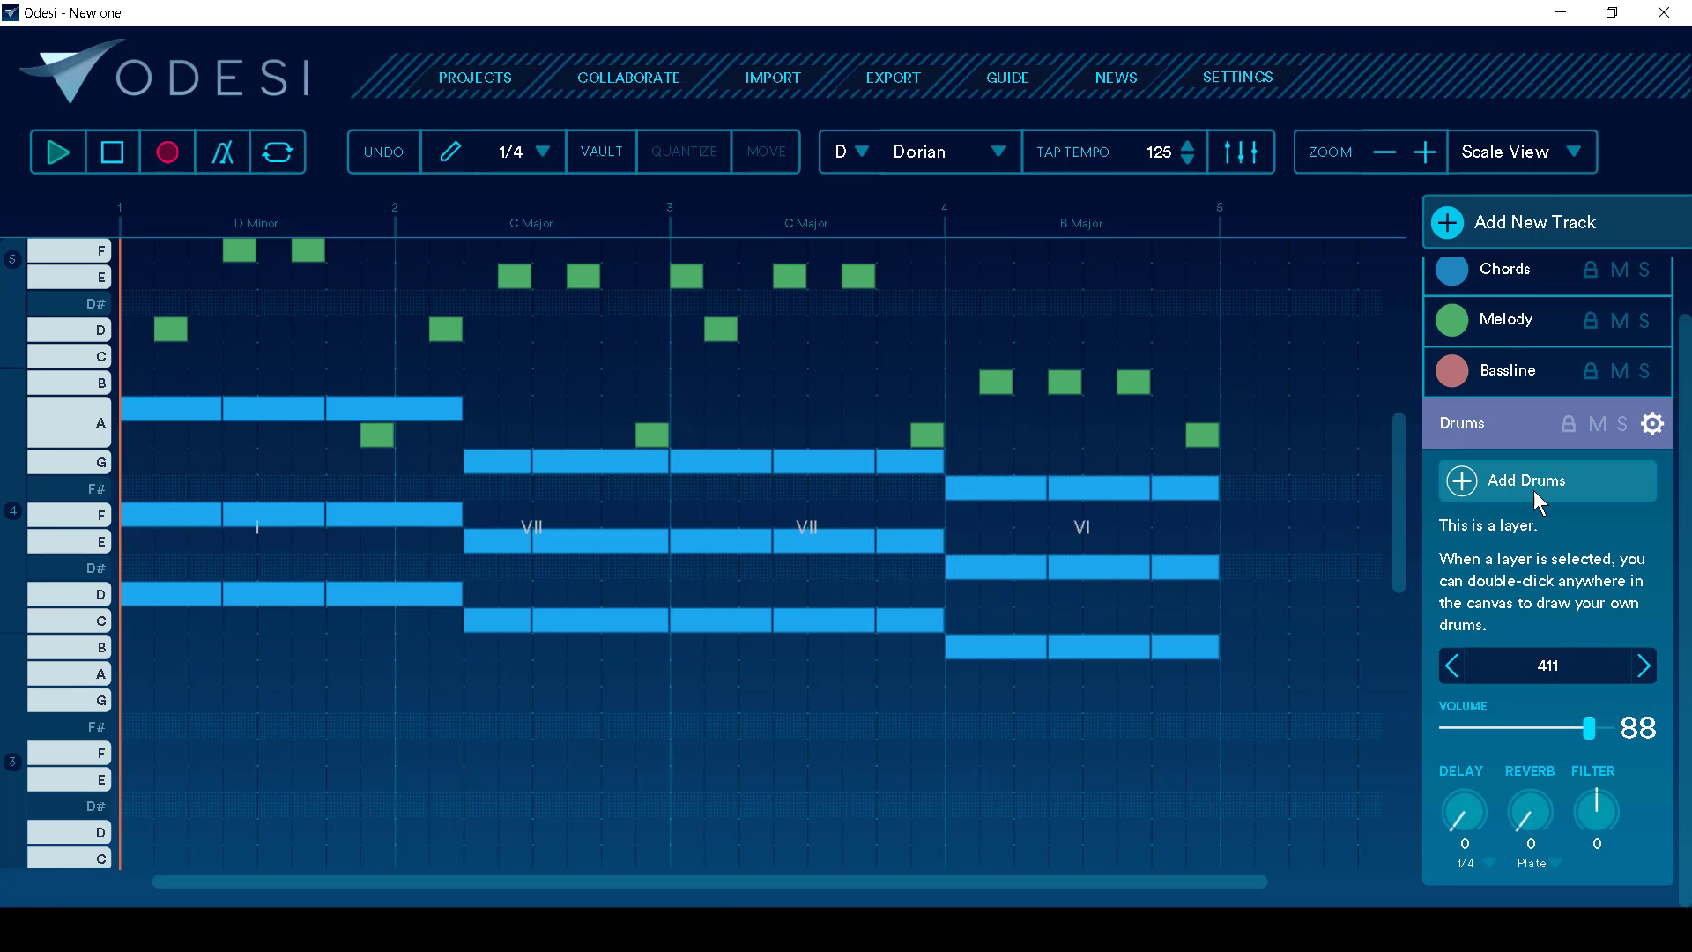
{"action": "left_click", "coordinate": [1536, 494]}
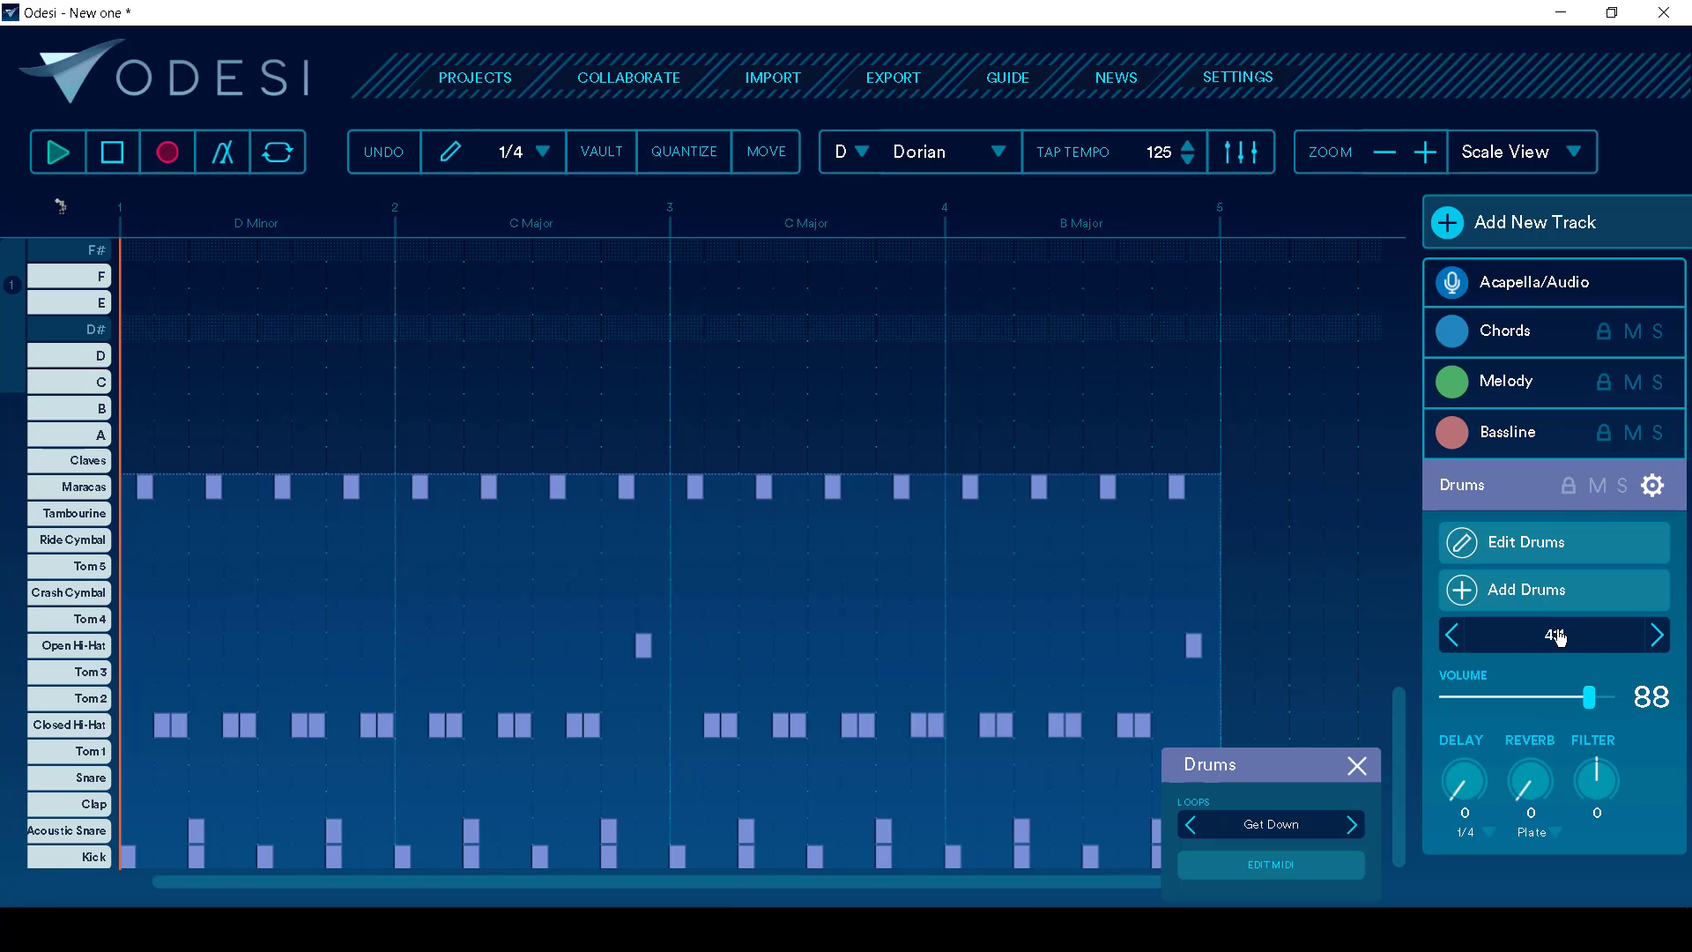
{"action": "left_click", "coordinate": [1556, 636]}
{"action": "left_click", "coordinate": [450, 507]}
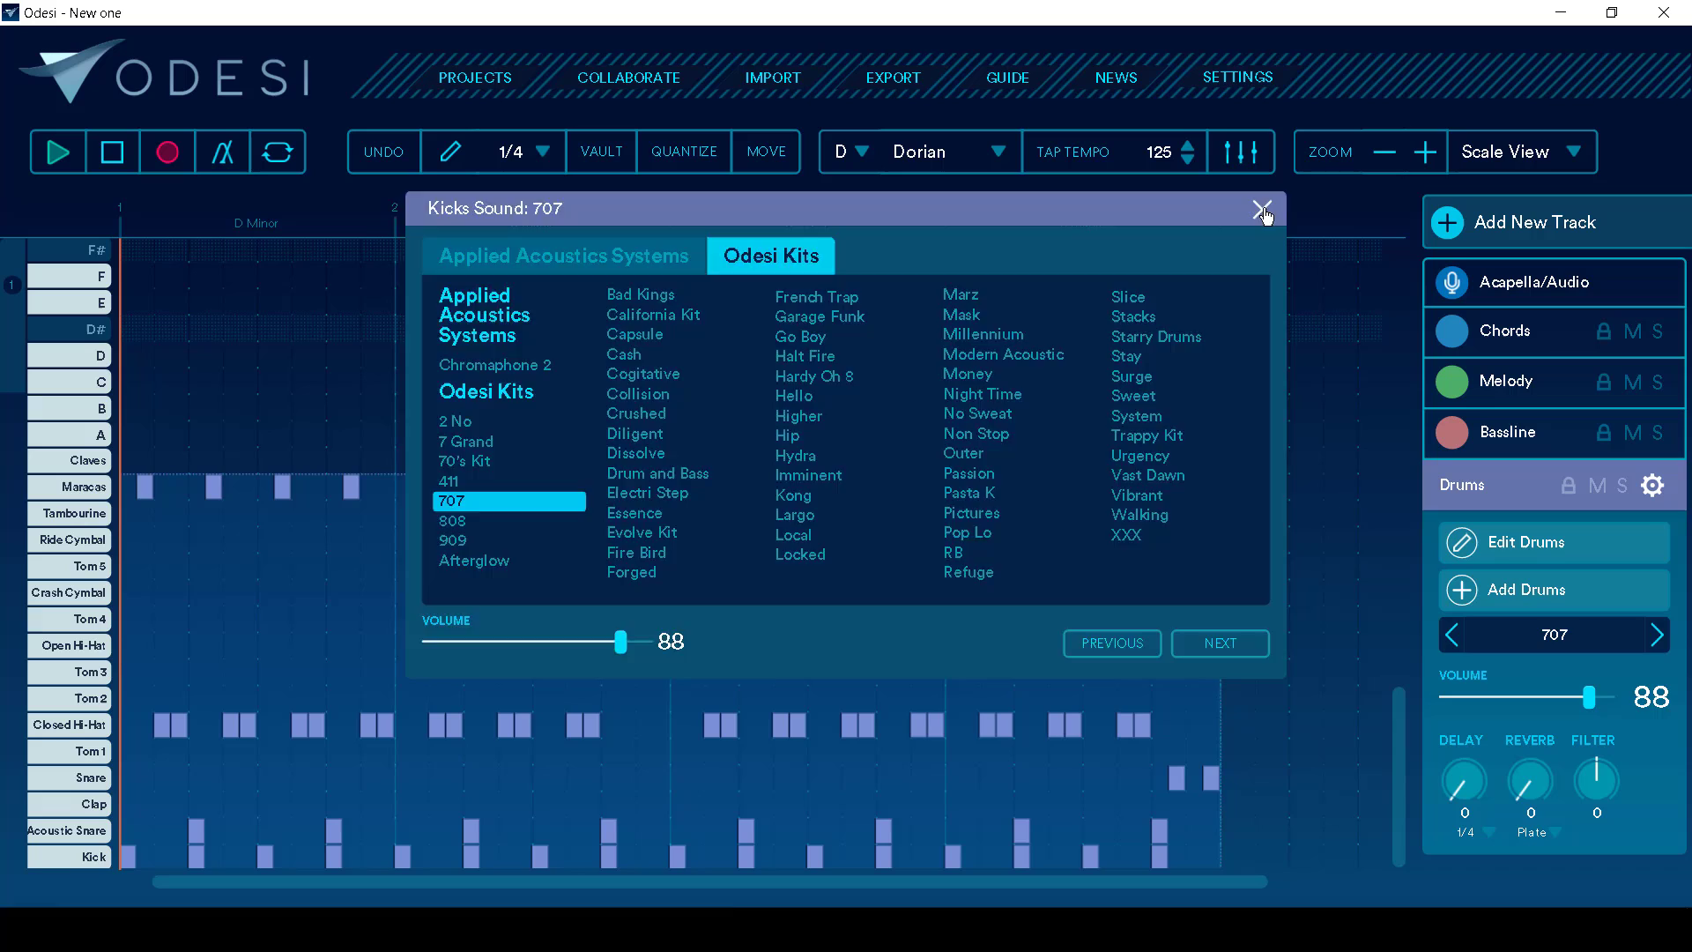
{"action": "left_click", "coordinate": [1262, 212]}
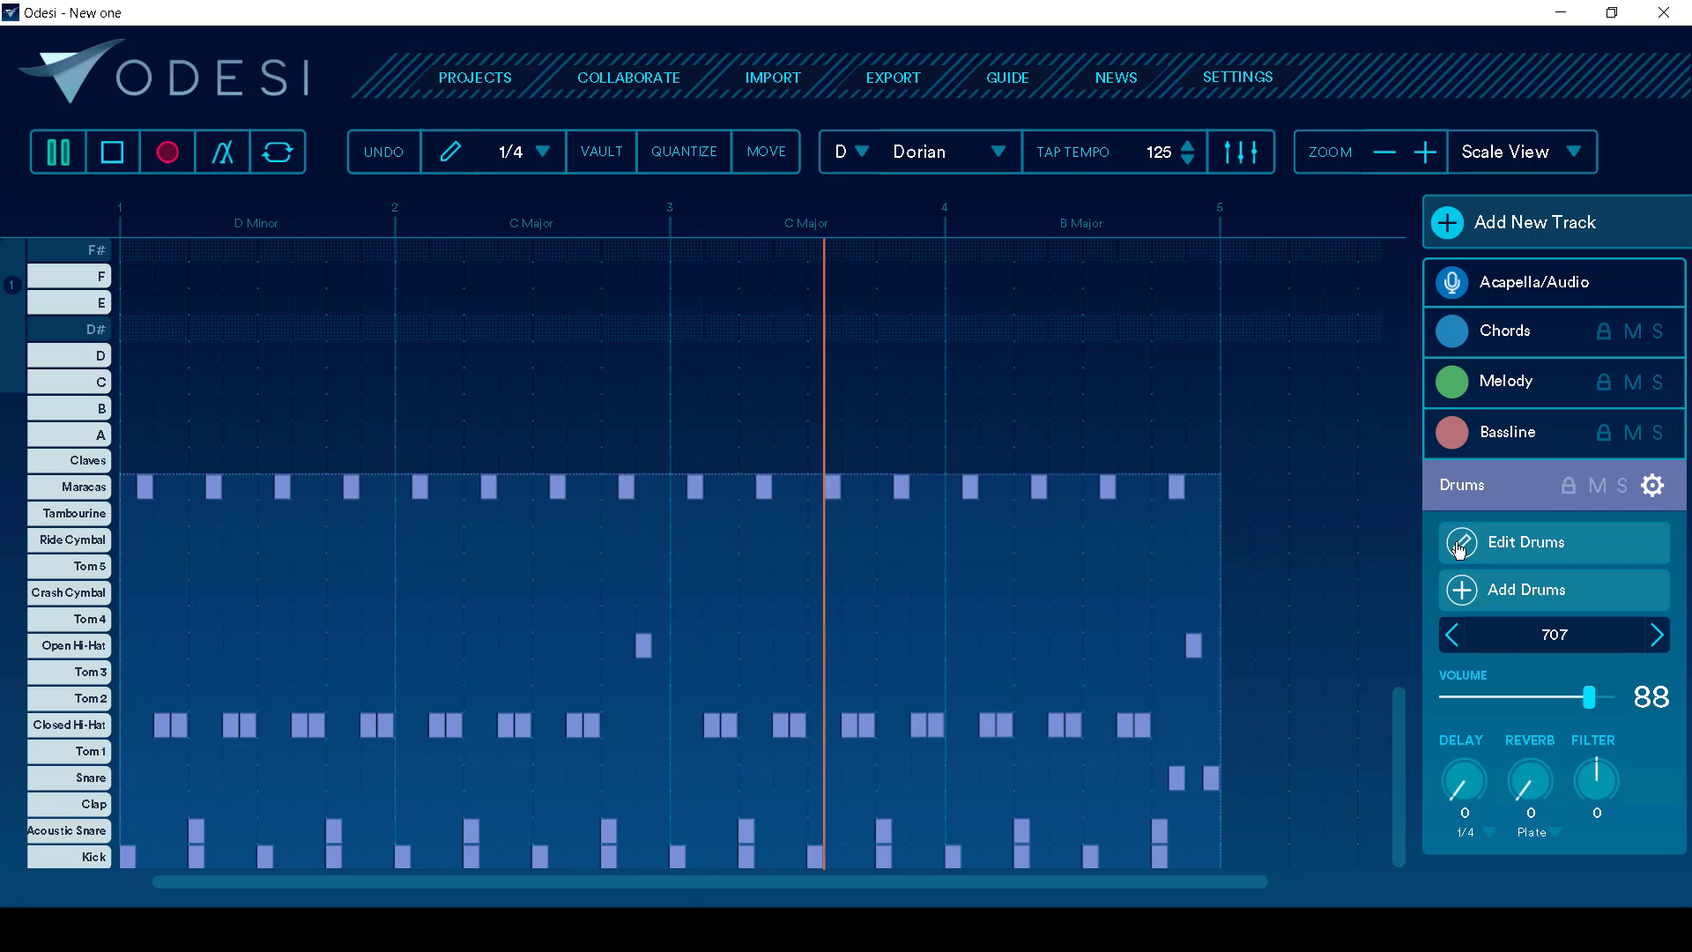
Step: Switch the drum loop to Hello Tom
{"action": "left_click", "coordinate": [1517, 537]}
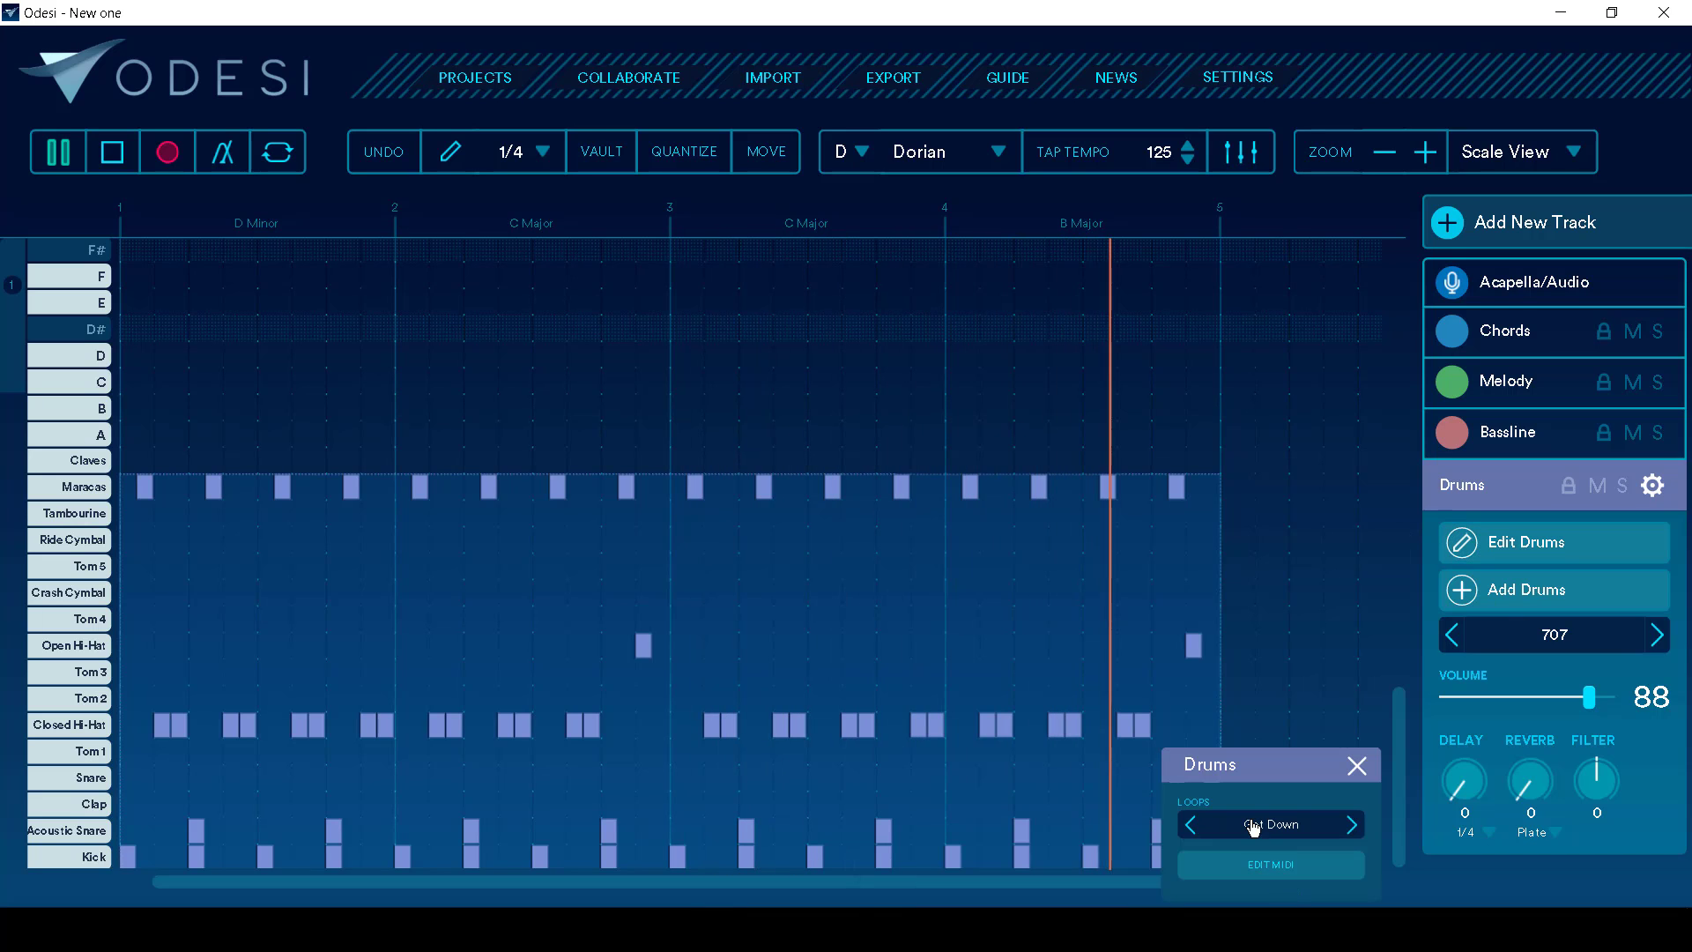
{"action": "left_click", "coordinate": [1251, 823]}
{"action": "left_click", "coordinate": [660, 351]}
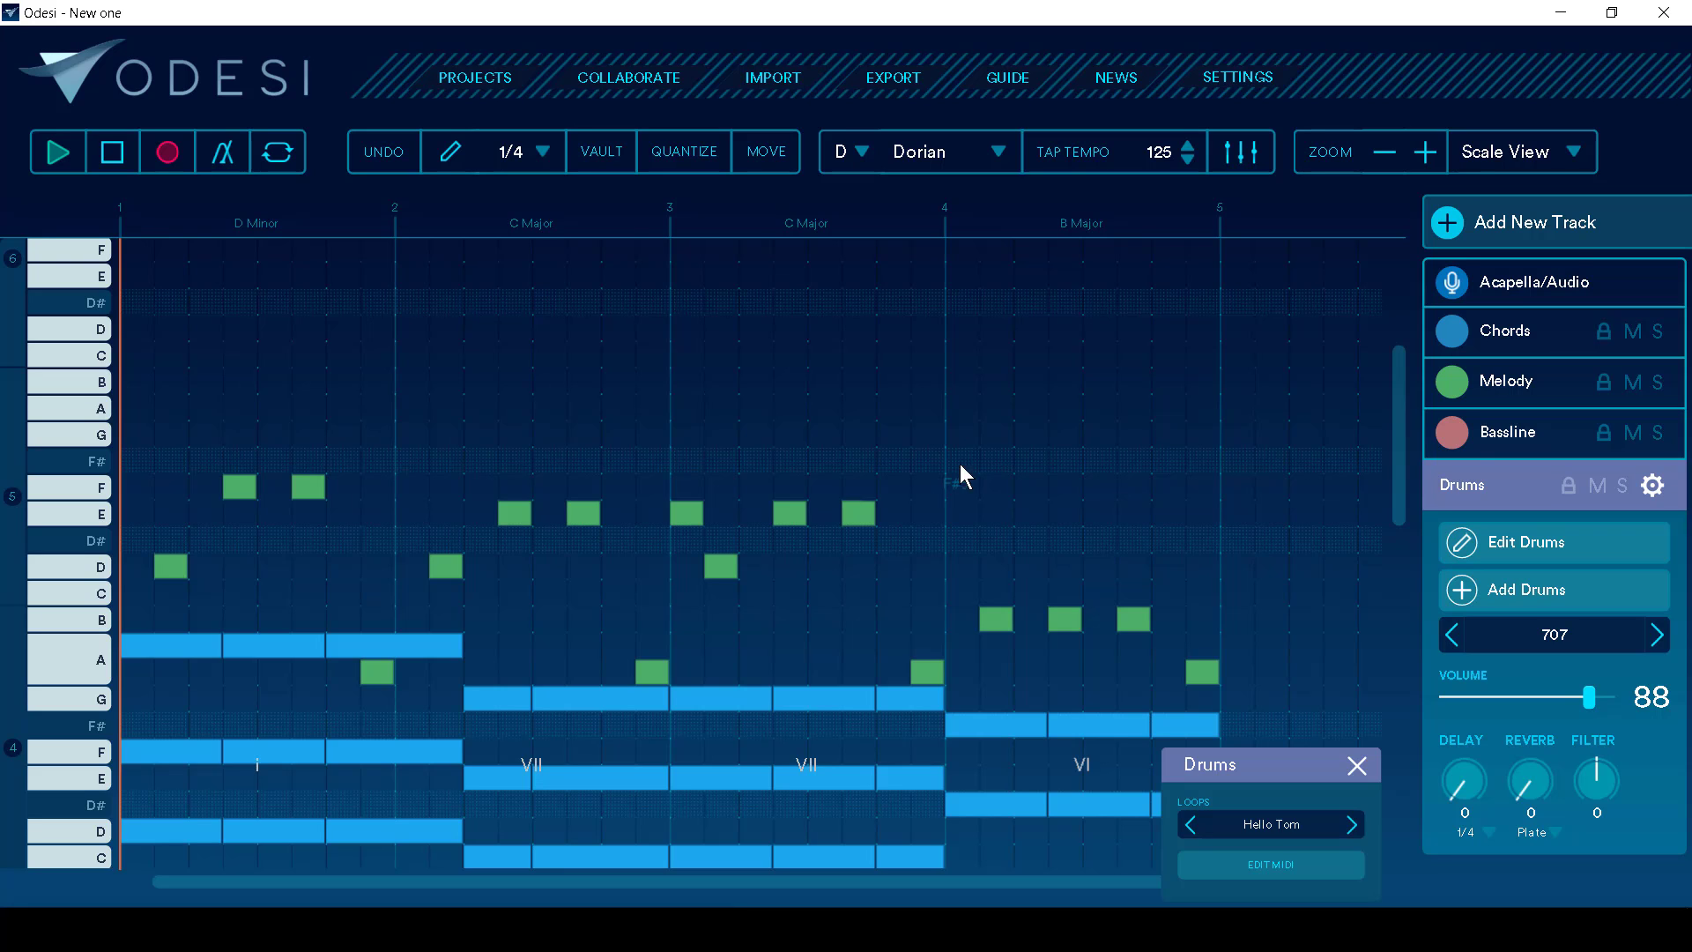
{"action": "left_click", "coordinate": [1488, 490]}
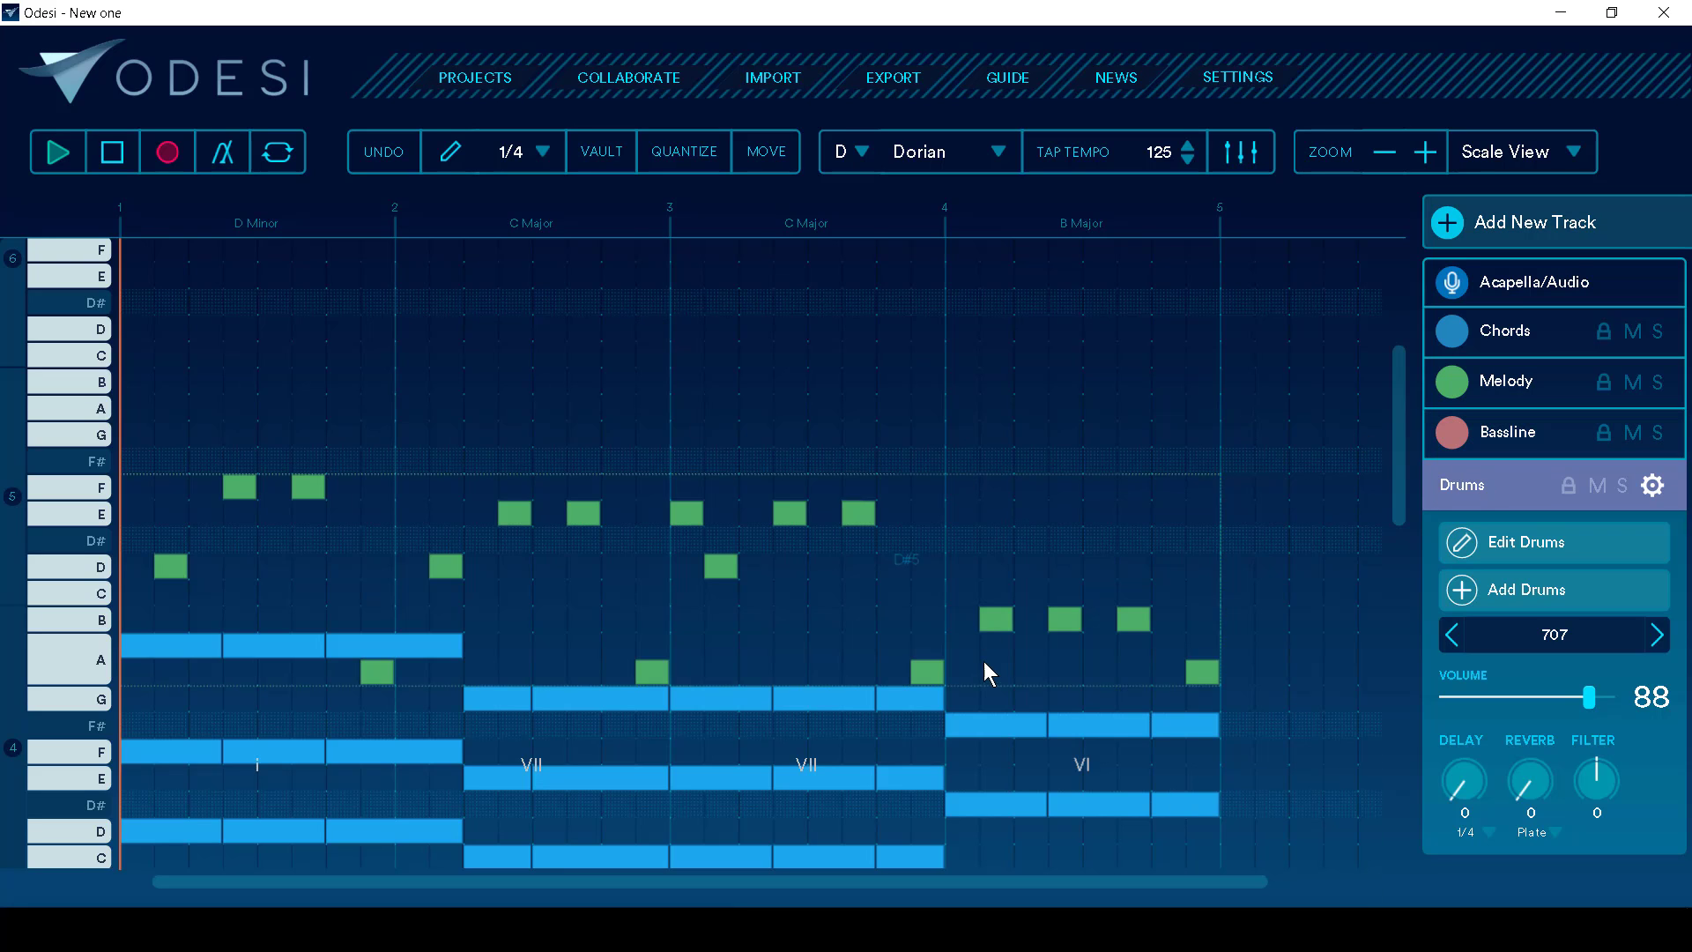
{"action": "scroll", "coordinate": [982, 662], "scroll_direction": "down", "scroll_amount": 3}
Step: Change the chord progression to i - VI - VII - III (D minor, B major, C major, F major)
{"action": "left_click", "coordinate": [666, 557]}
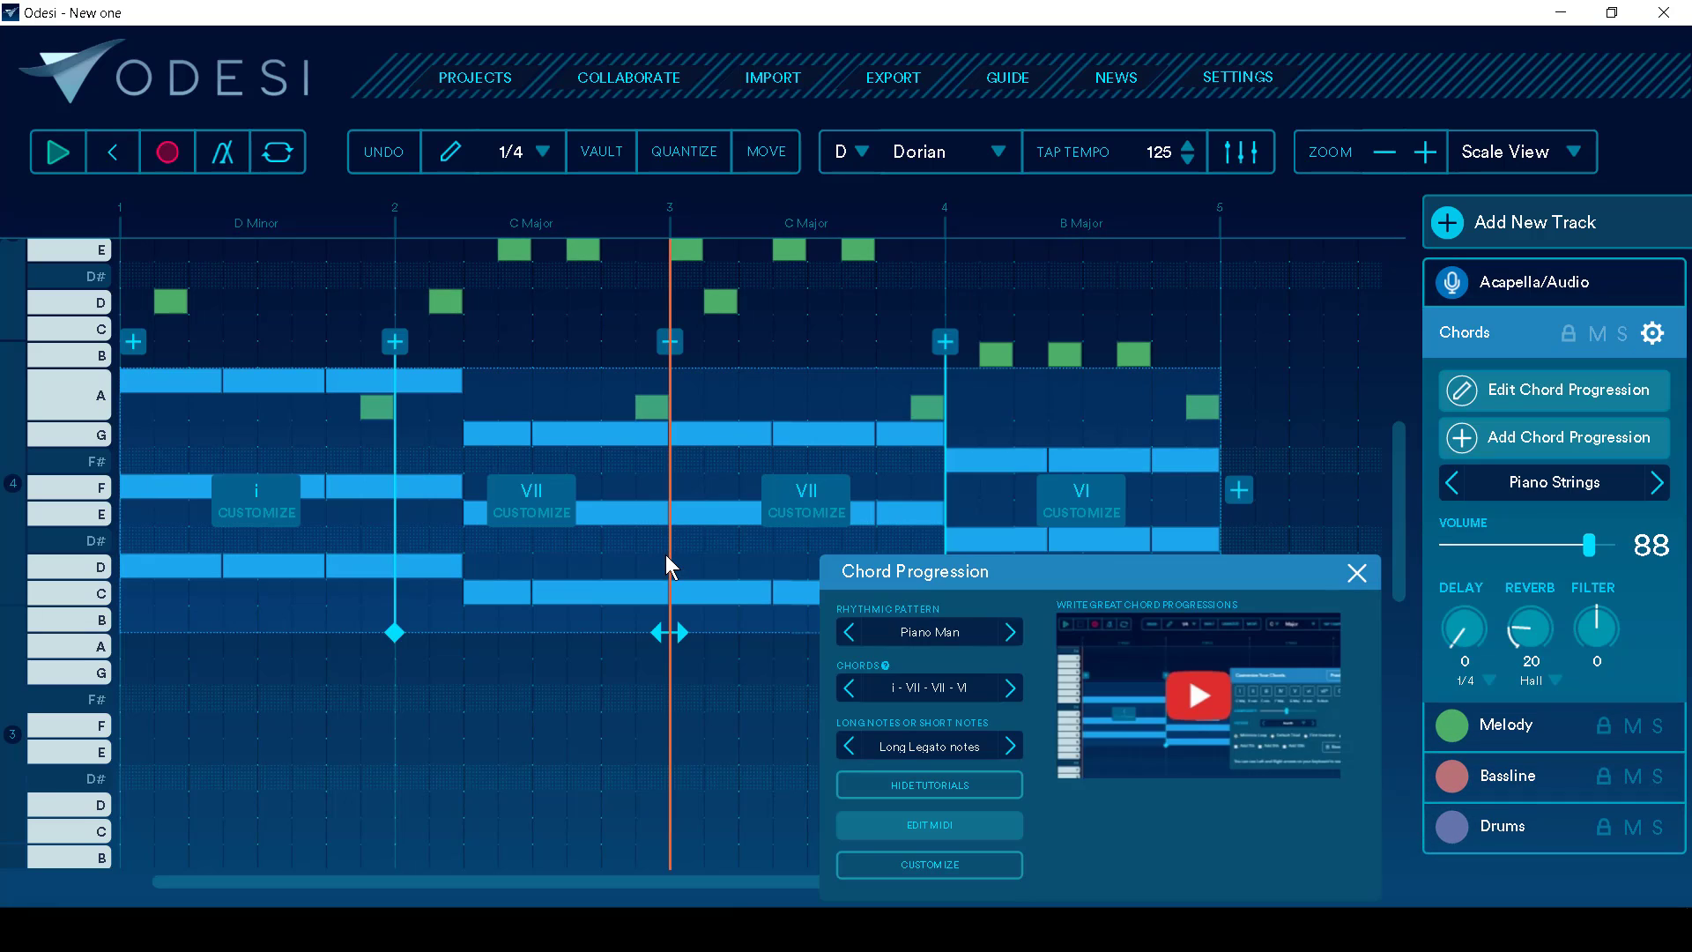
{"action": "left_click", "coordinate": [930, 692]}
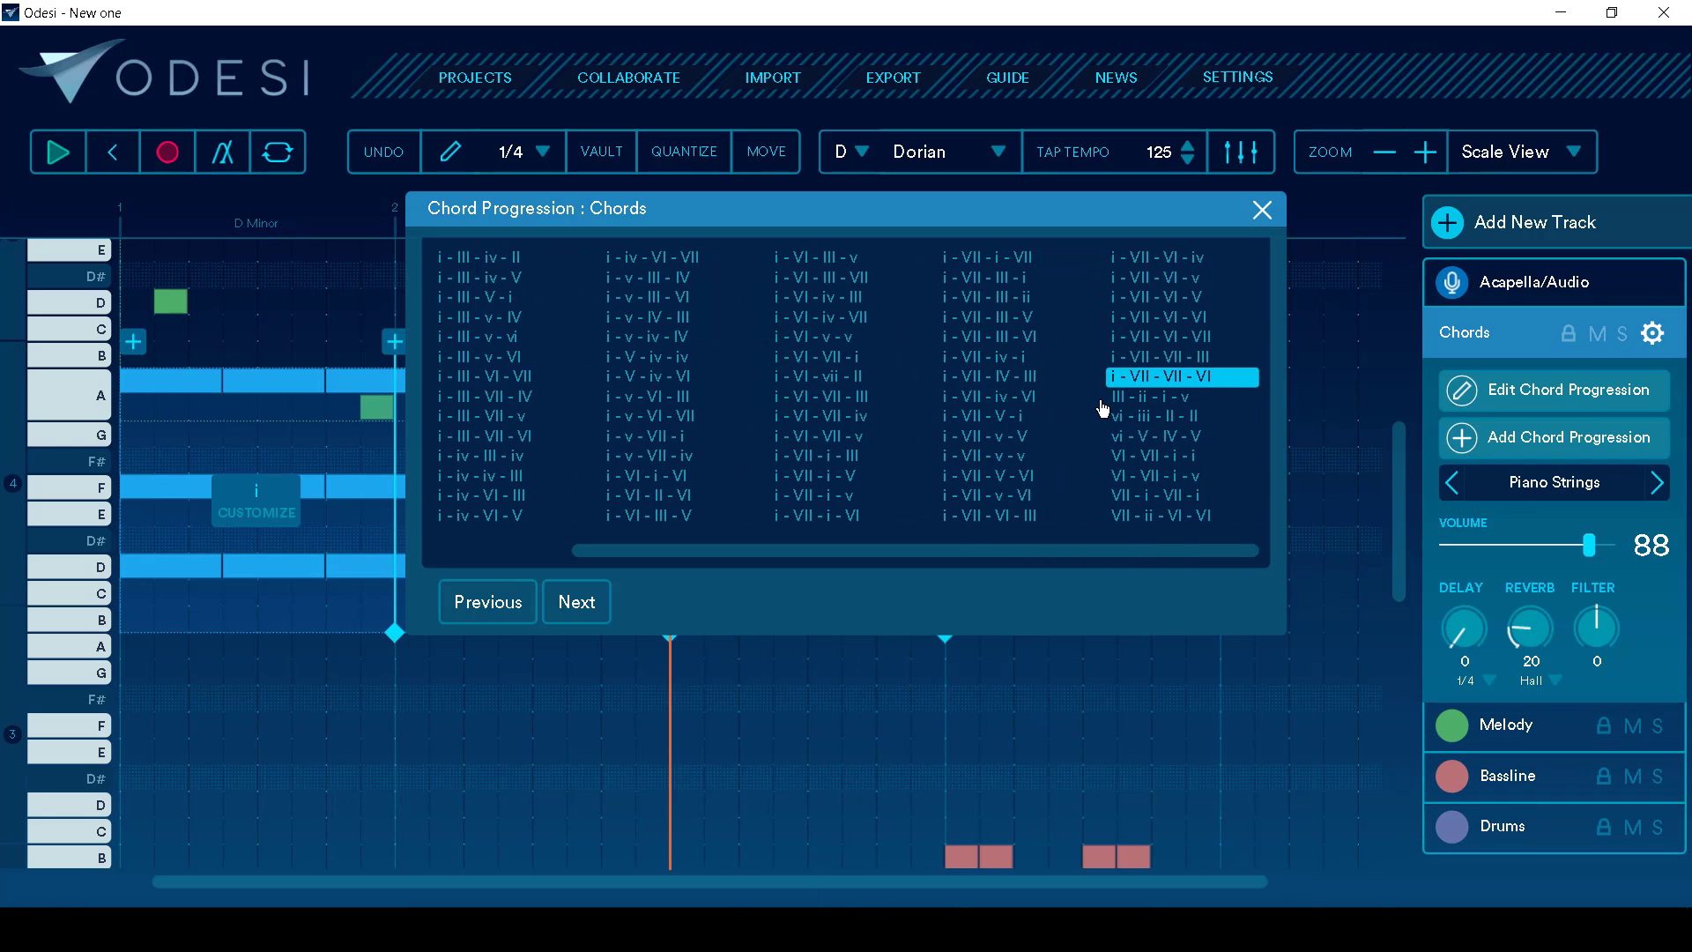
{"action": "left_click", "coordinate": [846, 399]}
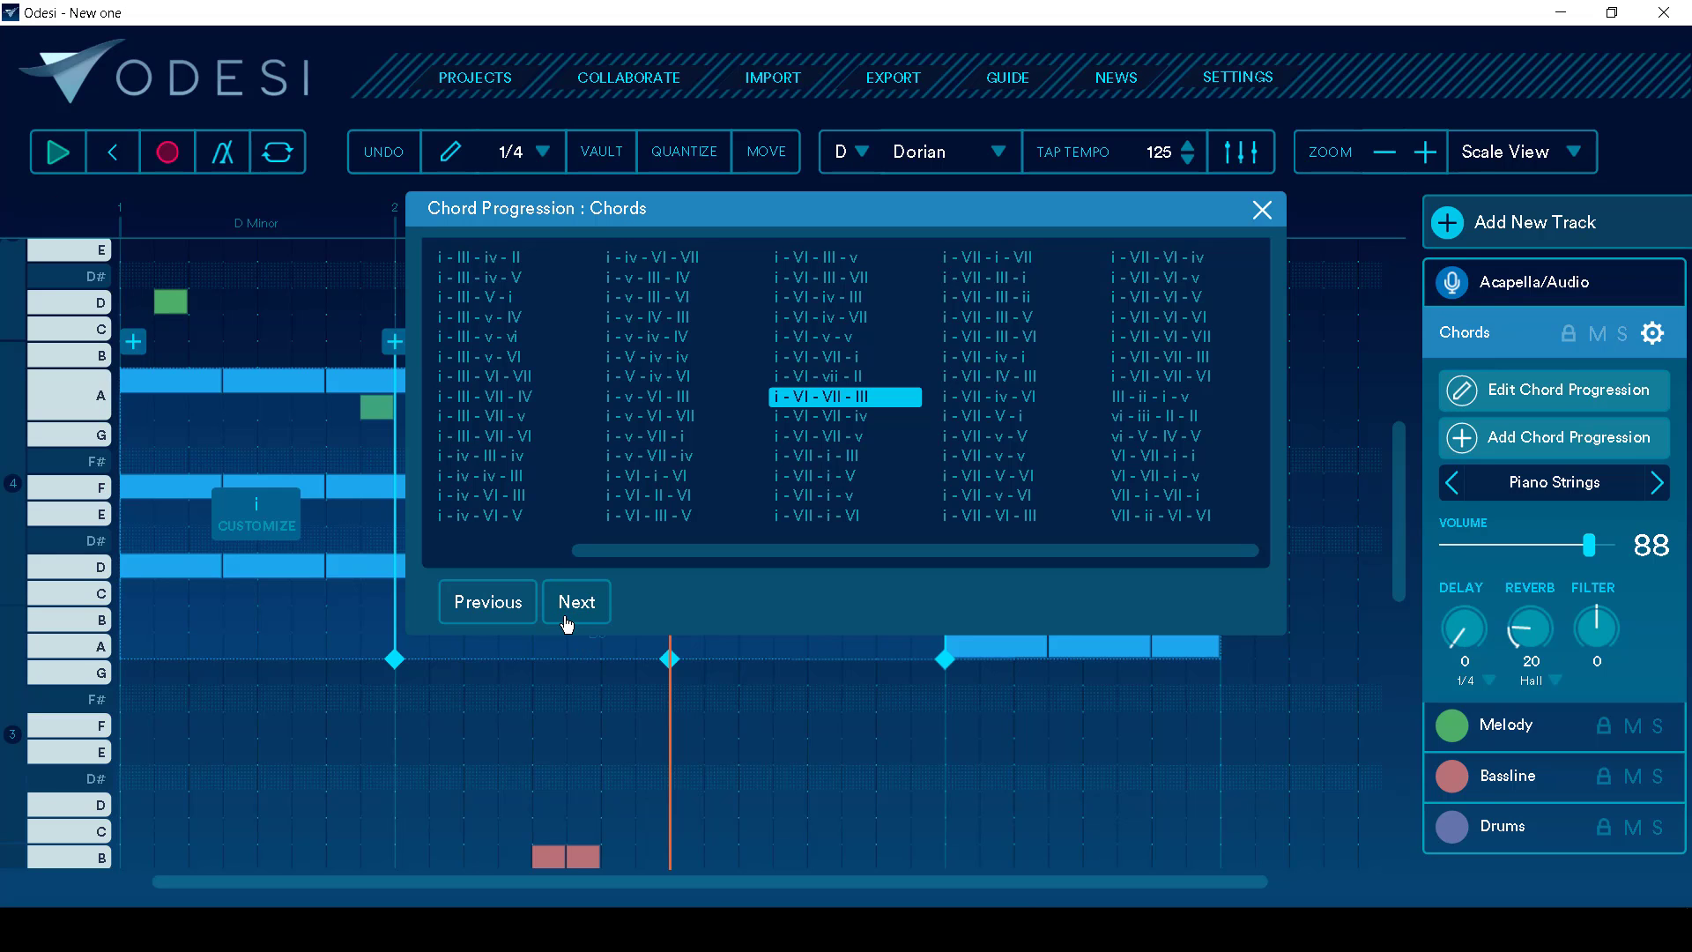
{"action": "left_click", "coordinate": [1262, 211]}
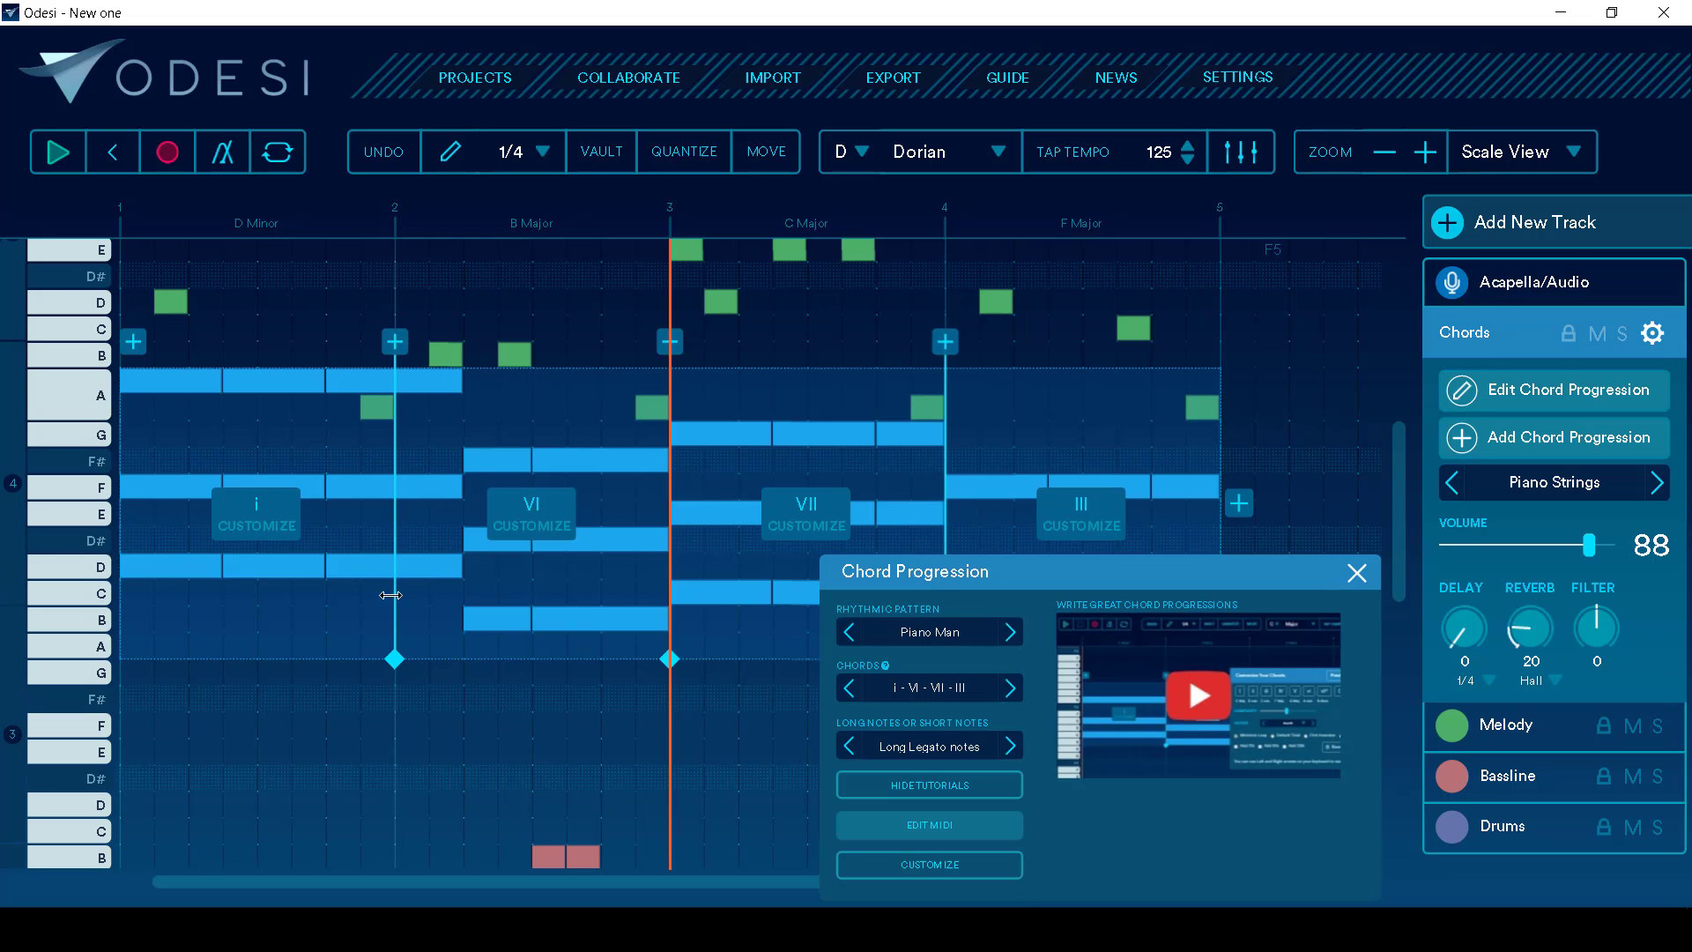
Step: Play back the new chords, close the progression settings and select the Bassline track
{"action": "left_click", "coordinate": [378, 569]}
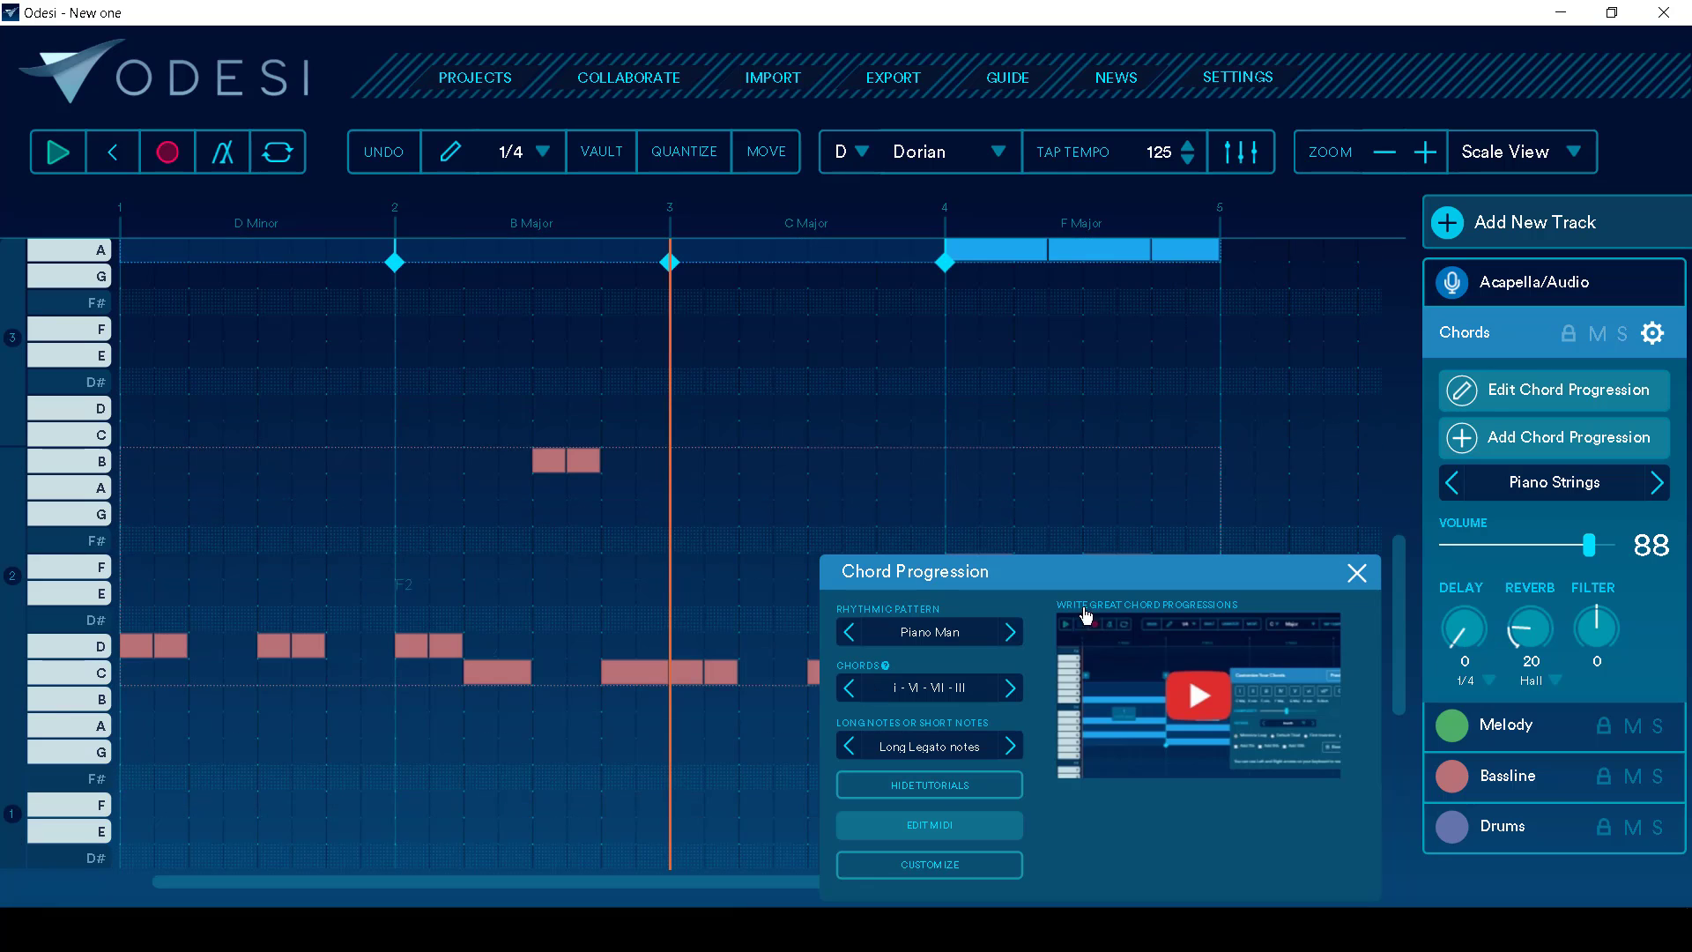
{"action": "left_click", "coordinate": [573, 526]}
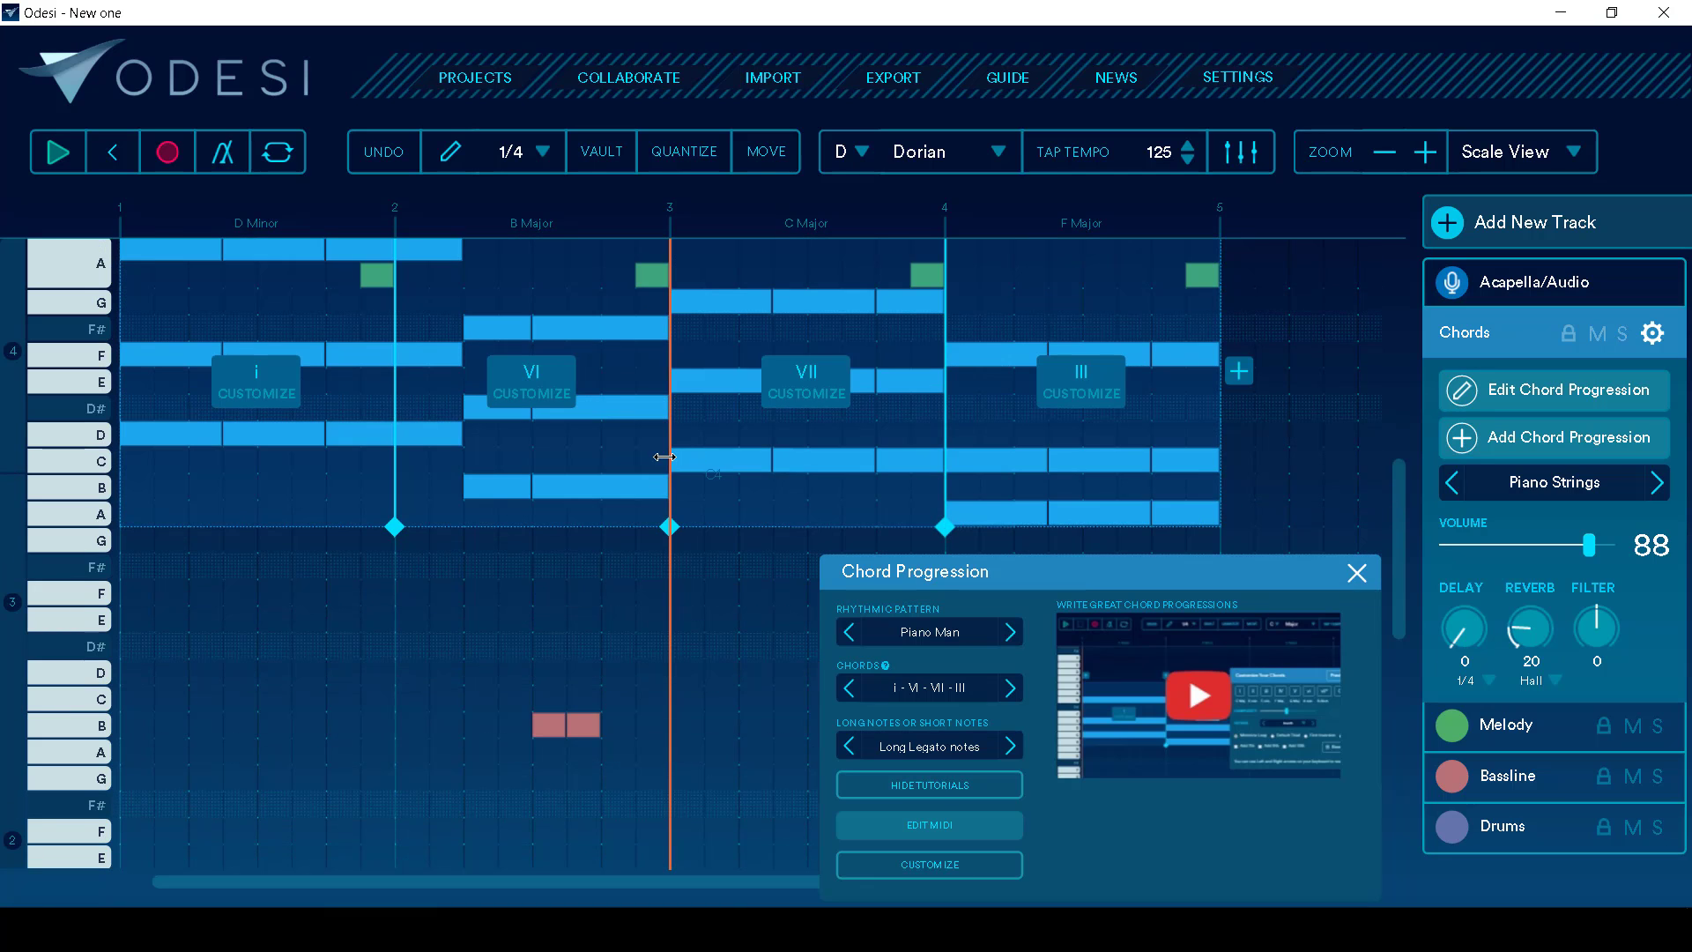
{"action": "key", "text": "space"}
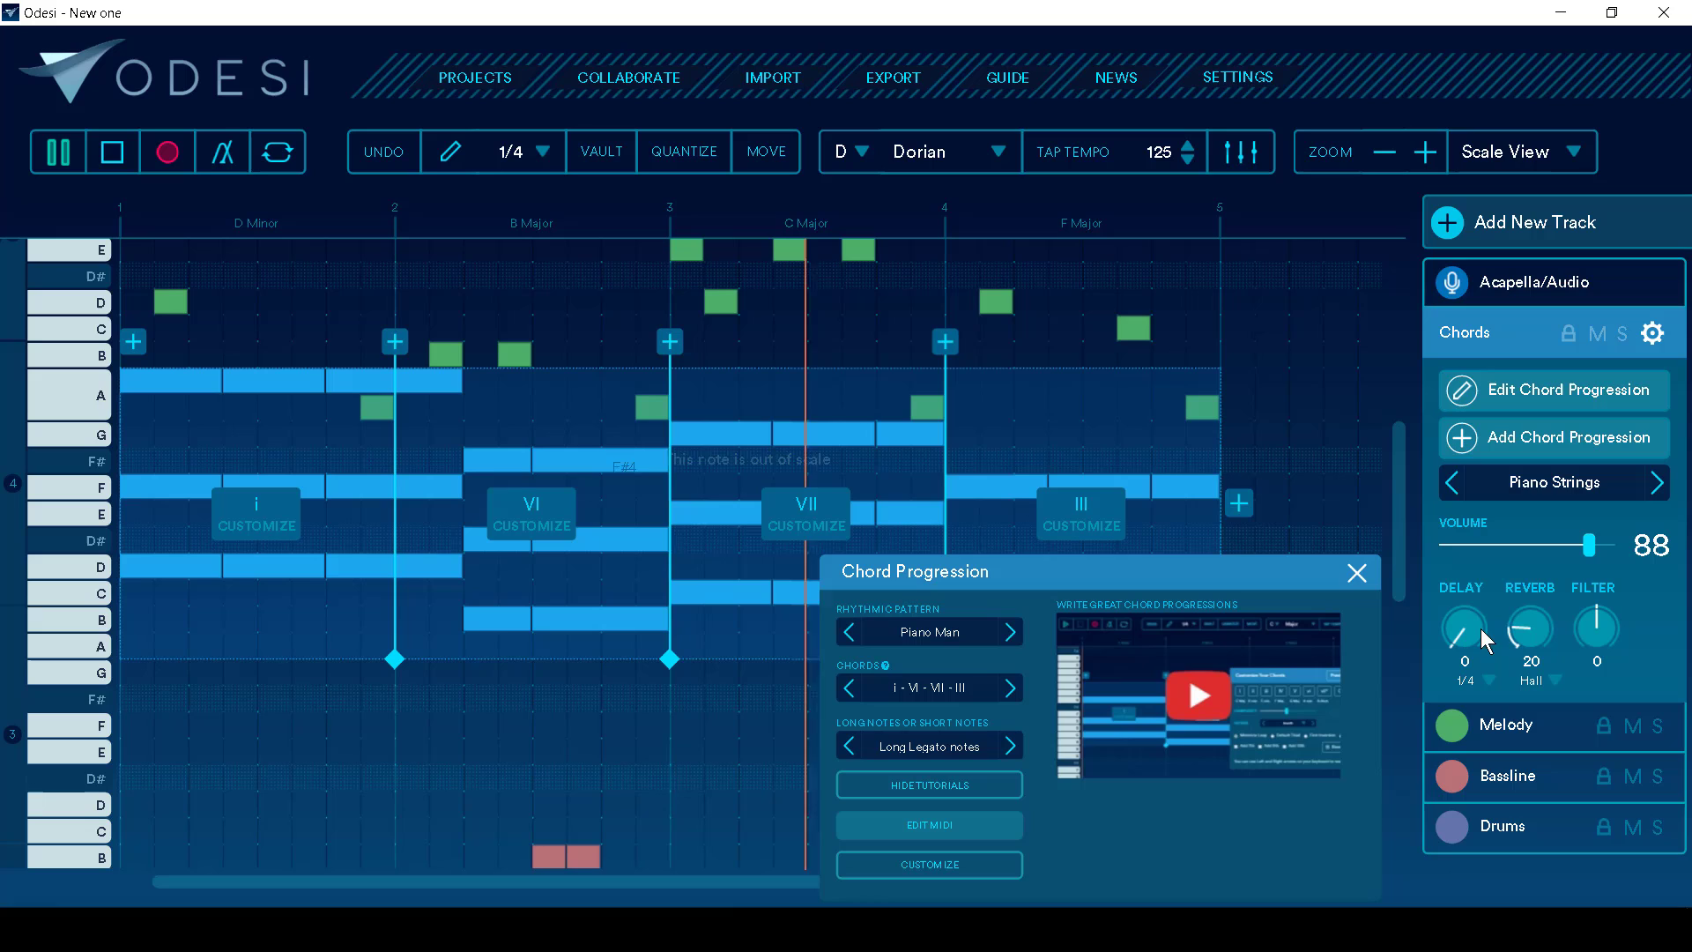
{"action": "left_click", "coordinate": [1357, 574]}
{"action": "scroll", "coordinate": [1150, 541], "scroll_direction": "down", "scroll_amount": 3}
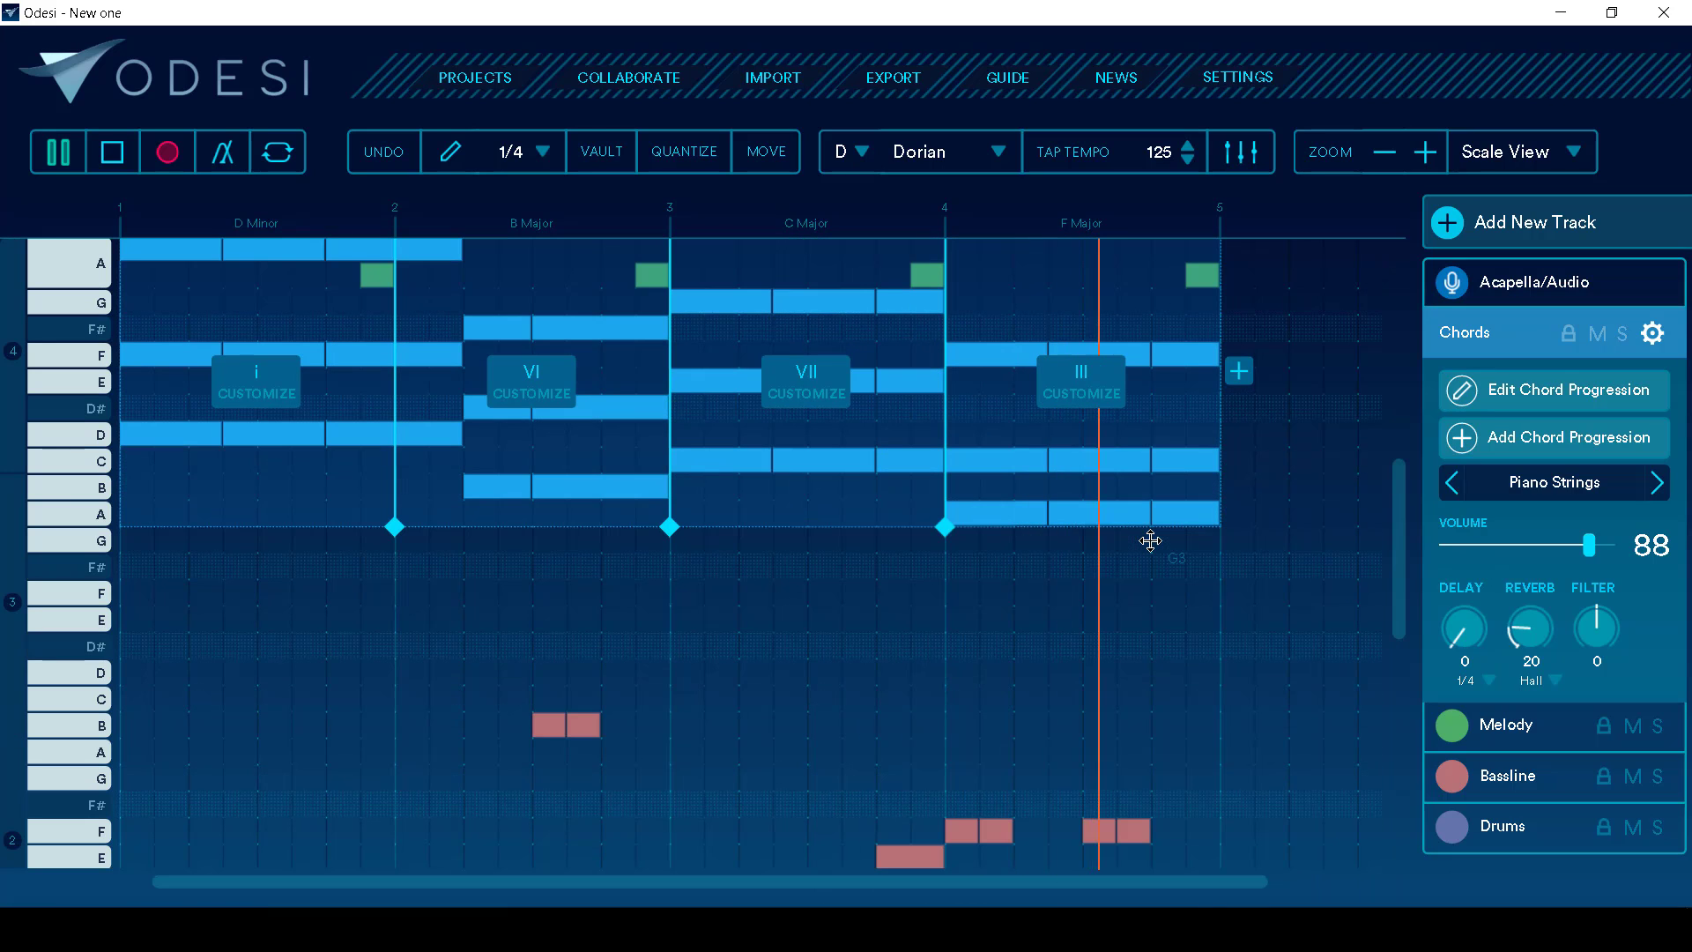
{"action": "scroll", "coordinate": [1150, 663], "scroll_direction": "down", "scroll_amount": 3}
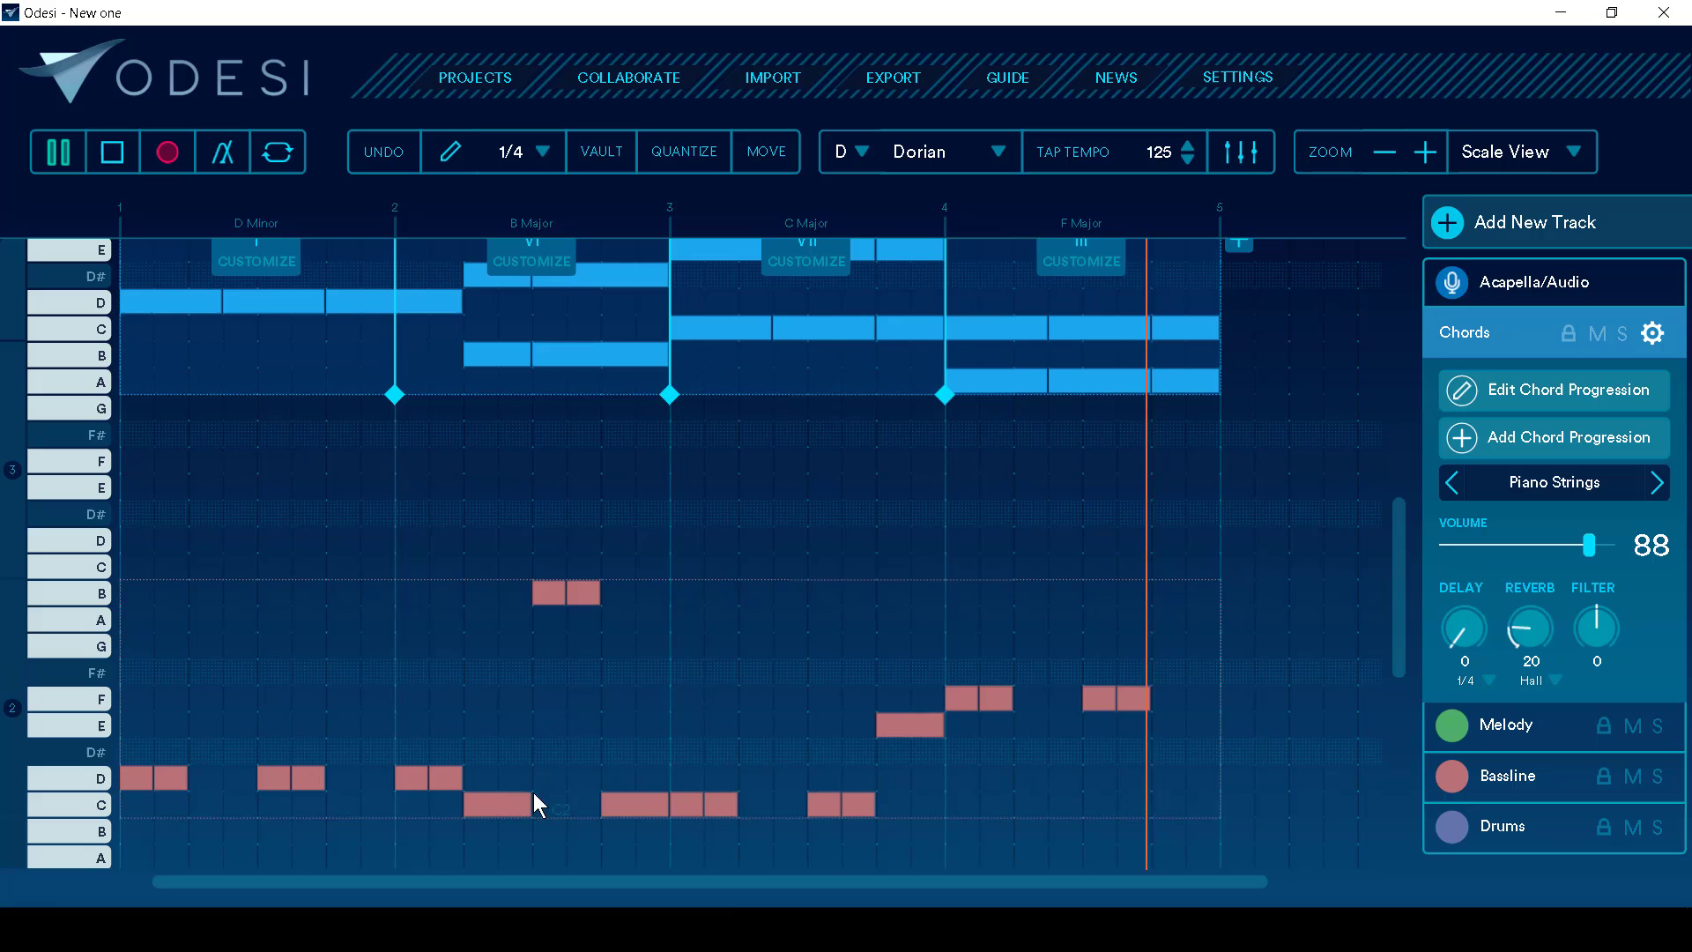
{"action": "left_click", "coordinate": [508, 798]}
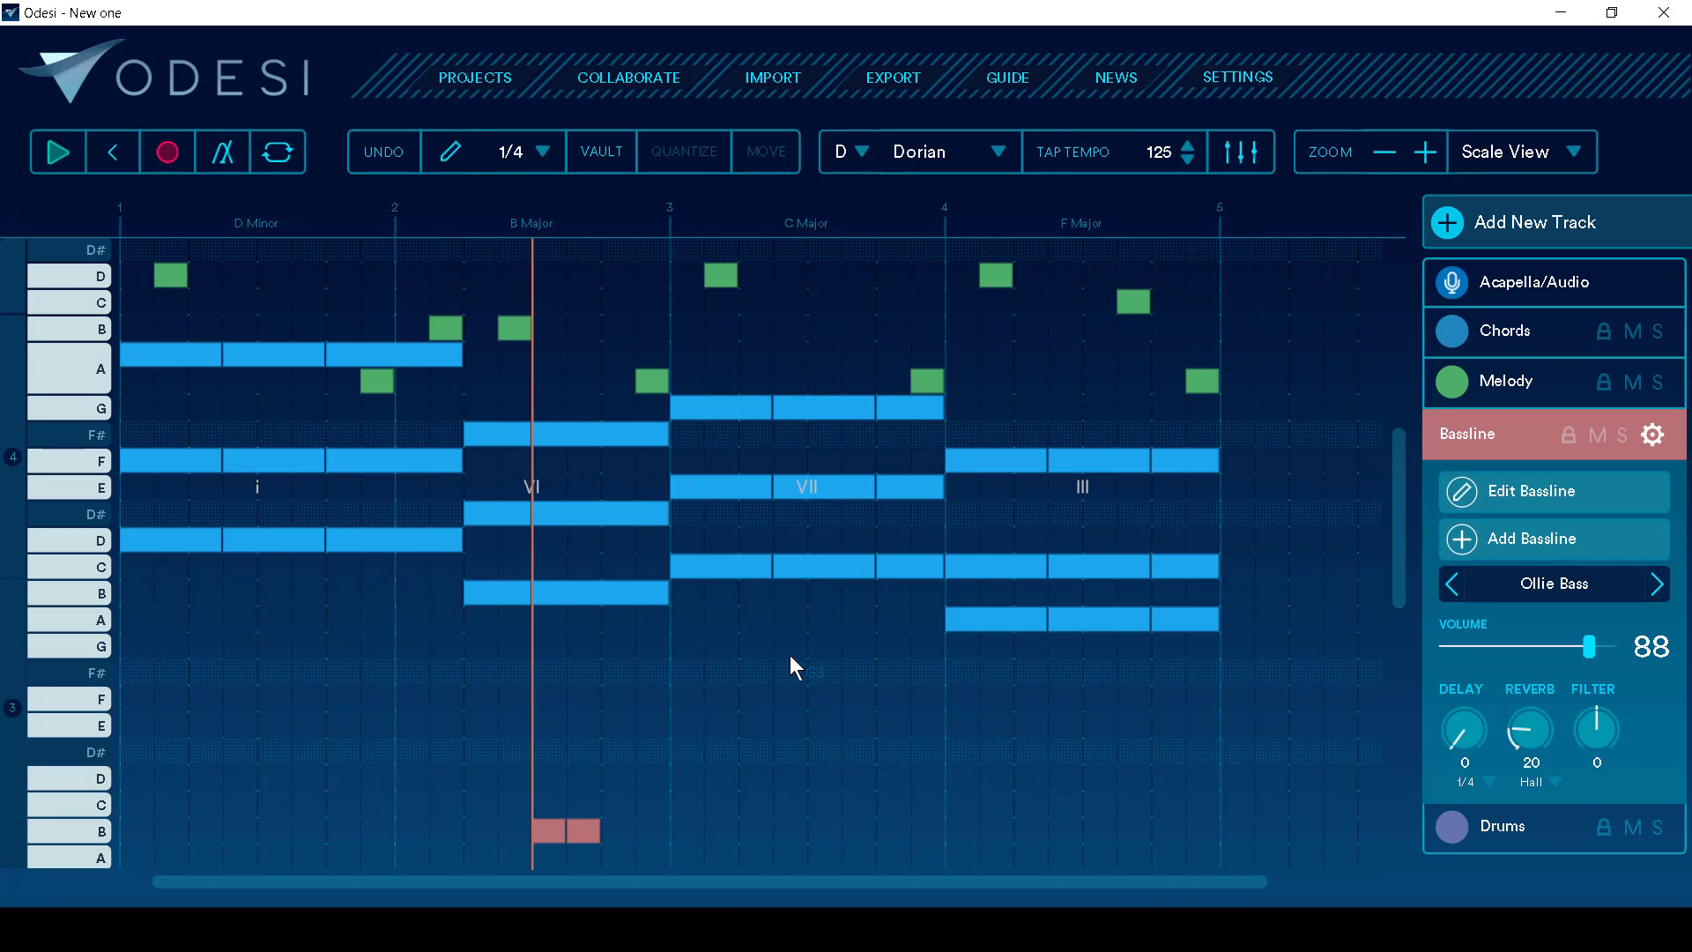
Step: Switch the progression to i - III - VII - IV (D minor, F major, C major, G major) and close its settings
{"action": "left_click", "coordinate": [790, 663]}
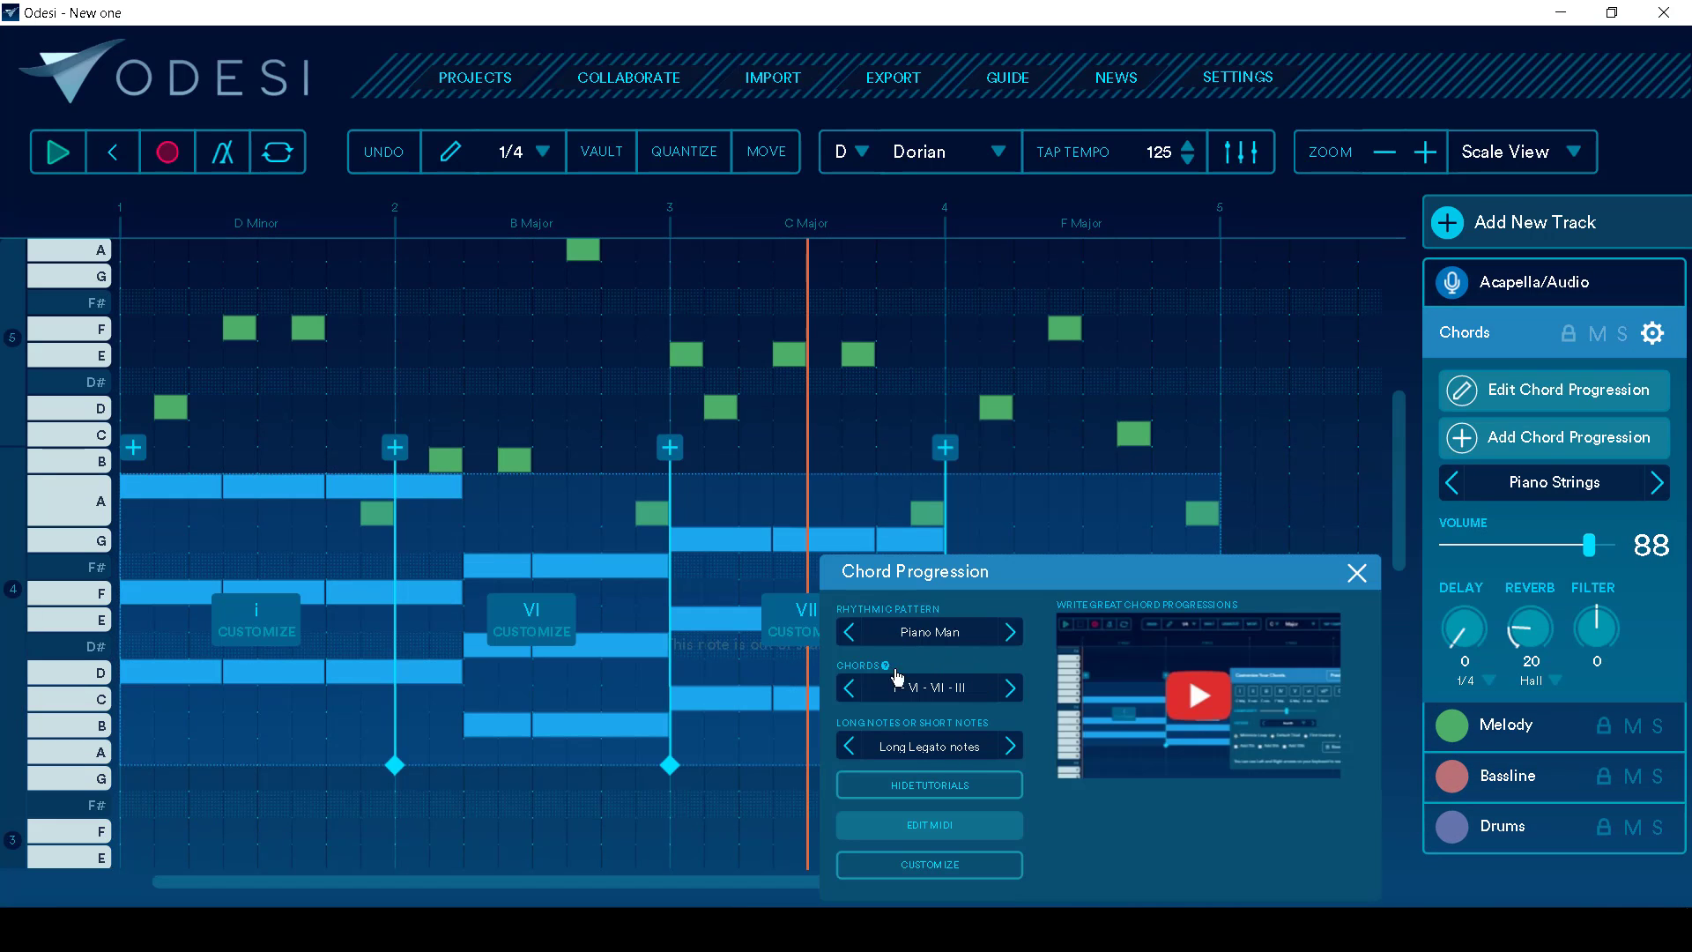
{"action": "left_click", "coordinate": [928, 687]}
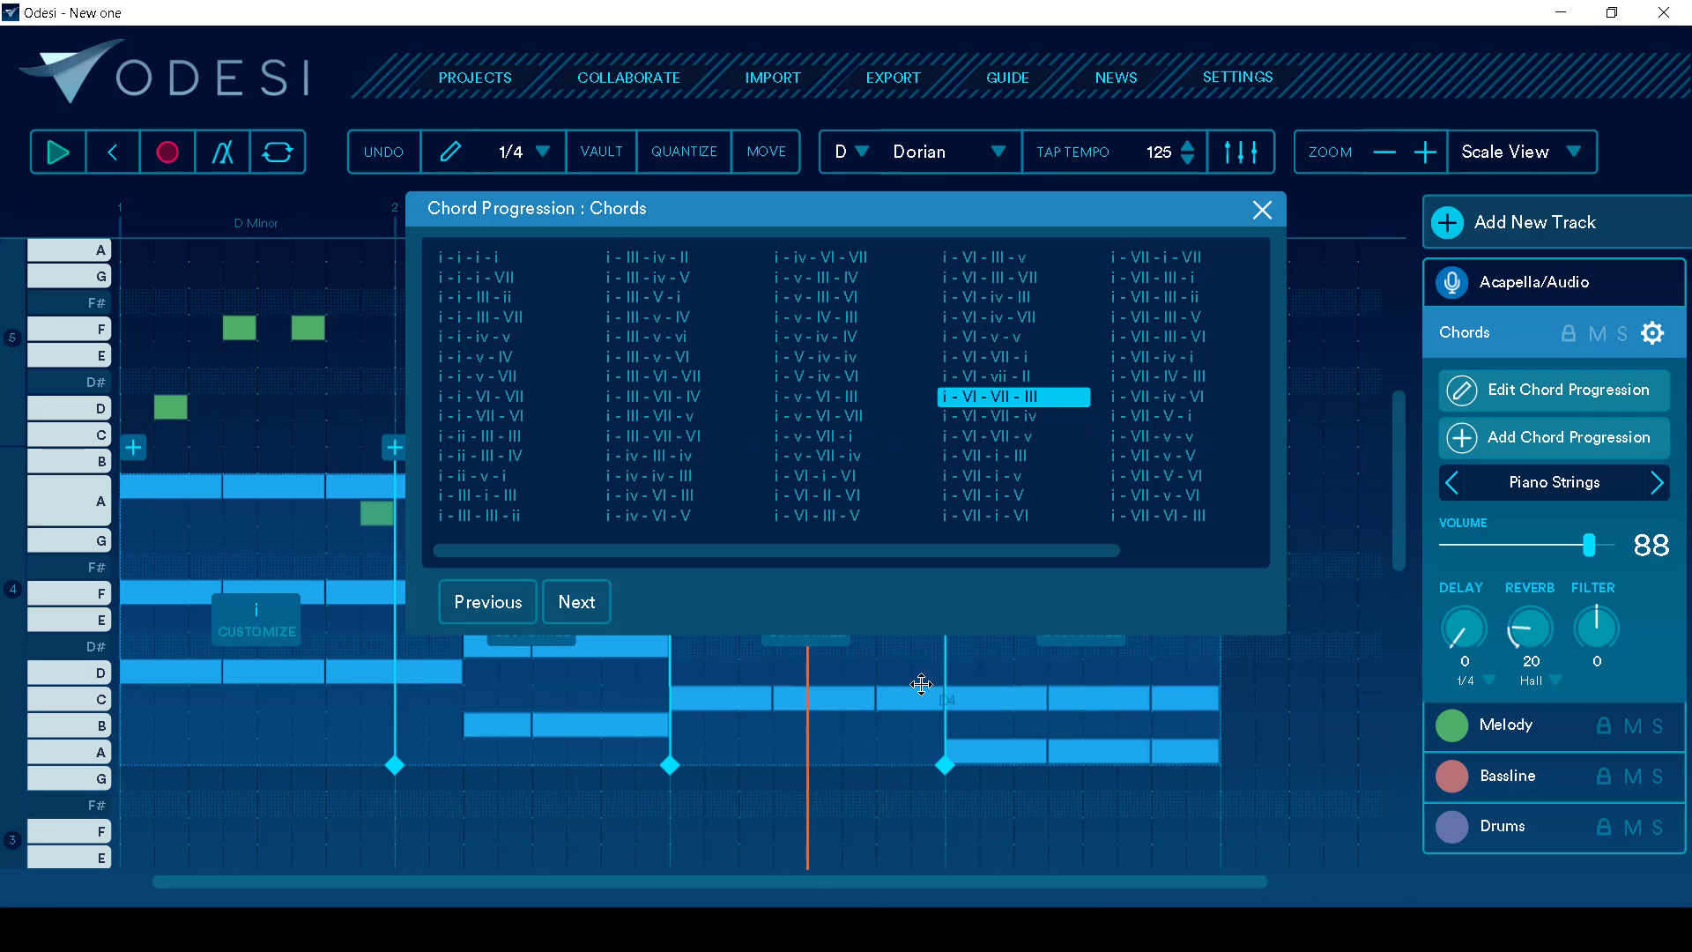
{"action": "left_click", "coordinate": [600, 377]}
{"action": "left_click", "coordinate": [652, 397]}
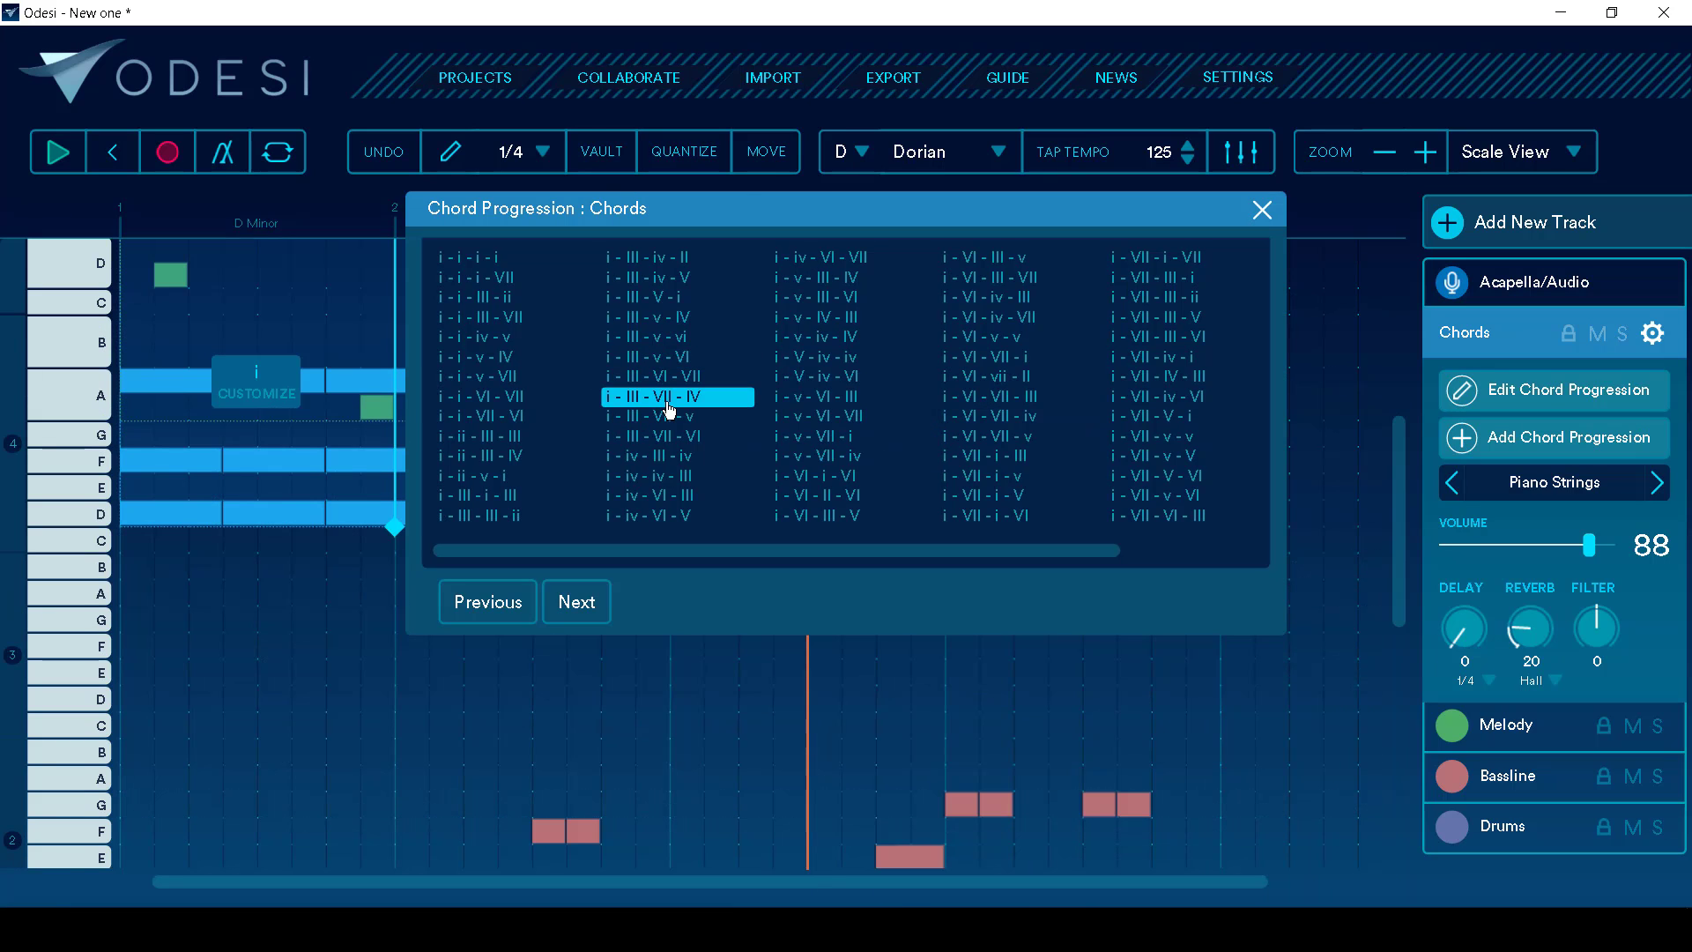
{"action": "left_click", "coordinate": [1262, 209]}
{"action": "key", "text": "space"}
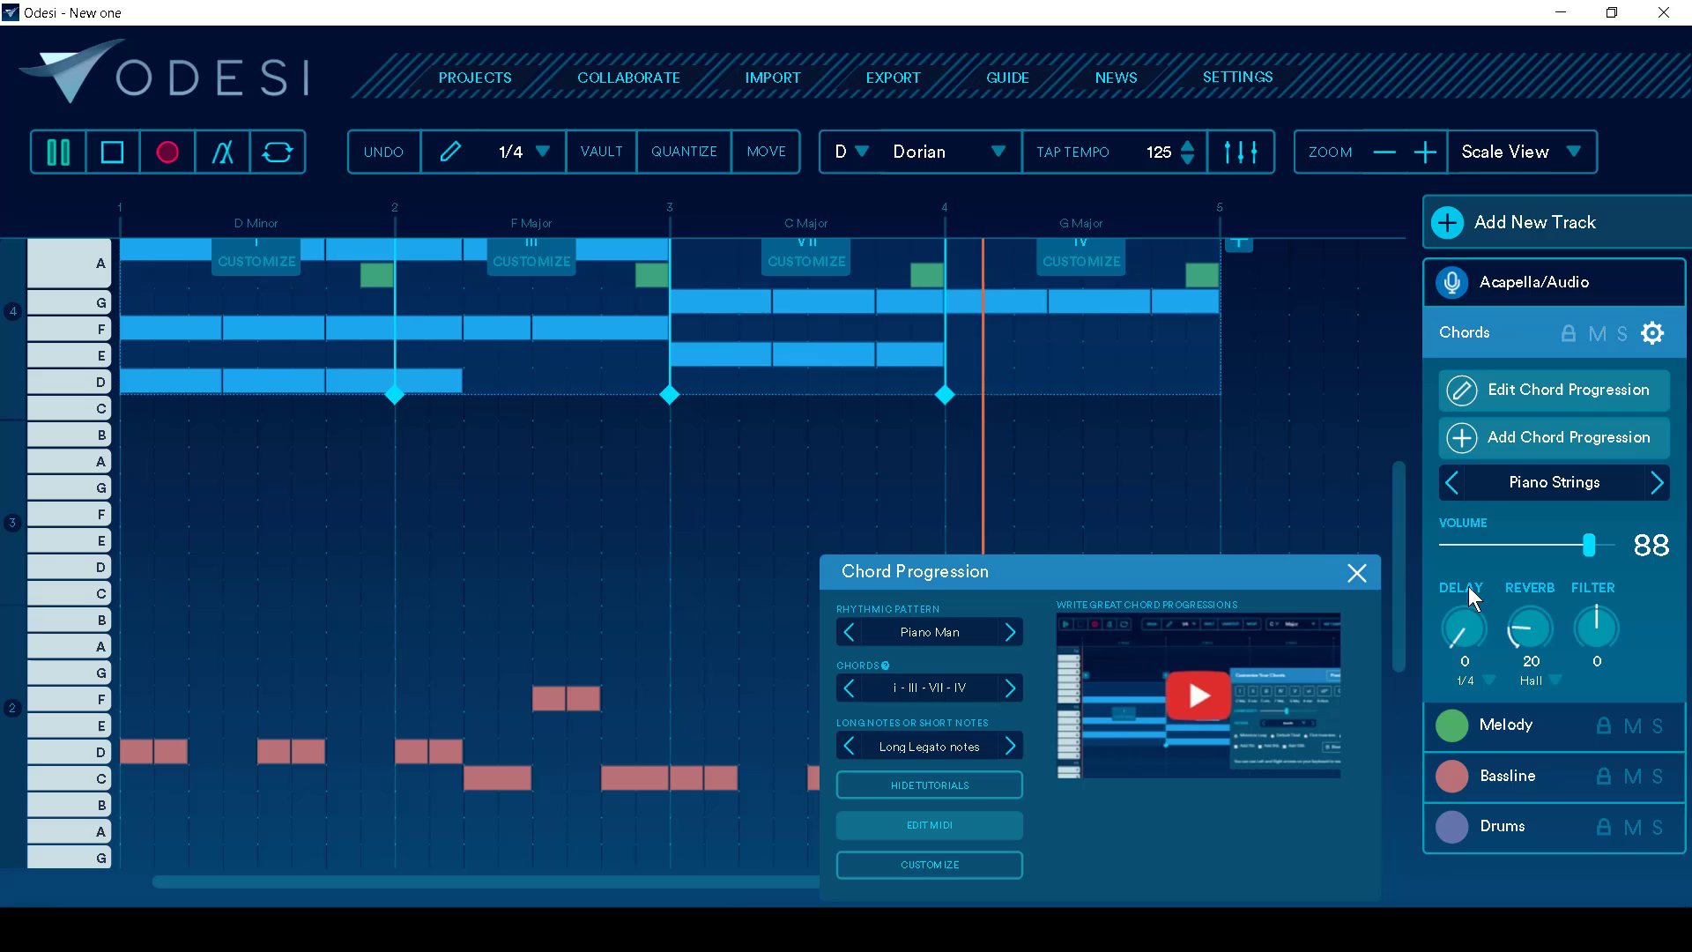
{"action": "left_click", "coordinate": [1356, 574]}
{"action": "scroll", "coordinate": [1053, 520], "scroll_direction": "up", "scroll_amount": 3}
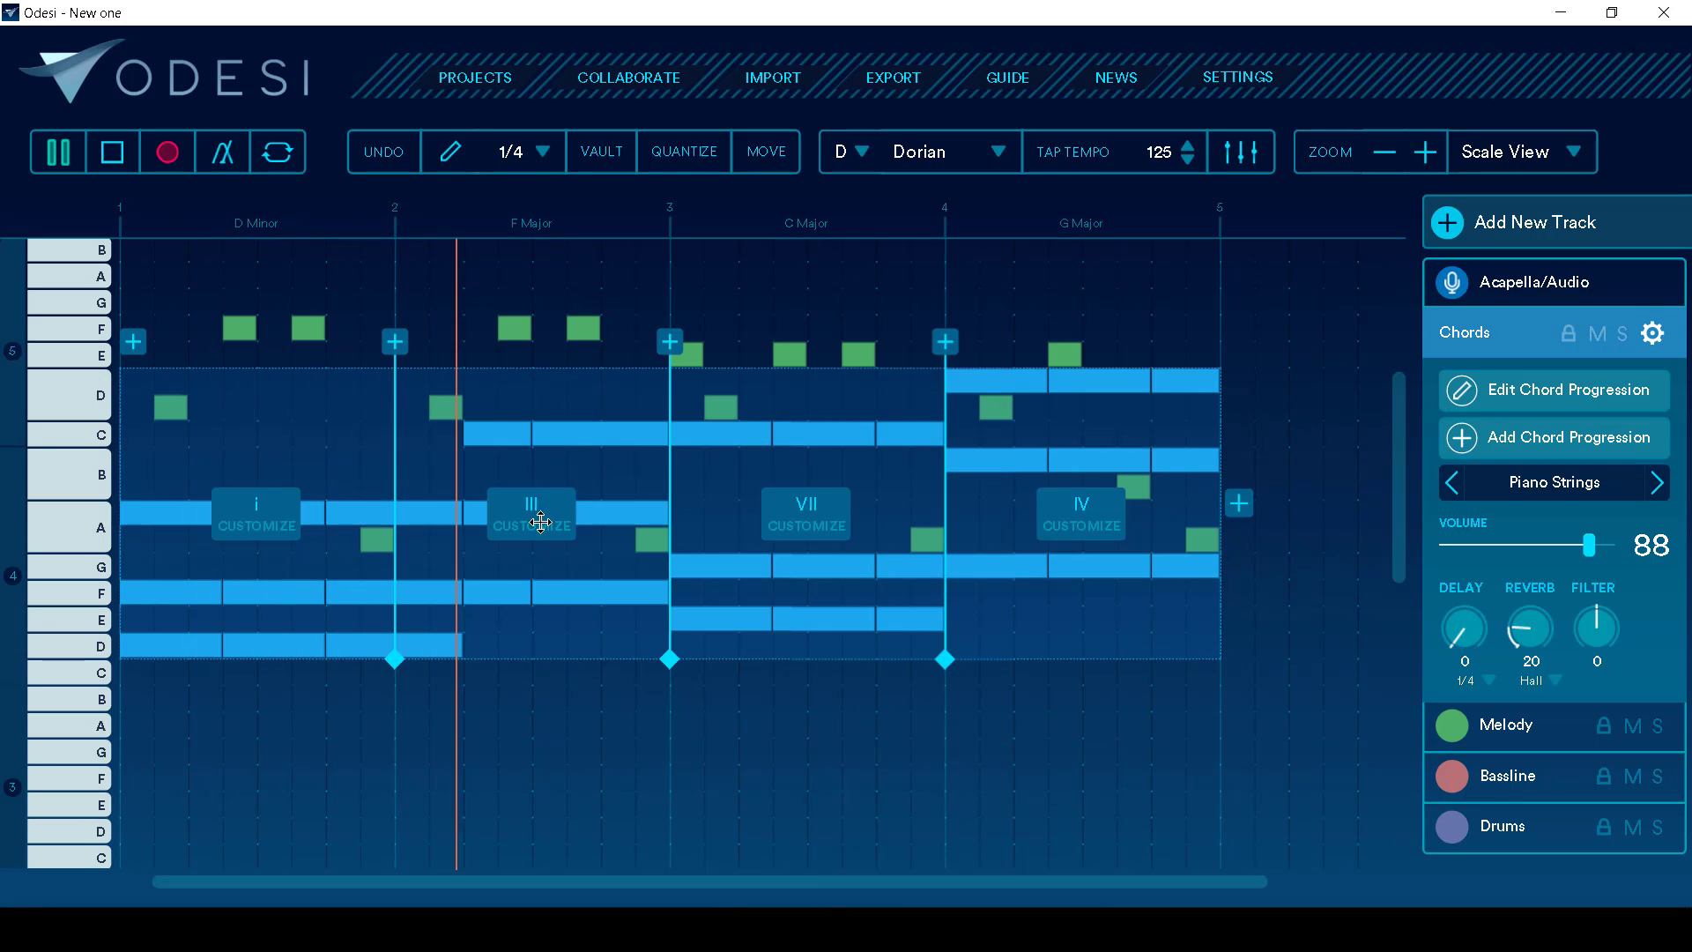
{"action": "scroll", "coordinate": [747, 661], "scroll_direction": "down", "scroll_amount": 3}
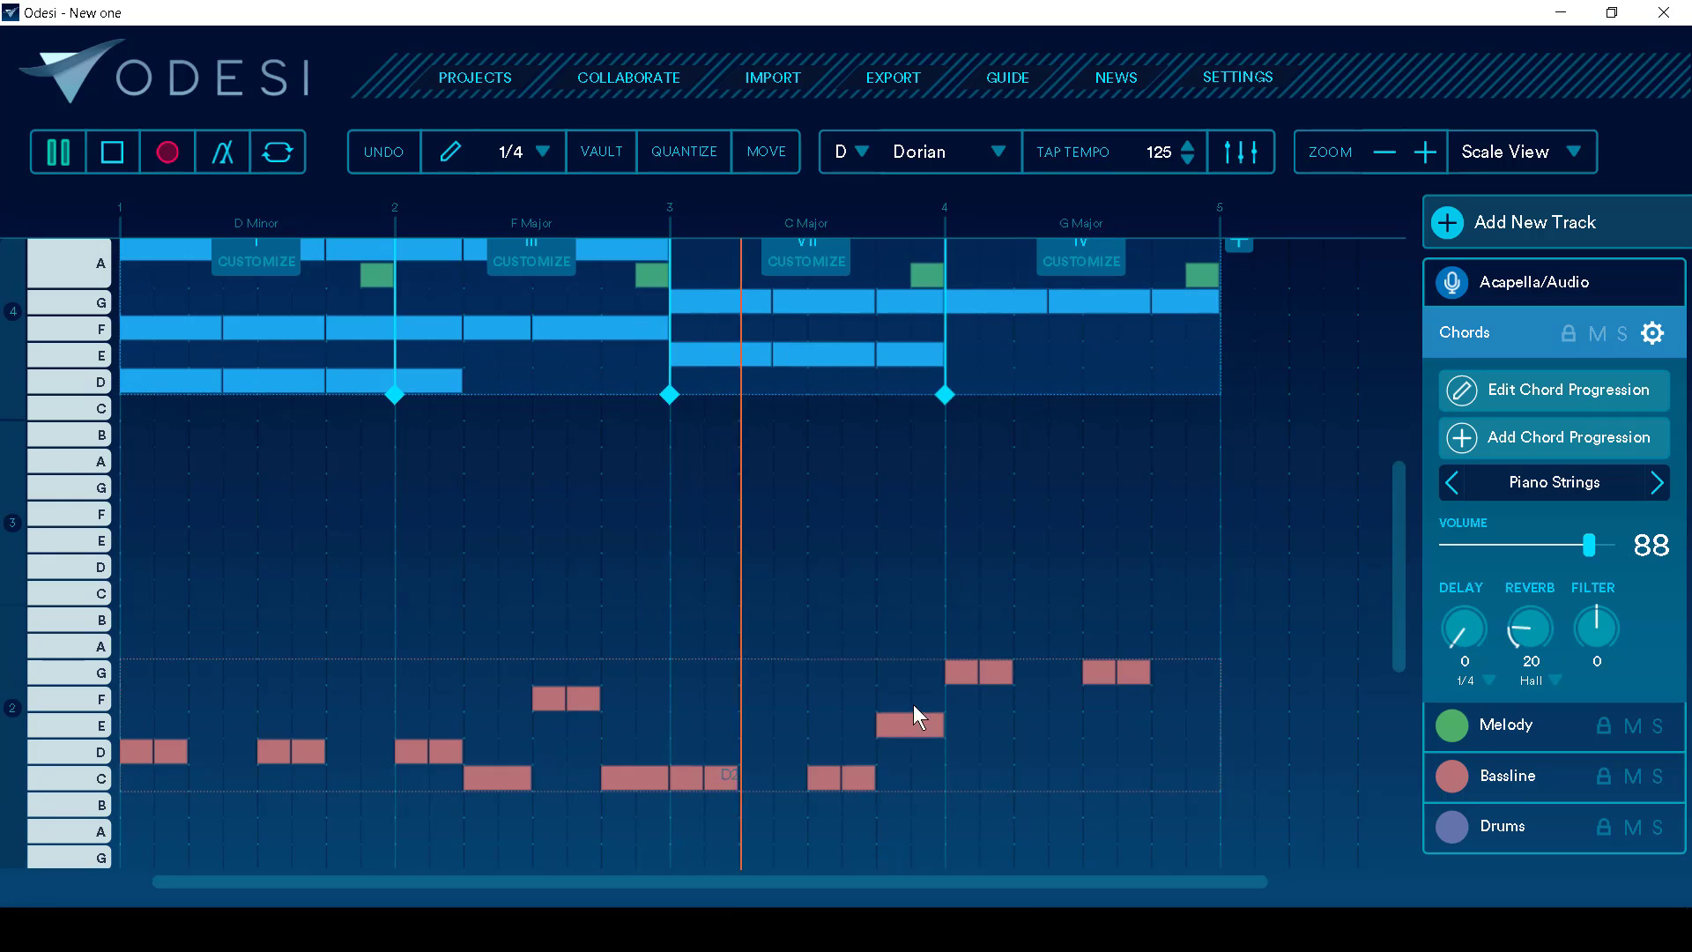
{"action": "scroll", "coordinate": [930, 626], "scroll_direction": "up", "scroll_amount": 3}
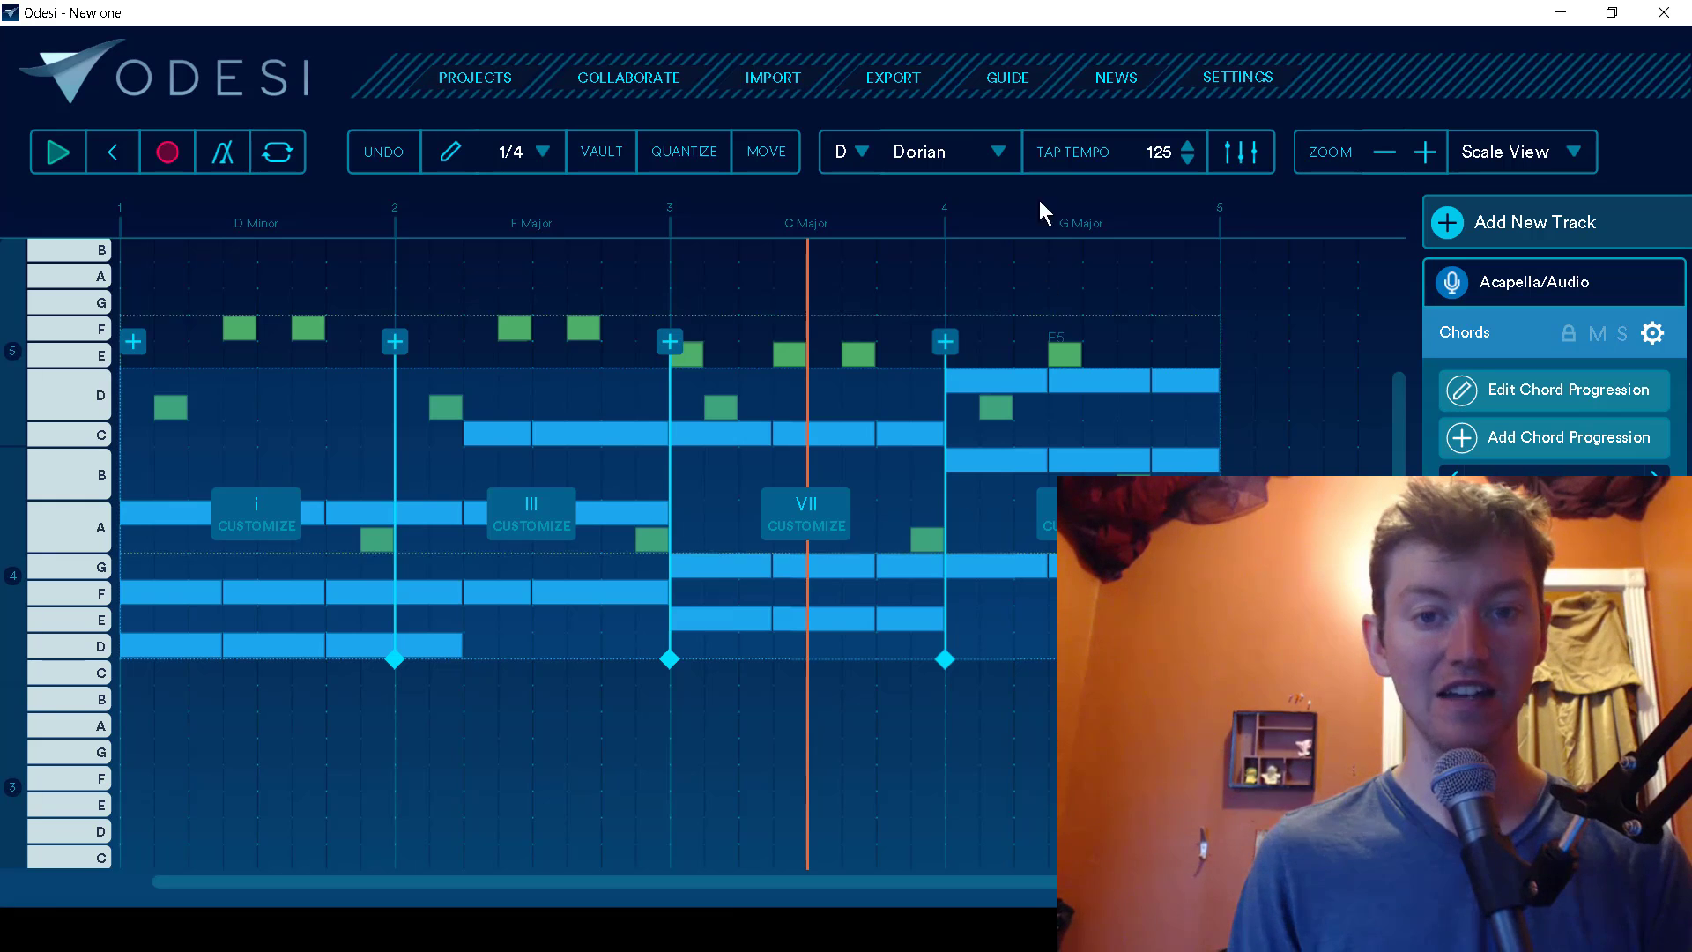
Step: Export the full track as a MIDI file named 'New one' to the Desktop
{"action": "left_click", "coordinate": [901, 79]}
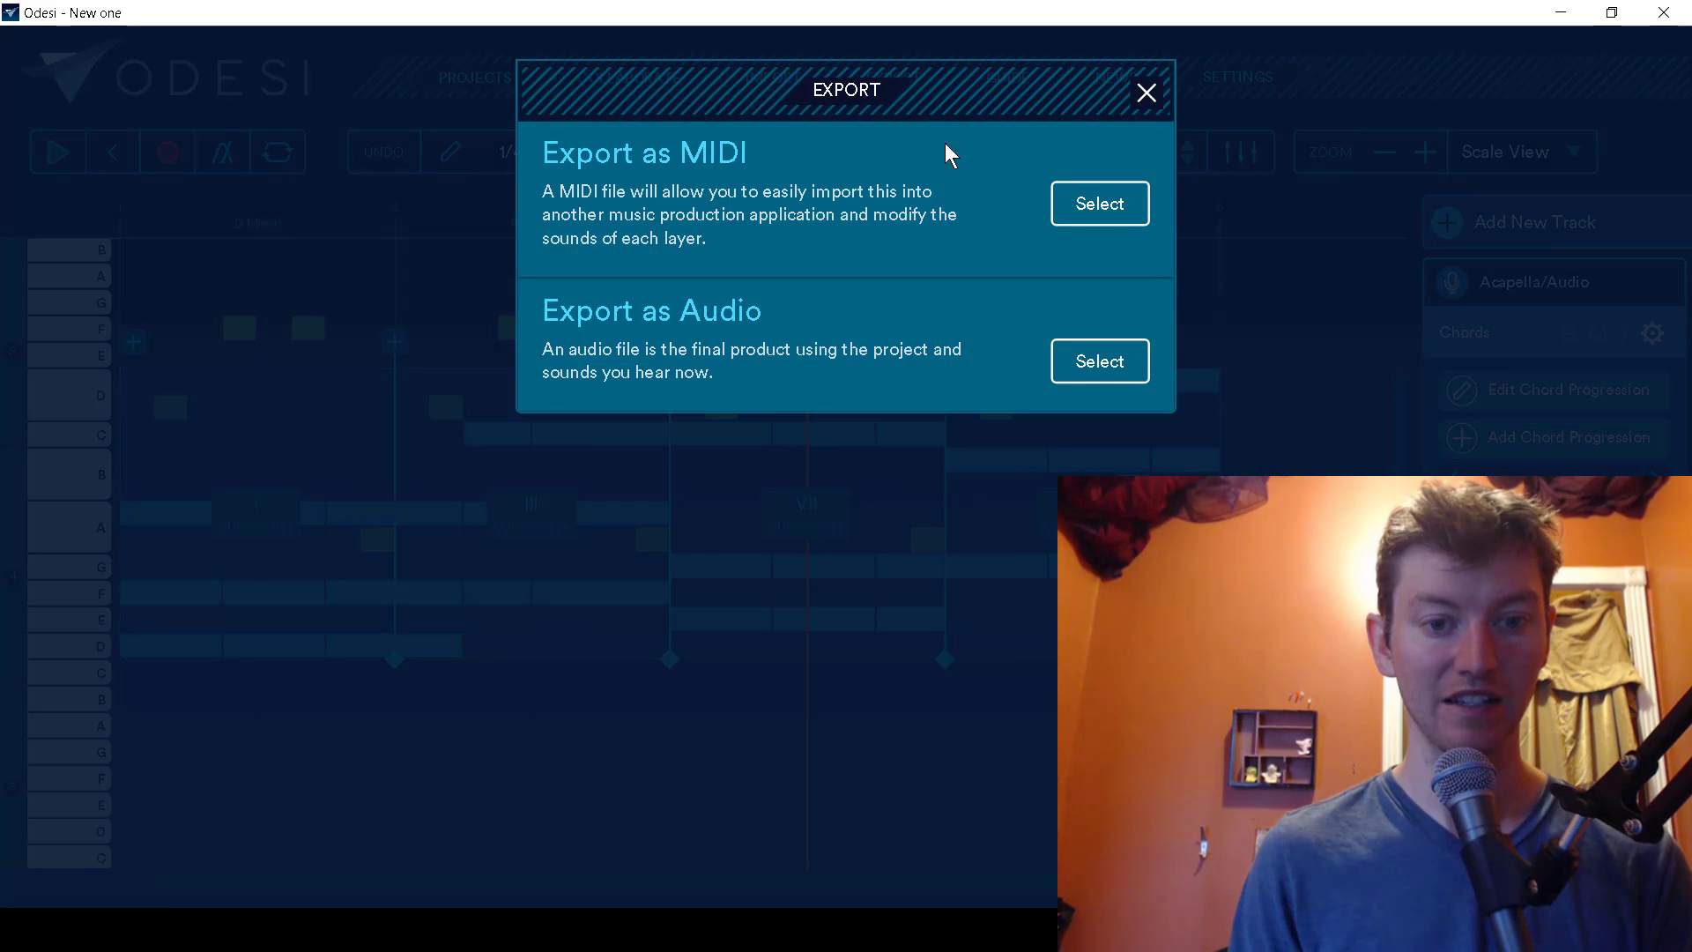
{"action": "left_click", "coordinate": [1124, 200]}
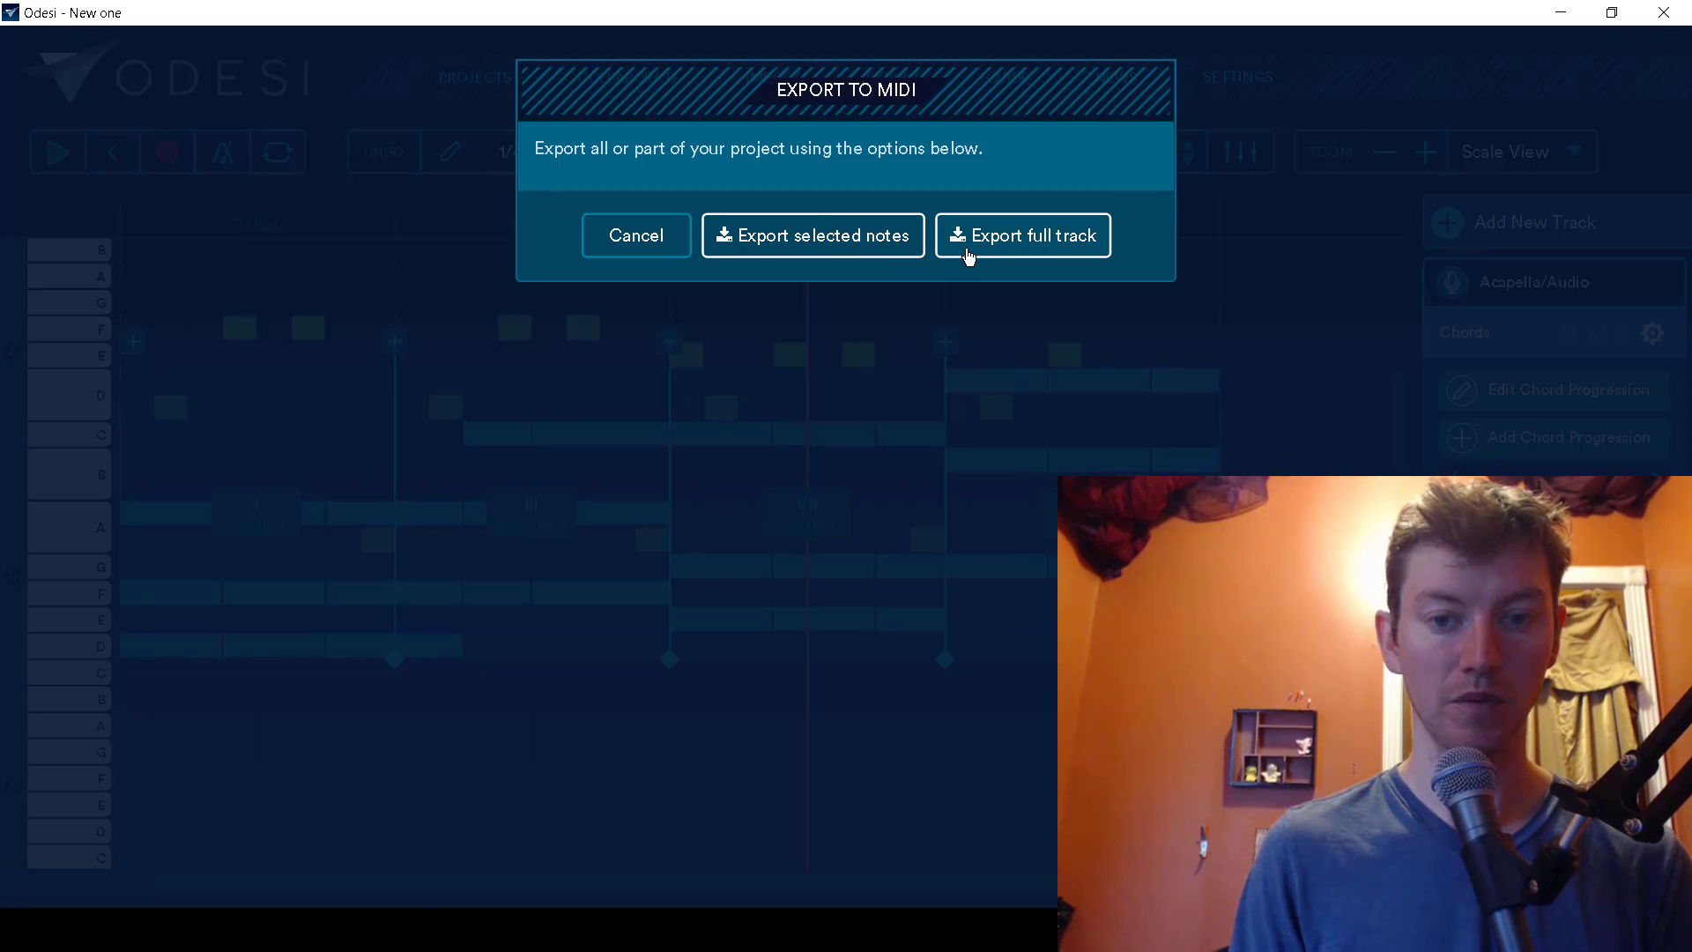
{"action": "left_click", "coordinate": [968, 256]}
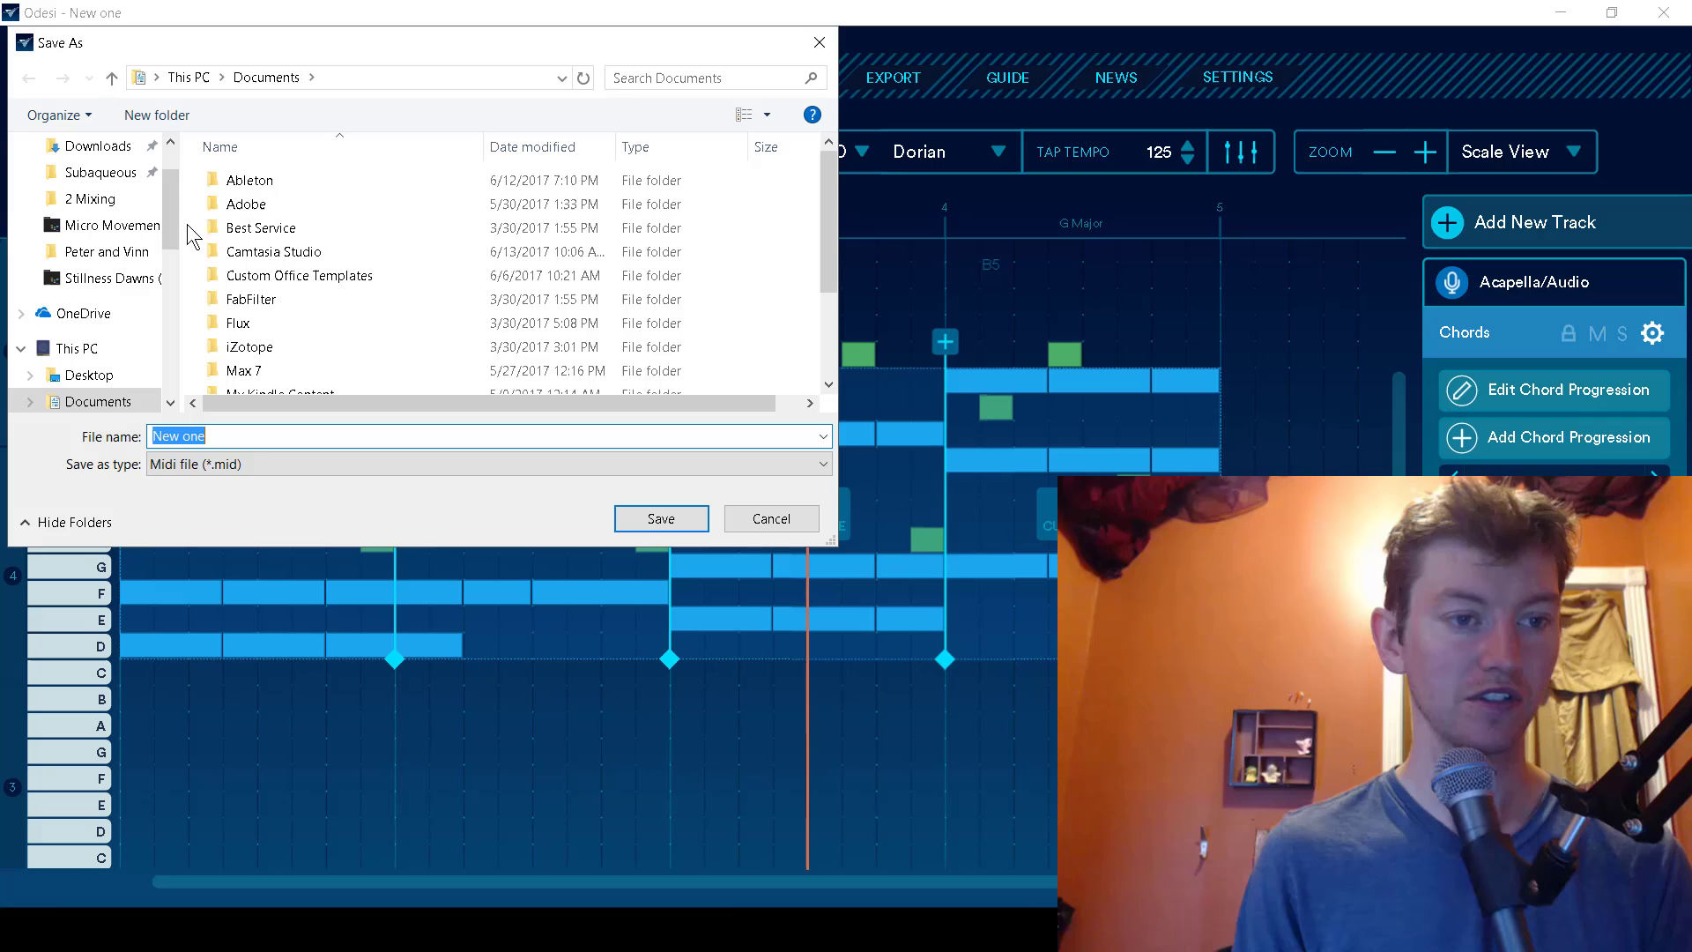
{"action": "scroll", "coordinate": [164, 183], "scroll_direction": "up", "scroll_amount": 1}
{"action": "left_click", "coordinate": [89, 190]}
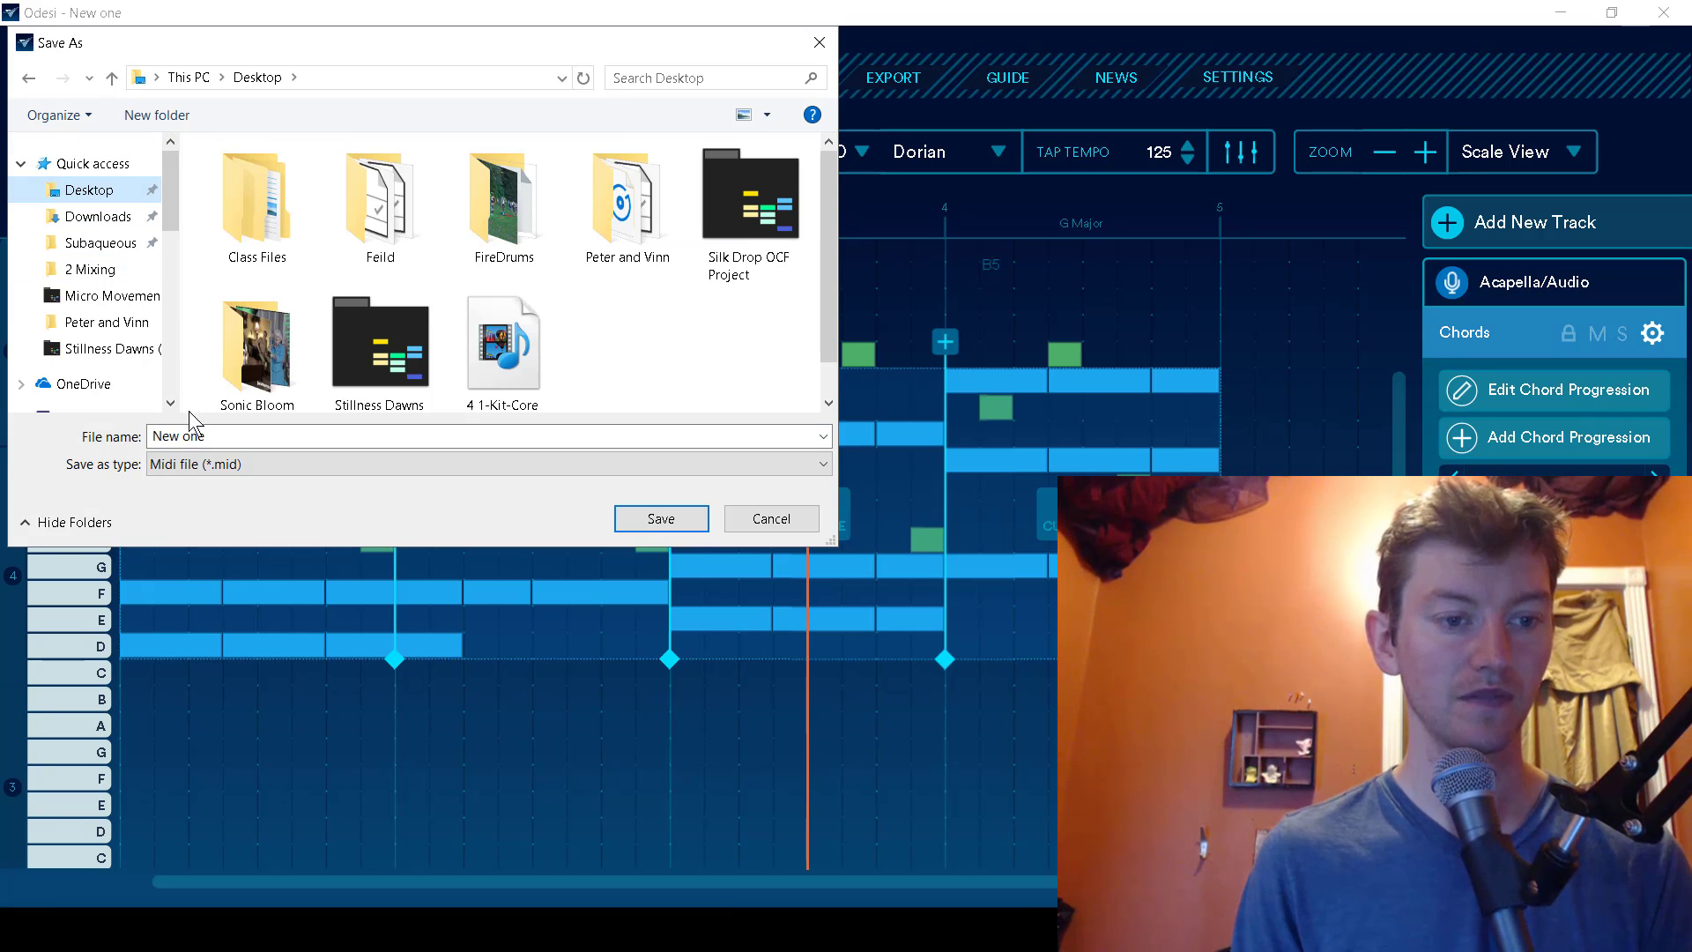
{"action": "left_click", "coordinate": [643, 519]}
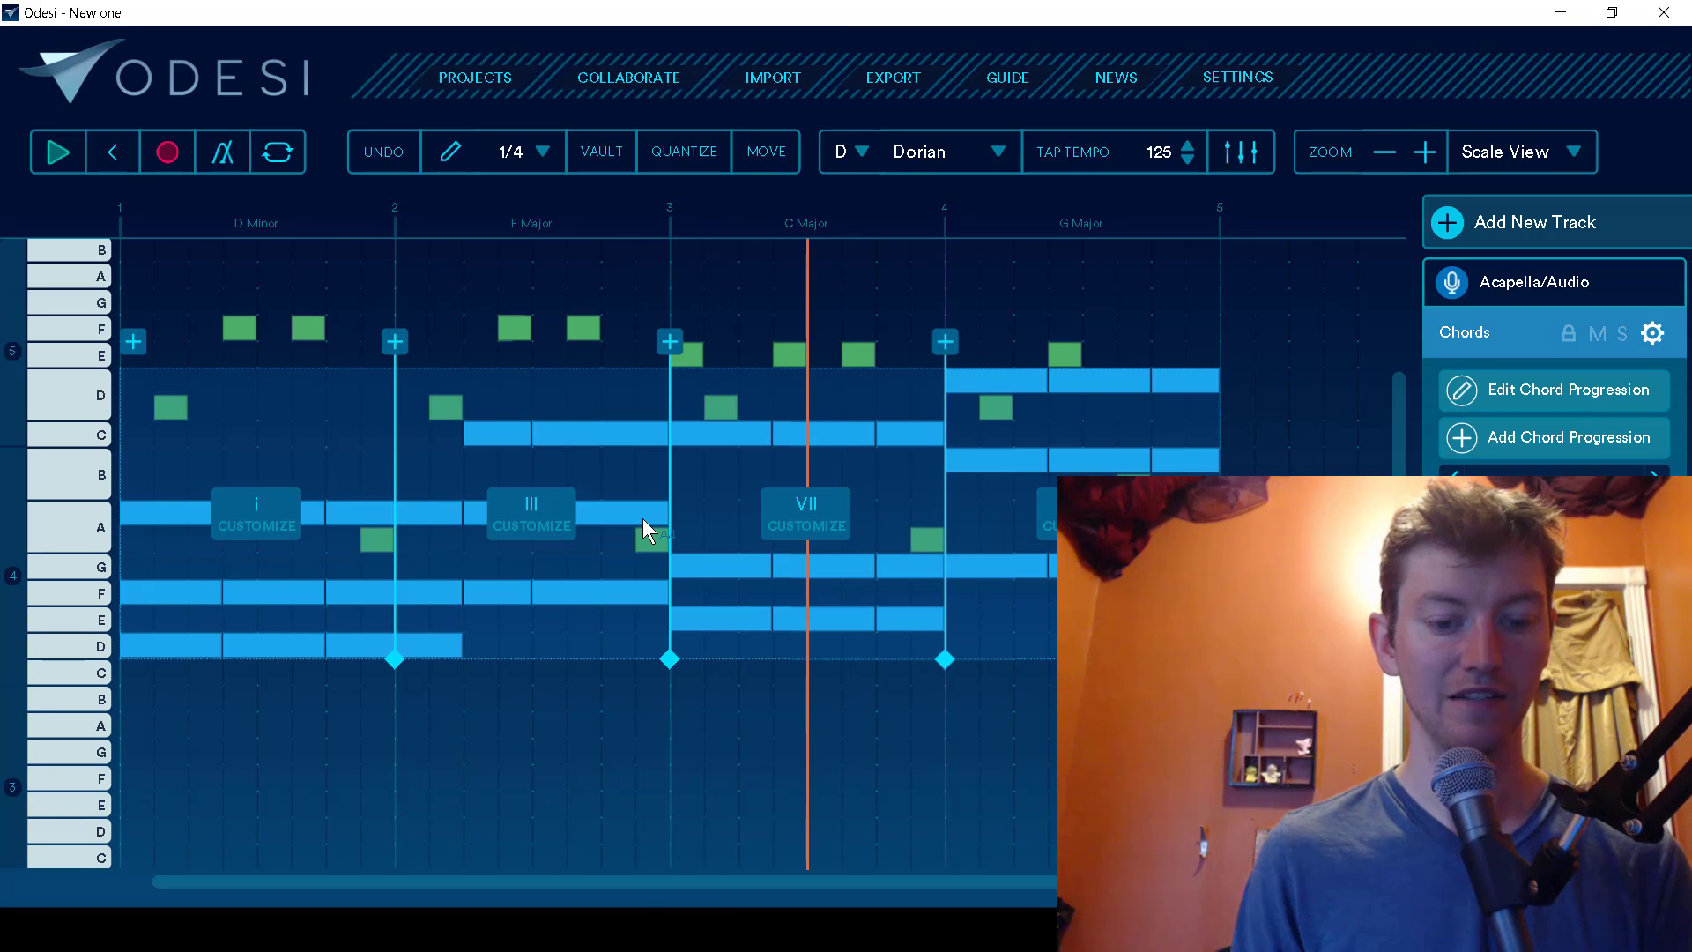
Step: Drag the 'New one' MIDI file from the desktop into Ableton, creating Major, Melody, Bassline and Drums tracks
{"action": "mouse_move", "coordinate": [561, 930]}
{"action": "left_click", "coordinate": [561, 877]}
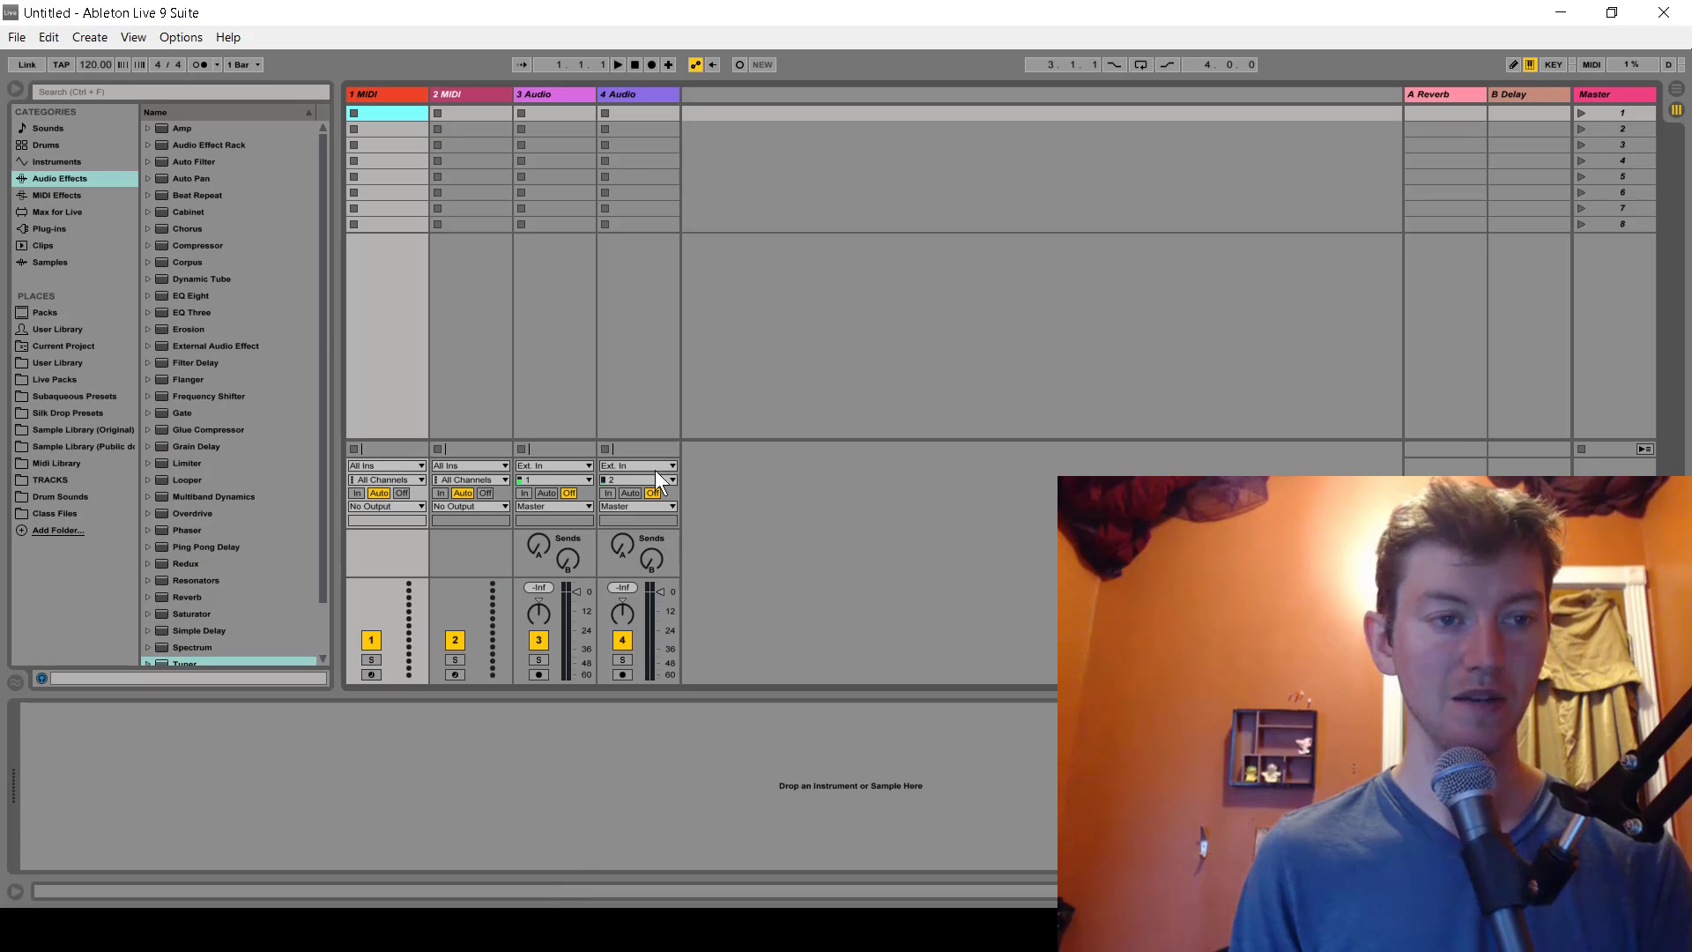
{"action": "left_click", "coordinate": [1597, 18]}
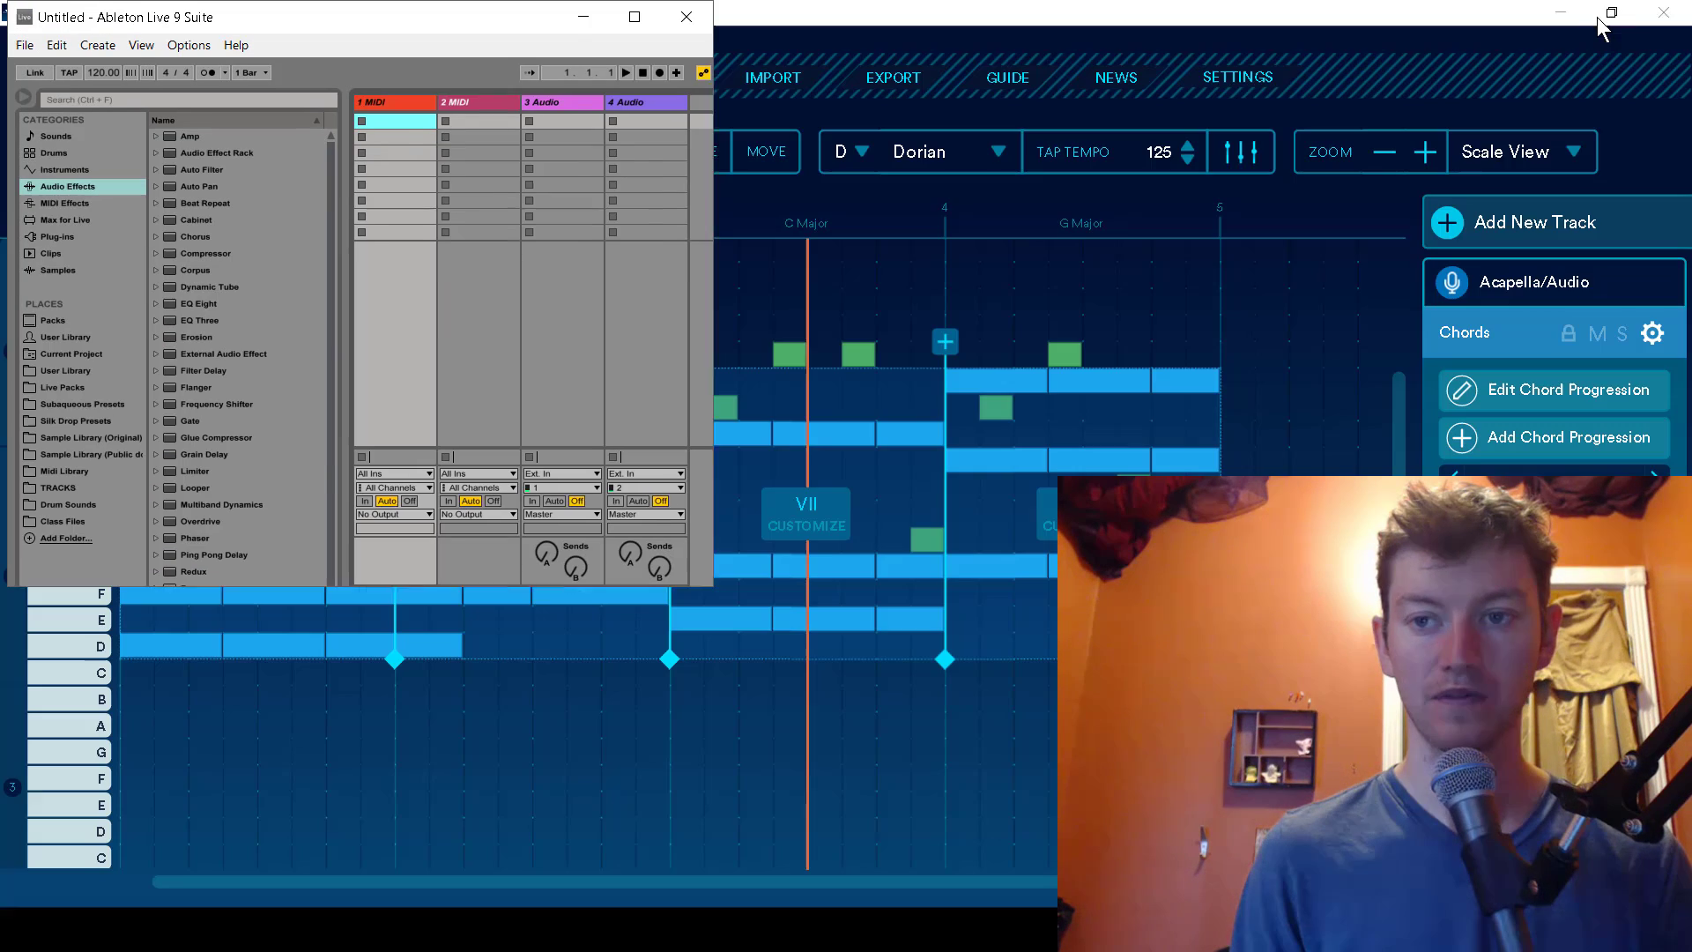
{"action": "left_click", "coordinate": [1561, 13]}
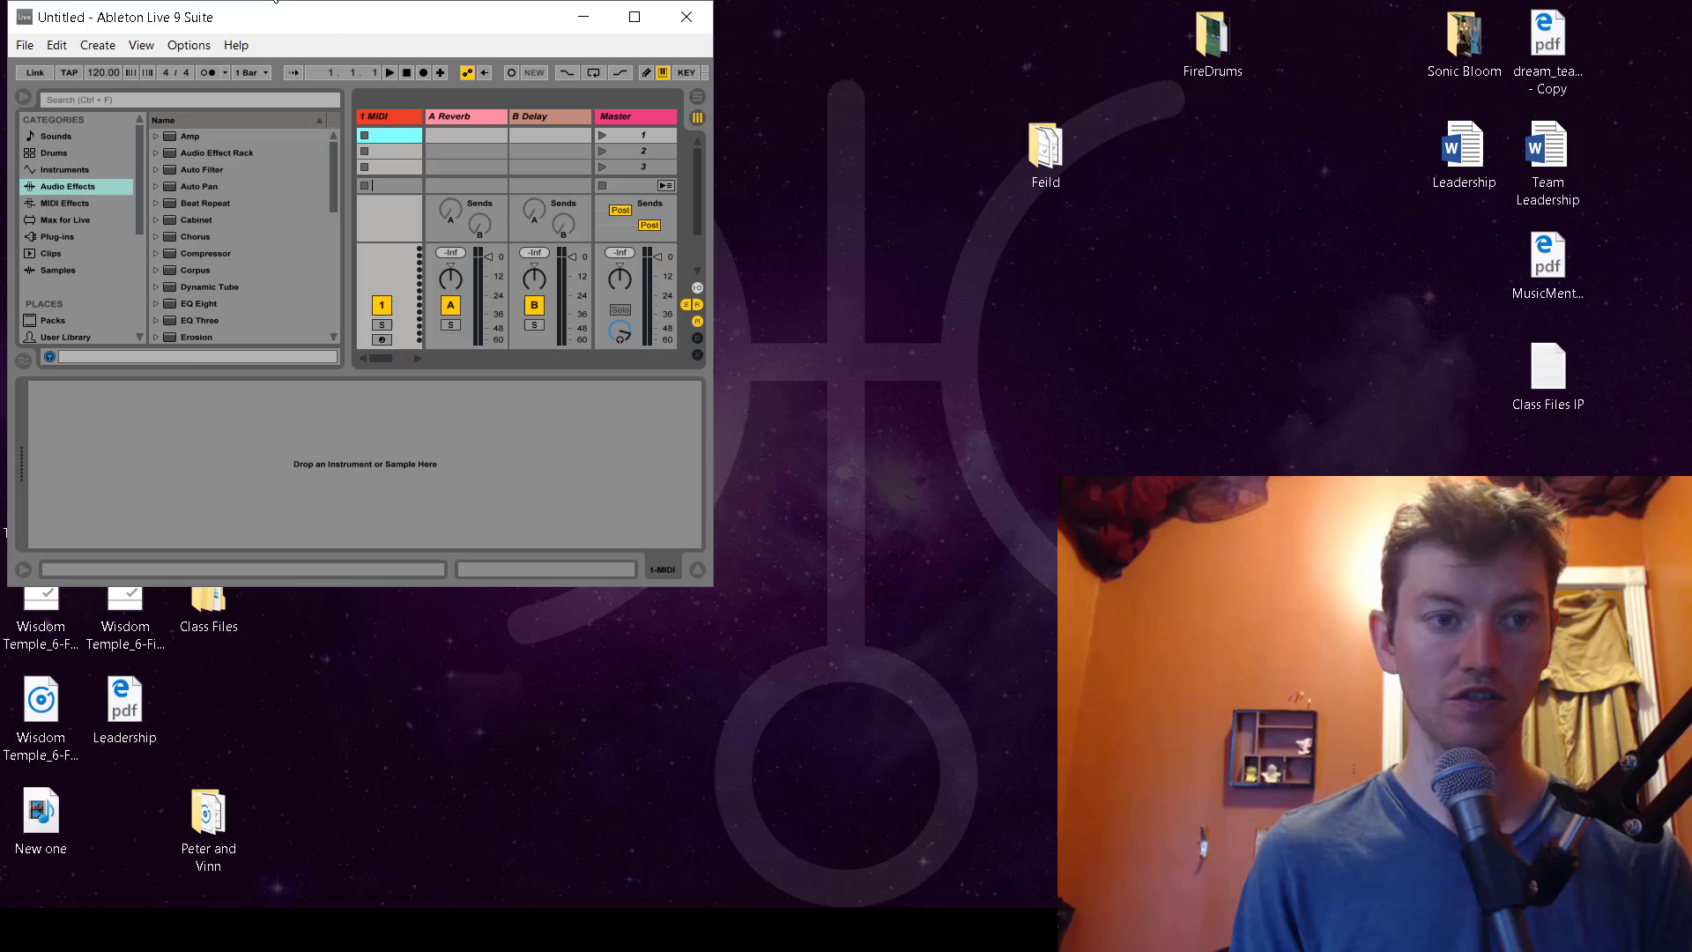
{"action": "left_click_drag", "start_coordinate": [326, 25], "coordinate": [845, 131]}
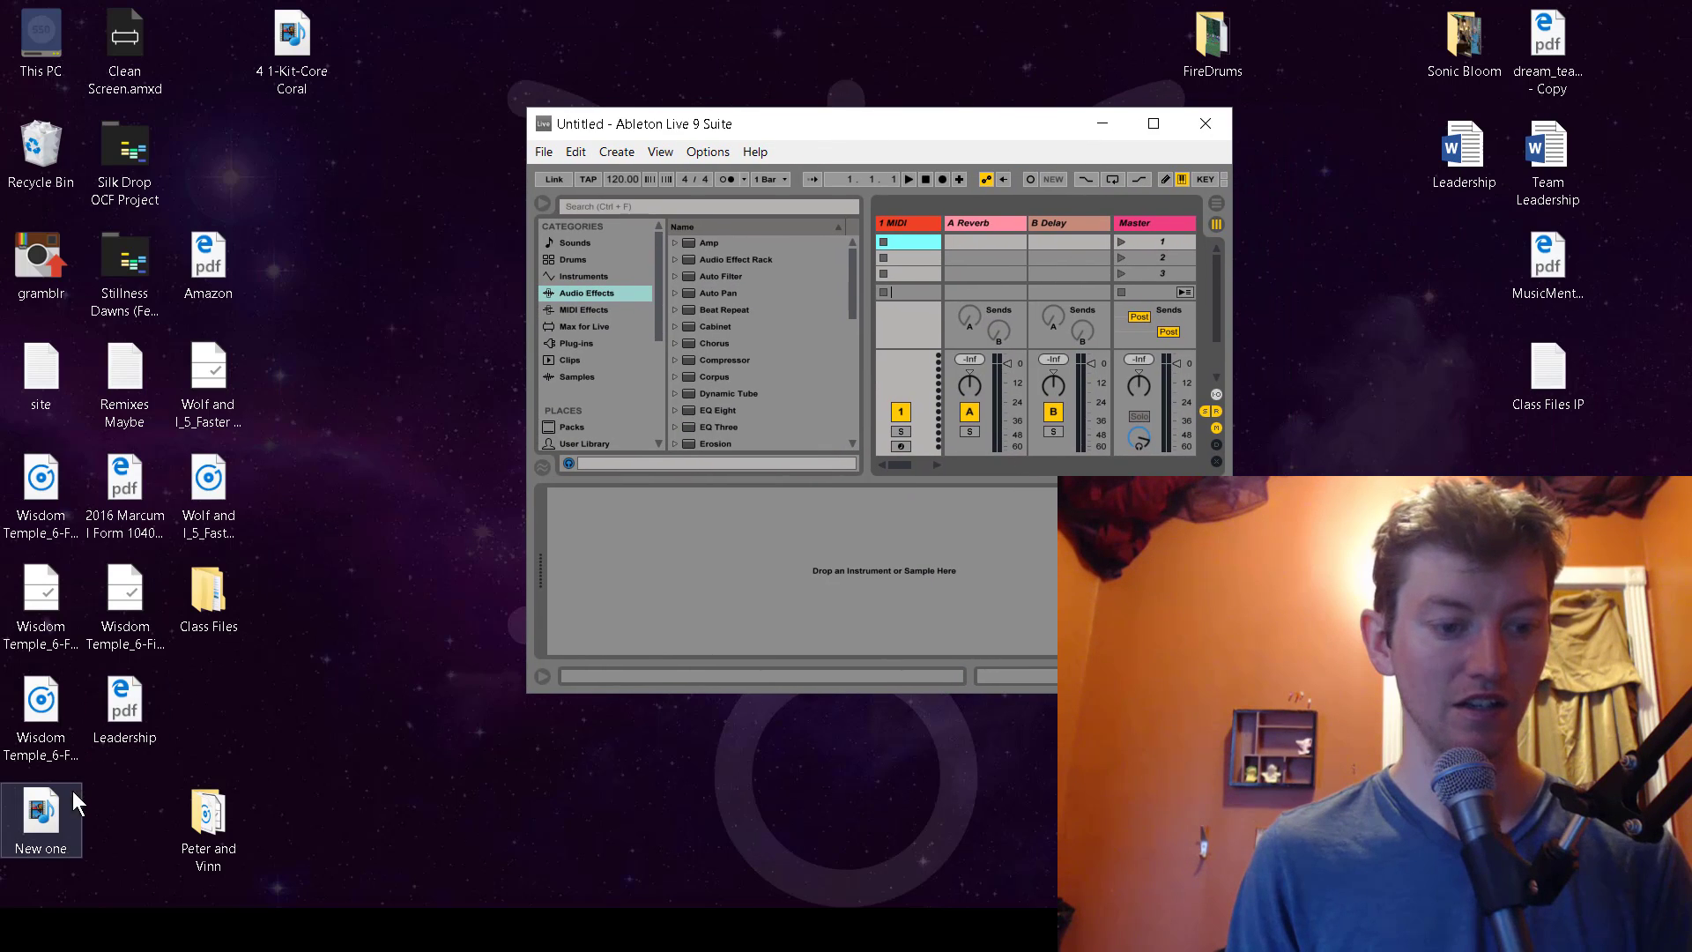
{"action": "left_click_drag", "start_coordinate": [896, 354], "coordinate": [896, 255]}
{"action": "left_click", "coordinate": [1154, 122]}
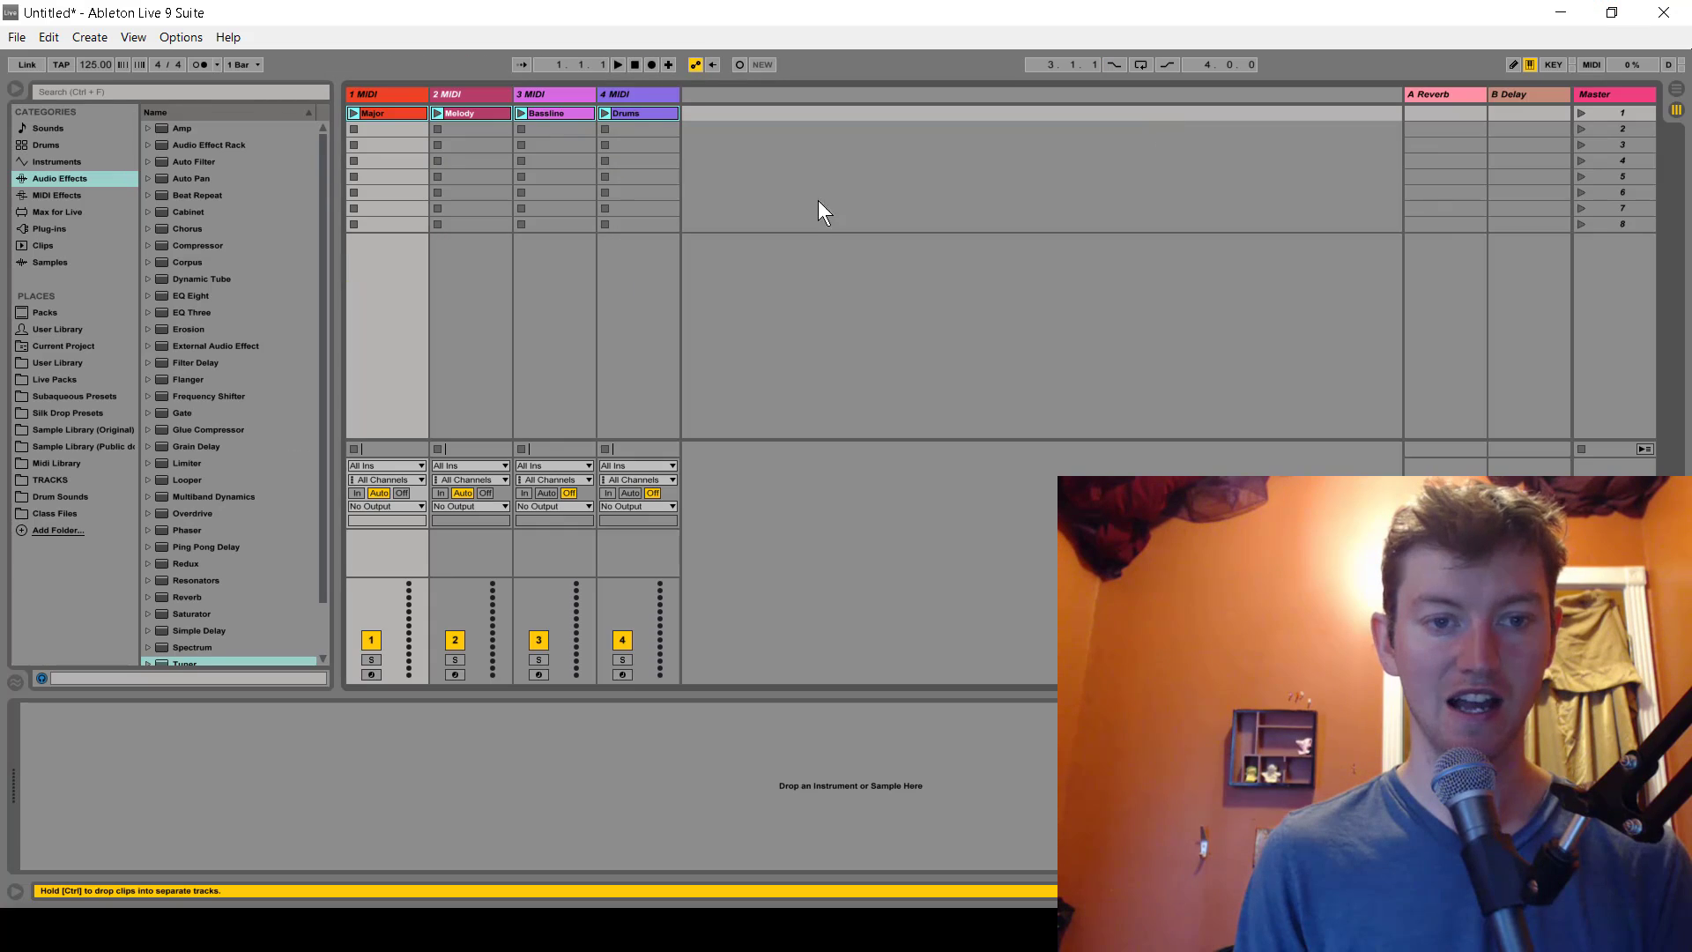
{"action": "mouse_move", "coordinate": [396, 111]}
{"action": "left_mouse_down"}
{"action": "mouse_move", "coordinate": [611, 122]}
{"action": "mouse_move", "coordinate": [405, 213]}
{"action": "mouse_move", "coordinate": [341, 210]}
{"action": "mouse_move", "coordinate": [351, 159]}
{"action": "left_mouse_up"}
Step: Show the four clips in Arrangement view zoomed to bars 1–5 and play them
{"action": "key", "text": "Tab"}
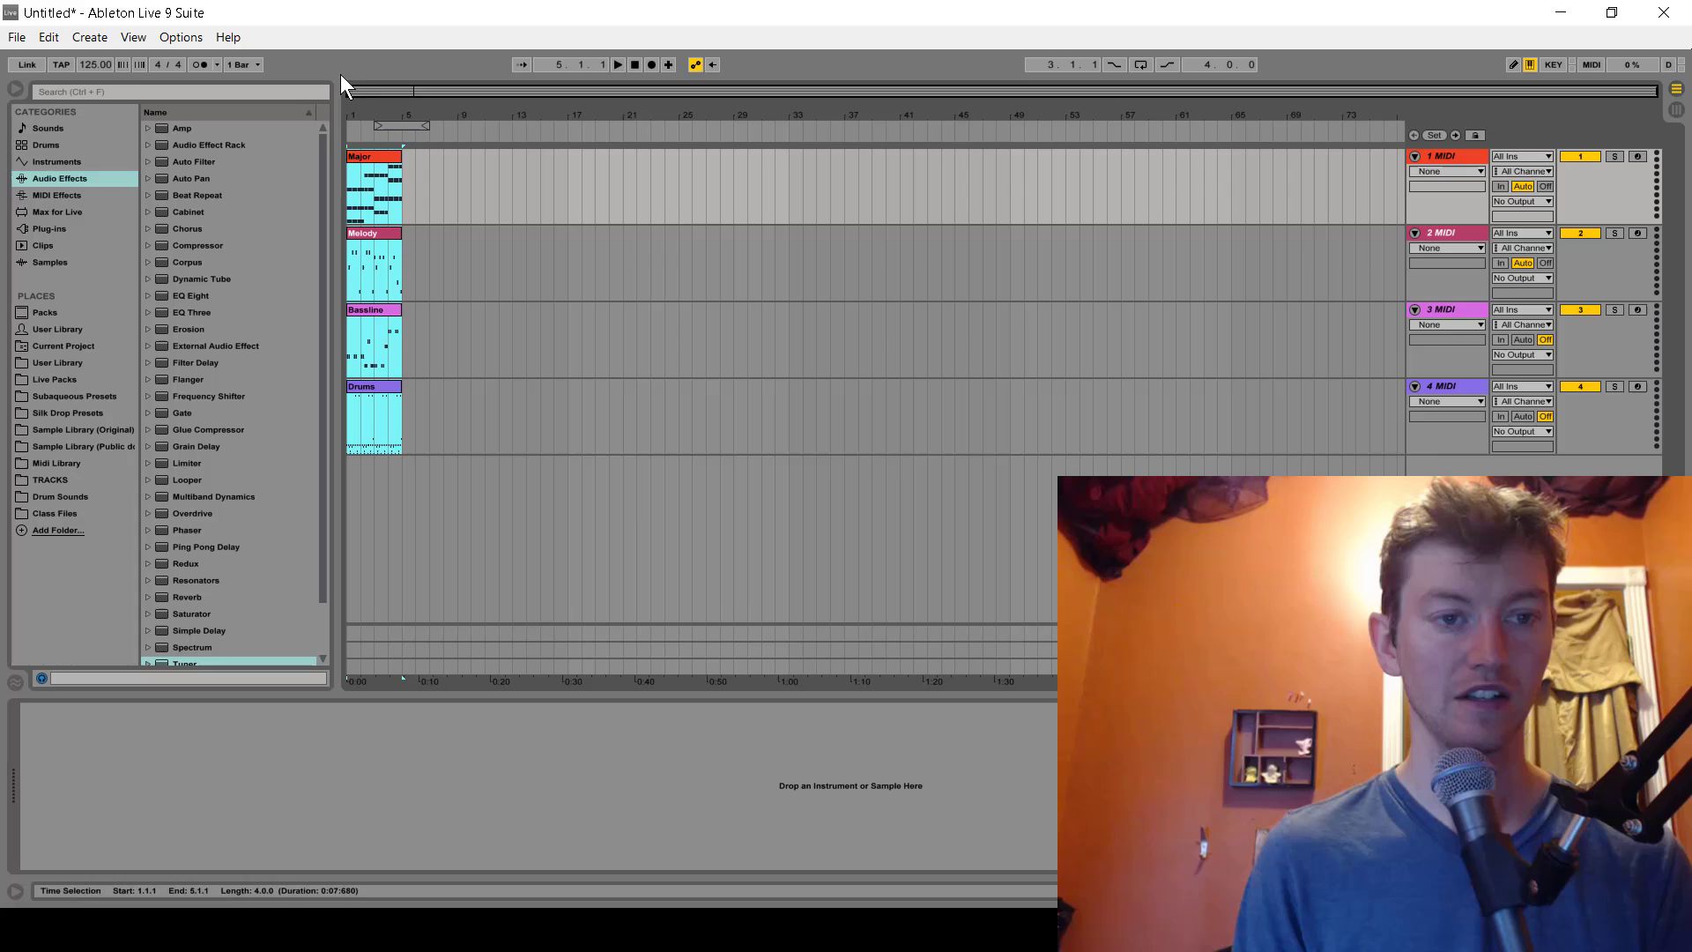
{"action": "key", "text": "plus"}
{"action": "key", "text": "plus"}
{"action": "key", "text": "plus"}
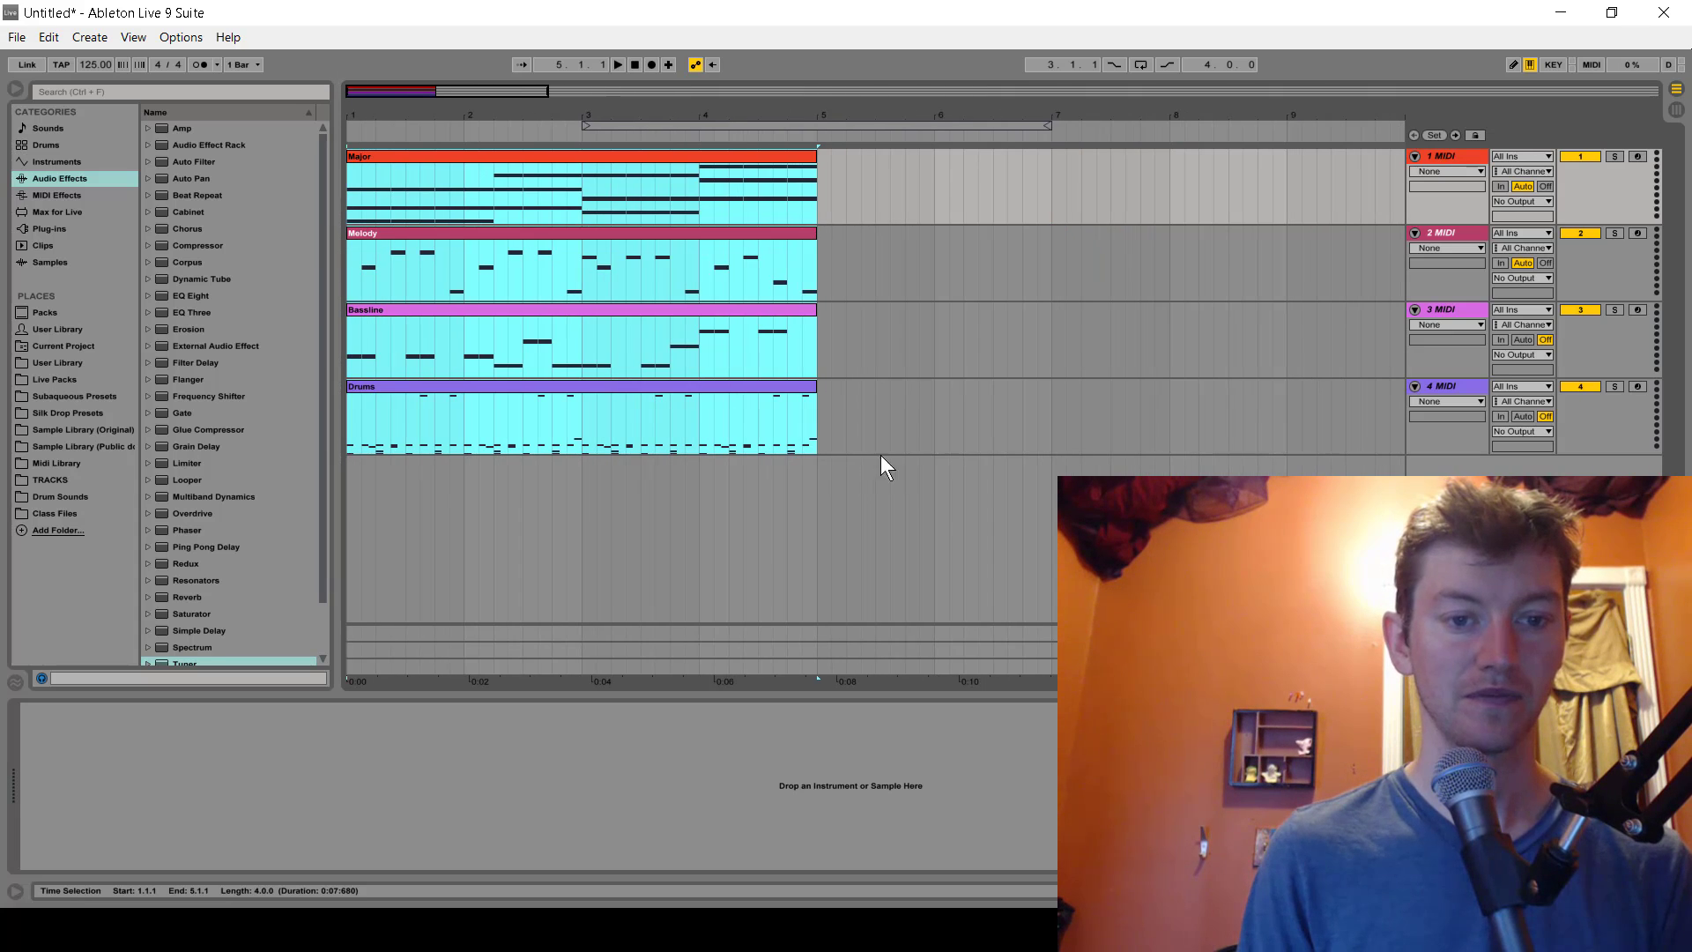
{"action": "left_click", "coordinate": [494, 158]}
{"action": "key", "text": "space"}
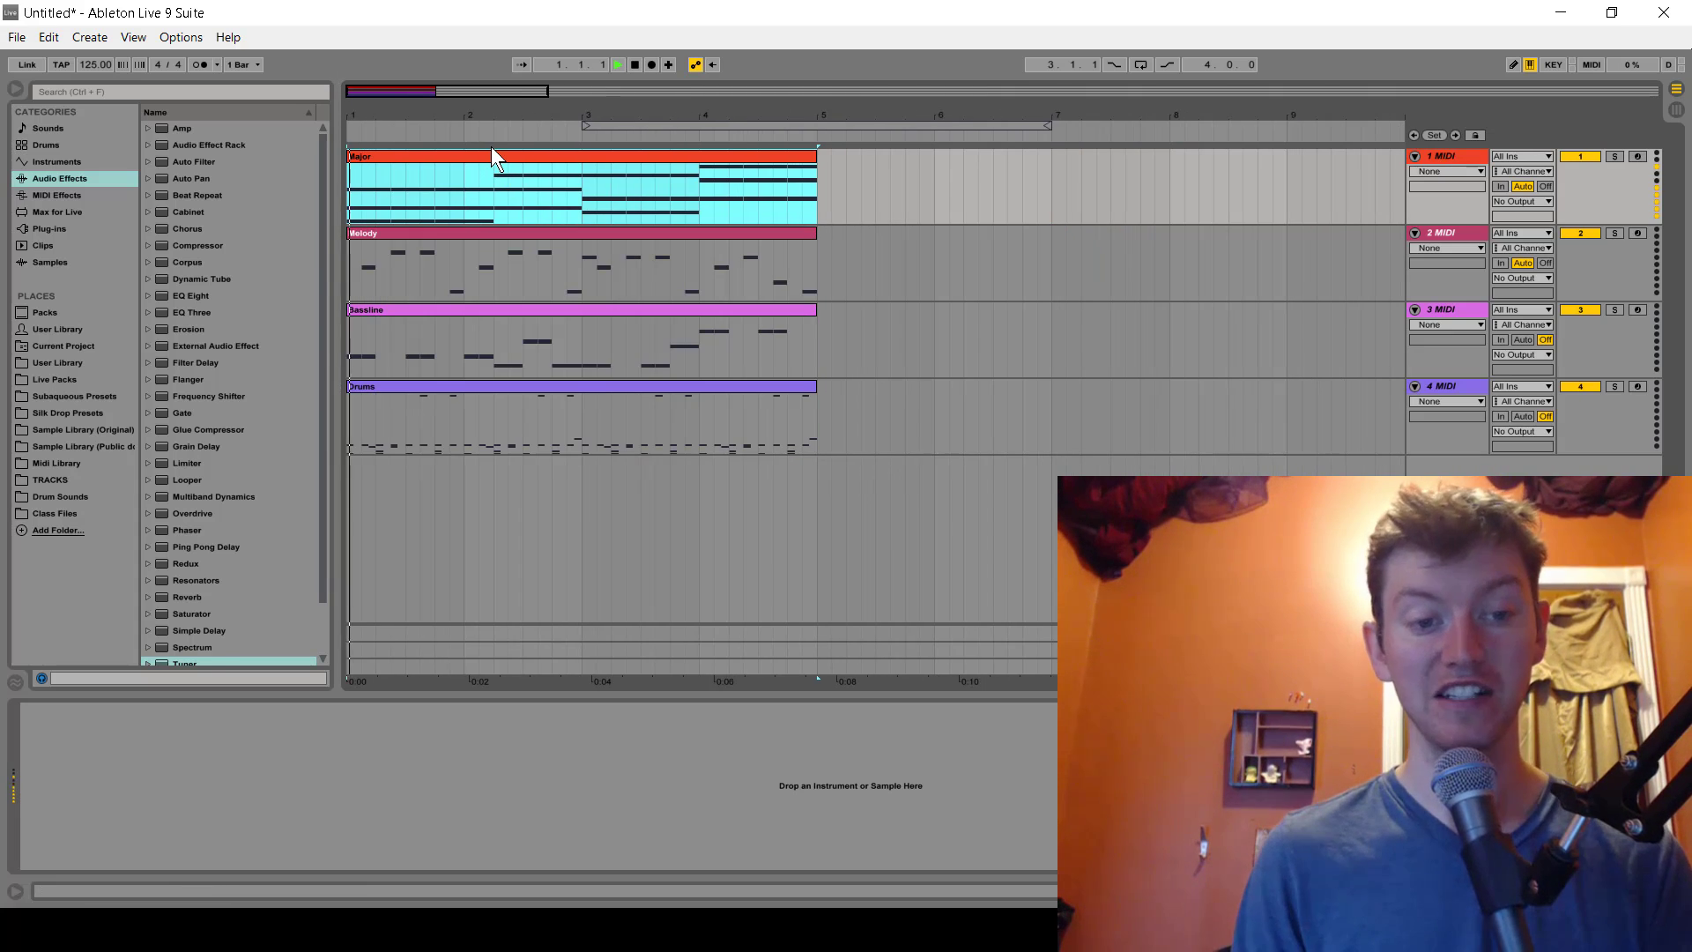
Step: Search for 808 and load the Kit-Core 808 drum kit onto the Drums track, then audition it
{"action": "left_click", "coordinate": [67, 229]}
{"action": "left_click", "coordinate": [74, 173]}
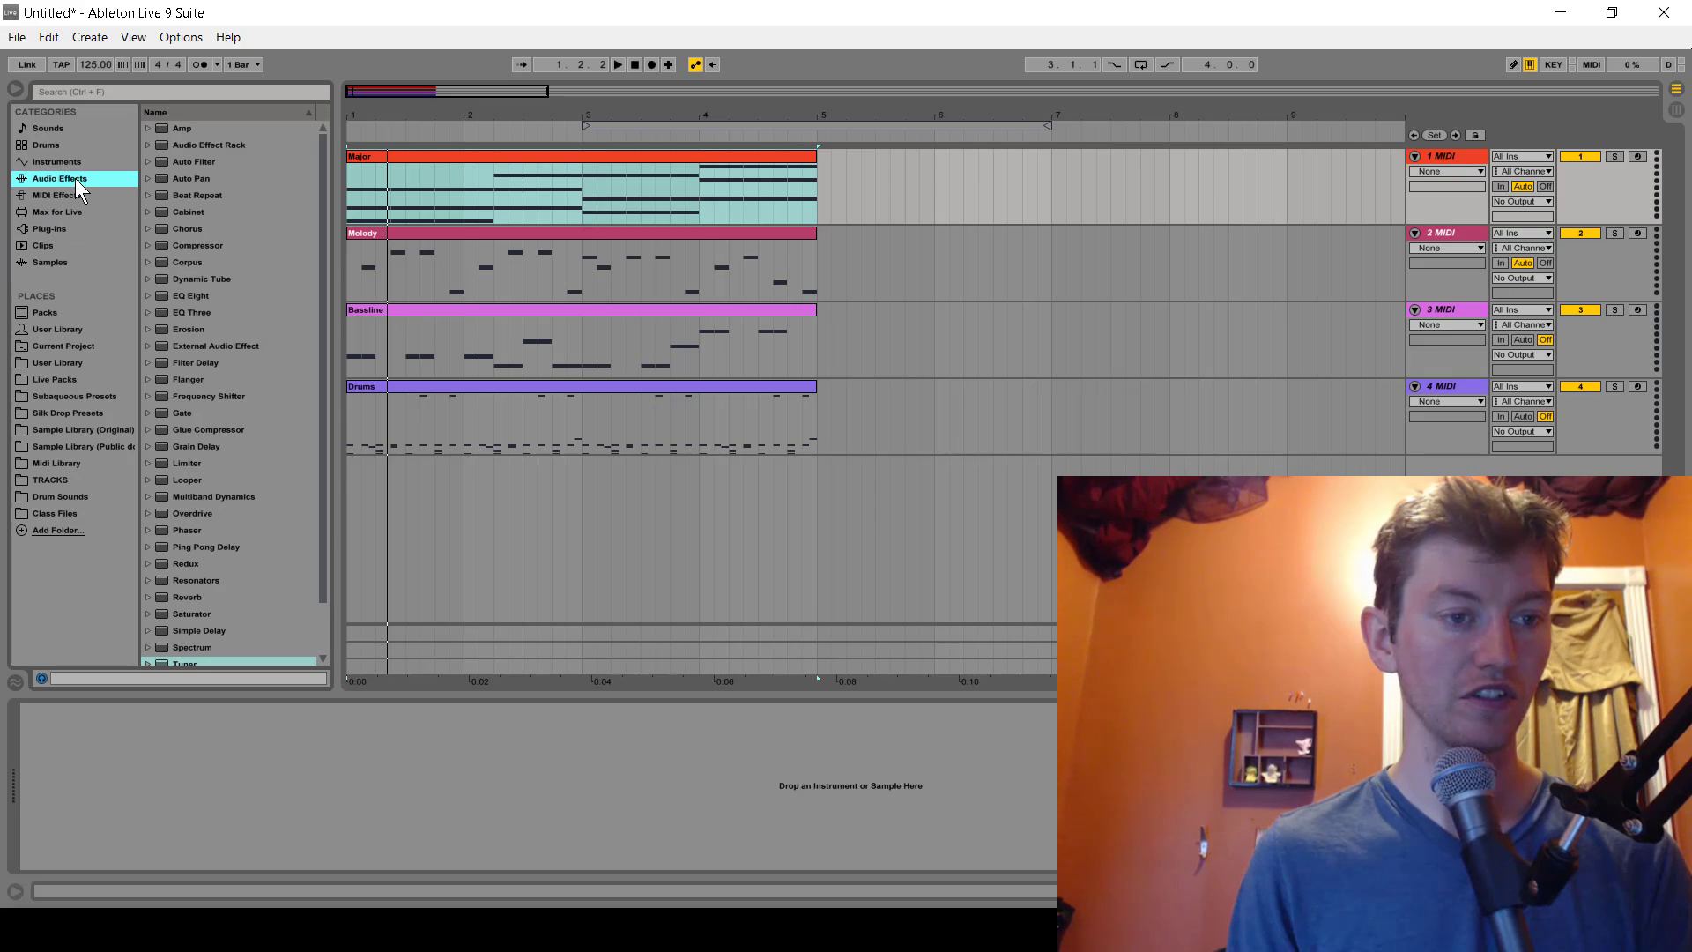
{"action": "left_click", "coordinate": [129, 146]}
{"action": "left_click", "coordinate": [174, 91]}
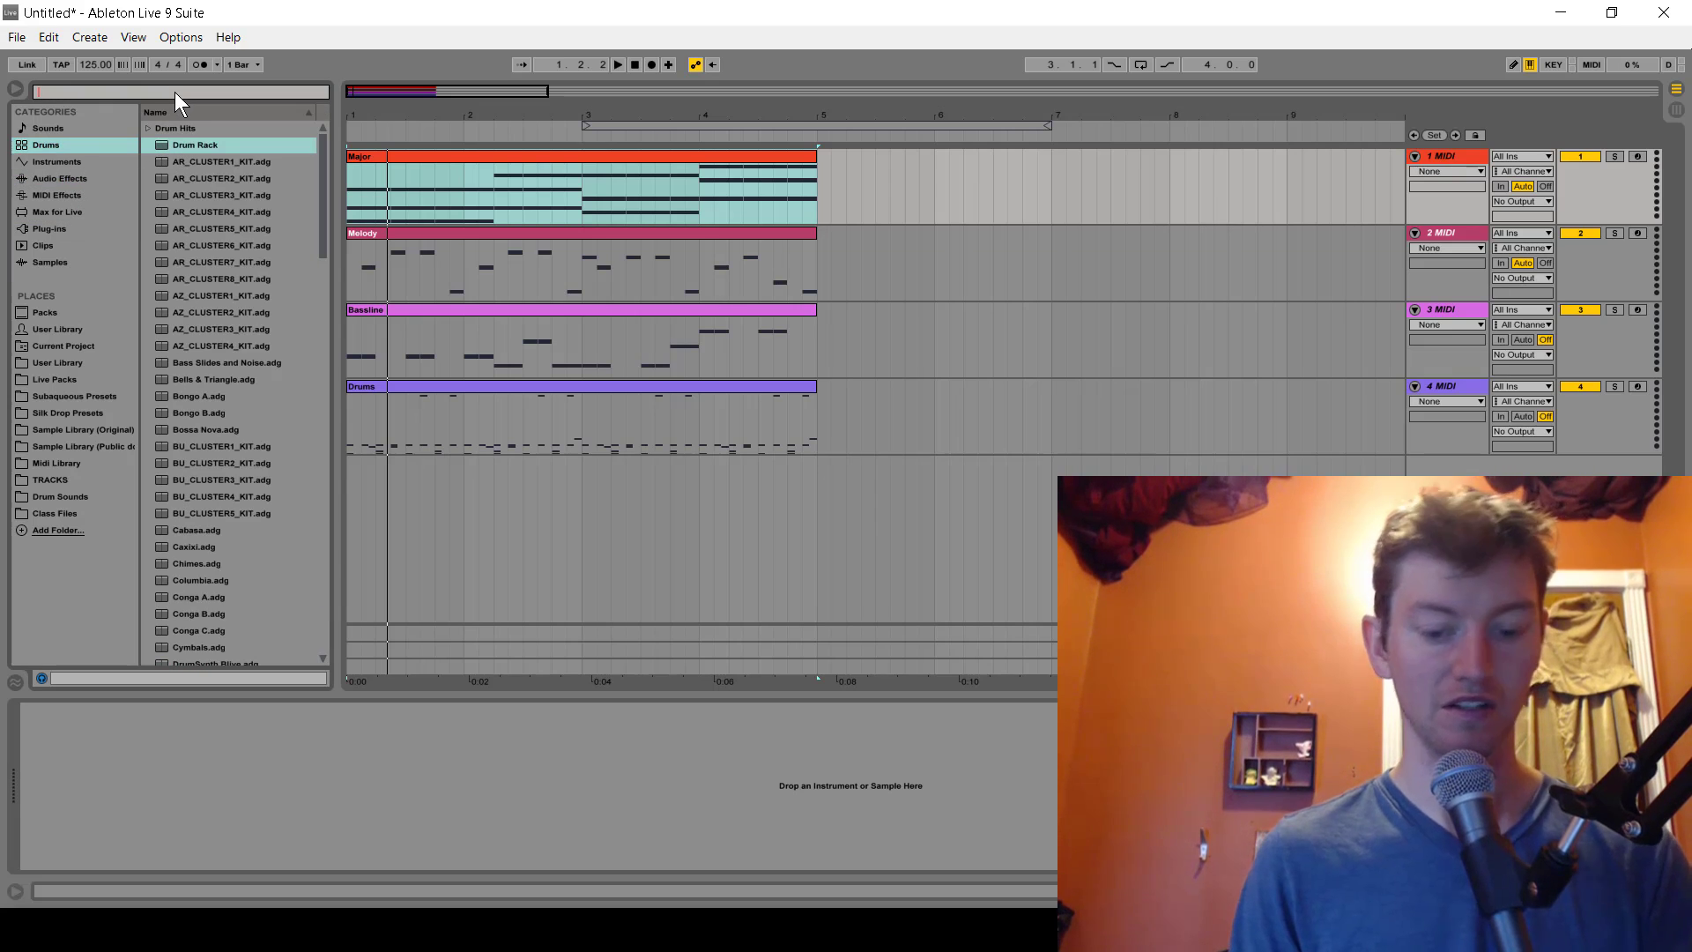
{"action": "type", "text": "808"}
{"action": "left_click", "coordinate": [183, 144]}
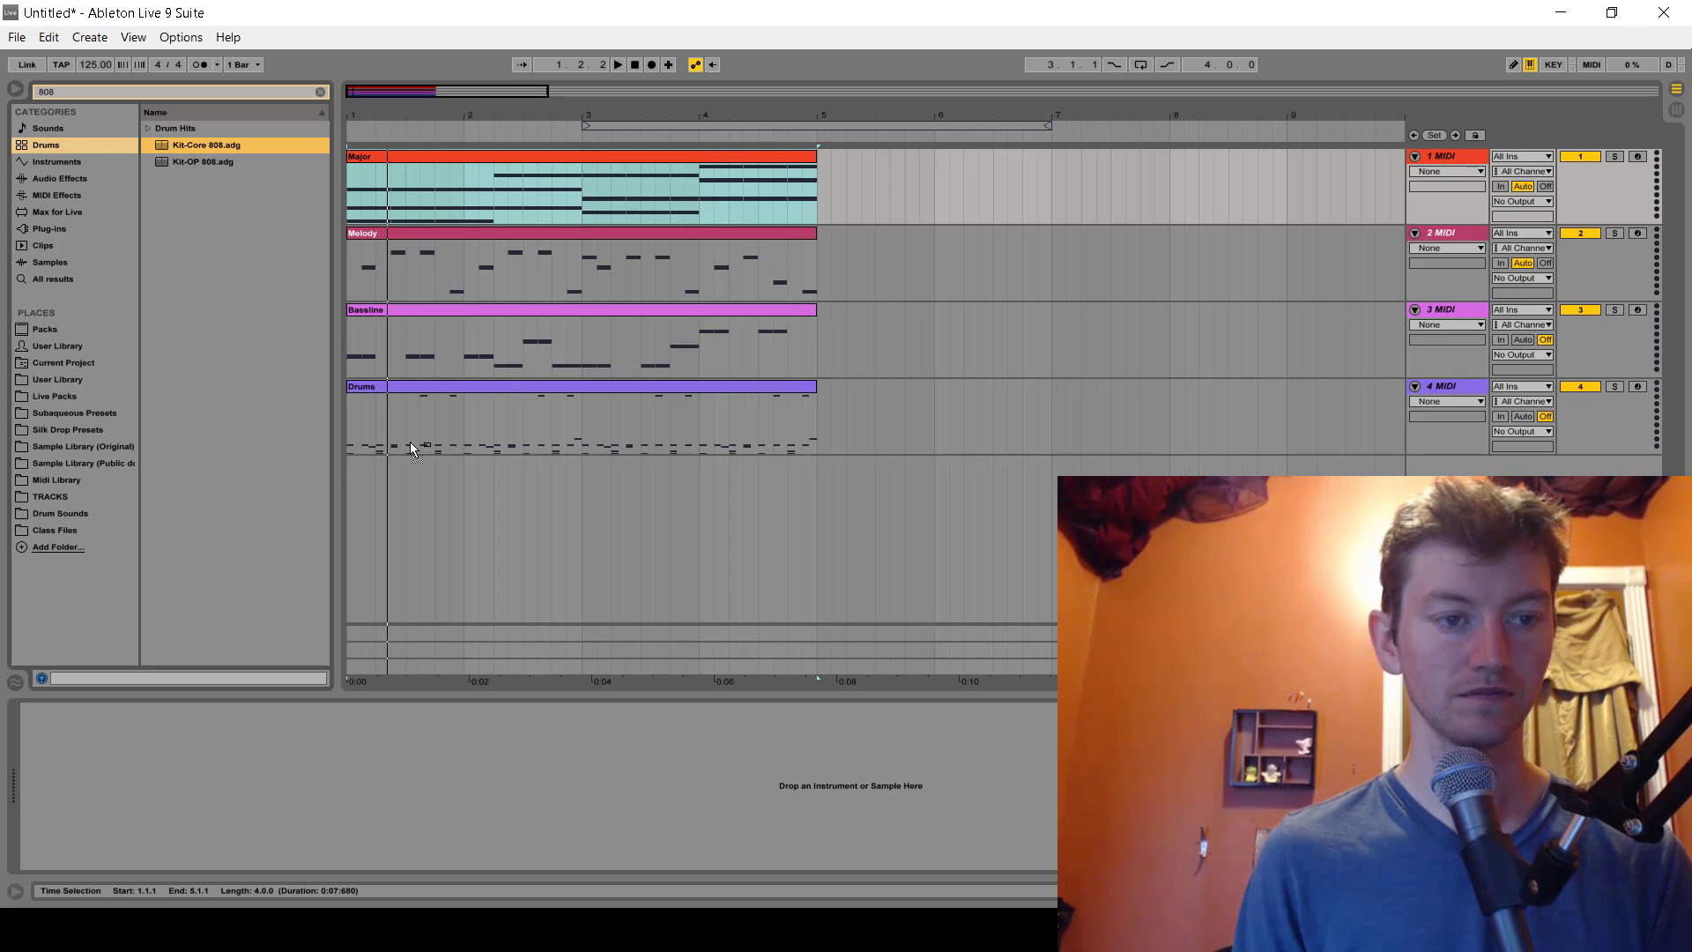
{"action": "left_click_drag", "start_coordinate": [409, 442], "coordinate": [410, 441]}
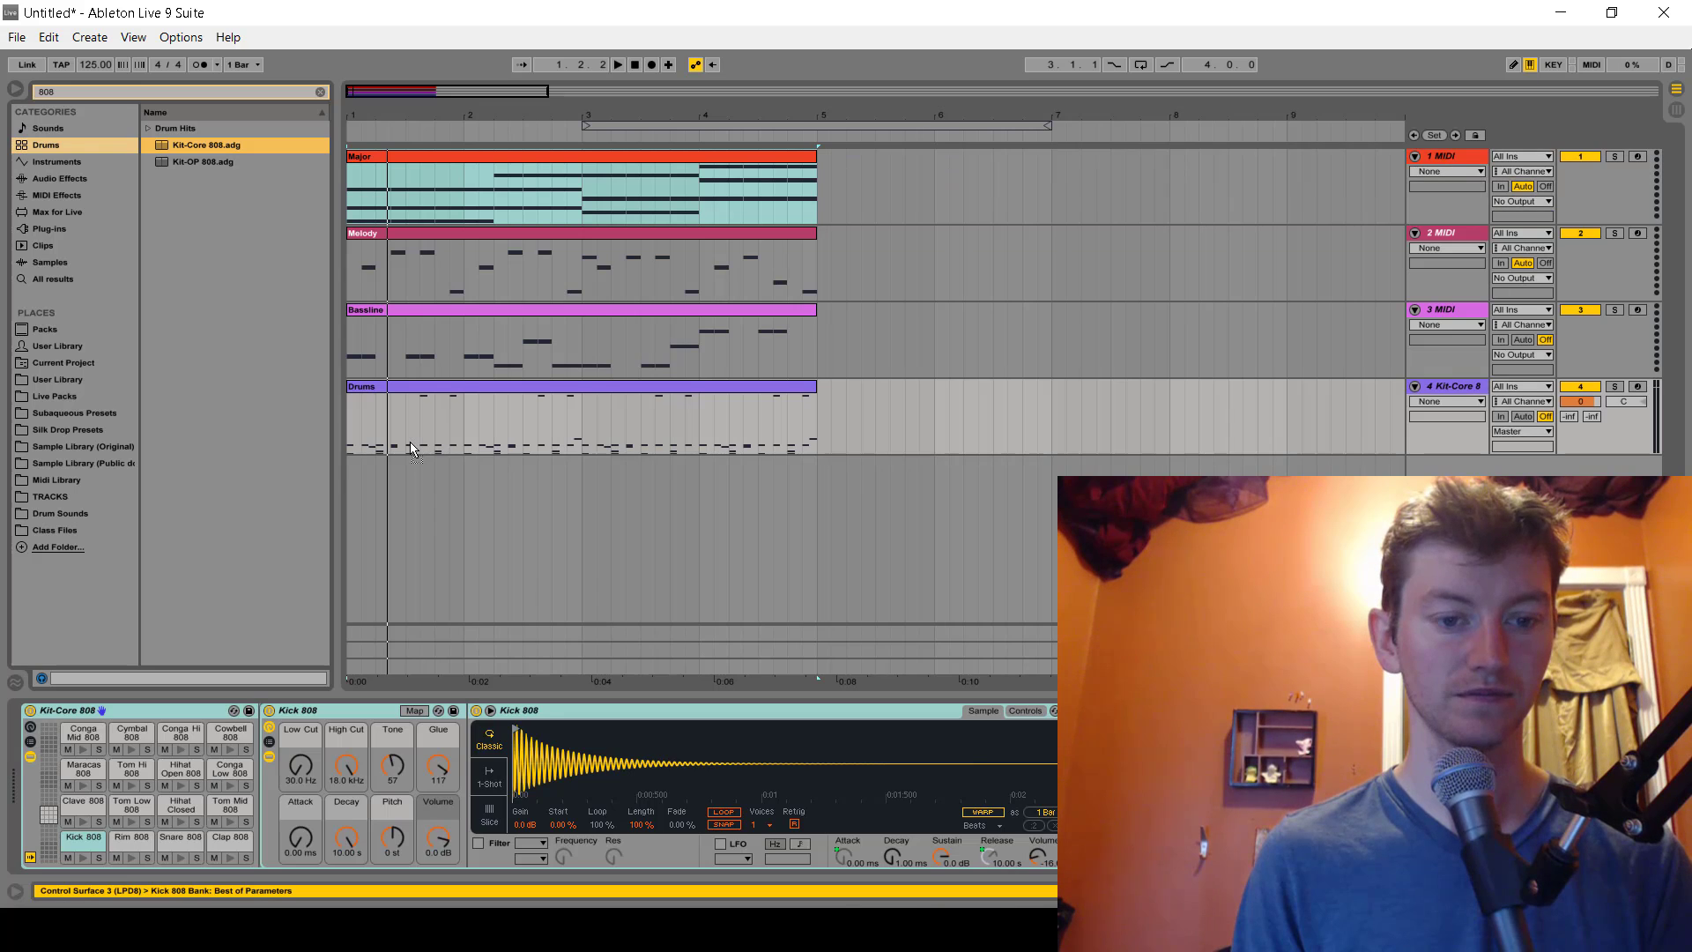
{"action": "left_click", "coordinate": [370, 388]}
{"action": "key", "text": "space"}
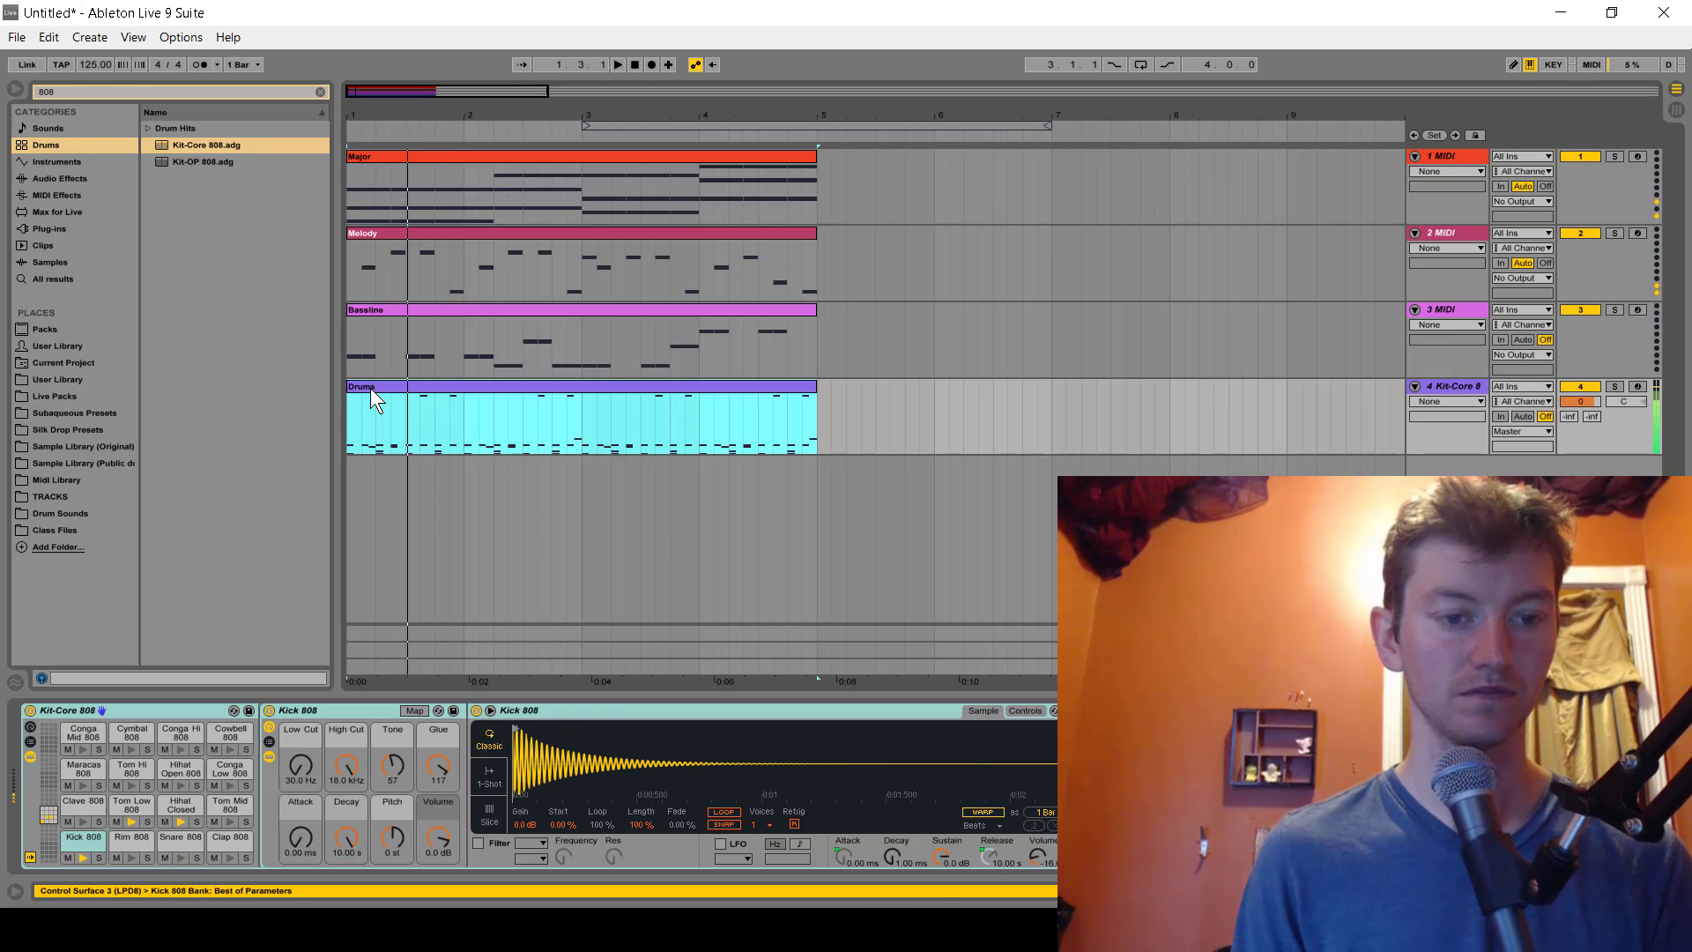
{"action": "left_click", "coordinate": [376, 317]}
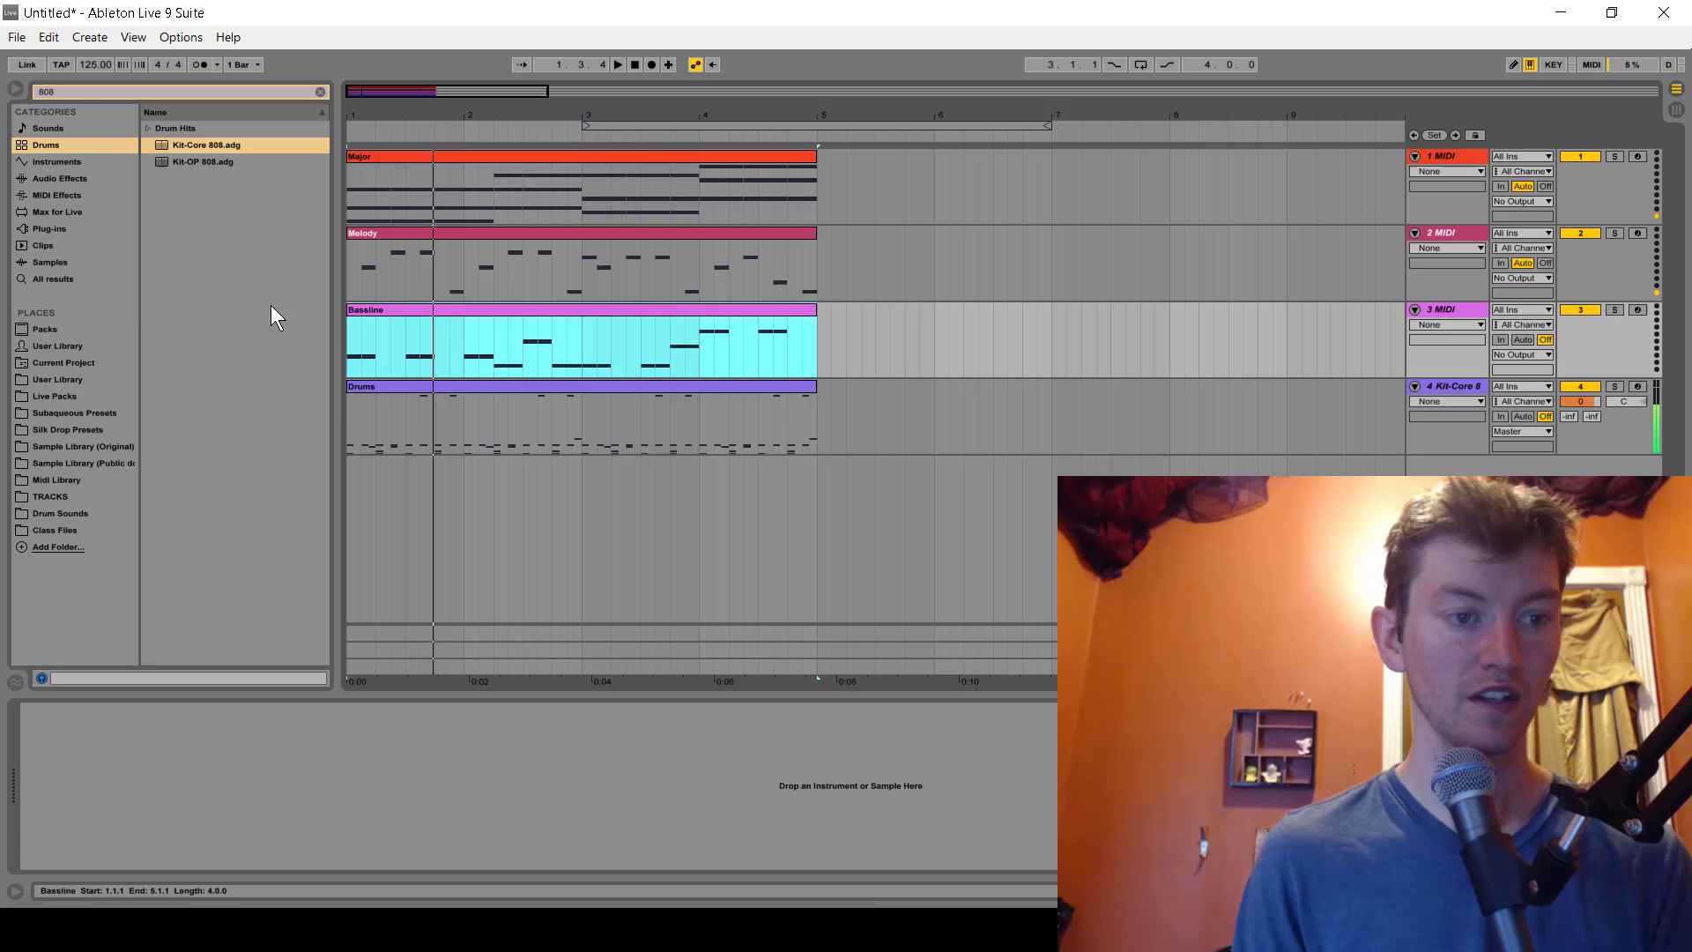
{"action": "left_click", "coordinate": [95, 448]}
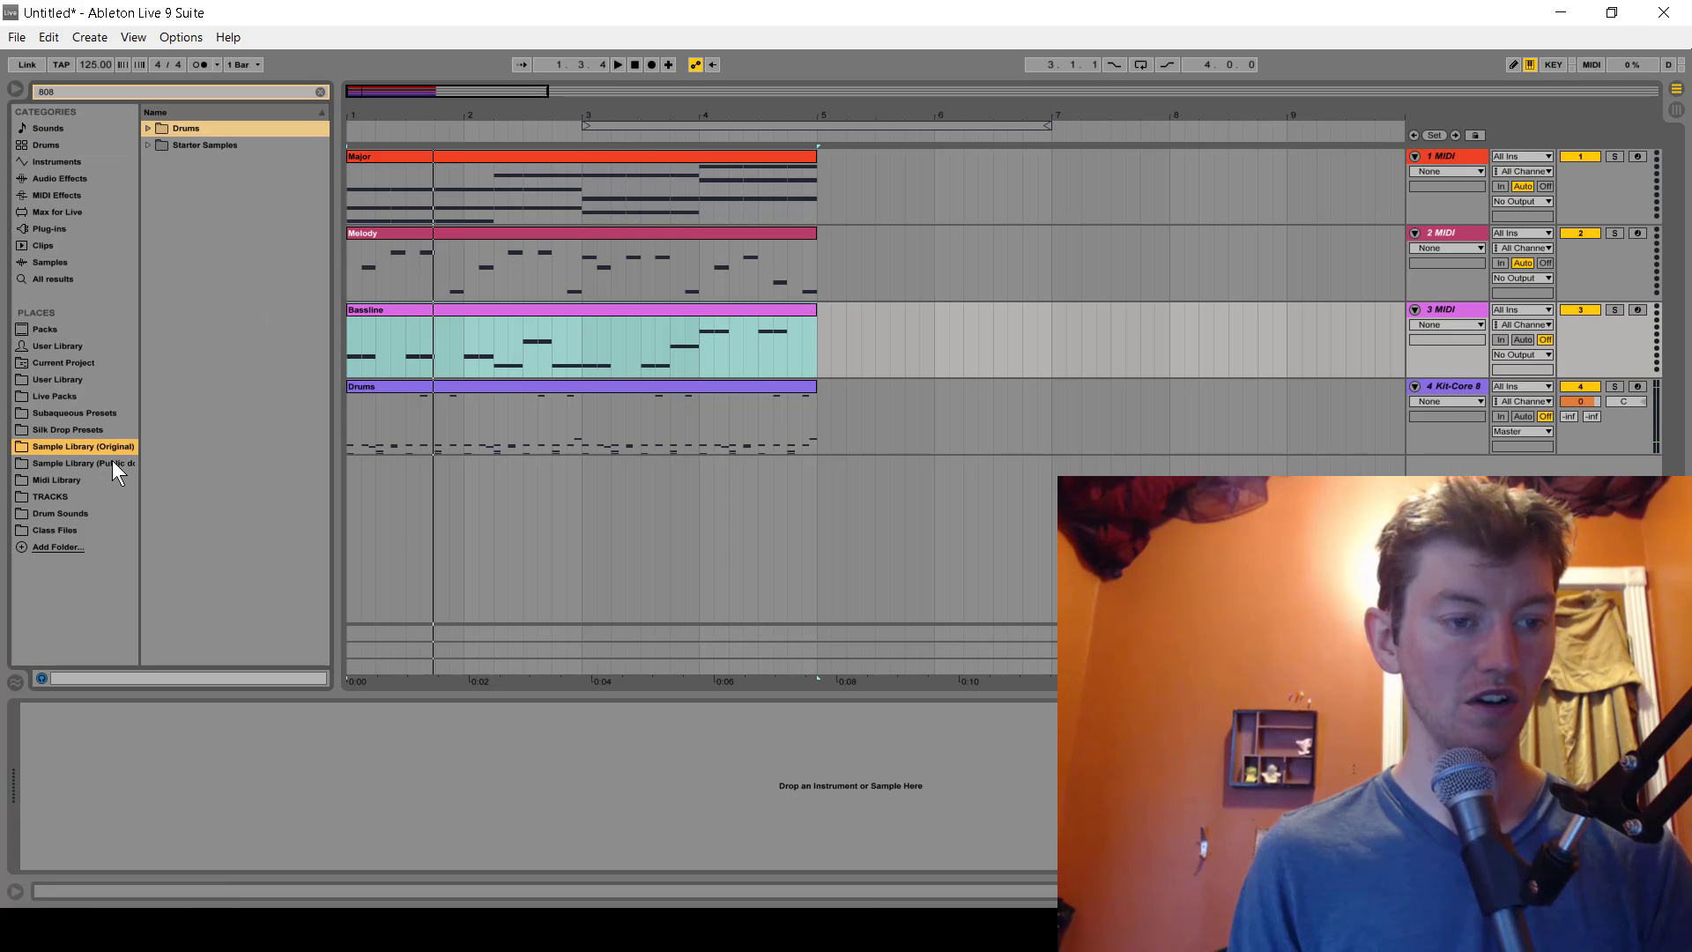
Step: Load the Reaktor5 VST synth onto the Bassline track
{"action": "left_click", "coordinate": [55, 227]}
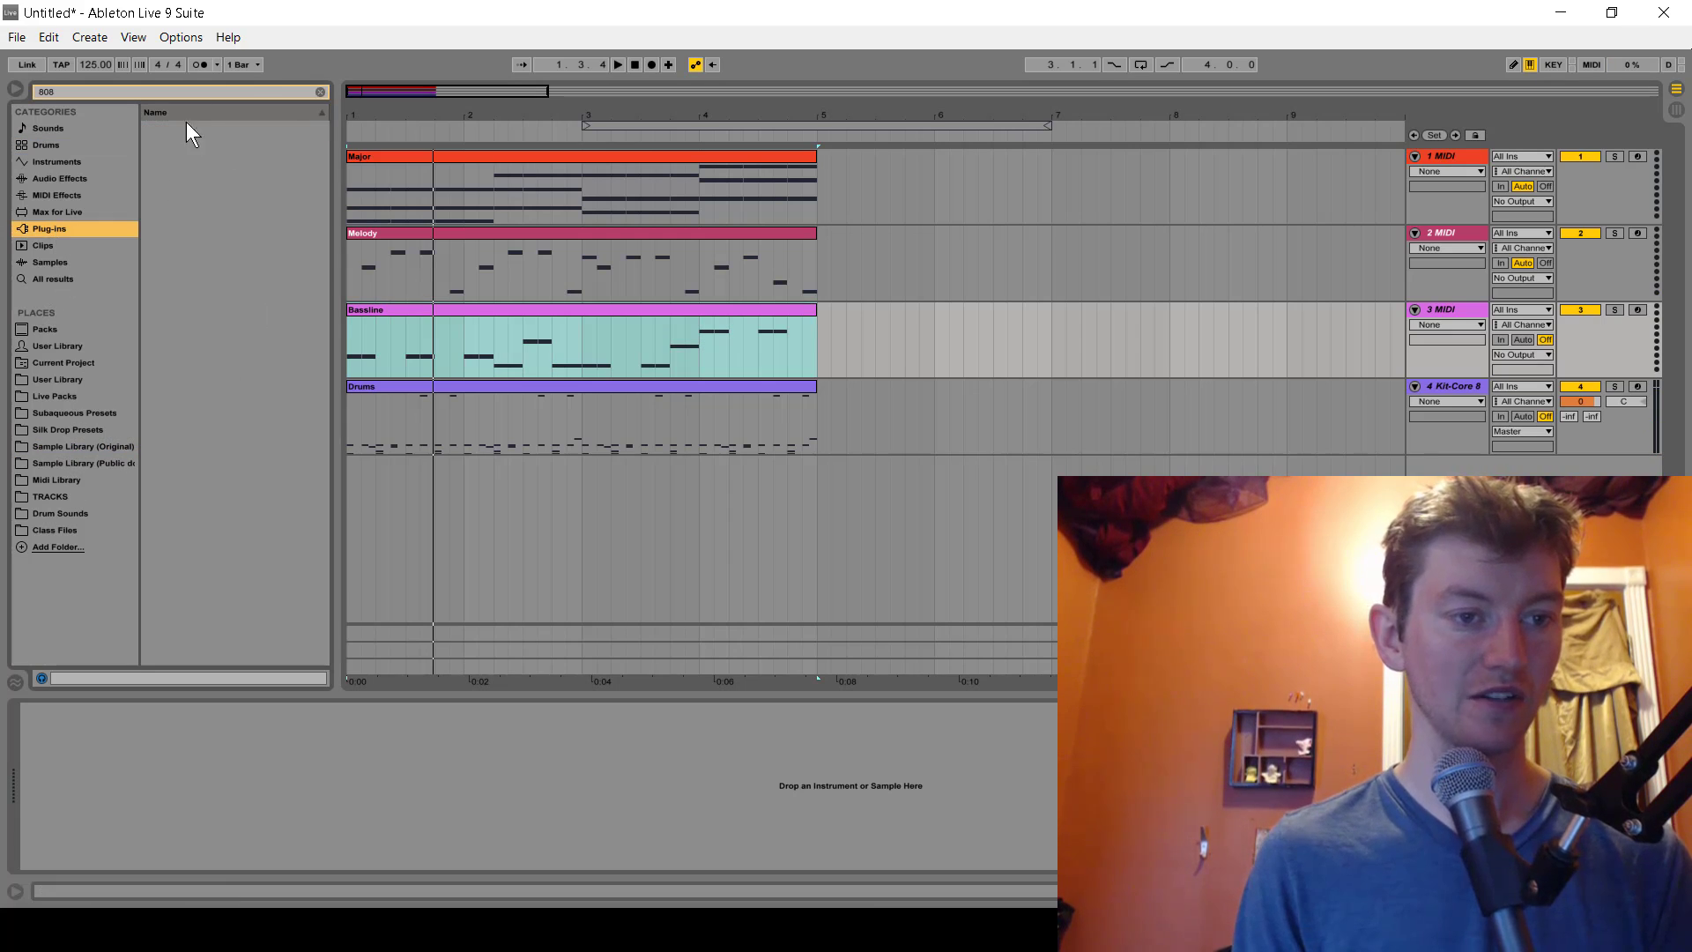
{"action": "left_click", "coordinate": [319, 92]}
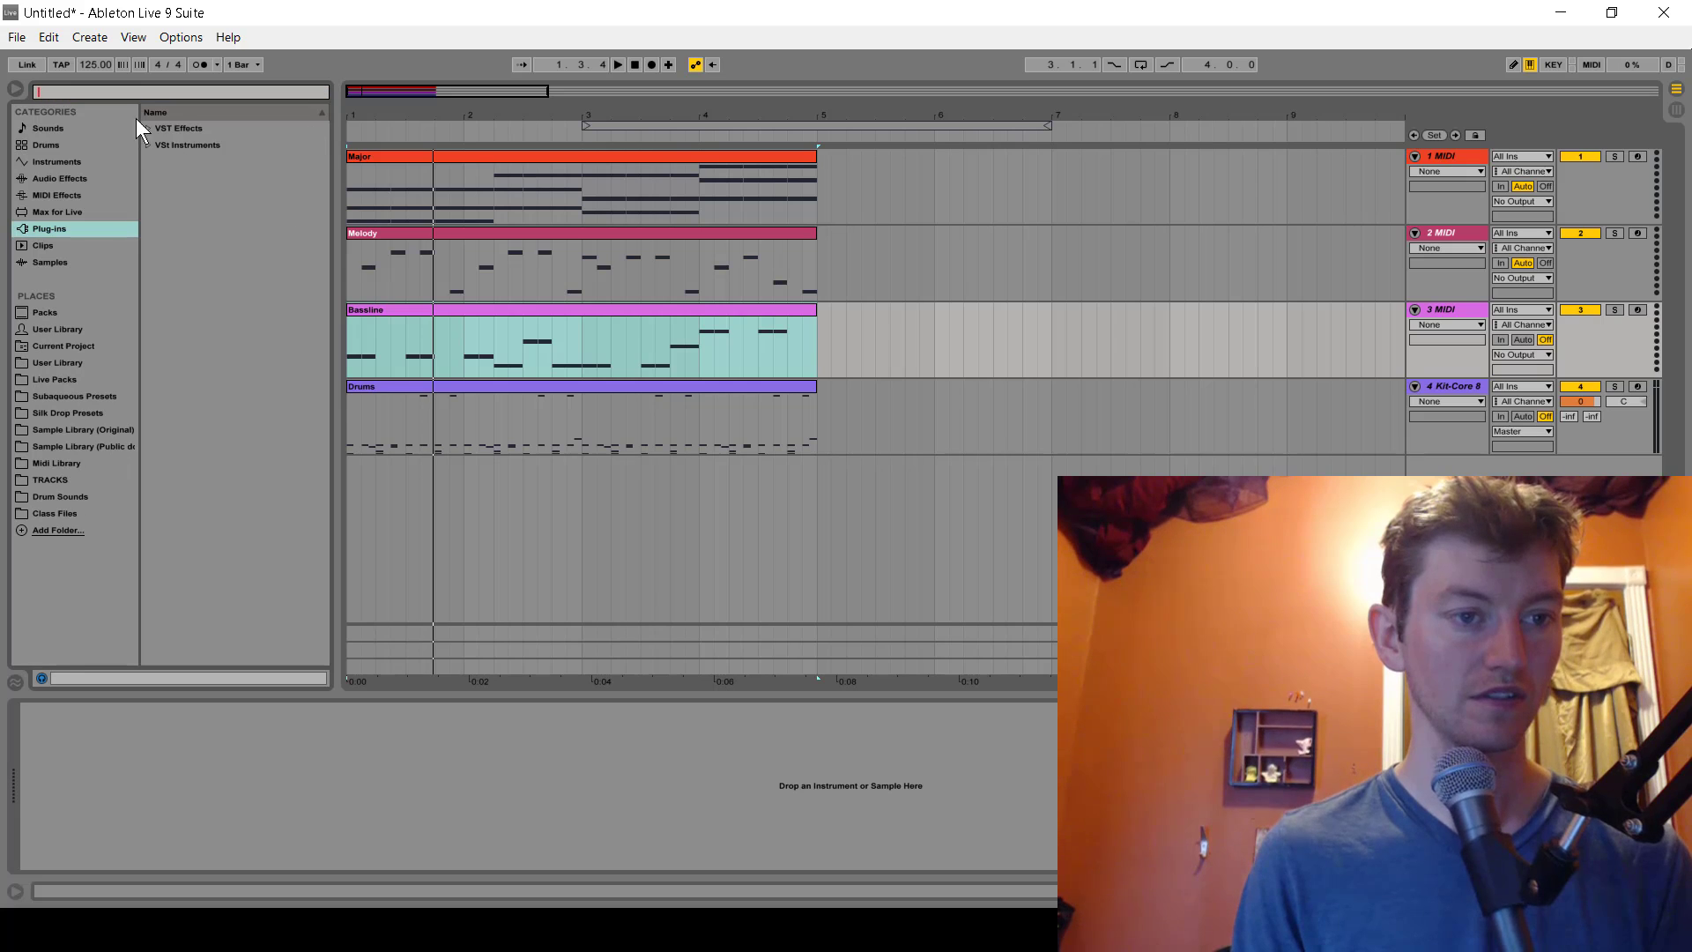
{"action": "left_click", "coordinate": [150, 143]}
{"action": "left_click", "coordinate": [159, 279]}
{"action": "left_click_drag", "start_coordinate": [196, 389], "coordinate": [52, 718]}
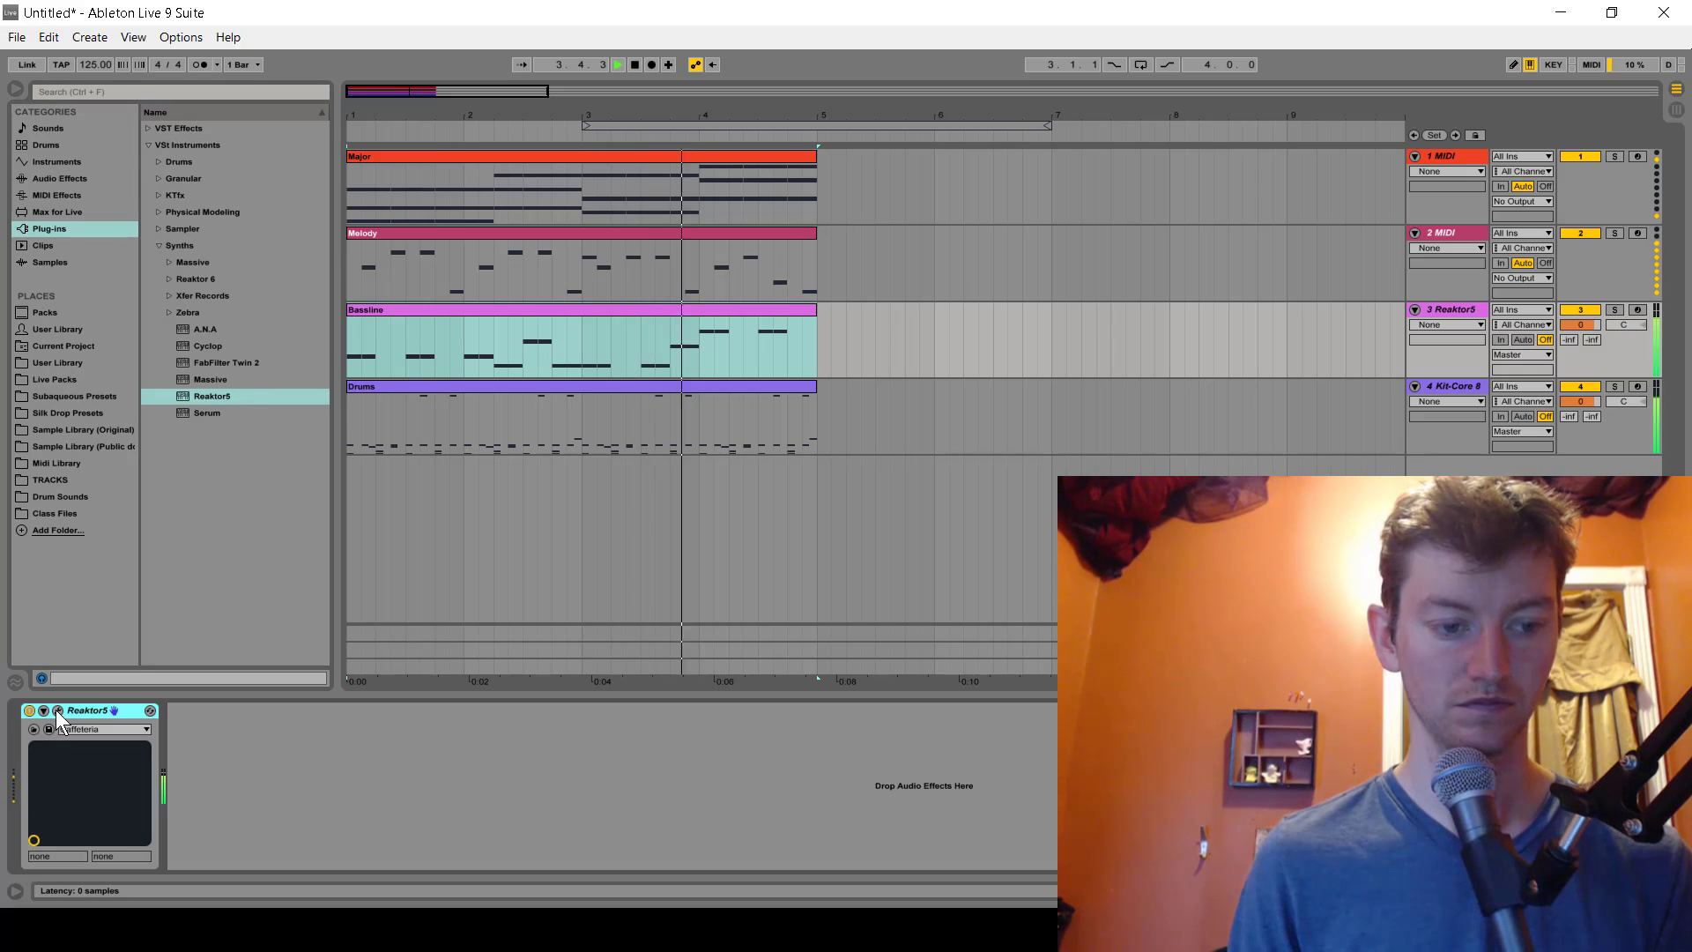
{"action": "left_click", "coordinate": [56, 711]}
{"action": "left_click_drag", "start_coordinate": [718, 67], "coordinate": [883, 237]}
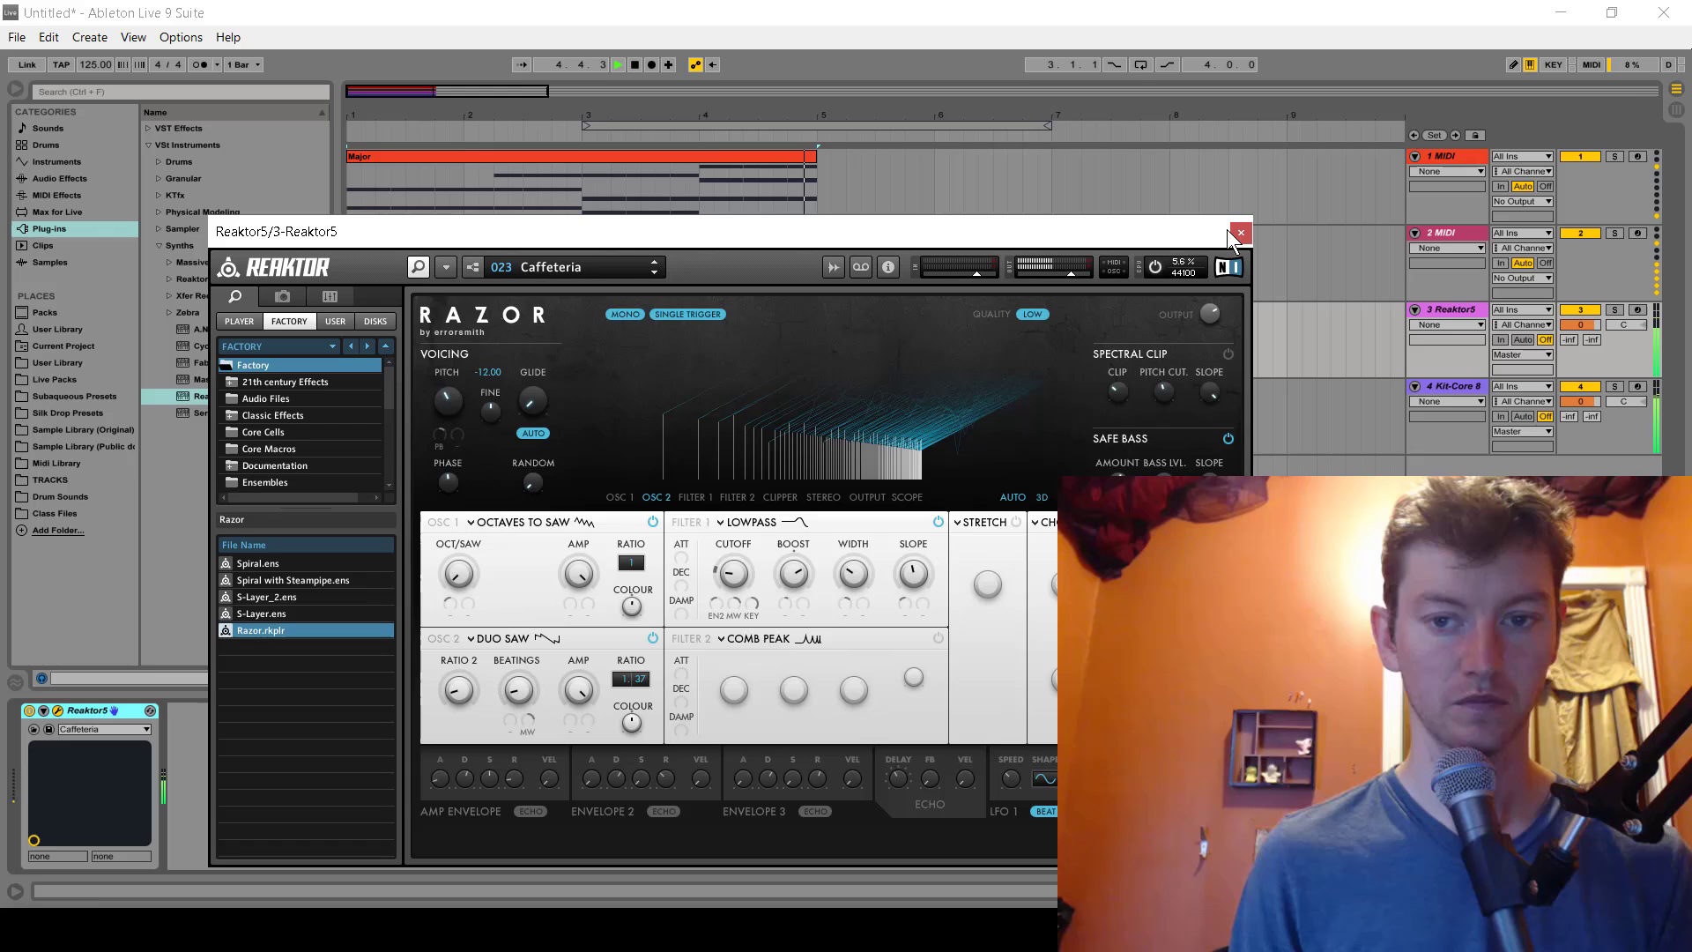
{"action": "left_click", "coordinate": [1241, 233]}
{"action": "key", "text": "space"}
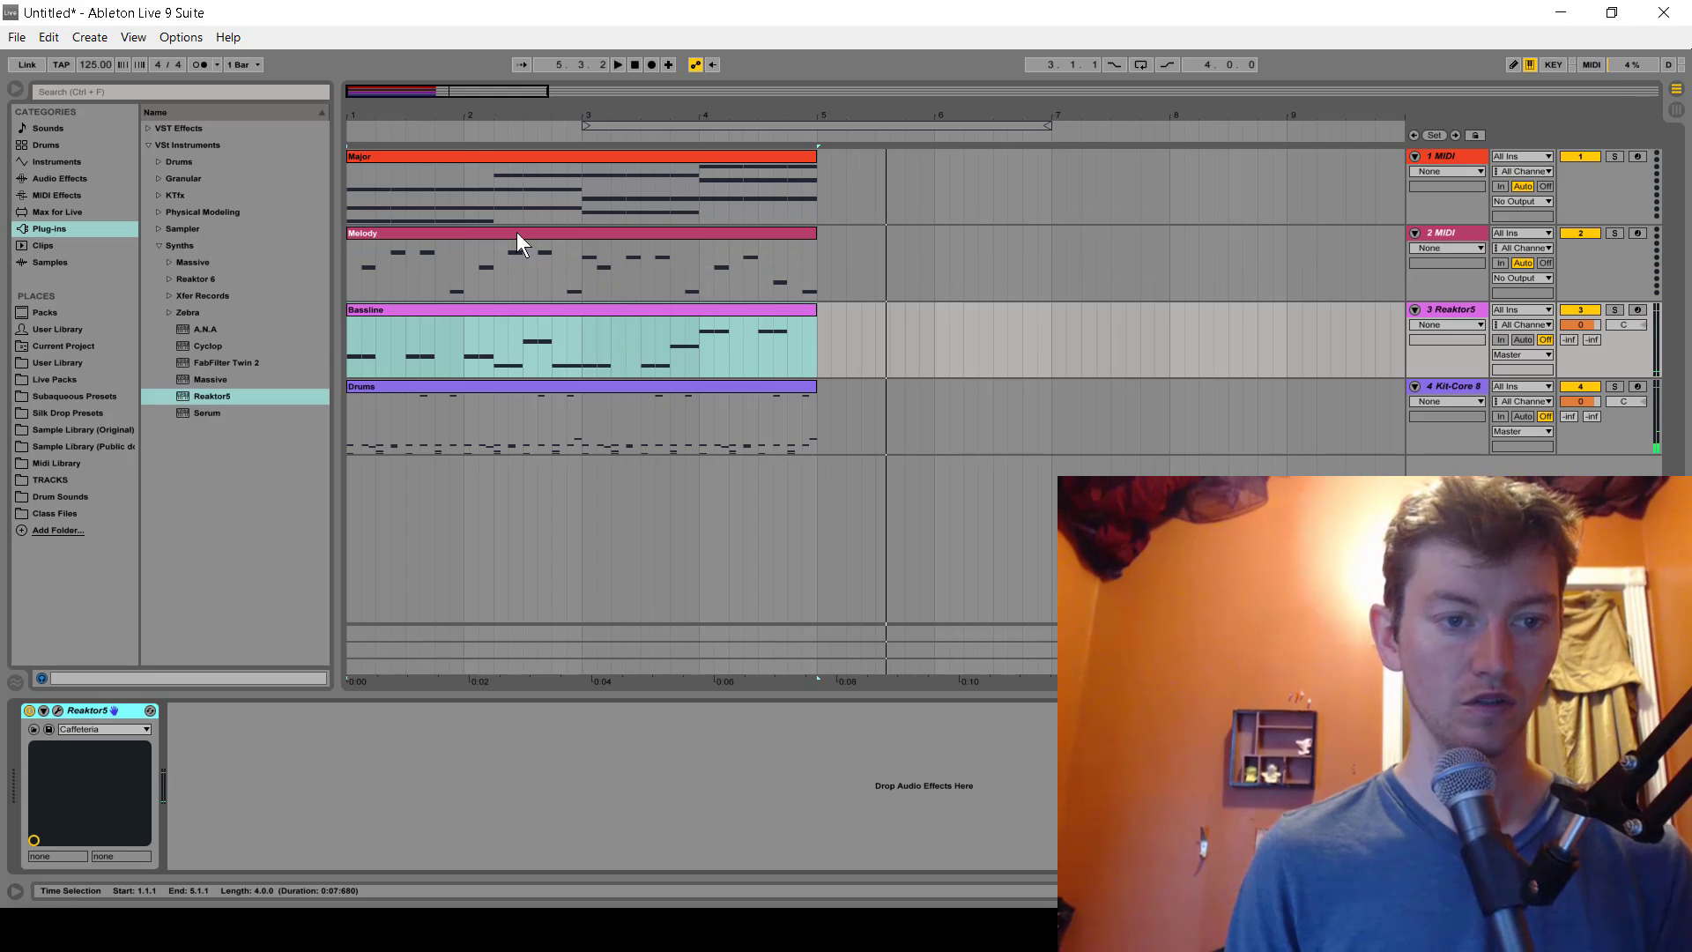
Step: Load the Grand Piano Classic LA Stack instrument rack preset onto the Major chord track
{"action": "left_click", "coordinate": [508, 203]}
{"action": "left_click", "coordinate": [462, 156]}
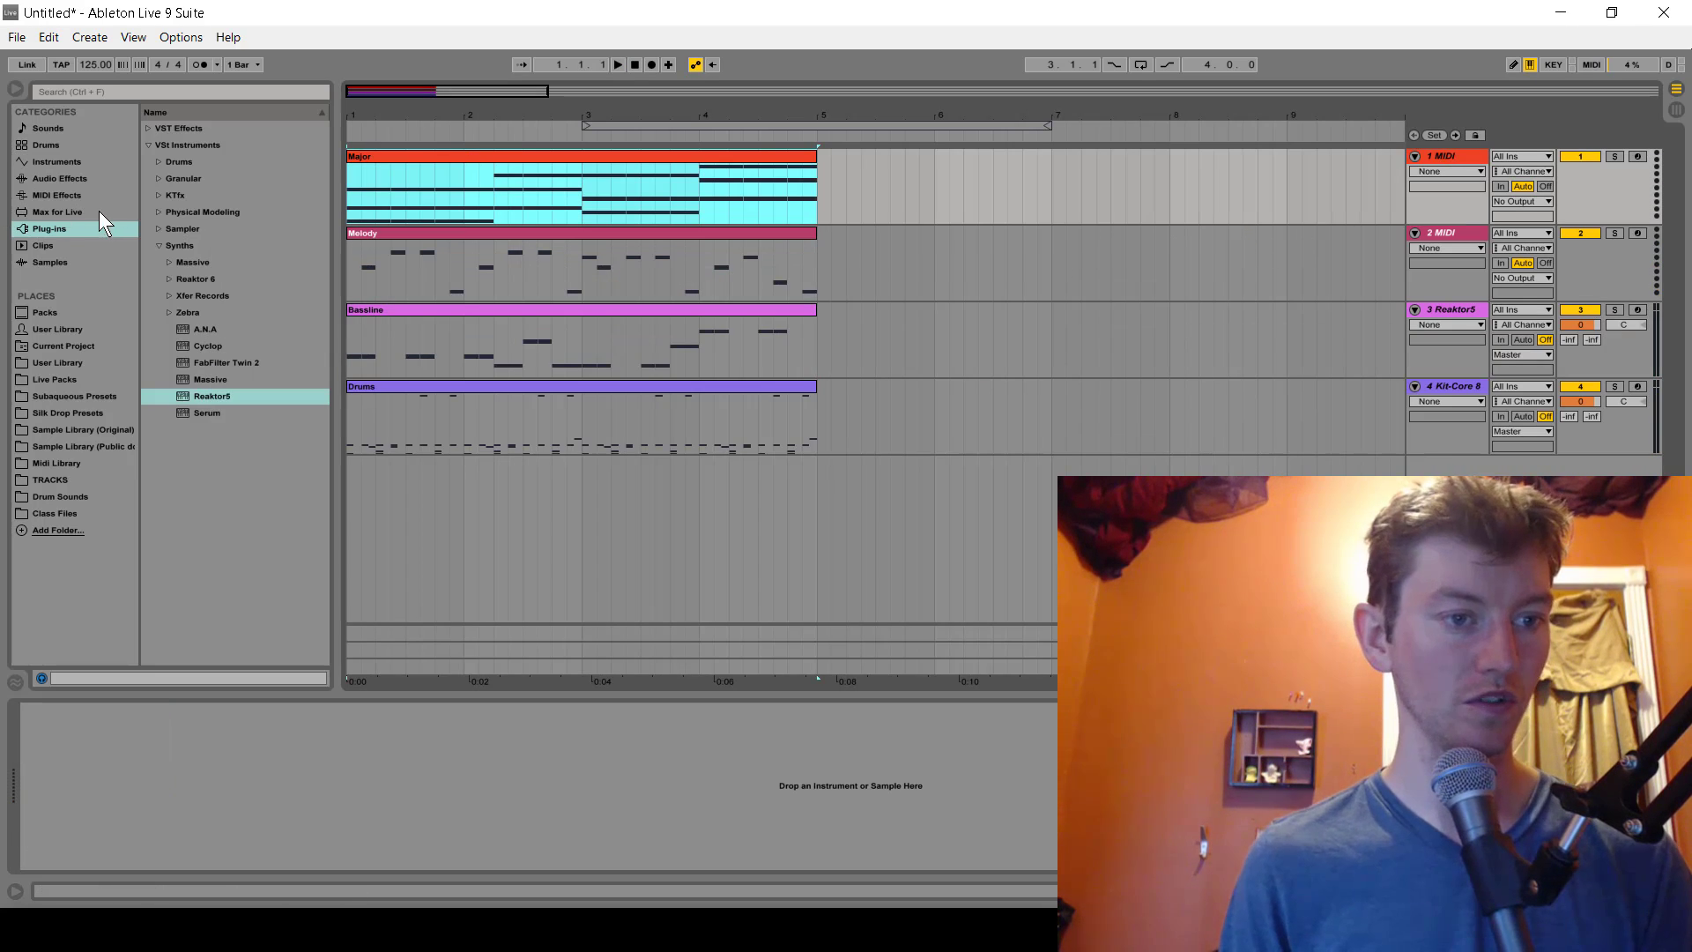
{"action": "left_click", "coordinate": [162, 213]}
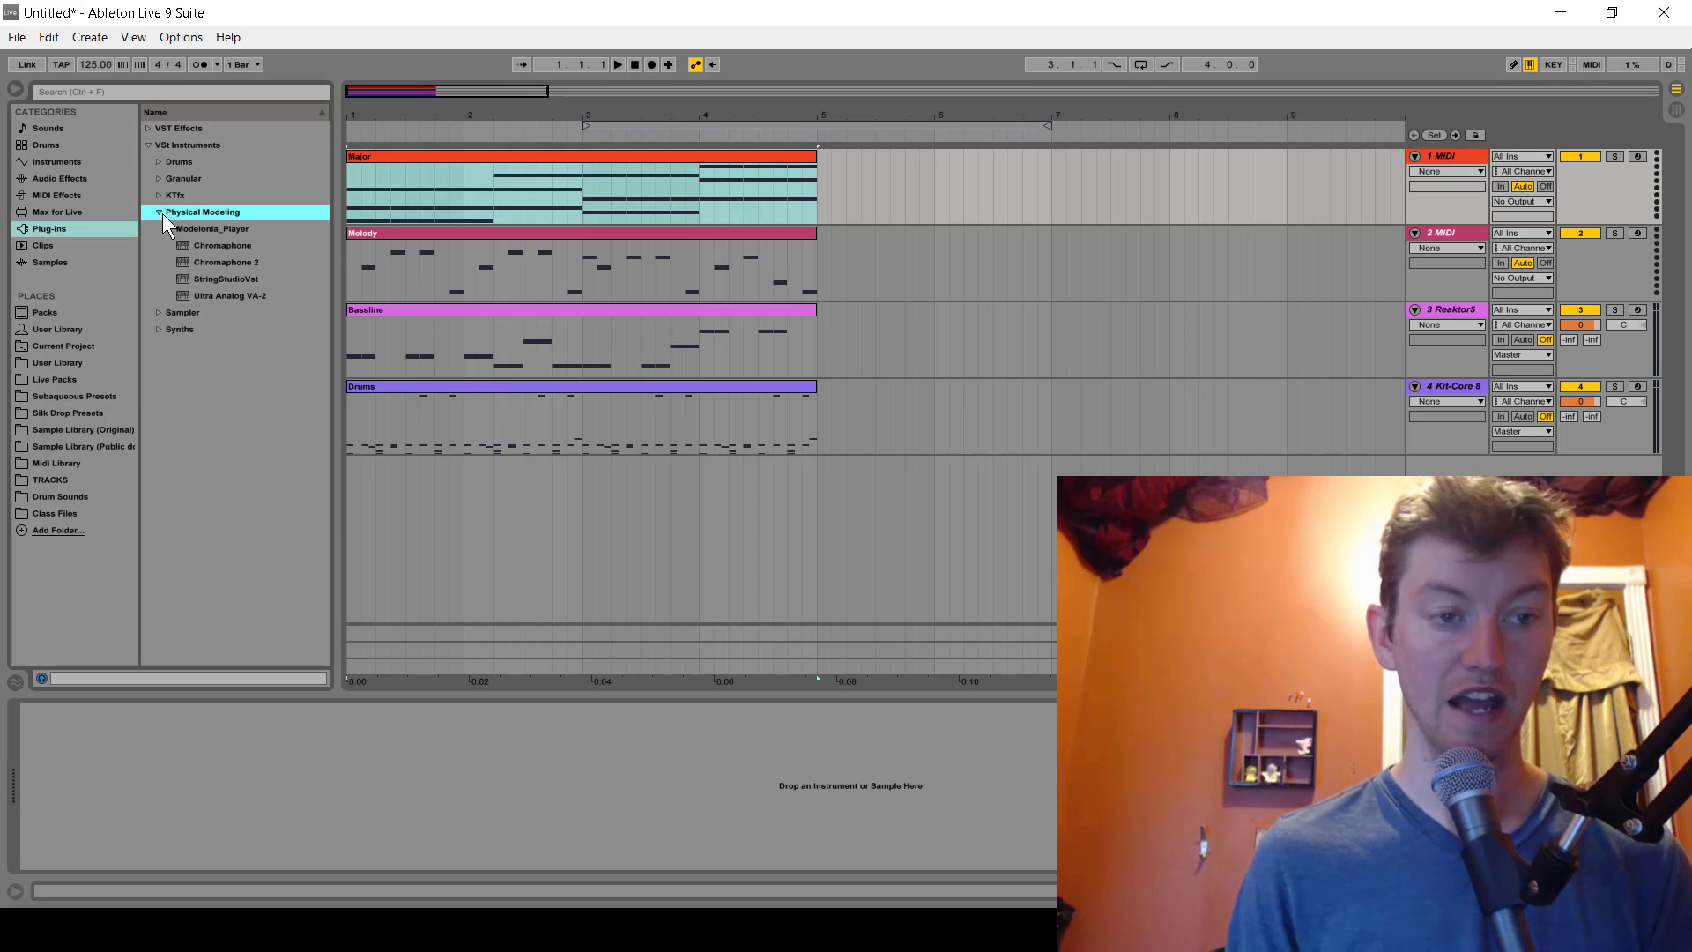
{"action": "left_click", "coordinate": [62, 166]}
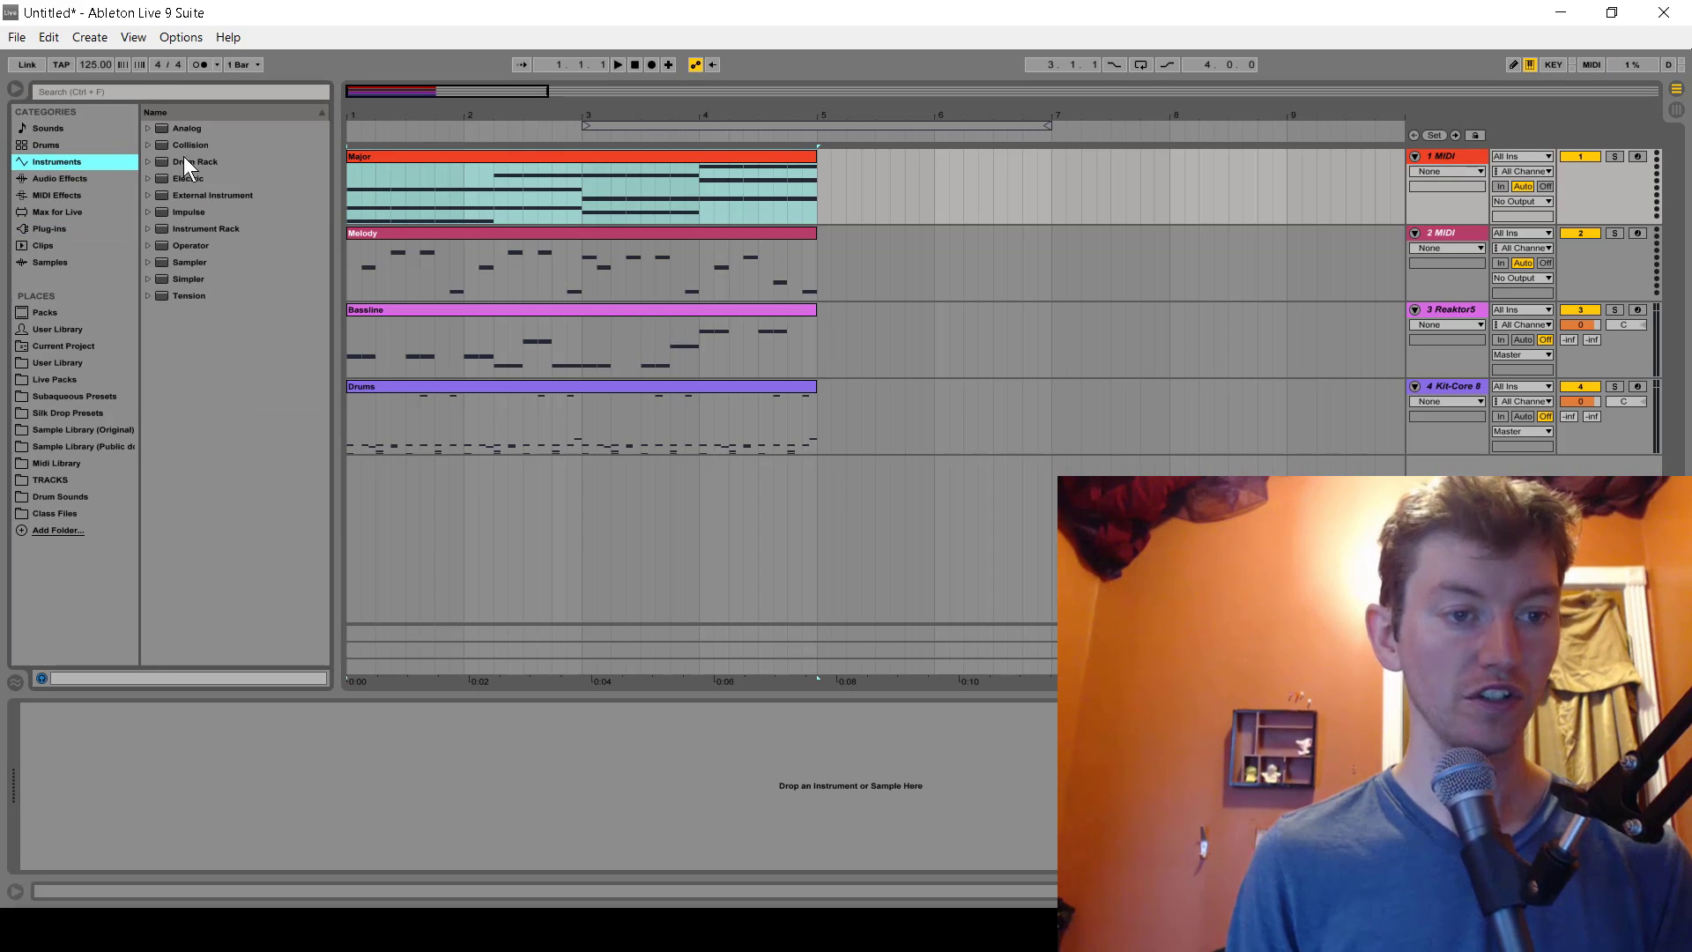
{"action": "left_click", "coordinate": [147, 230]}
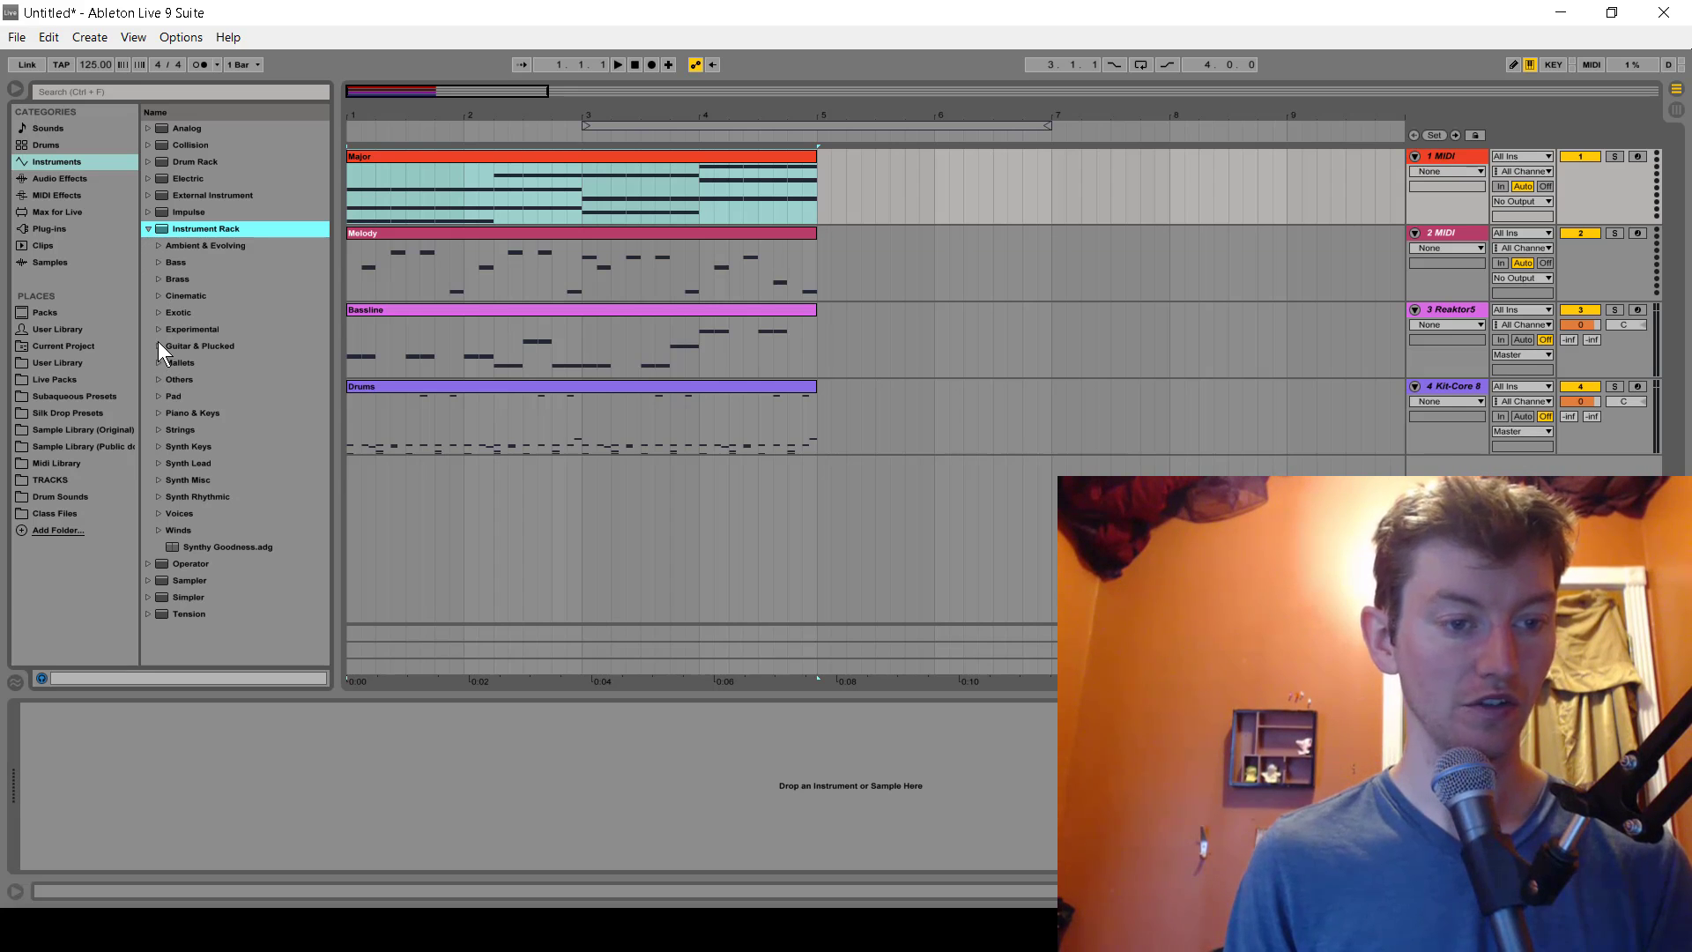
{"action": "left_click", "coordinate": [157, 413]}
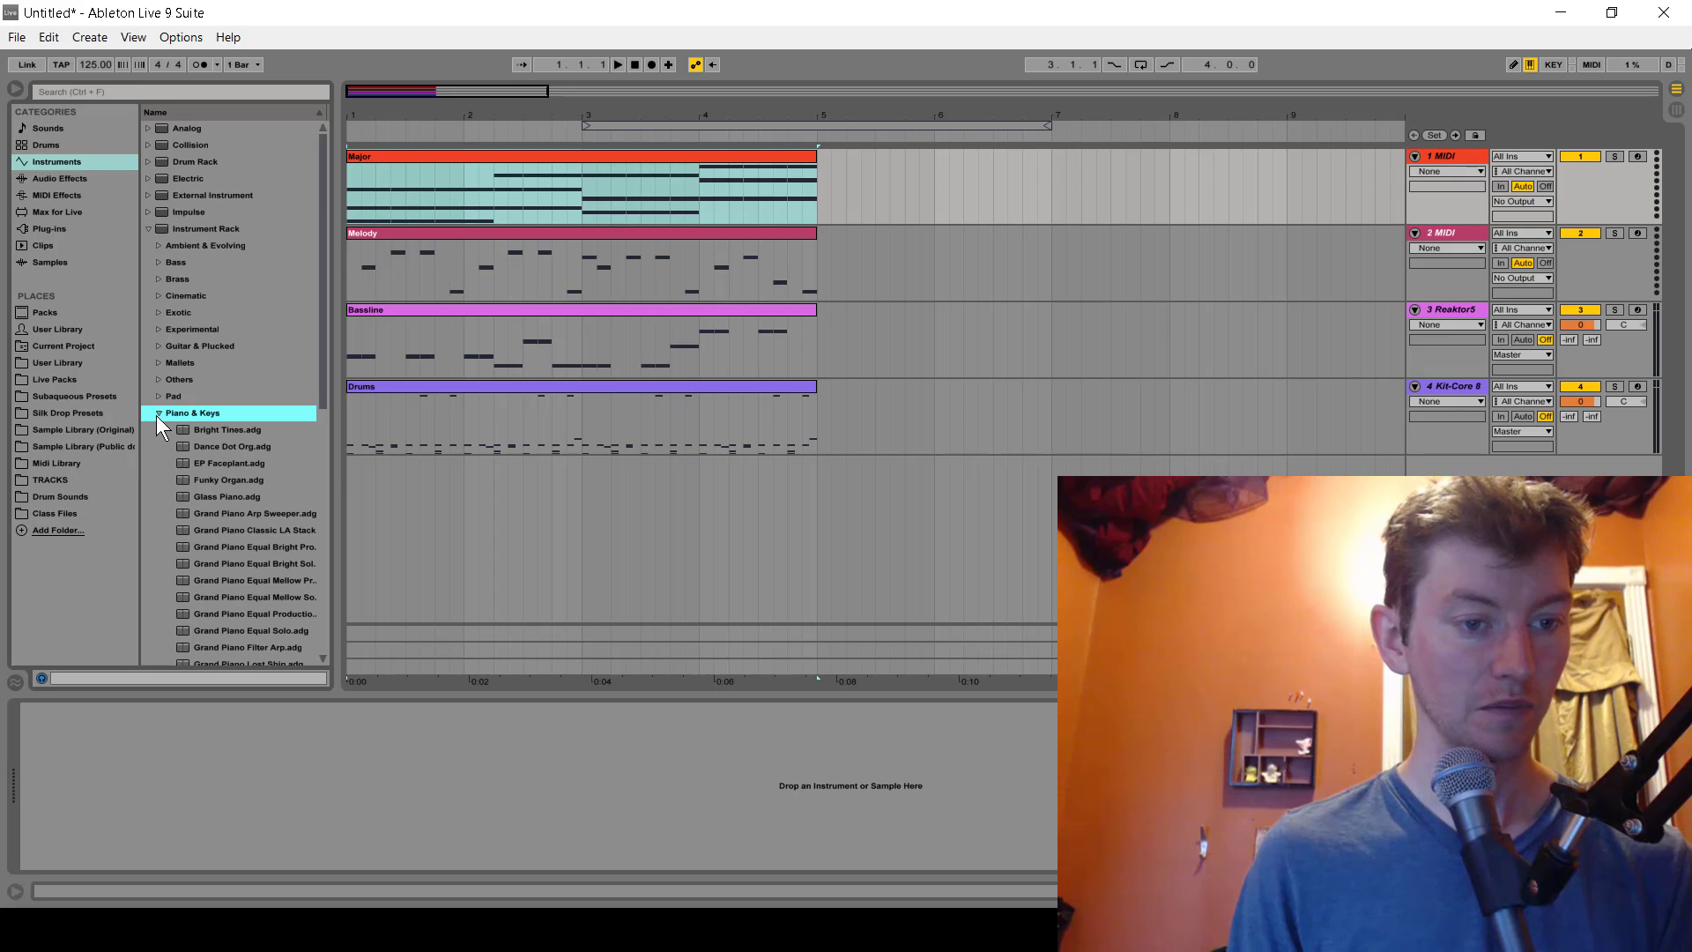
{"action": "left_click", "coordinate": [228, 497]}
{"action": "left_click", "coordinate": [209, 530]}
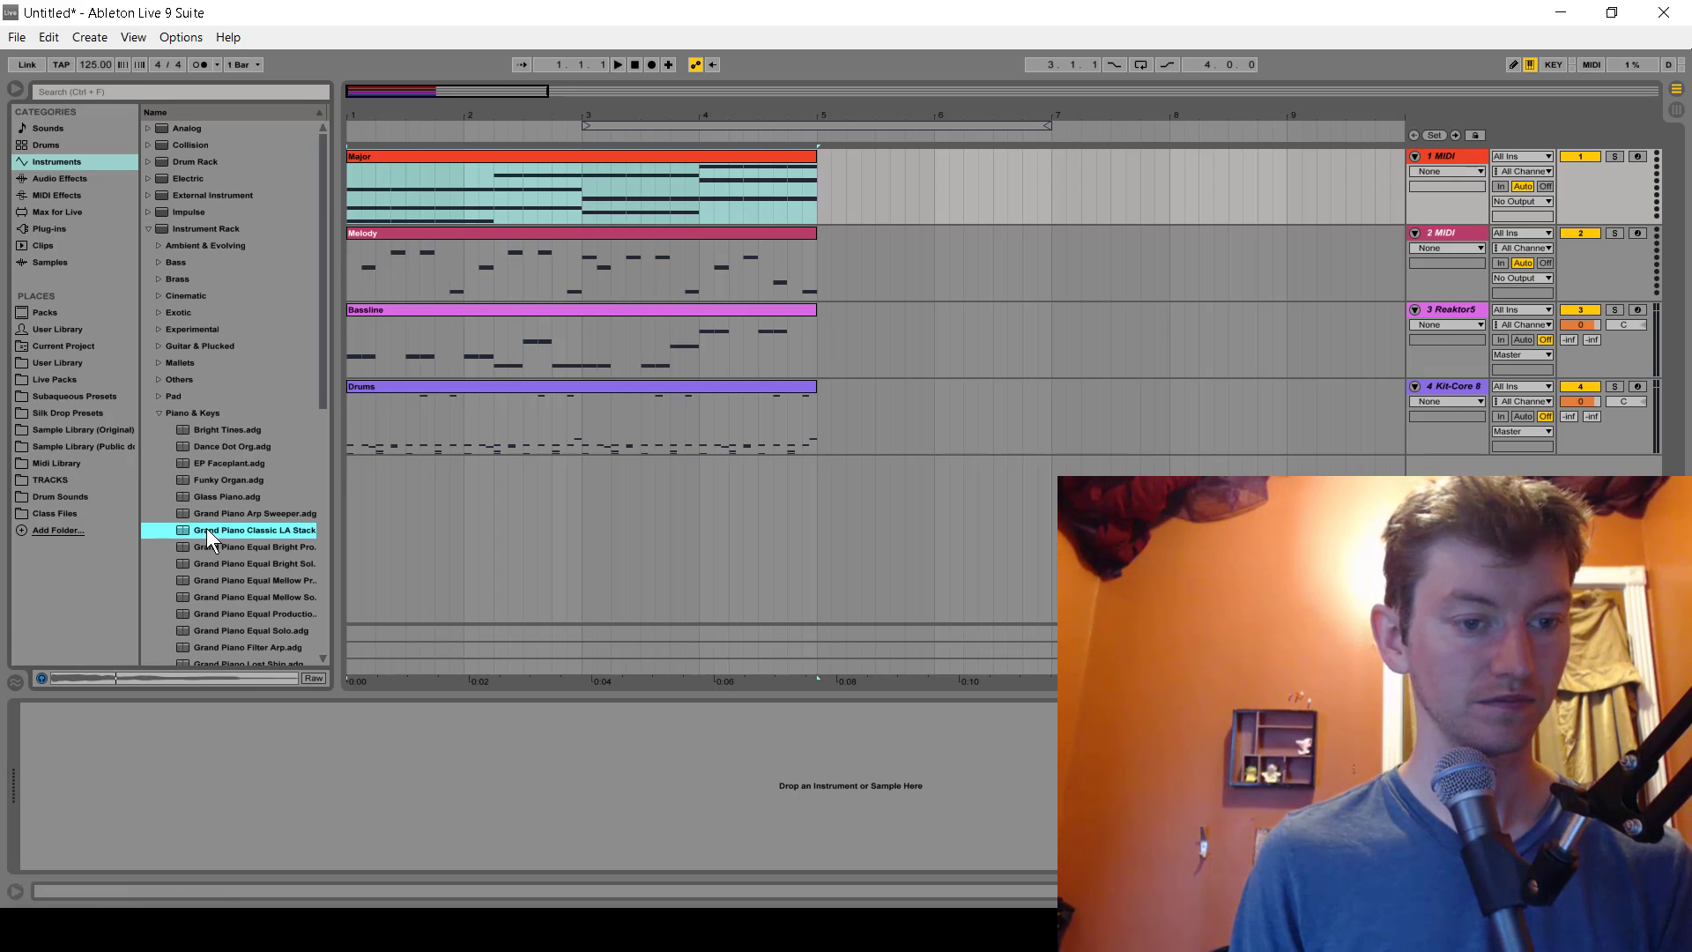
{"action": "key", "text": "Return"}
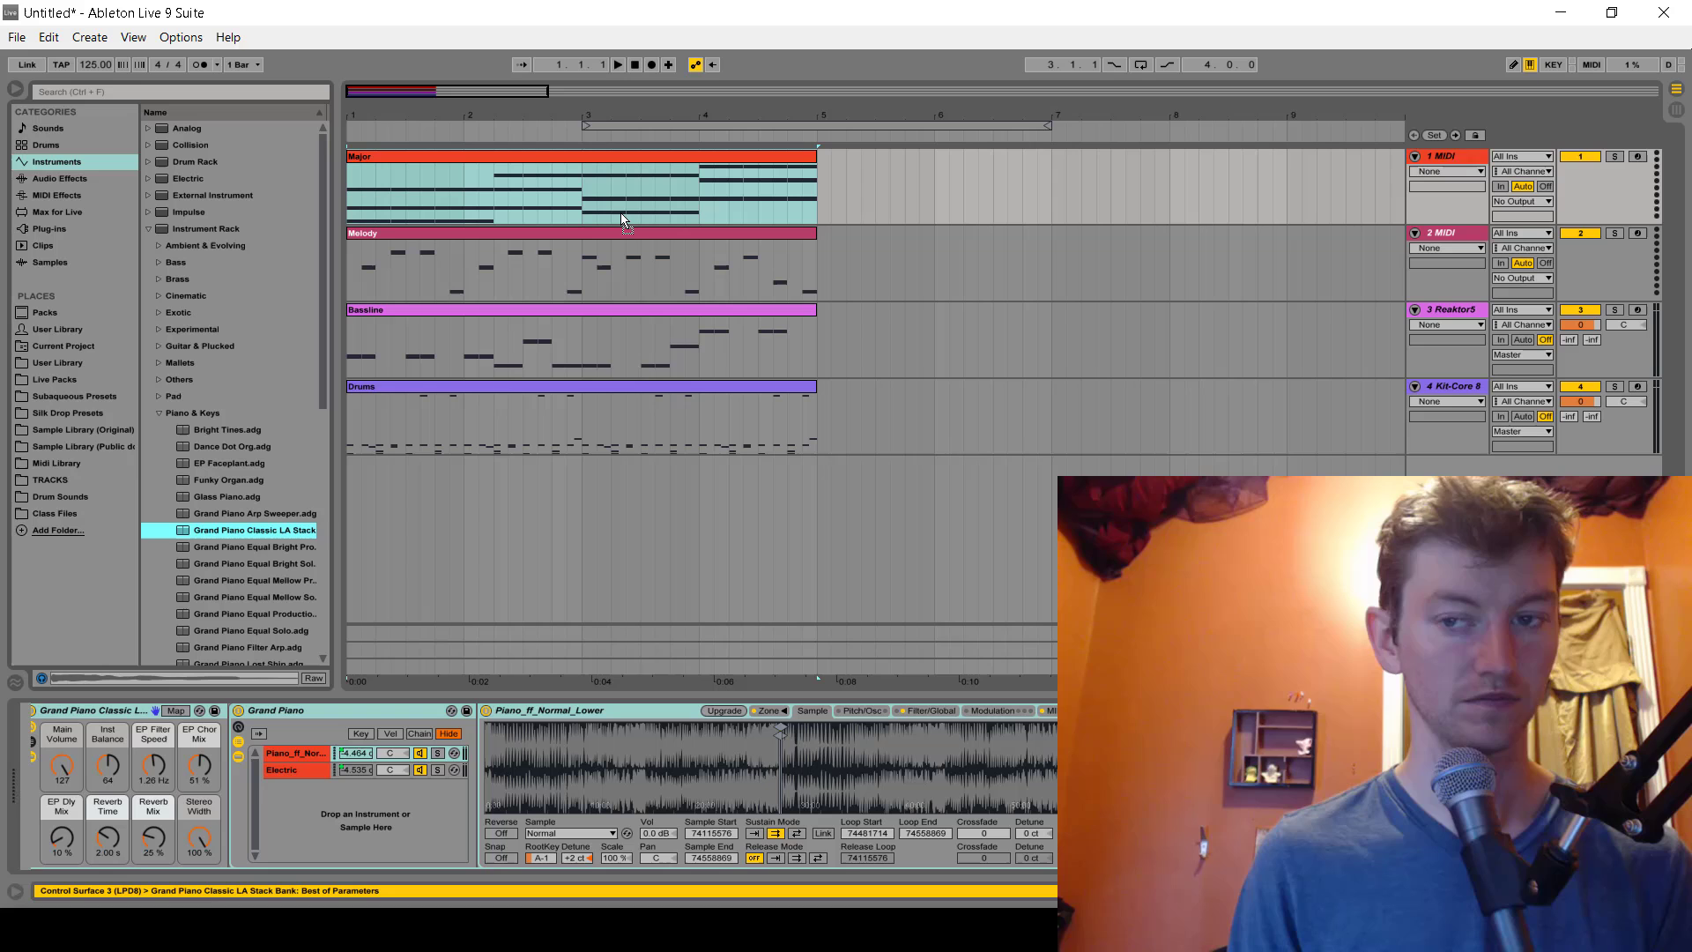
{"action": "key", "text": "space"}
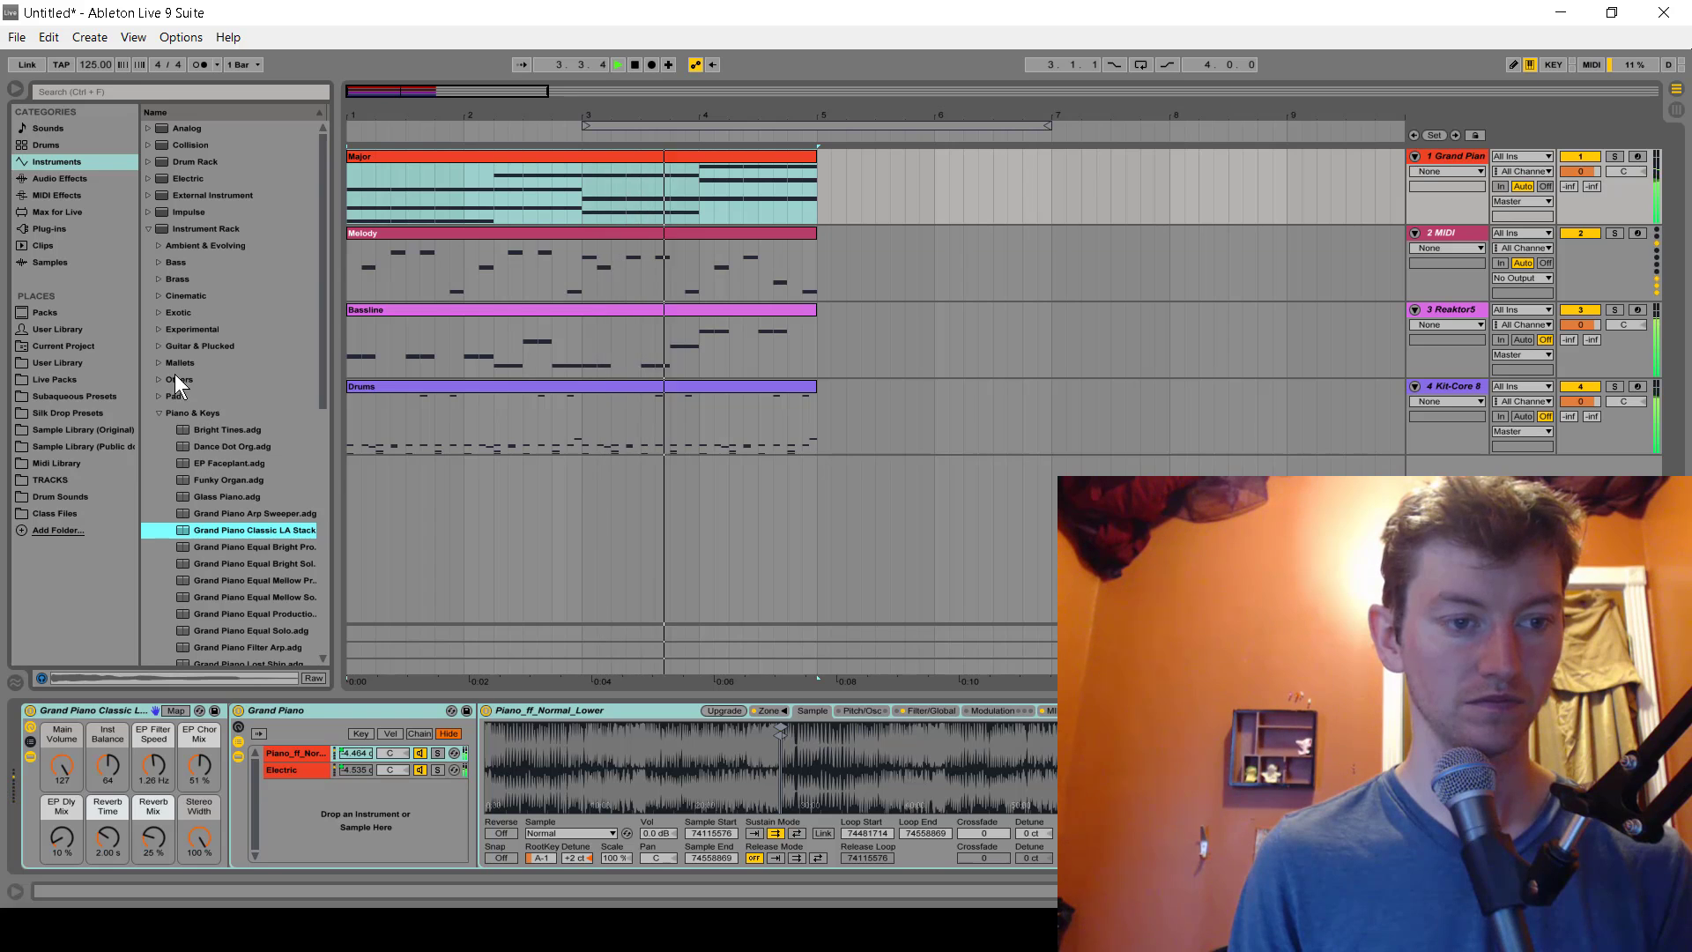
Step: Put the Flange Harp preset on the Melody track and play the song through
{"action": "left_click", "coordinate": [156, 346]}
{"action": "left_click", "coordinate": [211, 395]}
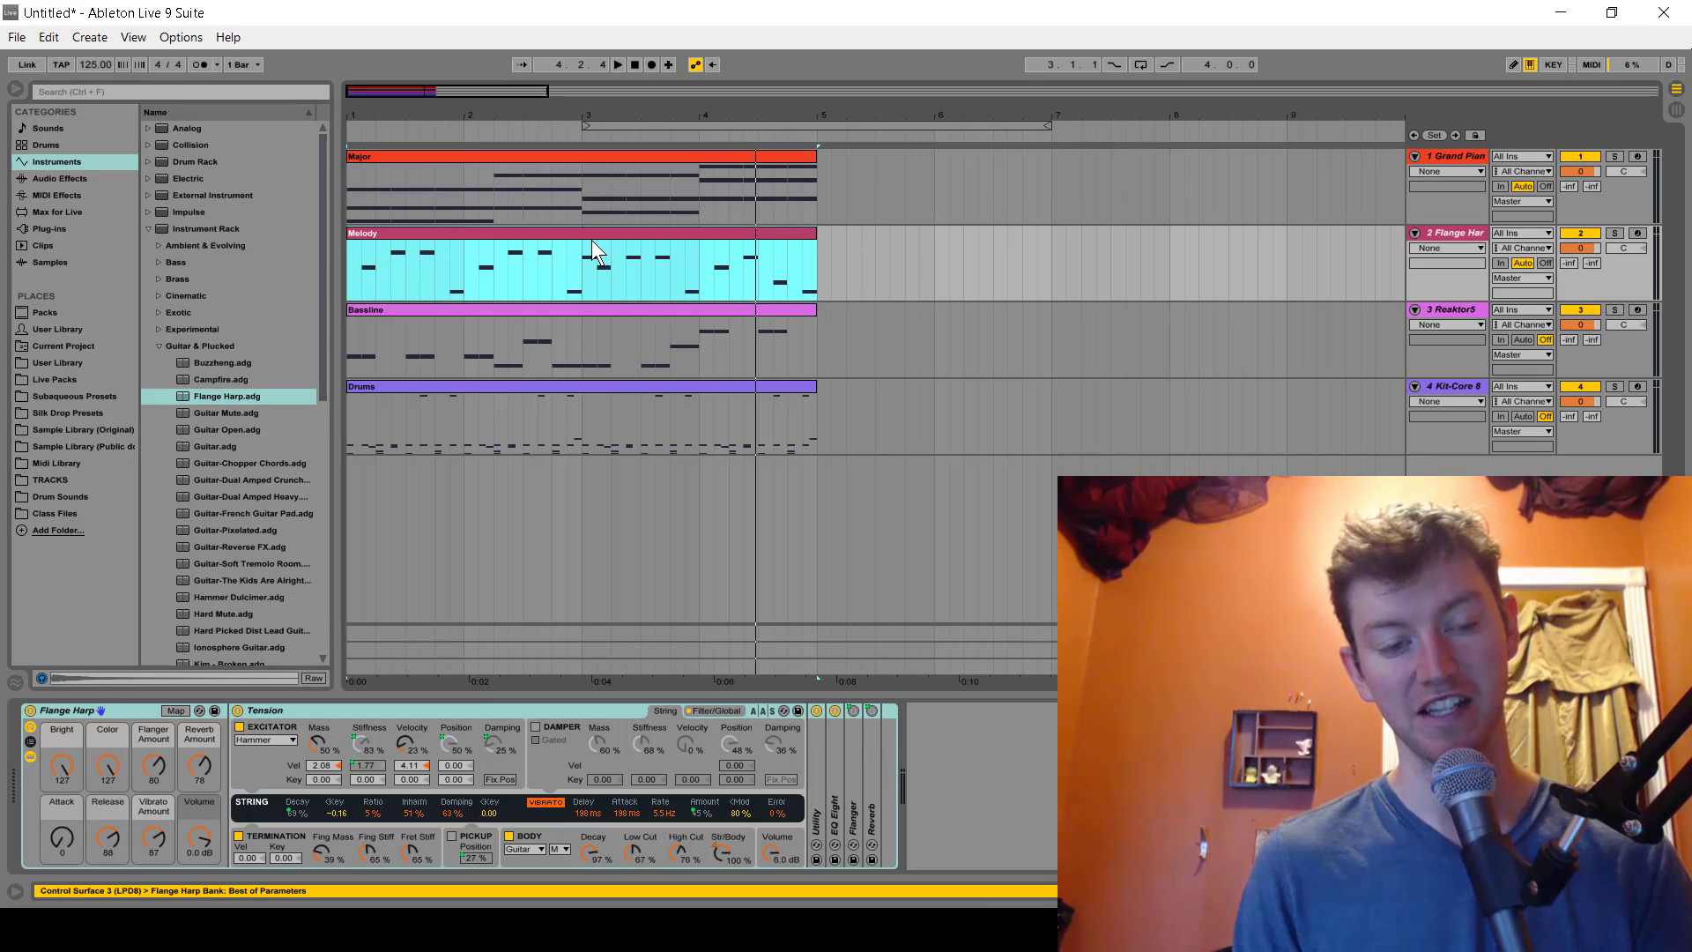
{"action": "key", "text": "space"}
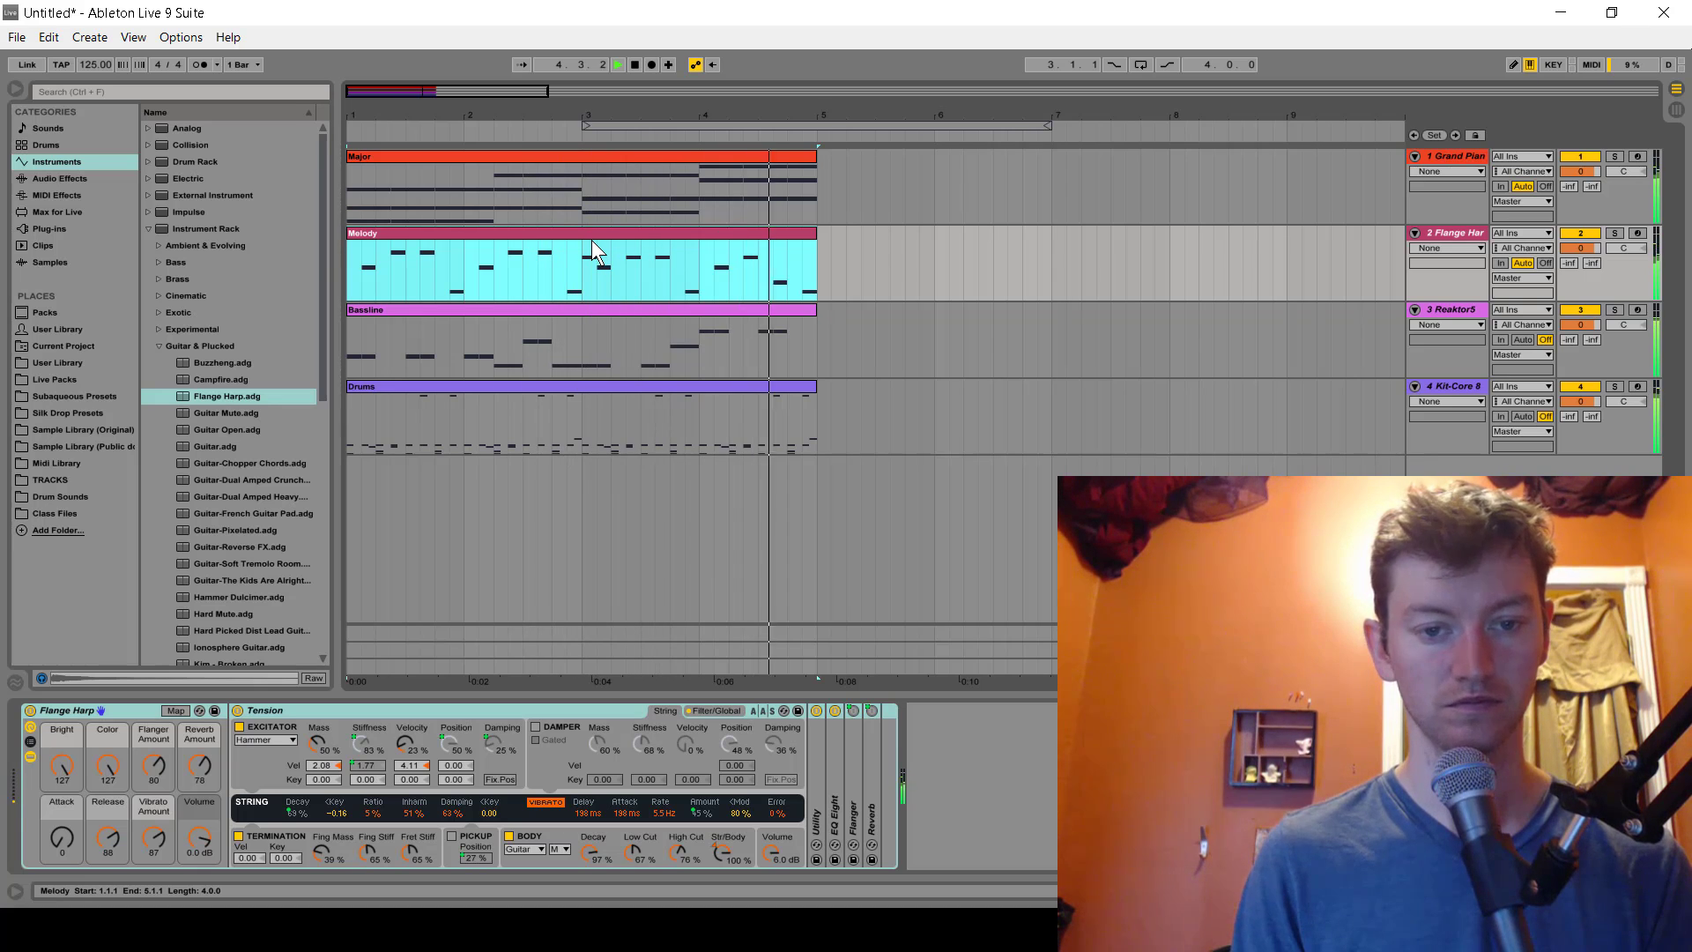
{"action": "key", "text": "space"}
Step: Add the BPM_65_Circus Pit loop from the sample library's Drums Loops folder, then return to Odesi
{"action": "left_click", "coordinate": [552, 432]}
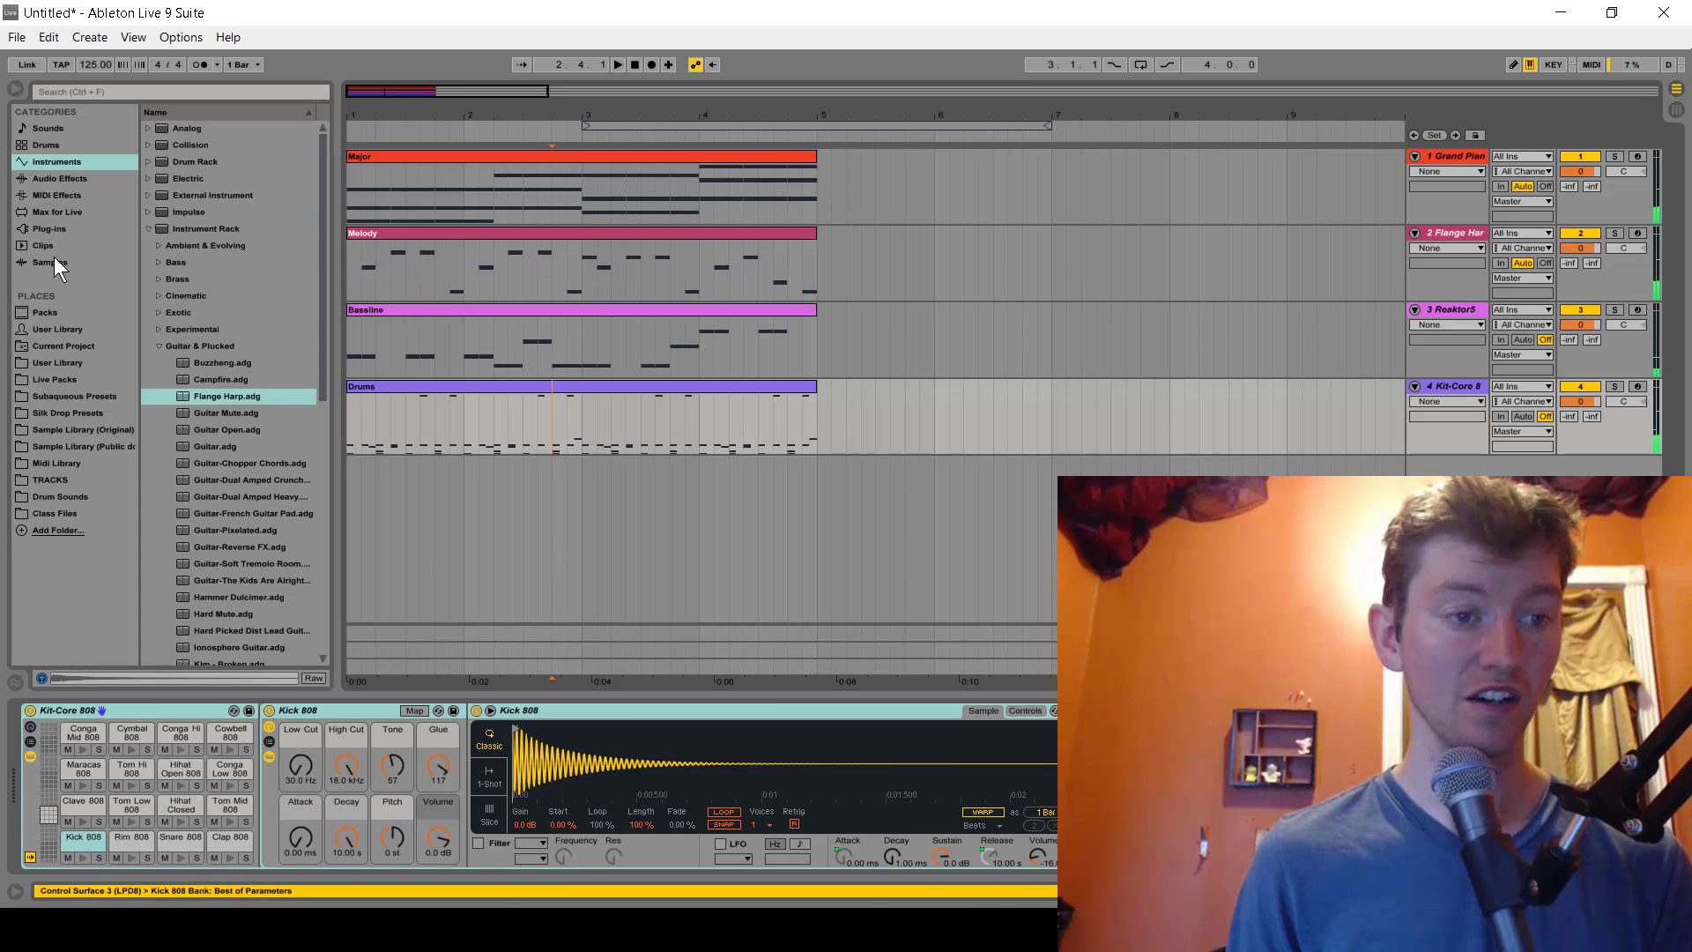
{"action": "left_click", "coordinate": [50, 425]}
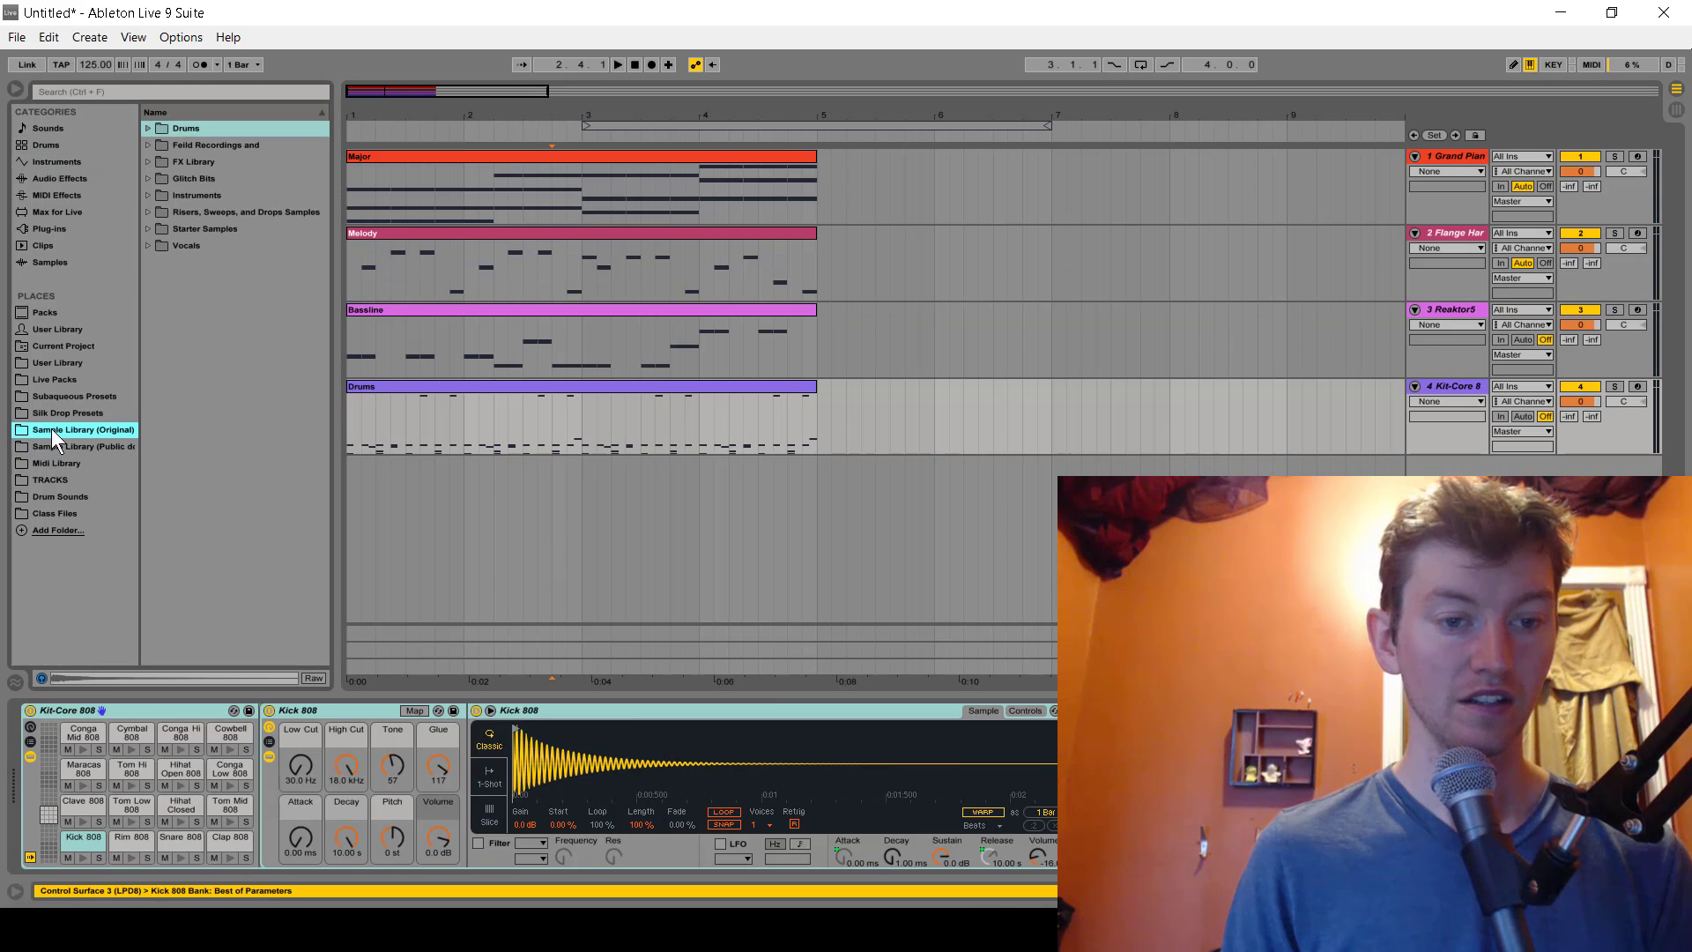
{"action": "left_click", "coordinate": [70, 448]}
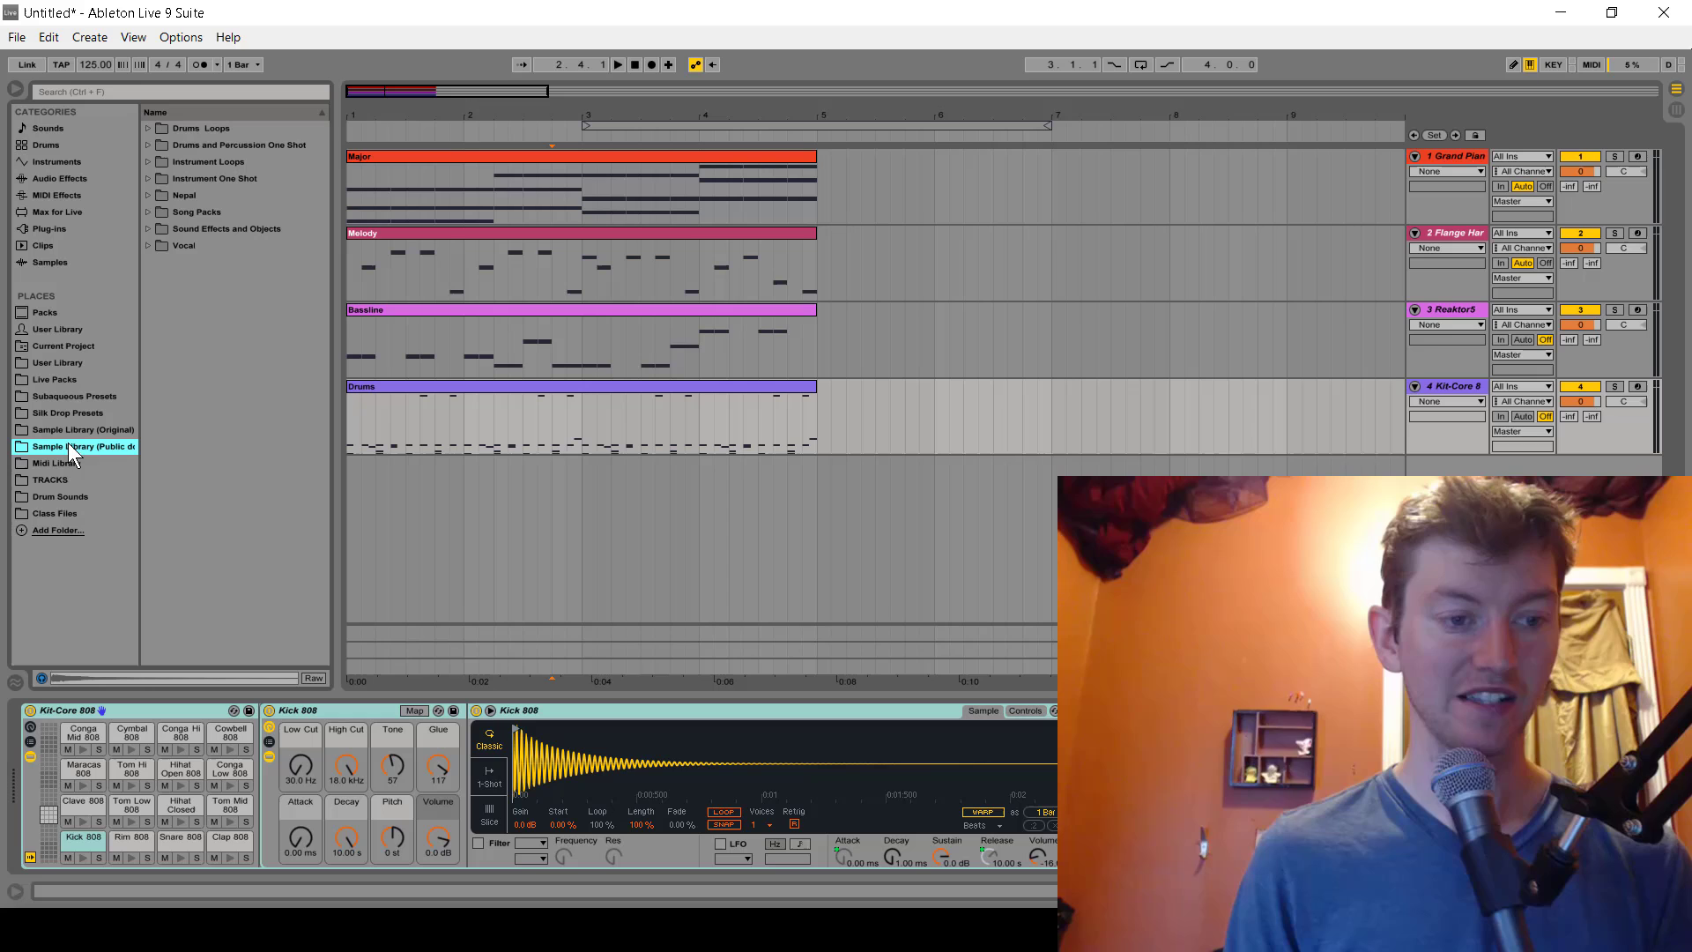
{"action": "left_click", "coordinate": [148, 129]}
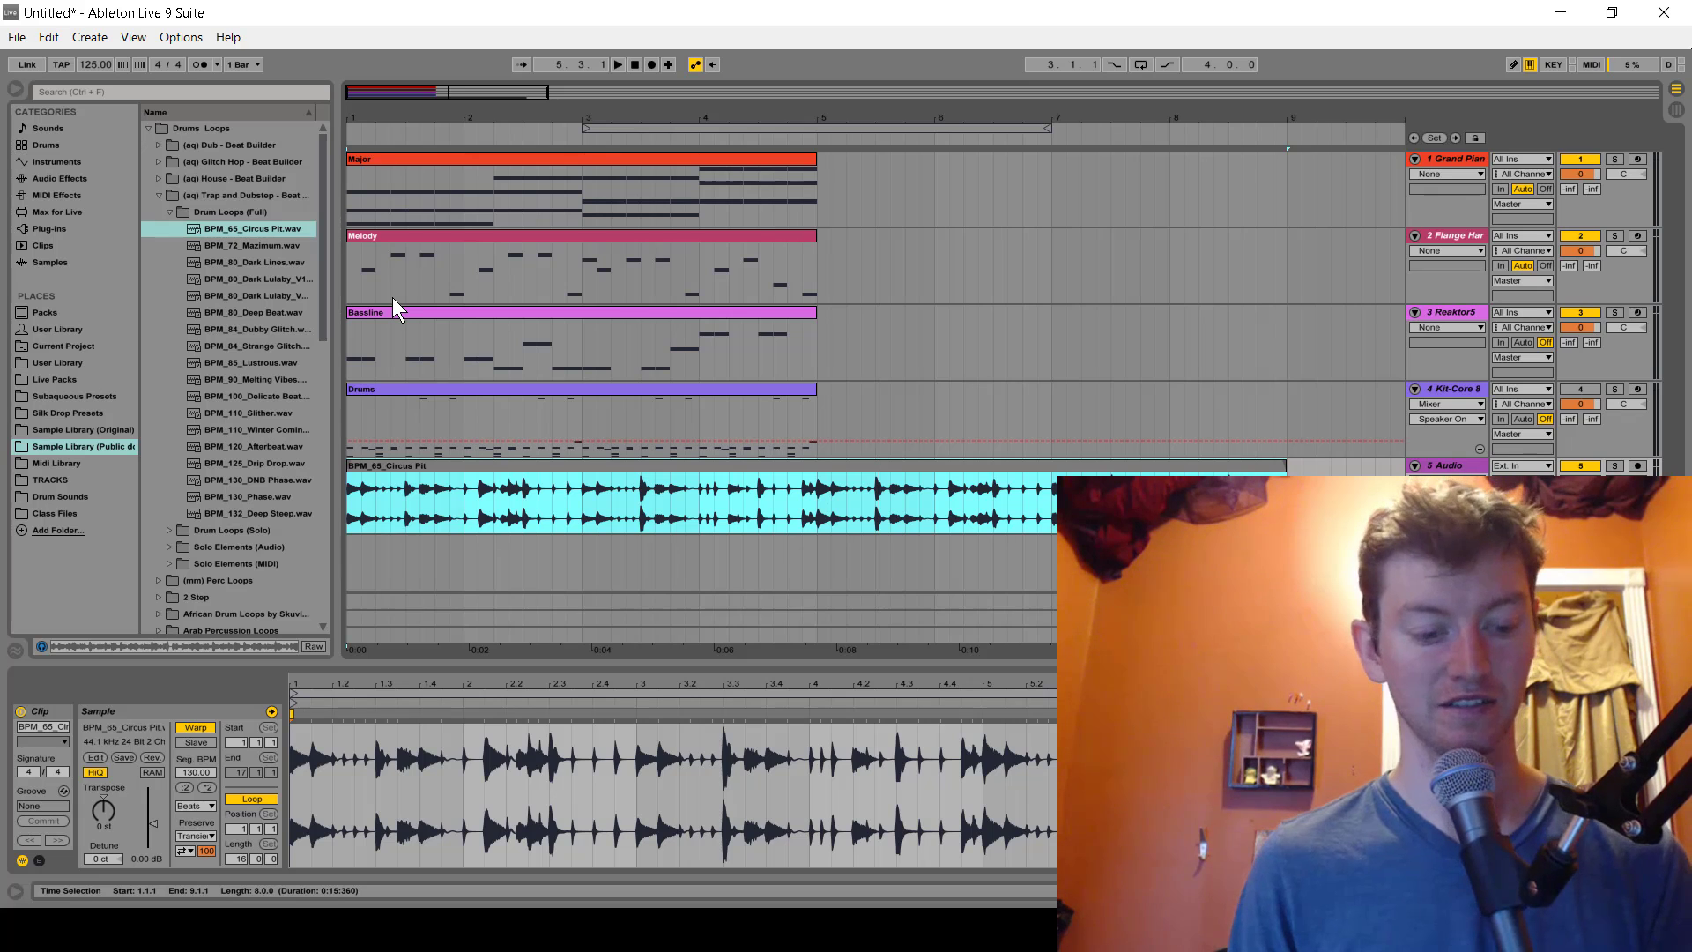
{"action": "key", "text": "alt+Tab"}
{"action": "key", "text": "alt+Tab"}
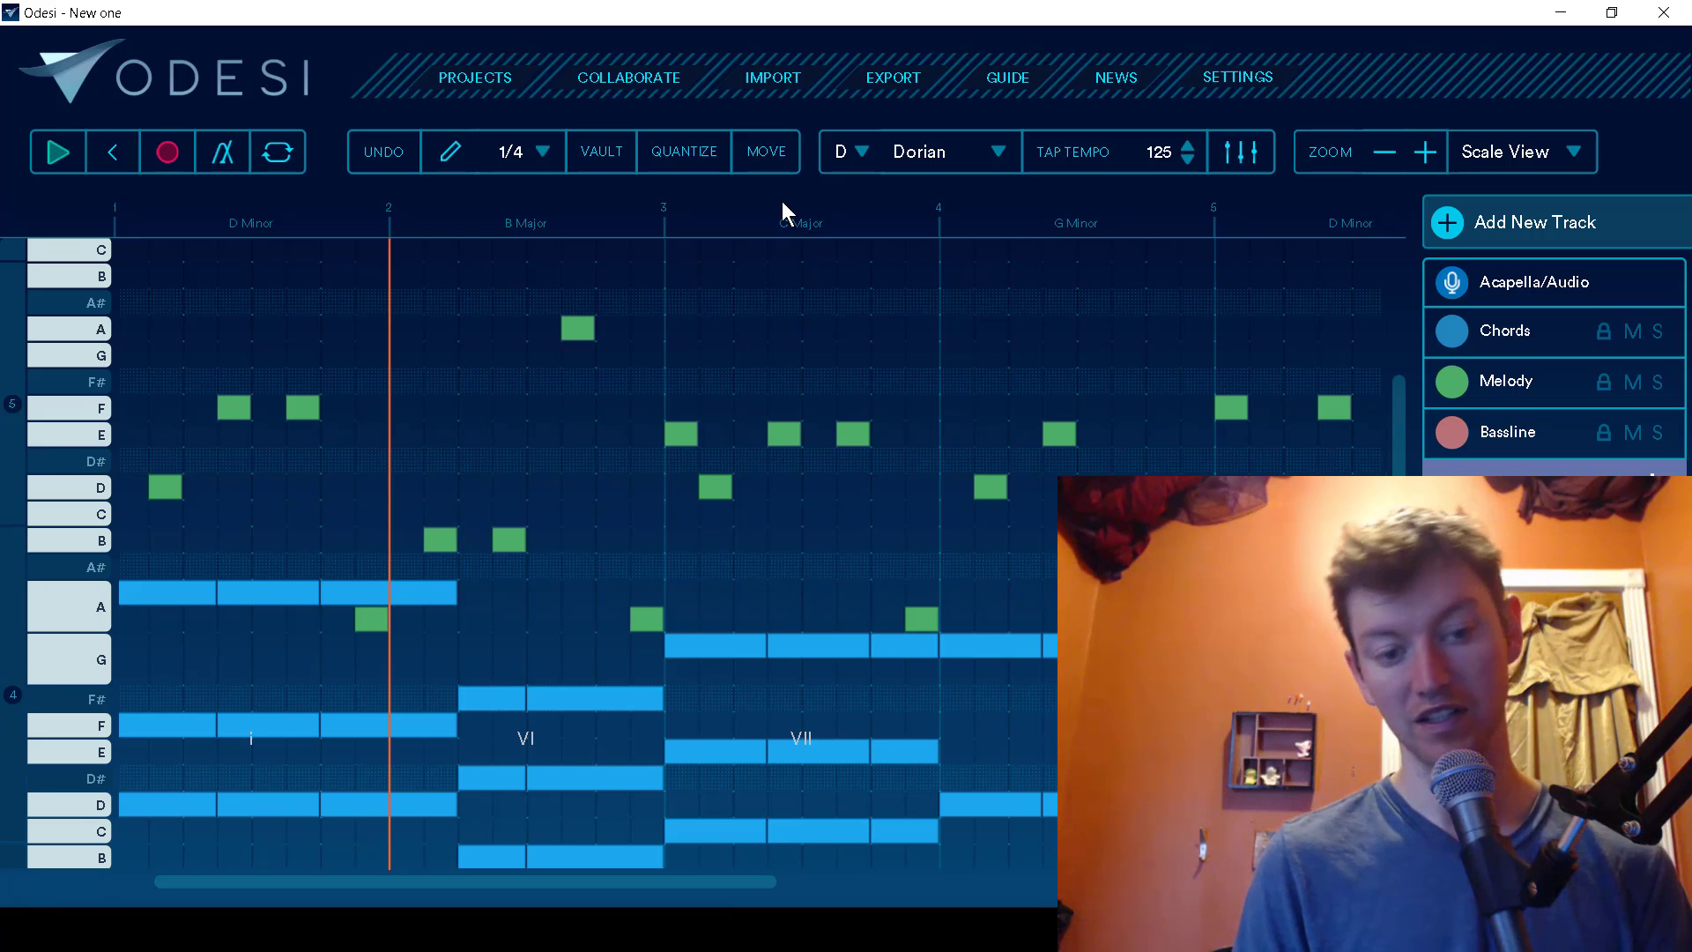
Step: Open the chord track, showing the i - VI - VII - iv progression with Piano Man rhythm and legato notes
{"action": "scroll", "coordinate": [718, 483], "scroll_direction": "up", "scroll_amount": 5}
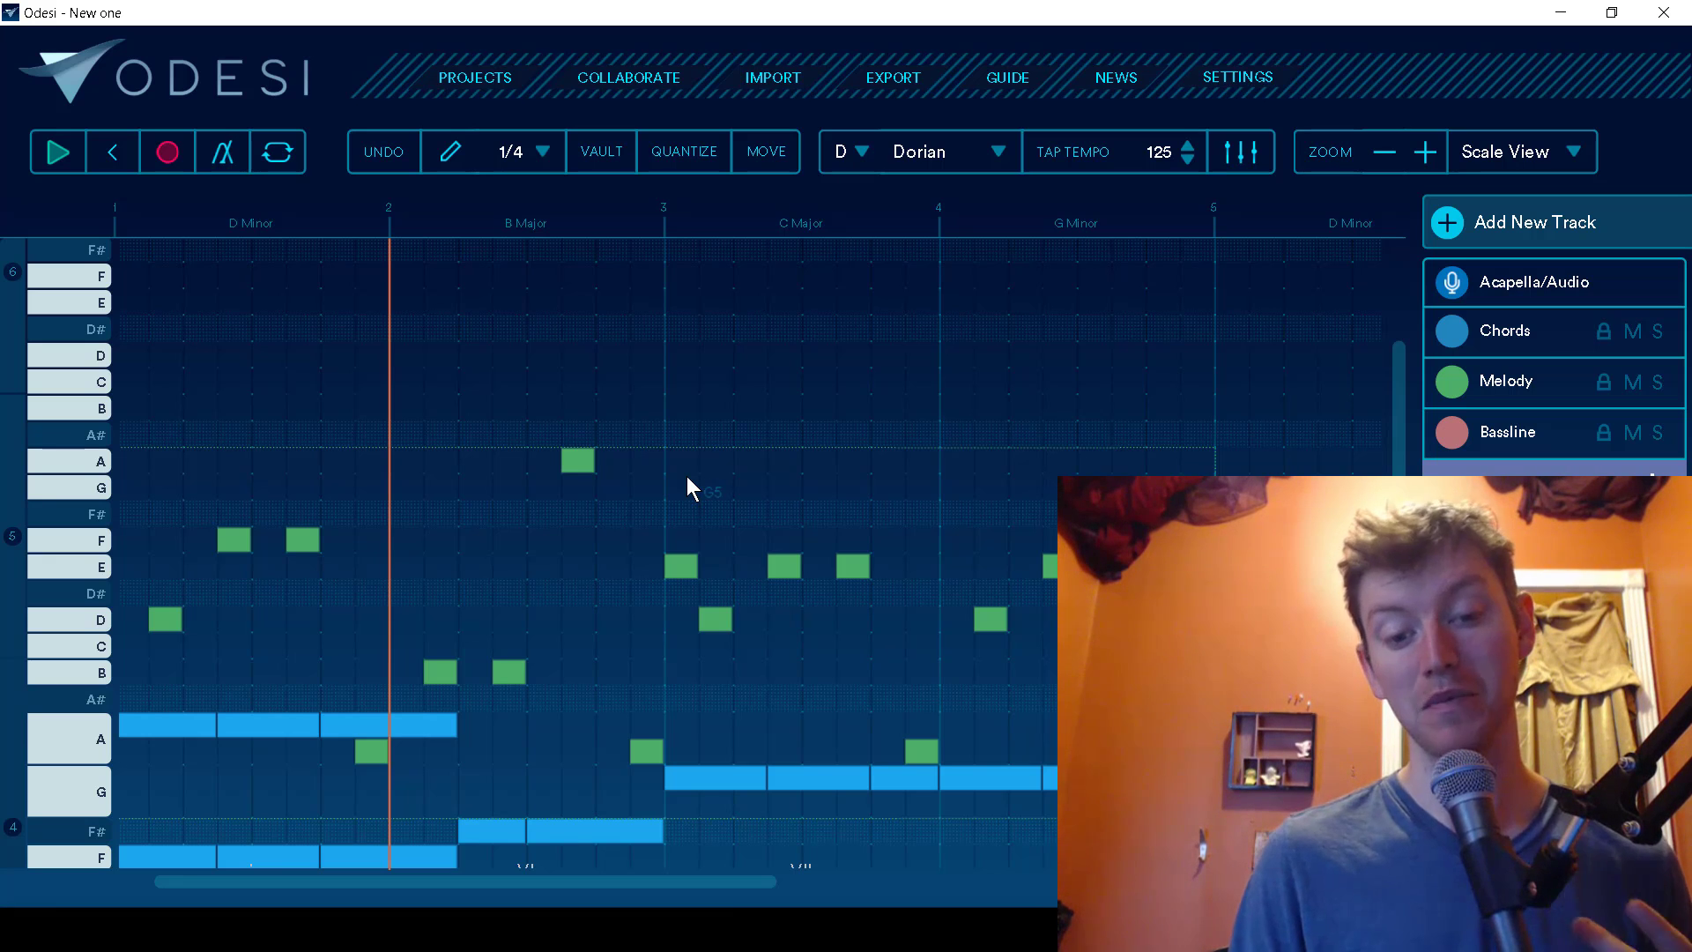
{"action": "scroll", "coordinate": [689, 488], "scroll_direction": "down", "scroll_amount": 3}
{"action": "scroll", "coordinate": [690, 488], "scroll_direction": "up", "scroll_amount": 3}
{"action": "scroll", "coordinate": [689, 487], "scroll_direction": "down", "scroll_amount": 1}
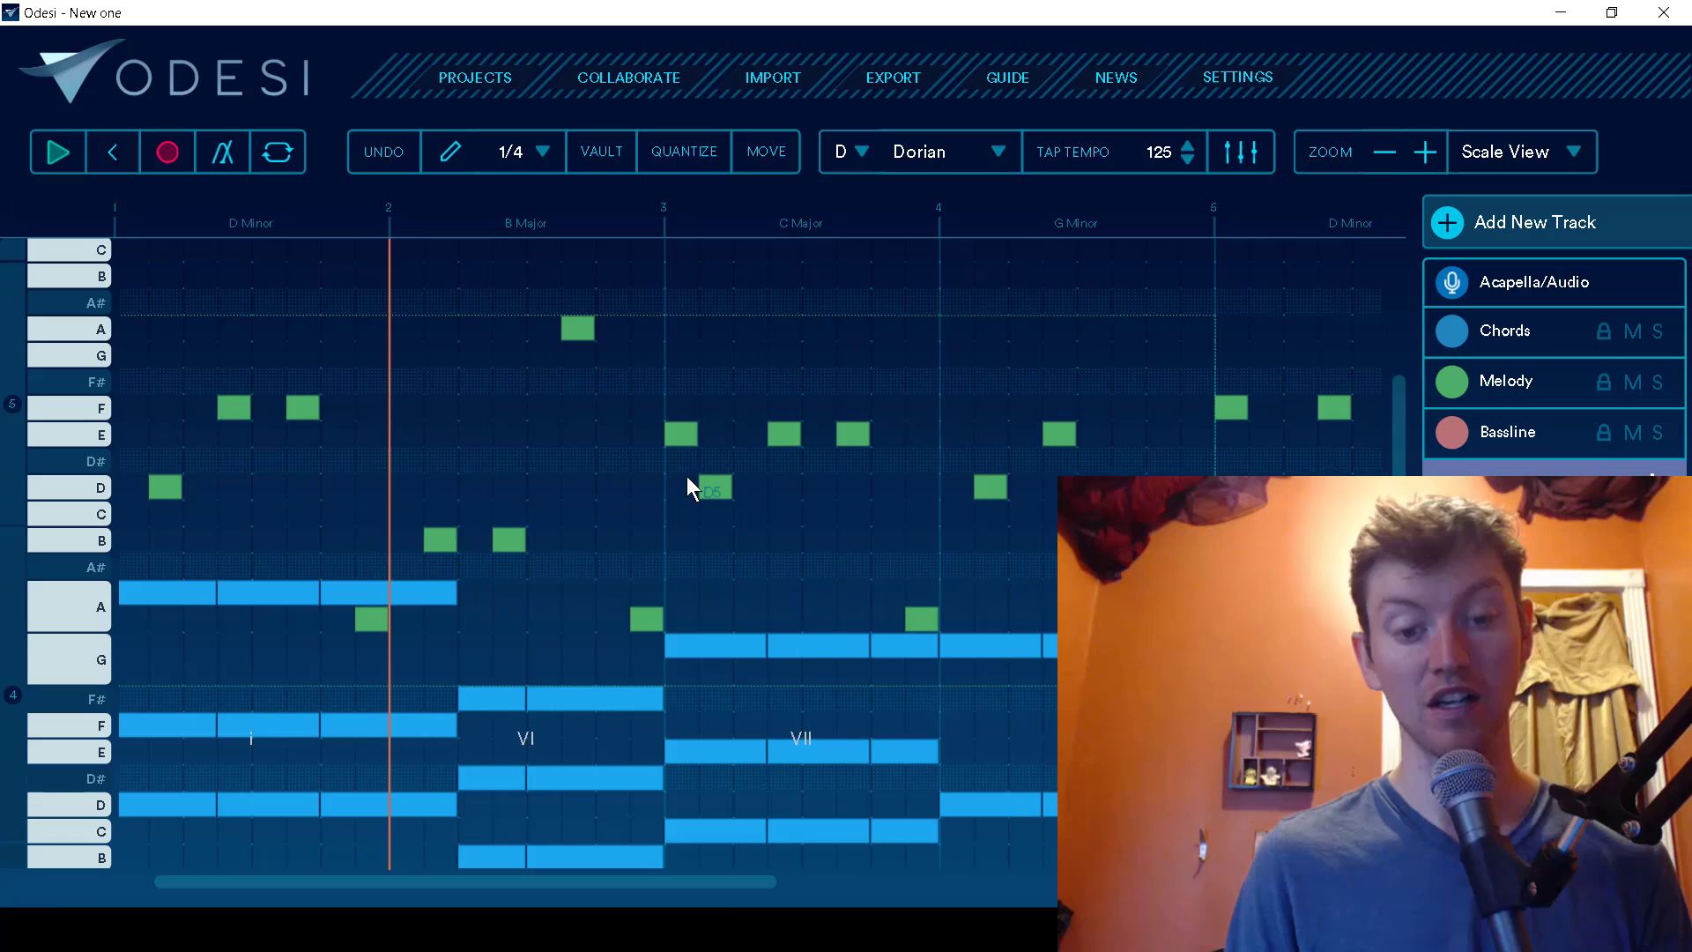
{"action": "scroll", "coordinate": [686, 476], "scroll_direction": "down", "scroll_amount": 2}
{"action": "left_click", "coordinate": [686, 476]}
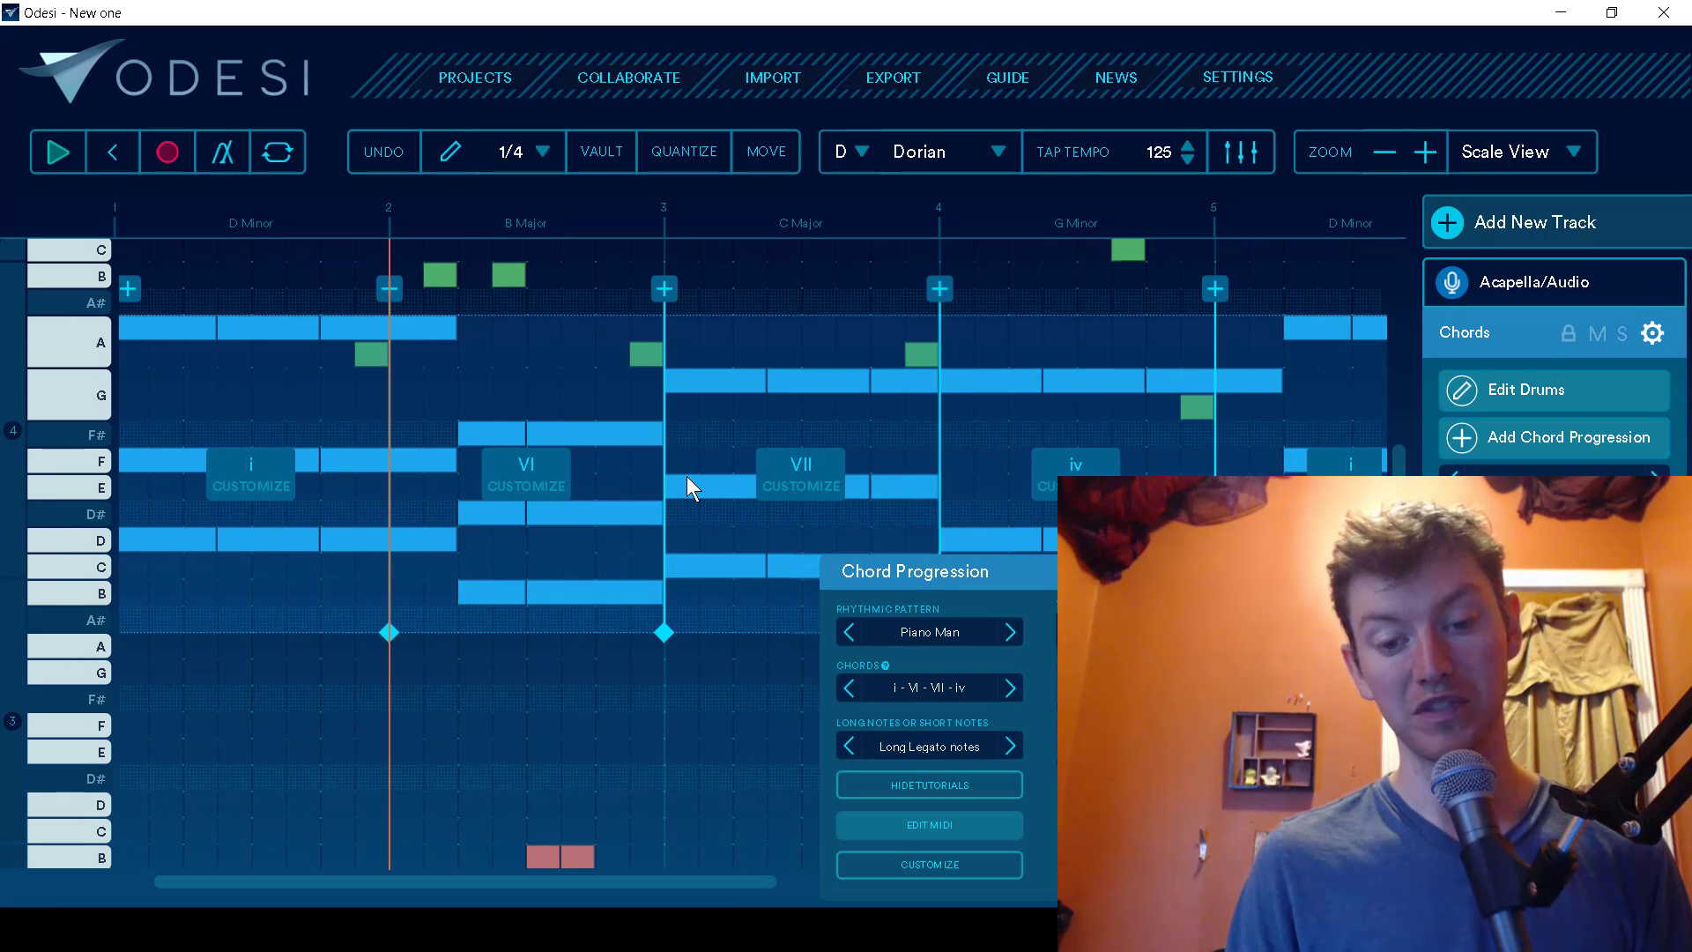
{"action": "scroll", "coordinate": [686, 476], "scroll_direction": "down", "scroll_amount": 3}
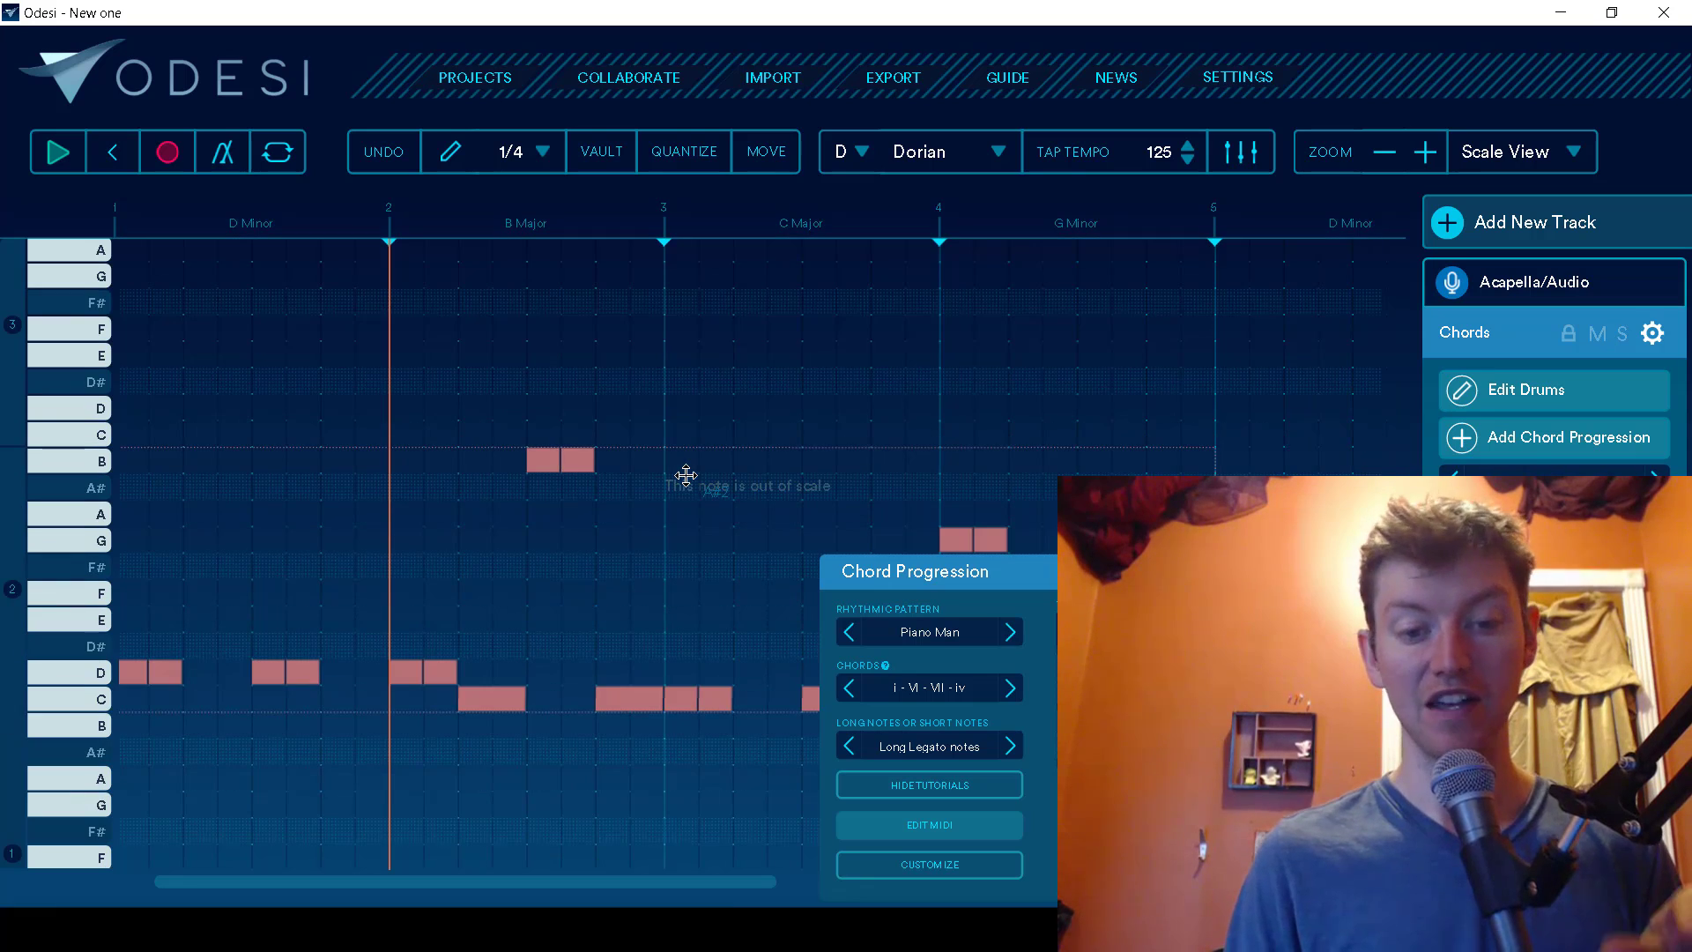
{"action": "scroll", "coordinate": [686, 476], "scroll_direction": "up", "scroll_amount": 1}
{"action": "scroll", "coordinate": [688, 479], "scroll_direction": "up", "scroll_amount": 2}
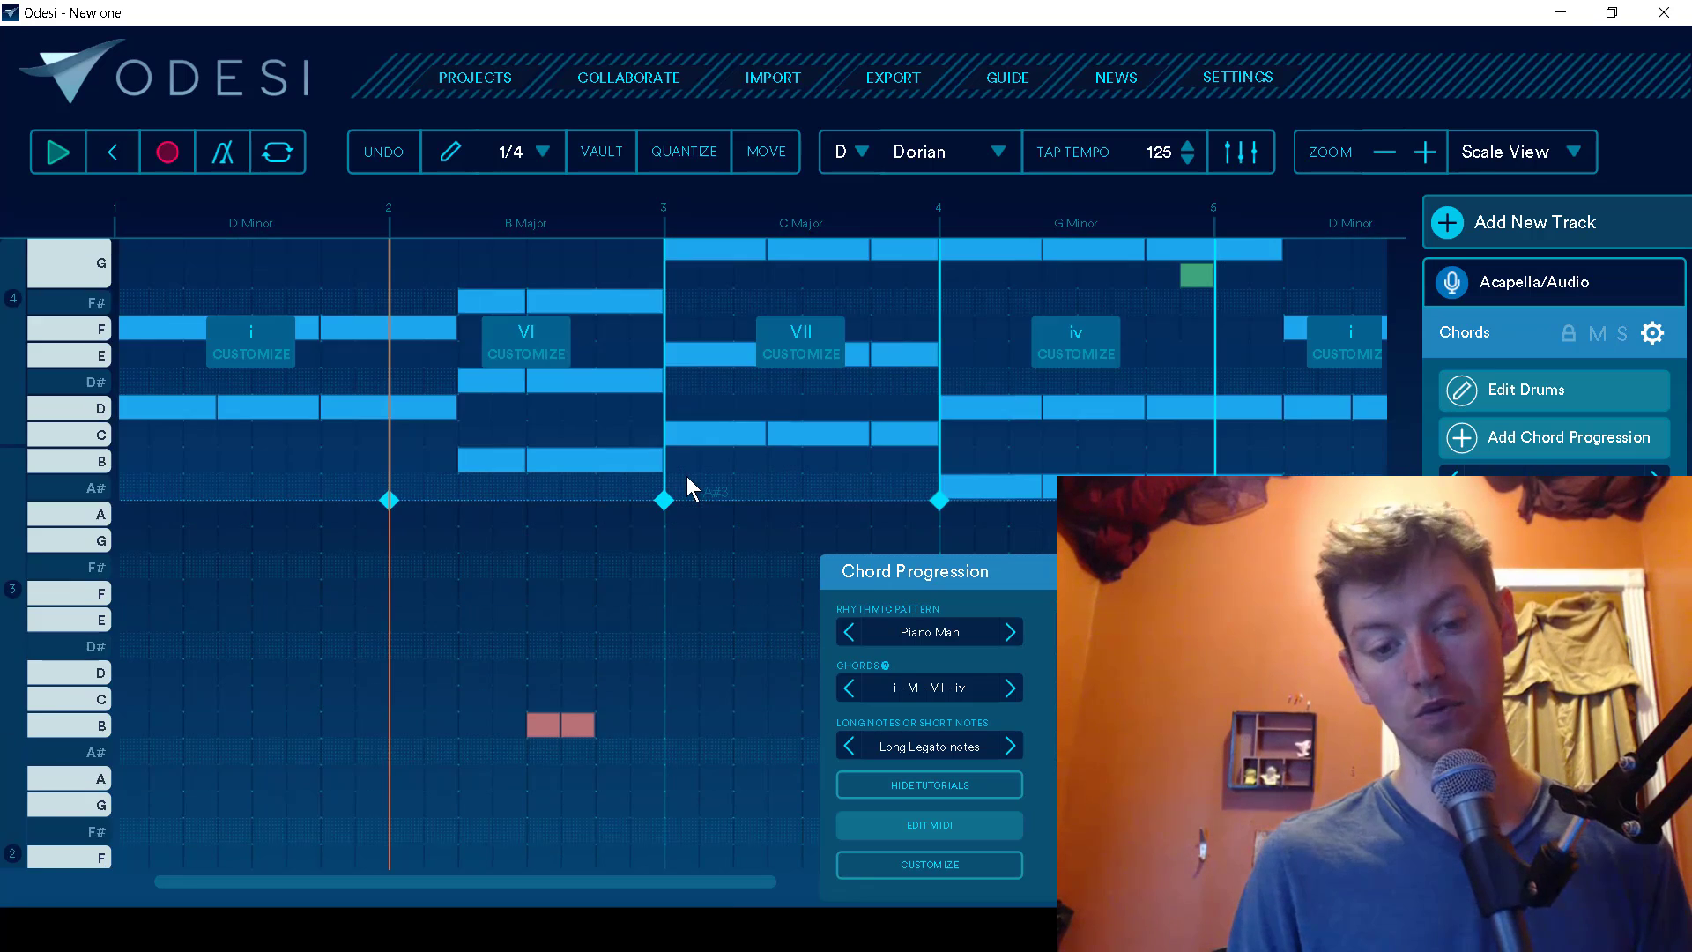
{"action": "scroll", "coordinate": [686, 476], "scroll_direction": "up", "scroll_amount": 2}
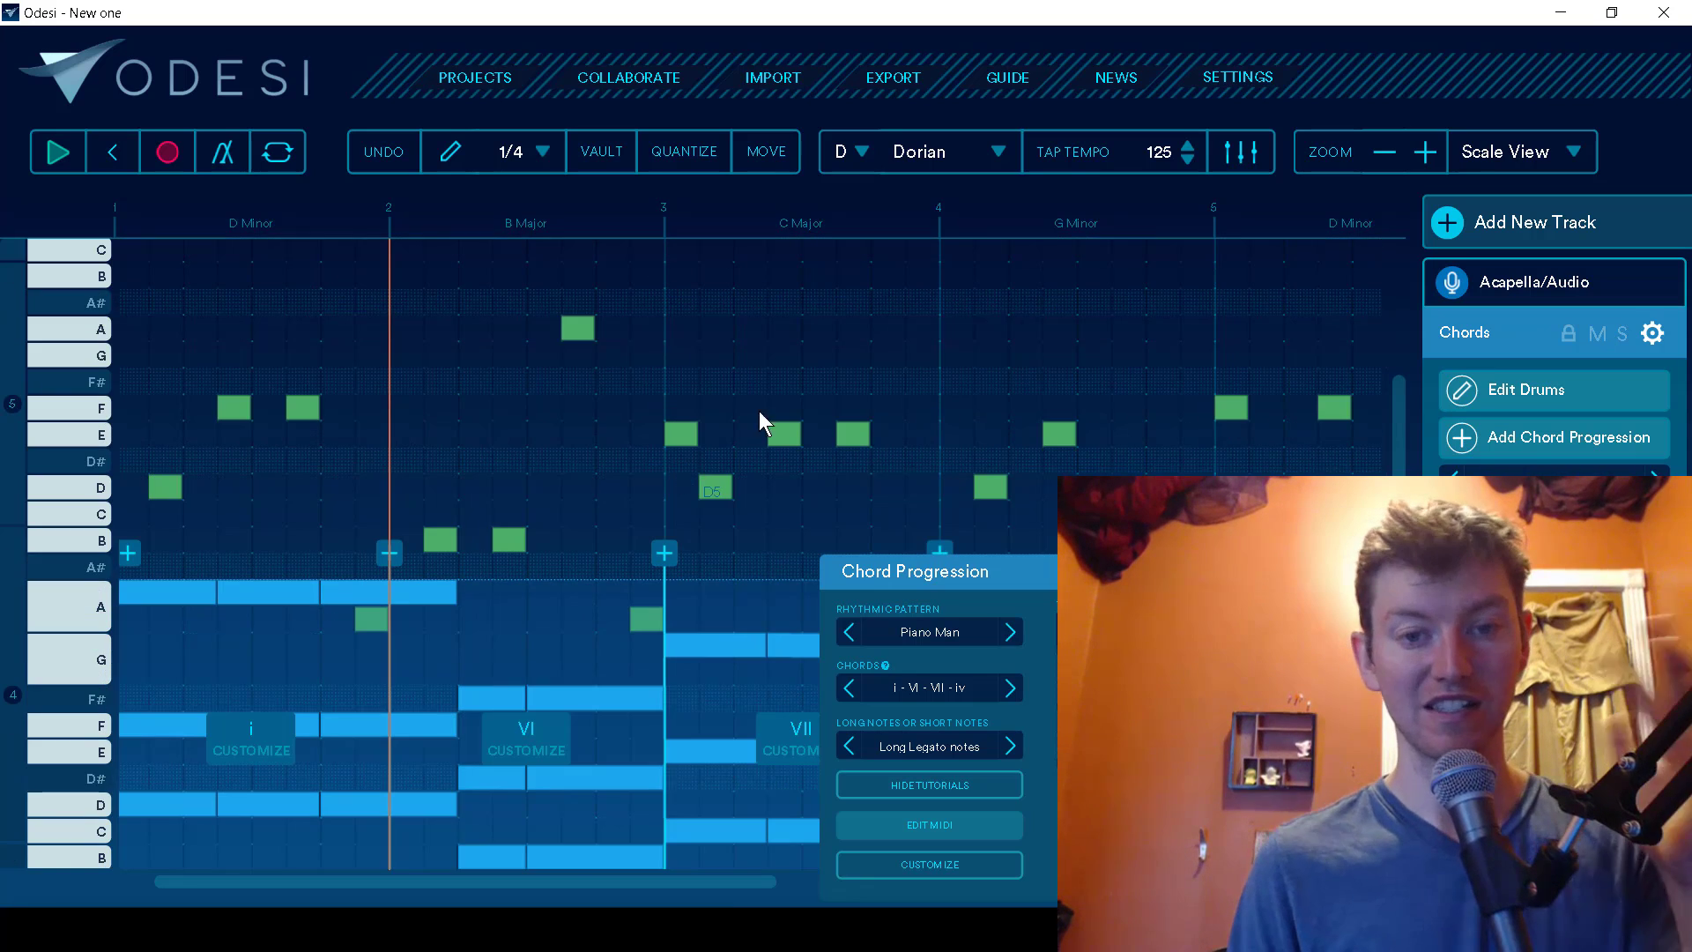
Step: Change the scale to D Blues Major so the chords read I - vi - vii - IV
{"action": "left_click", "coordinate": [934, 153]}
{"action": "left_click", "coordinate": [936, 307]}
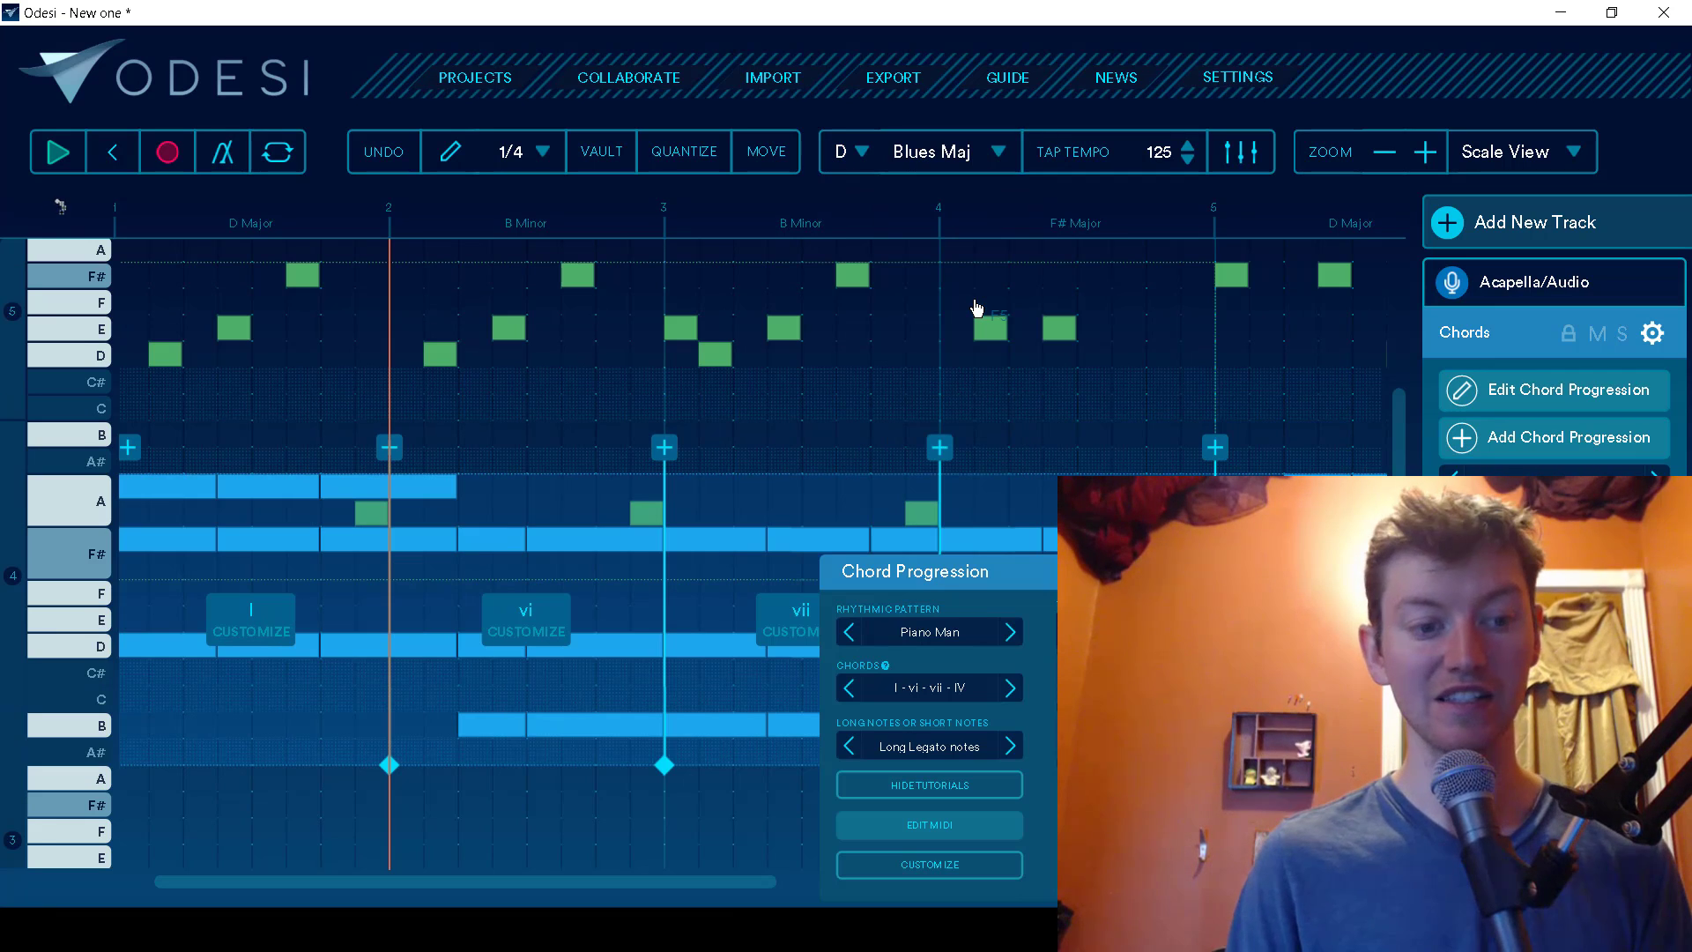
{"action": "scroll", "coordinate": [975, 300], "scroll_direction": "up", "scroll_amount": 5}
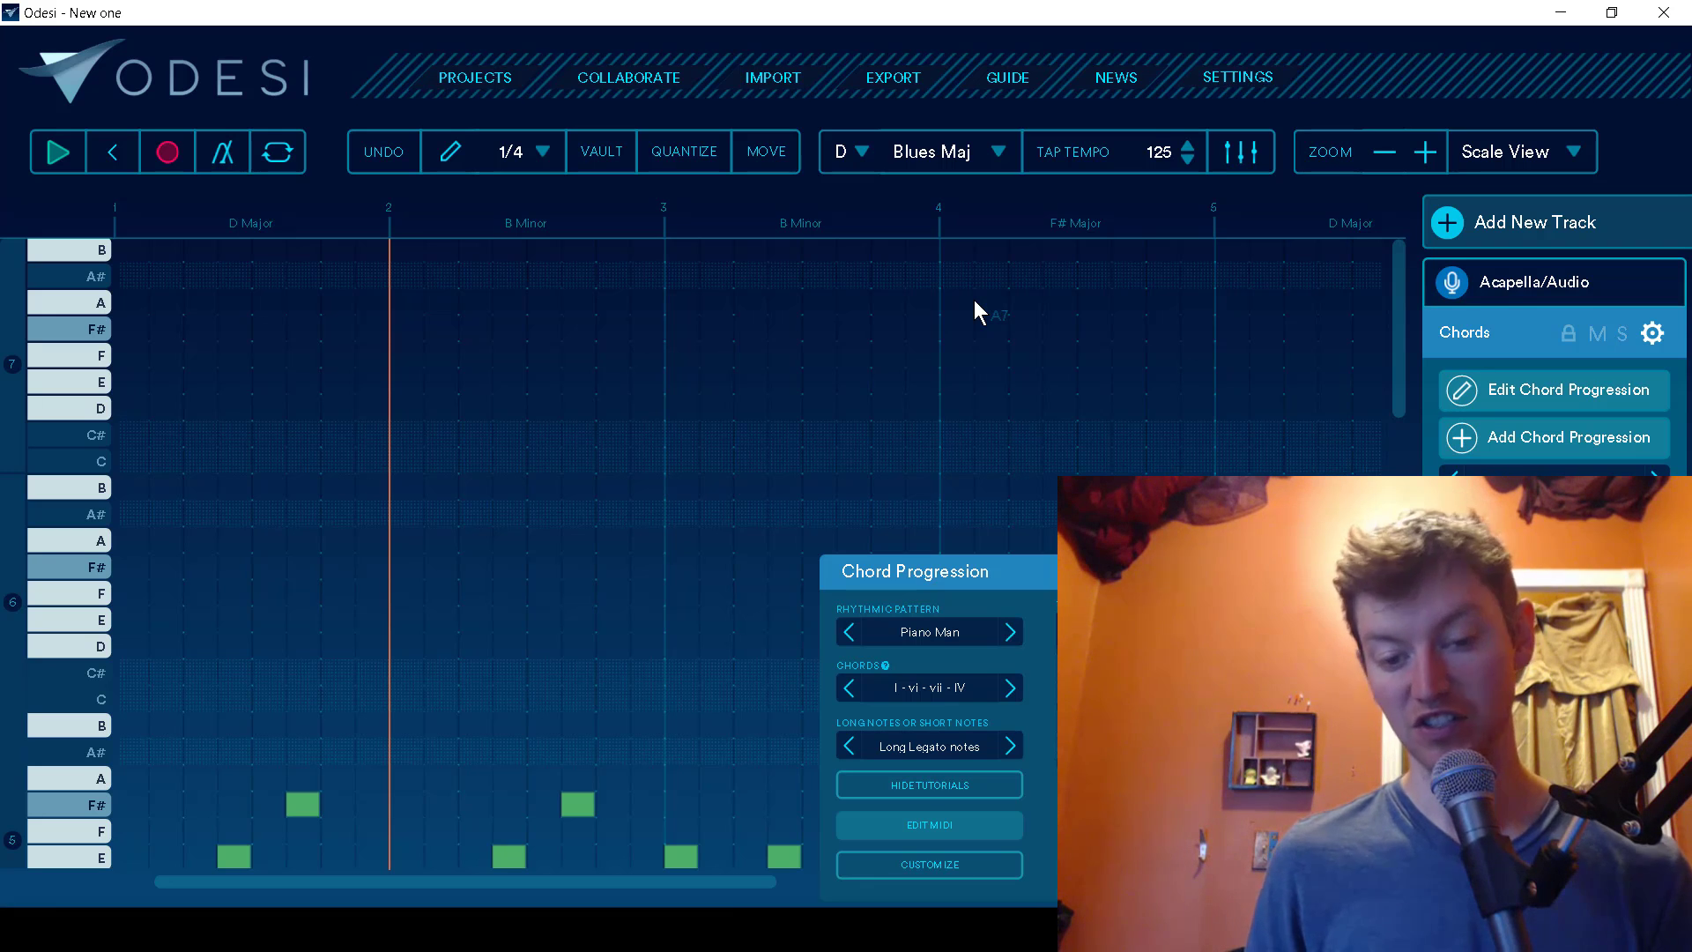
{"action": "scroll", "coordinate": [420, 353], "scroll_direction": "down", "scroll_amount": 5}
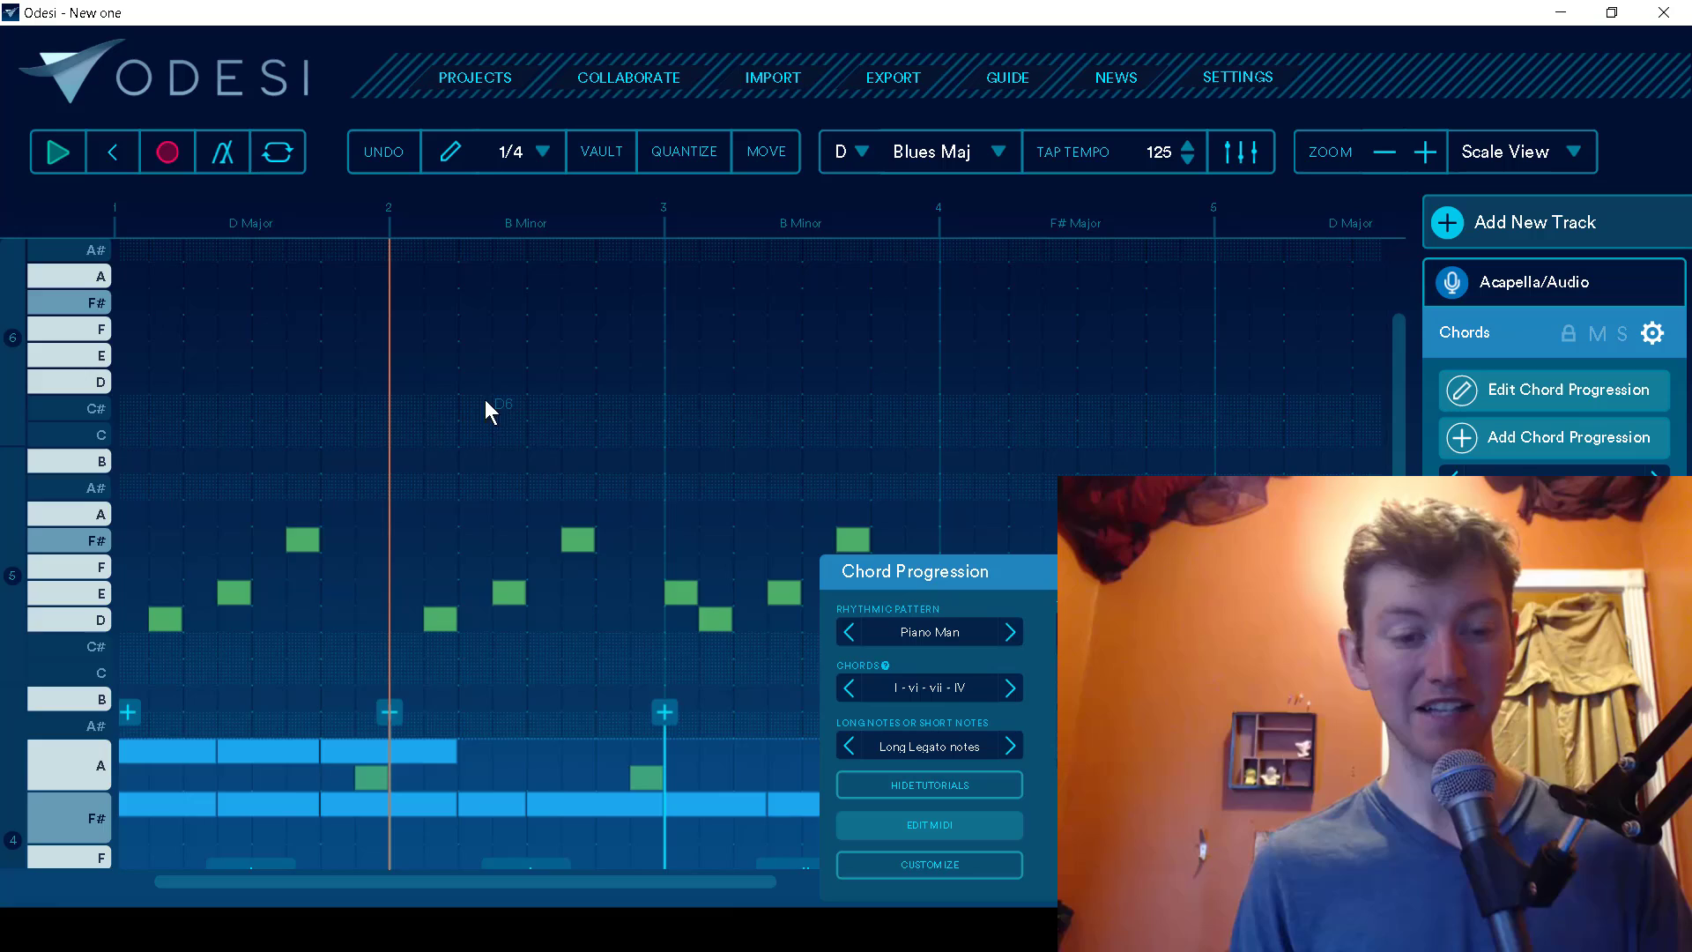
{"action": "left_click", "coordinate": [371, 582]}
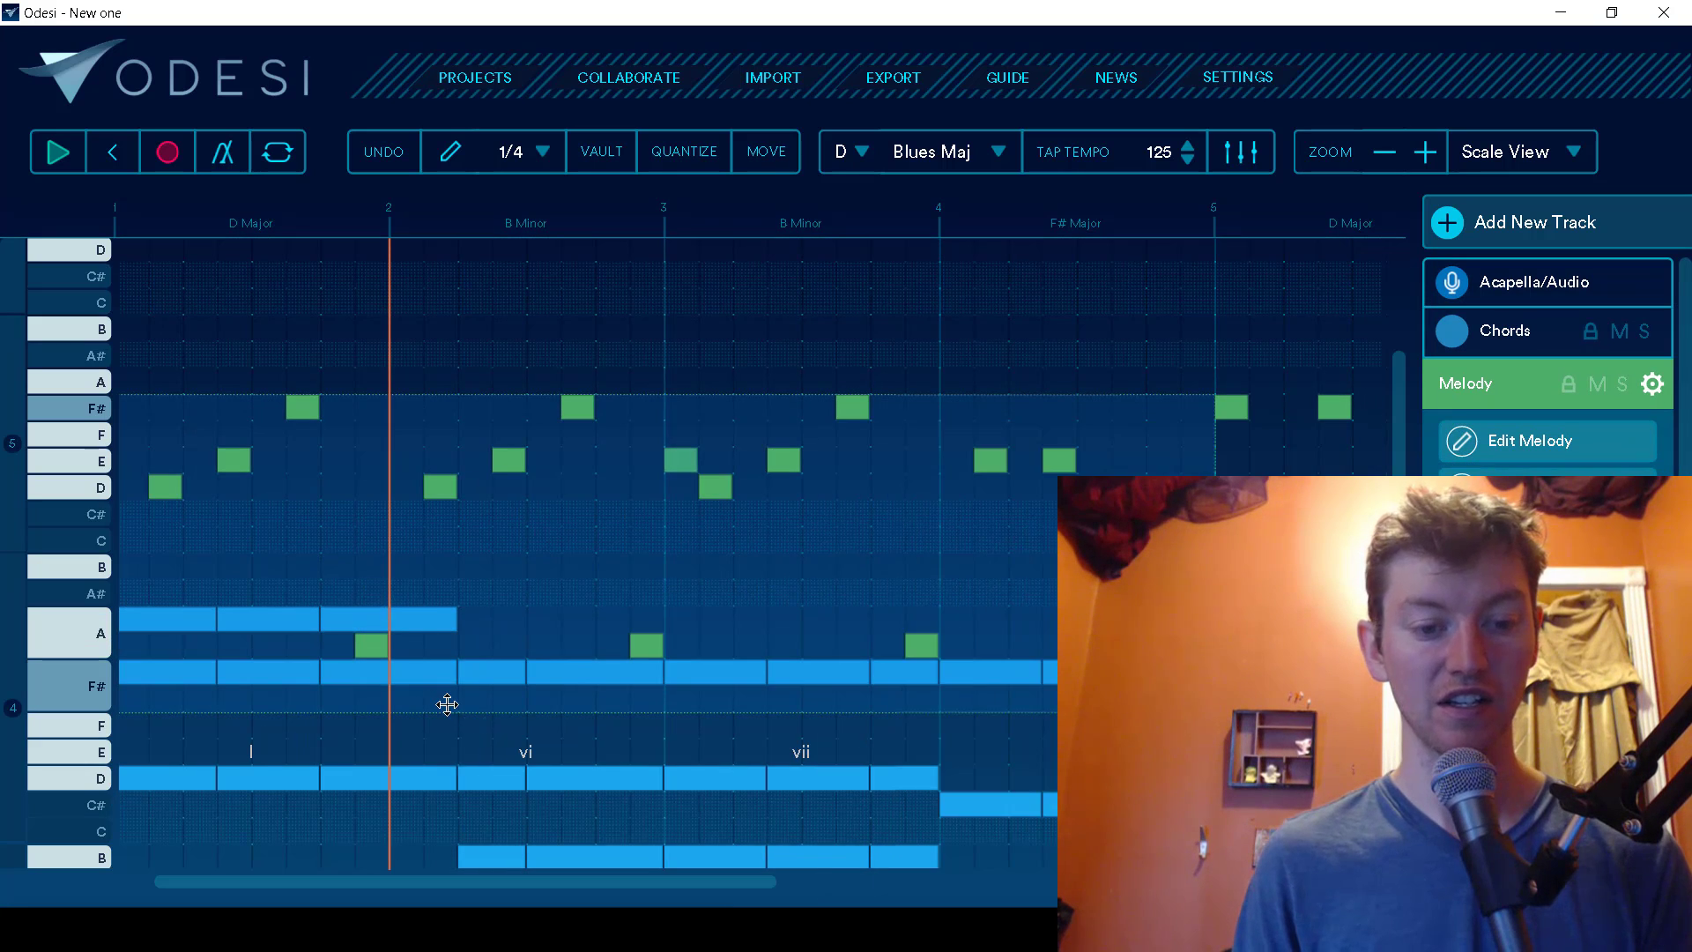
Step: Customize bar 2's second B minor chord into a vi9 with complexity at maximum
{"action": "left_click", "coordinate": [454, 710]}
{"action": "left_click", "coordinate": [544, 809]}
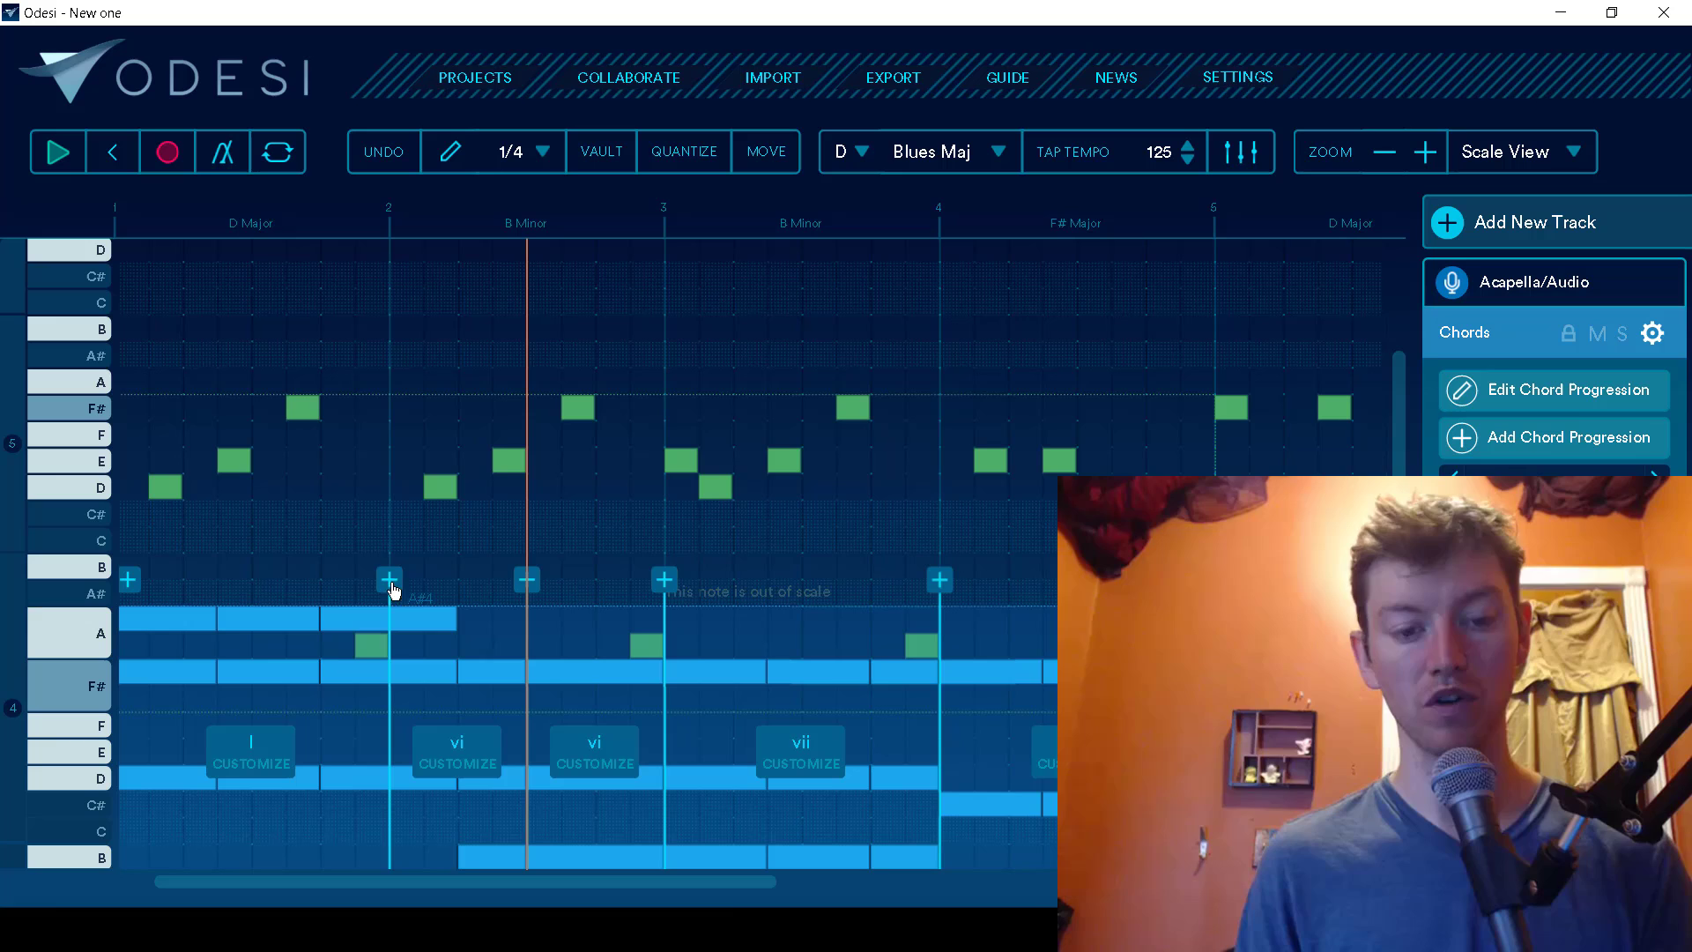
{"action": "left_click", "coordinate": [592, 760]}
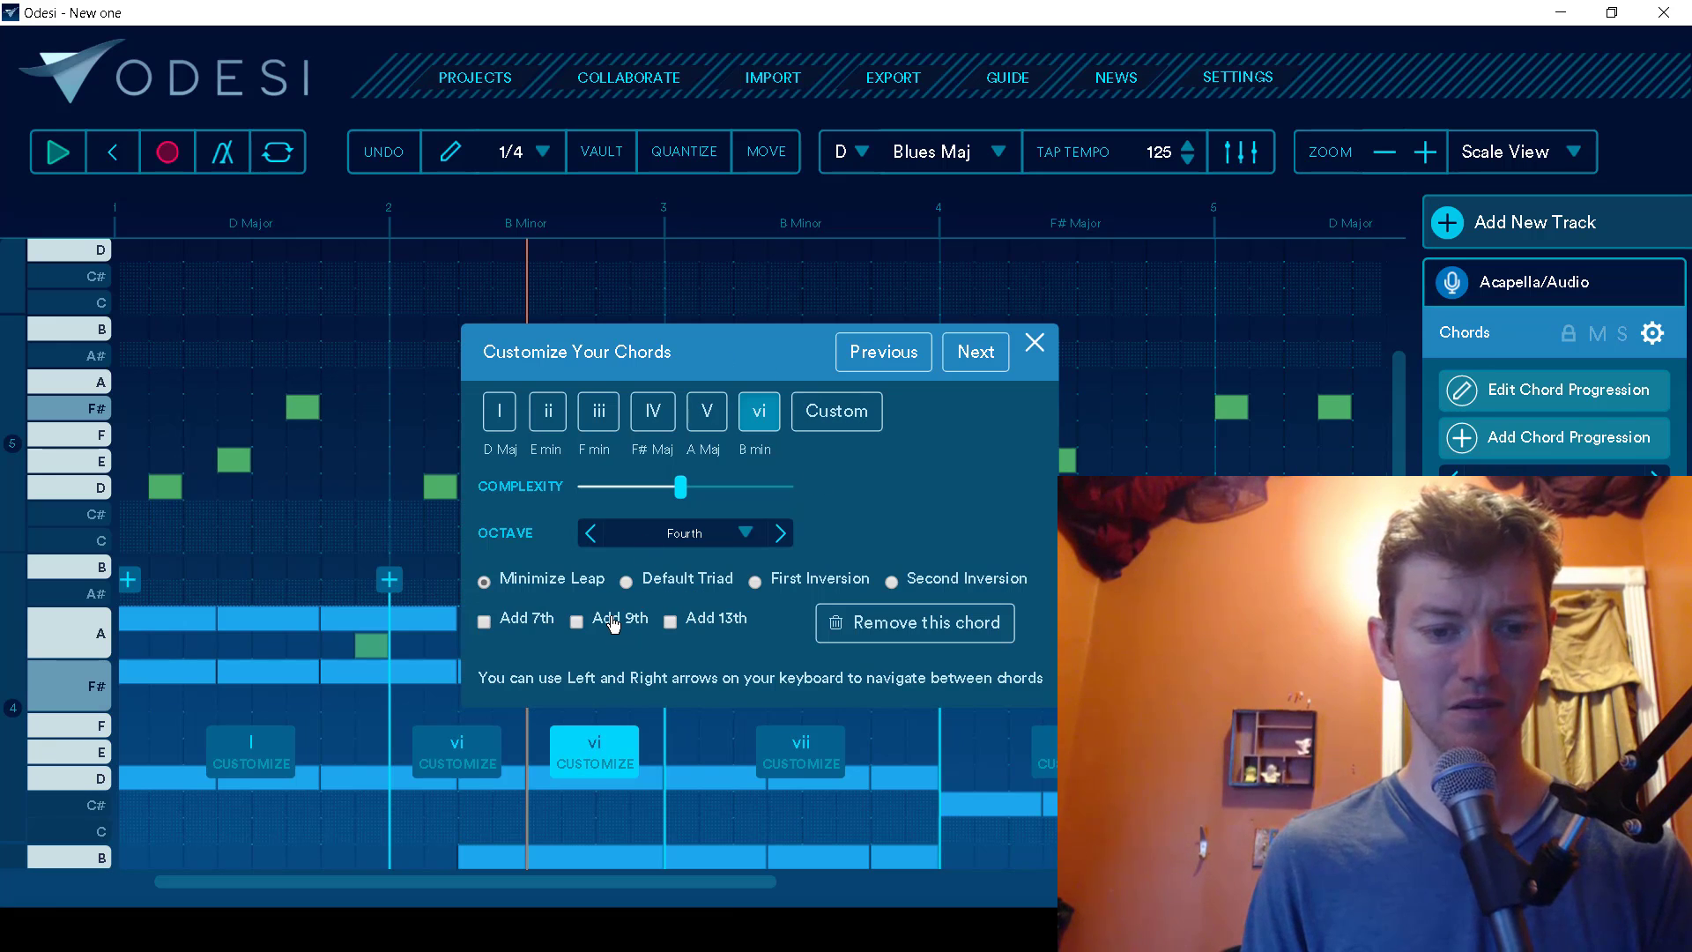
{"action": "left_click", "coordinate": [1035, 343]}
{"action": "scroll", "coordinate": [621, 585], "scroll_direction": "down", "scroll_amount": 2}
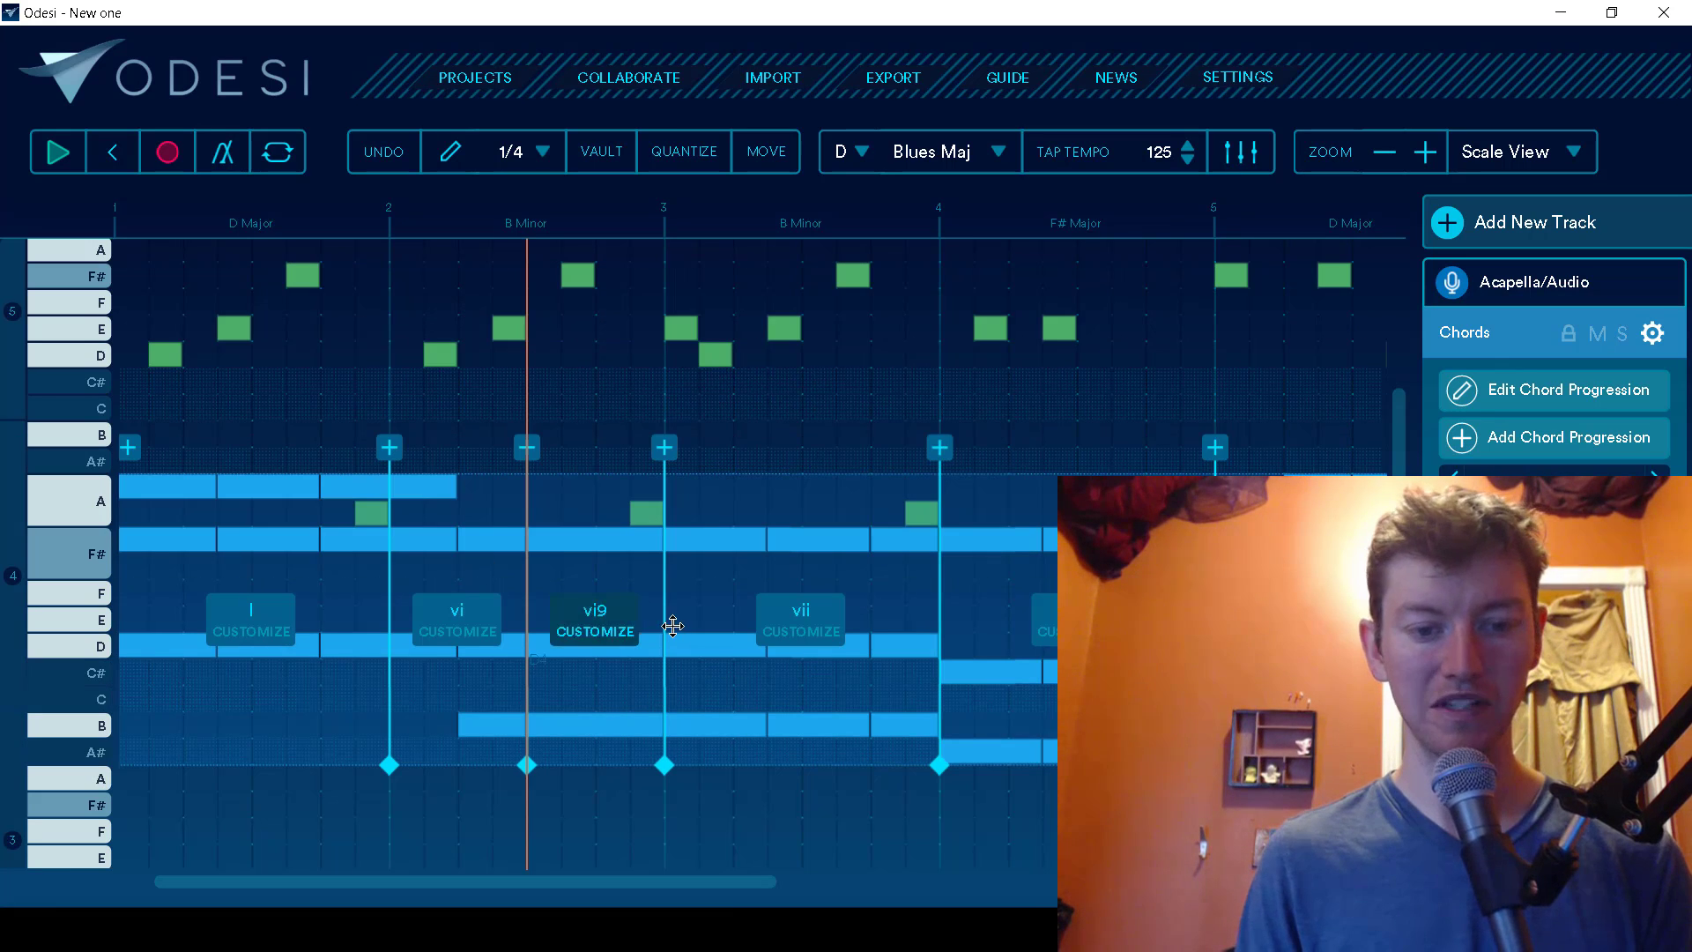
{"action": "left_click", "coordinate": [606, 632]}
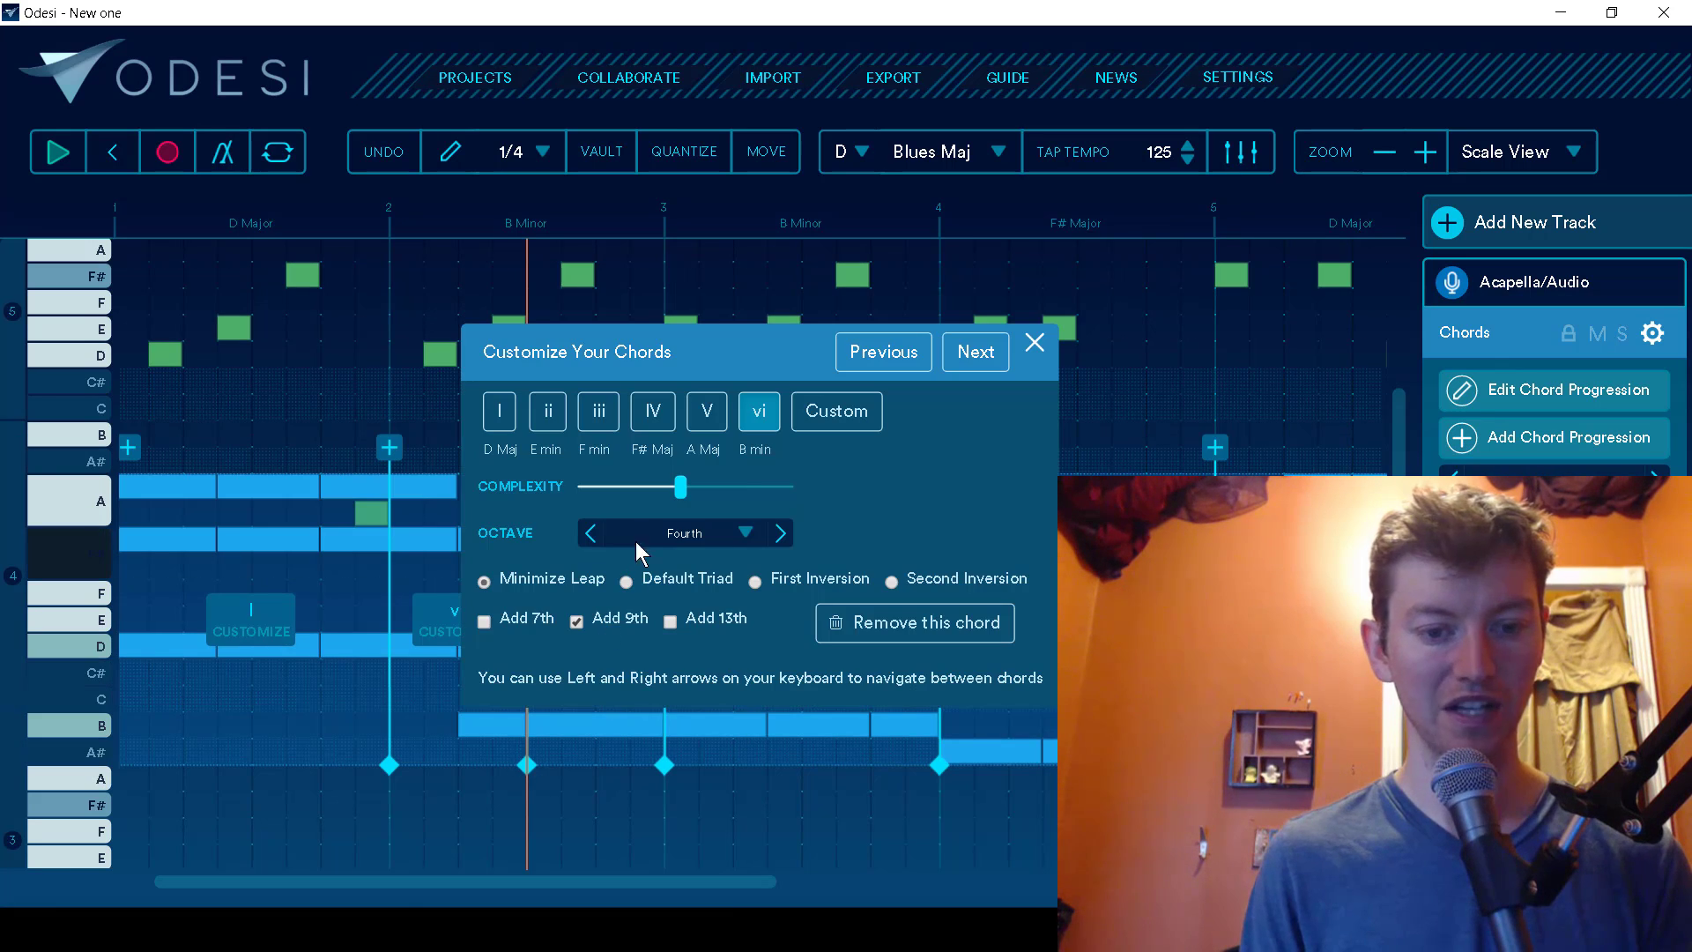
{"action": "left_click_drag", "start_coordinate": [688, 491], "coordinate": [800, 489]}
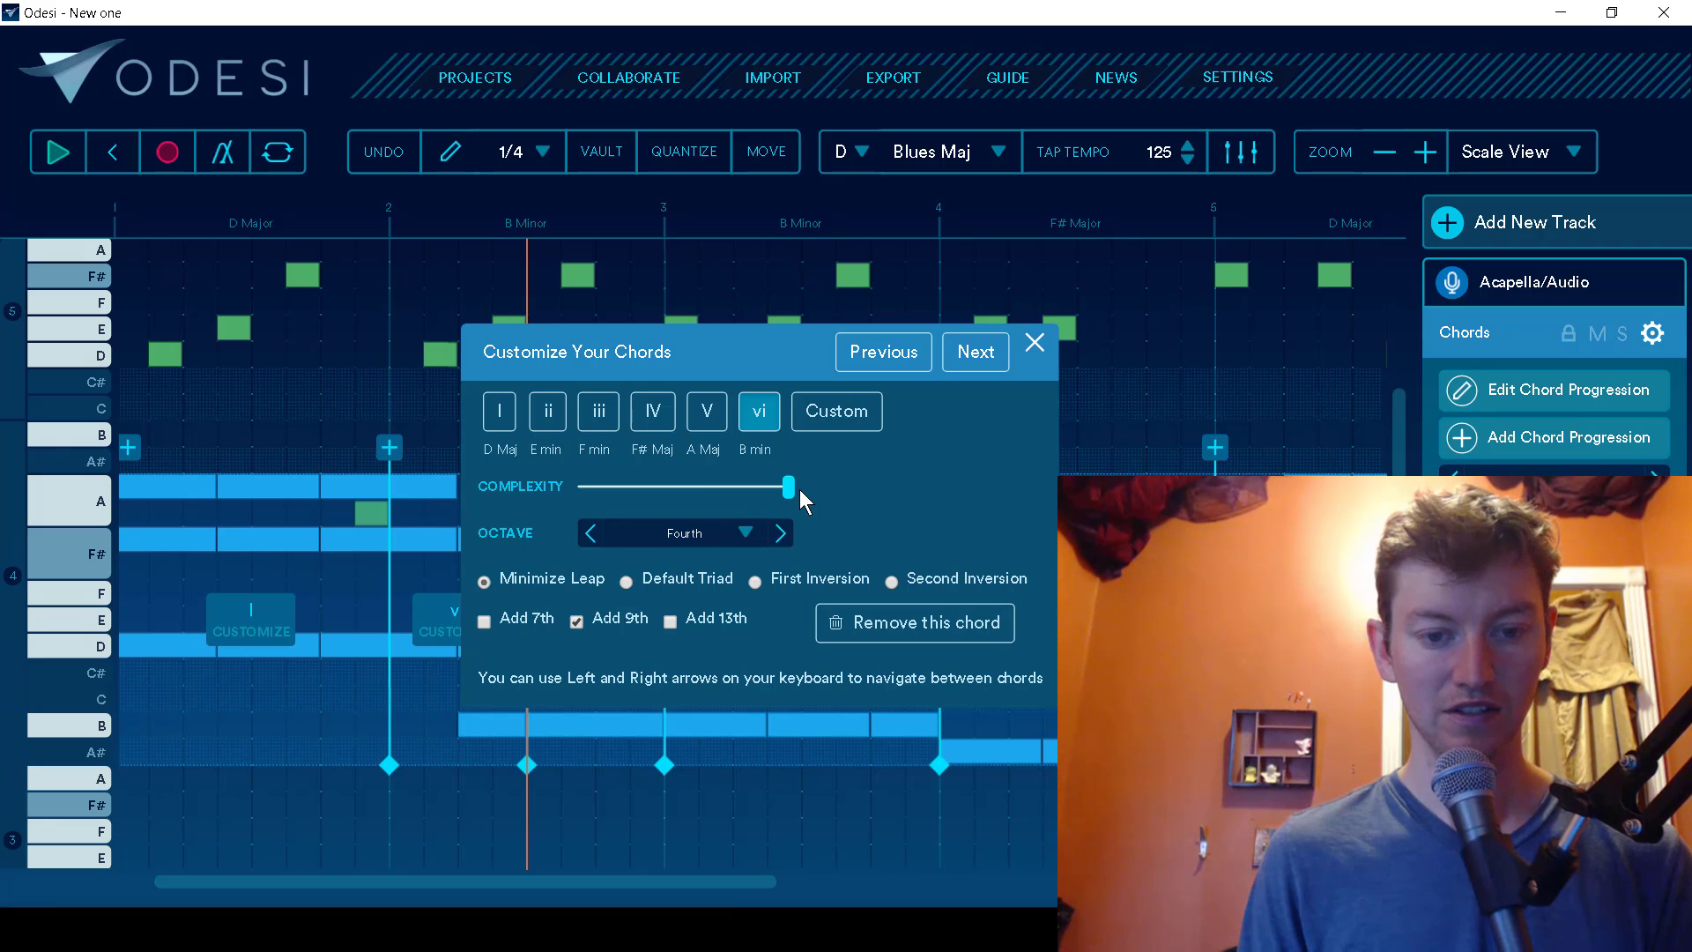
{"action": "left_click", "coordinate": [1035, 344]}
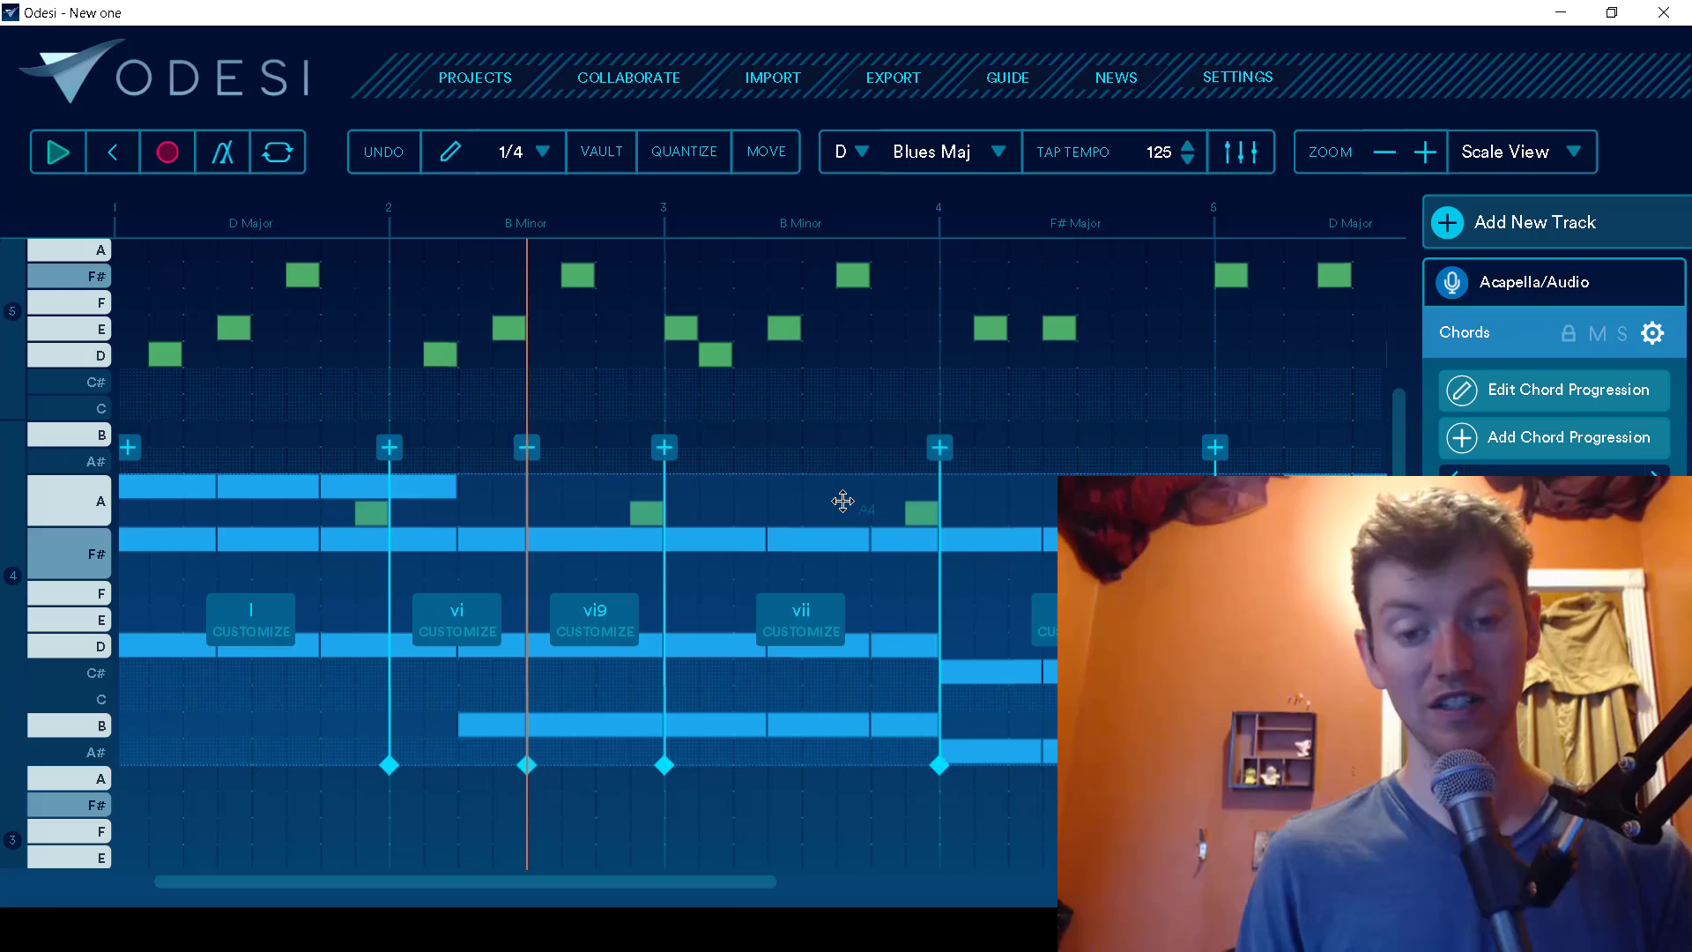
{"action": "scroll", "coordinate": [844, 500], "scroll_direction": "up", "scroll_amount": 3}
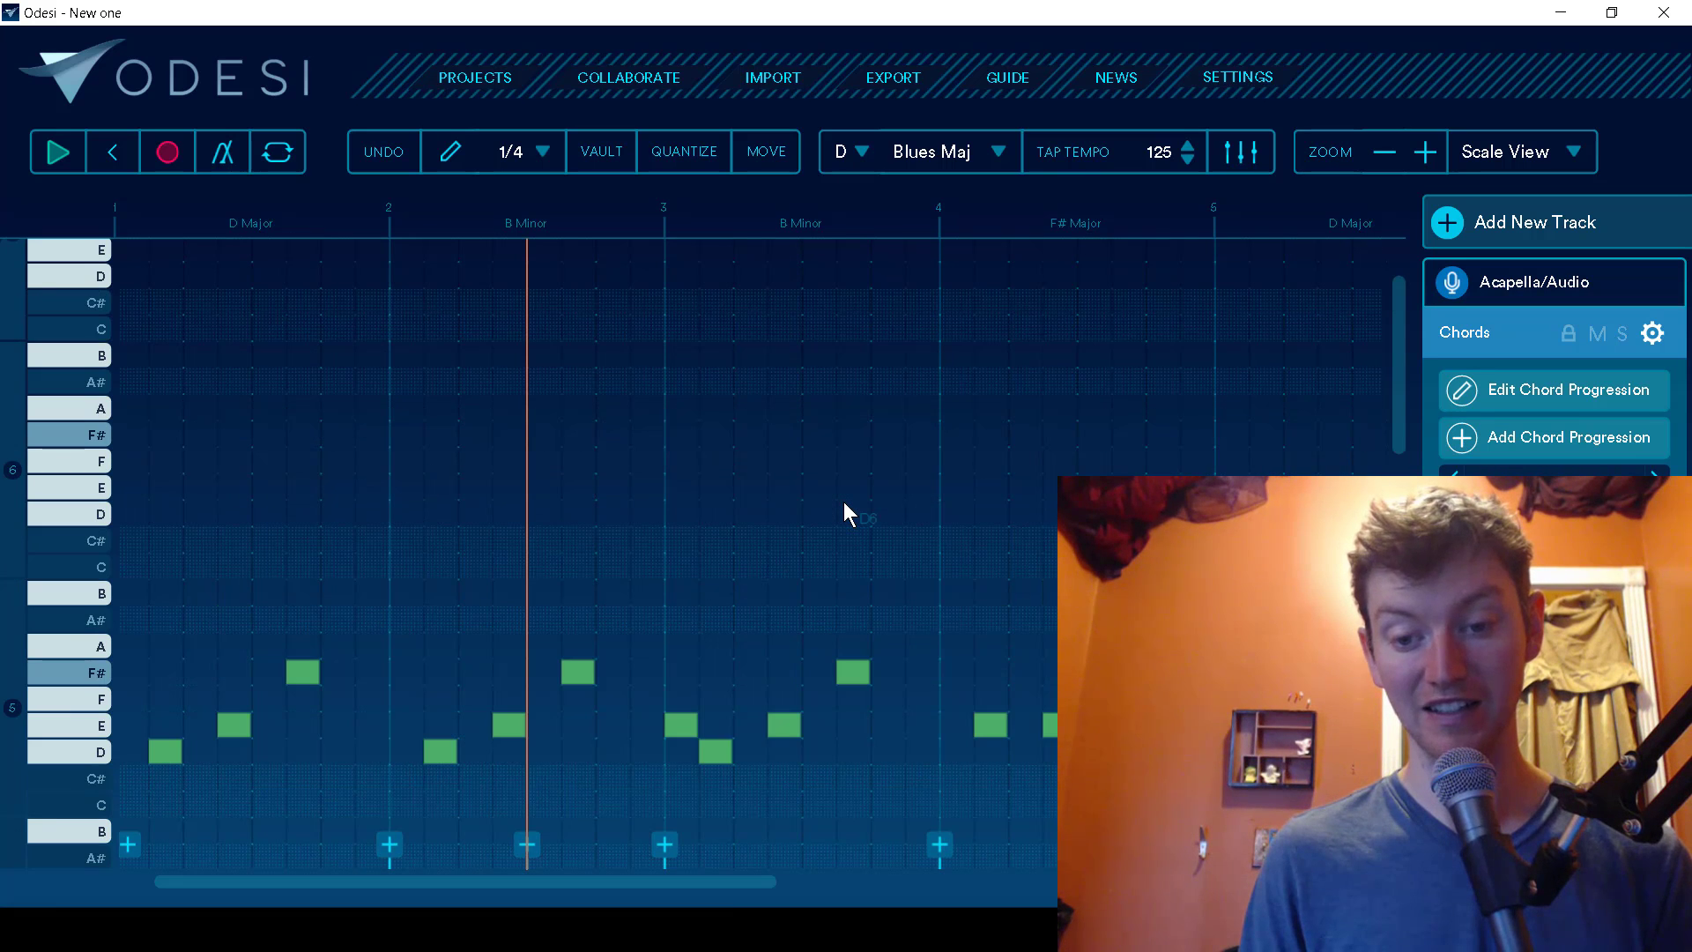